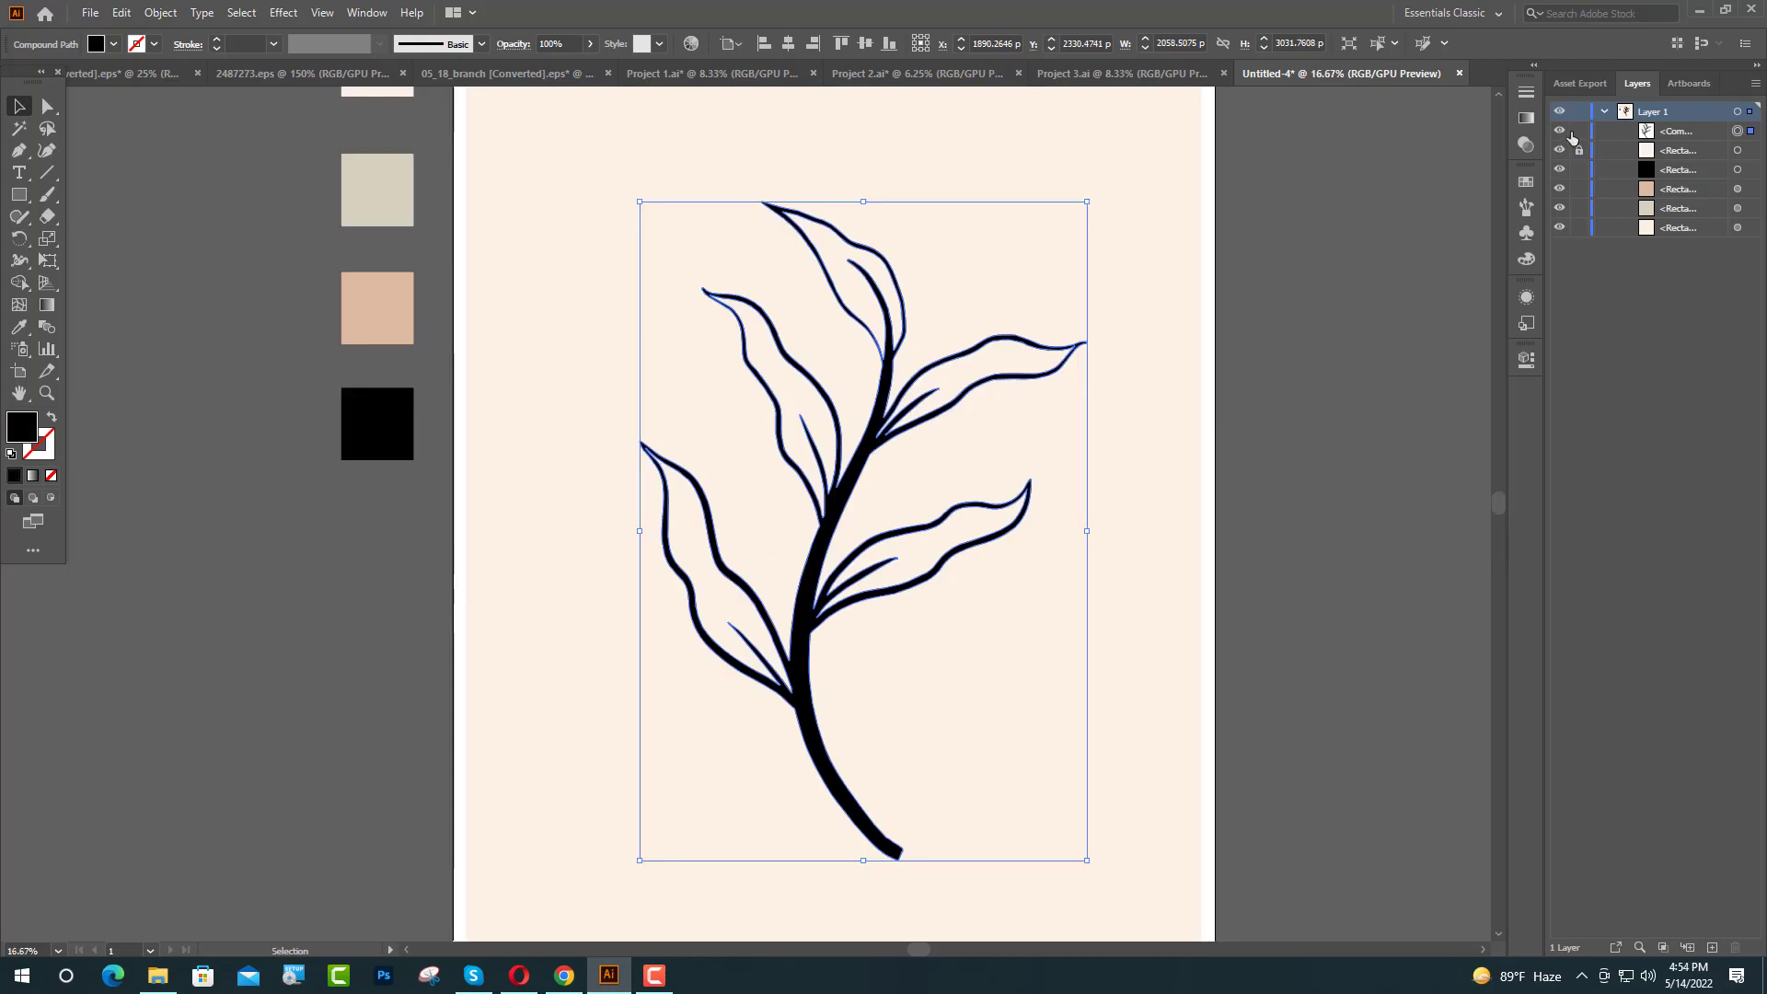
Step: Lock the branch drawing and trace its main stem with Curvature tool points from the base up to the top leaf's junction
key(ctrl+2)
key(p)
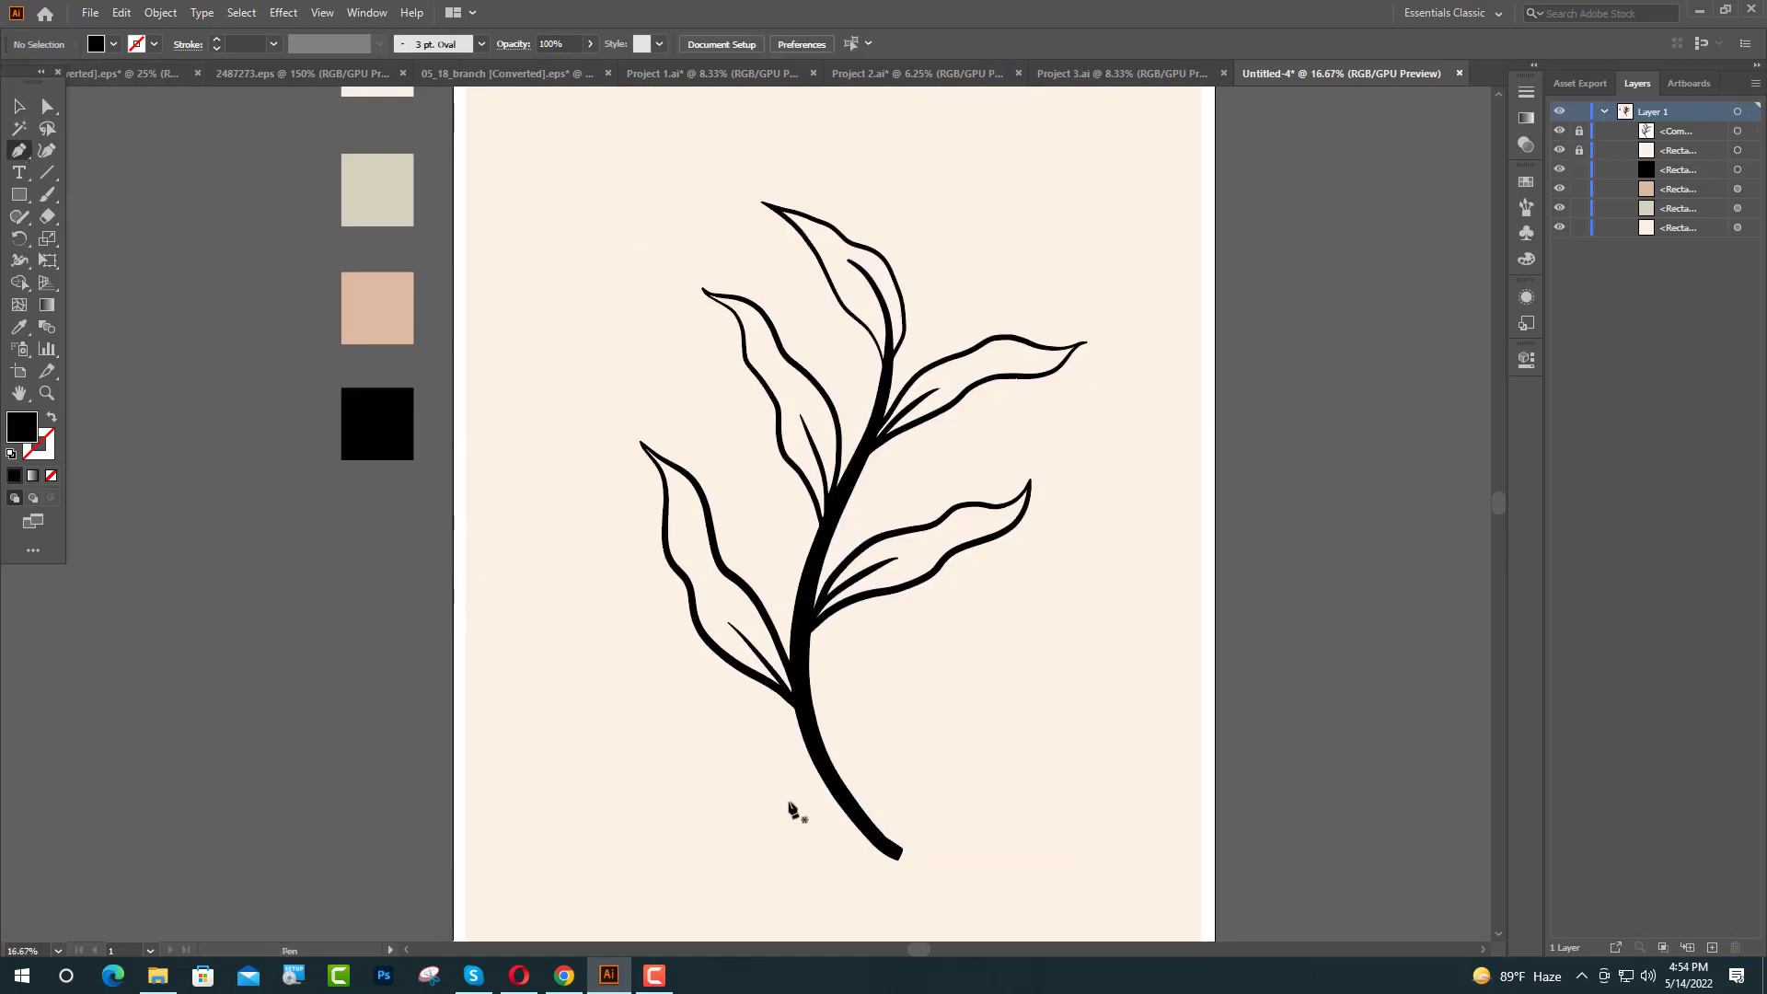
click(899, 854)
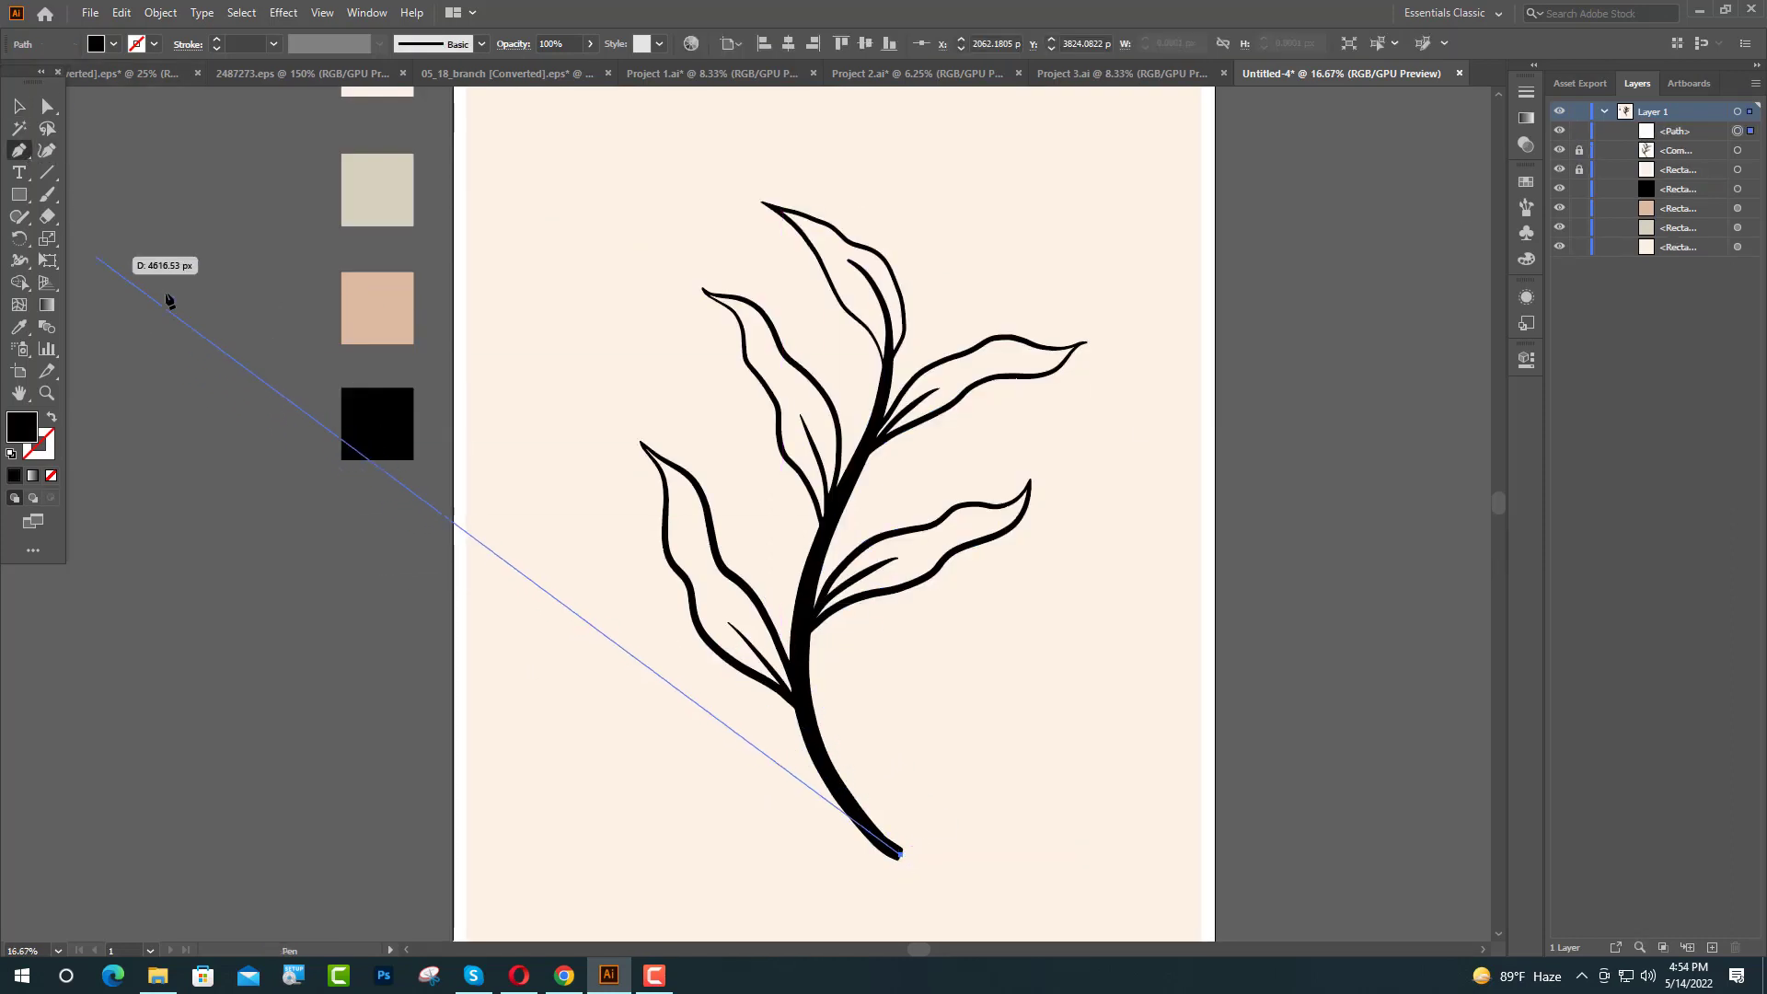
click(47, 150)
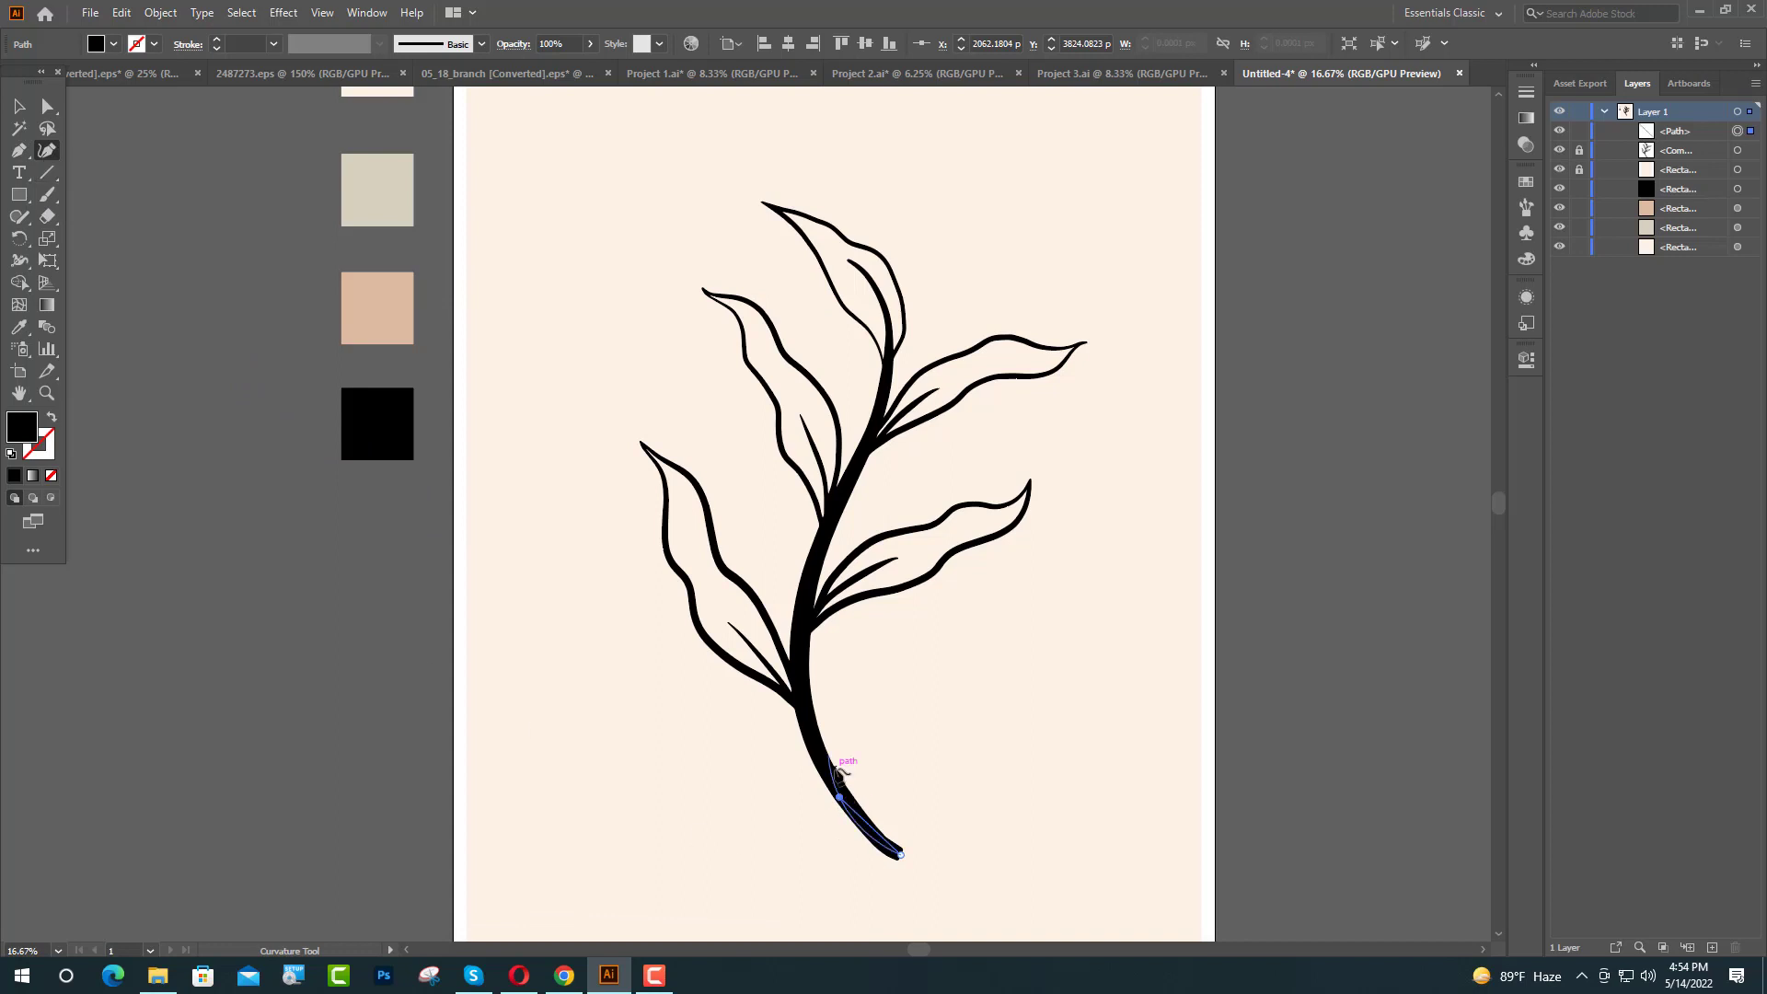
click(839, 797)
click(805, 699)
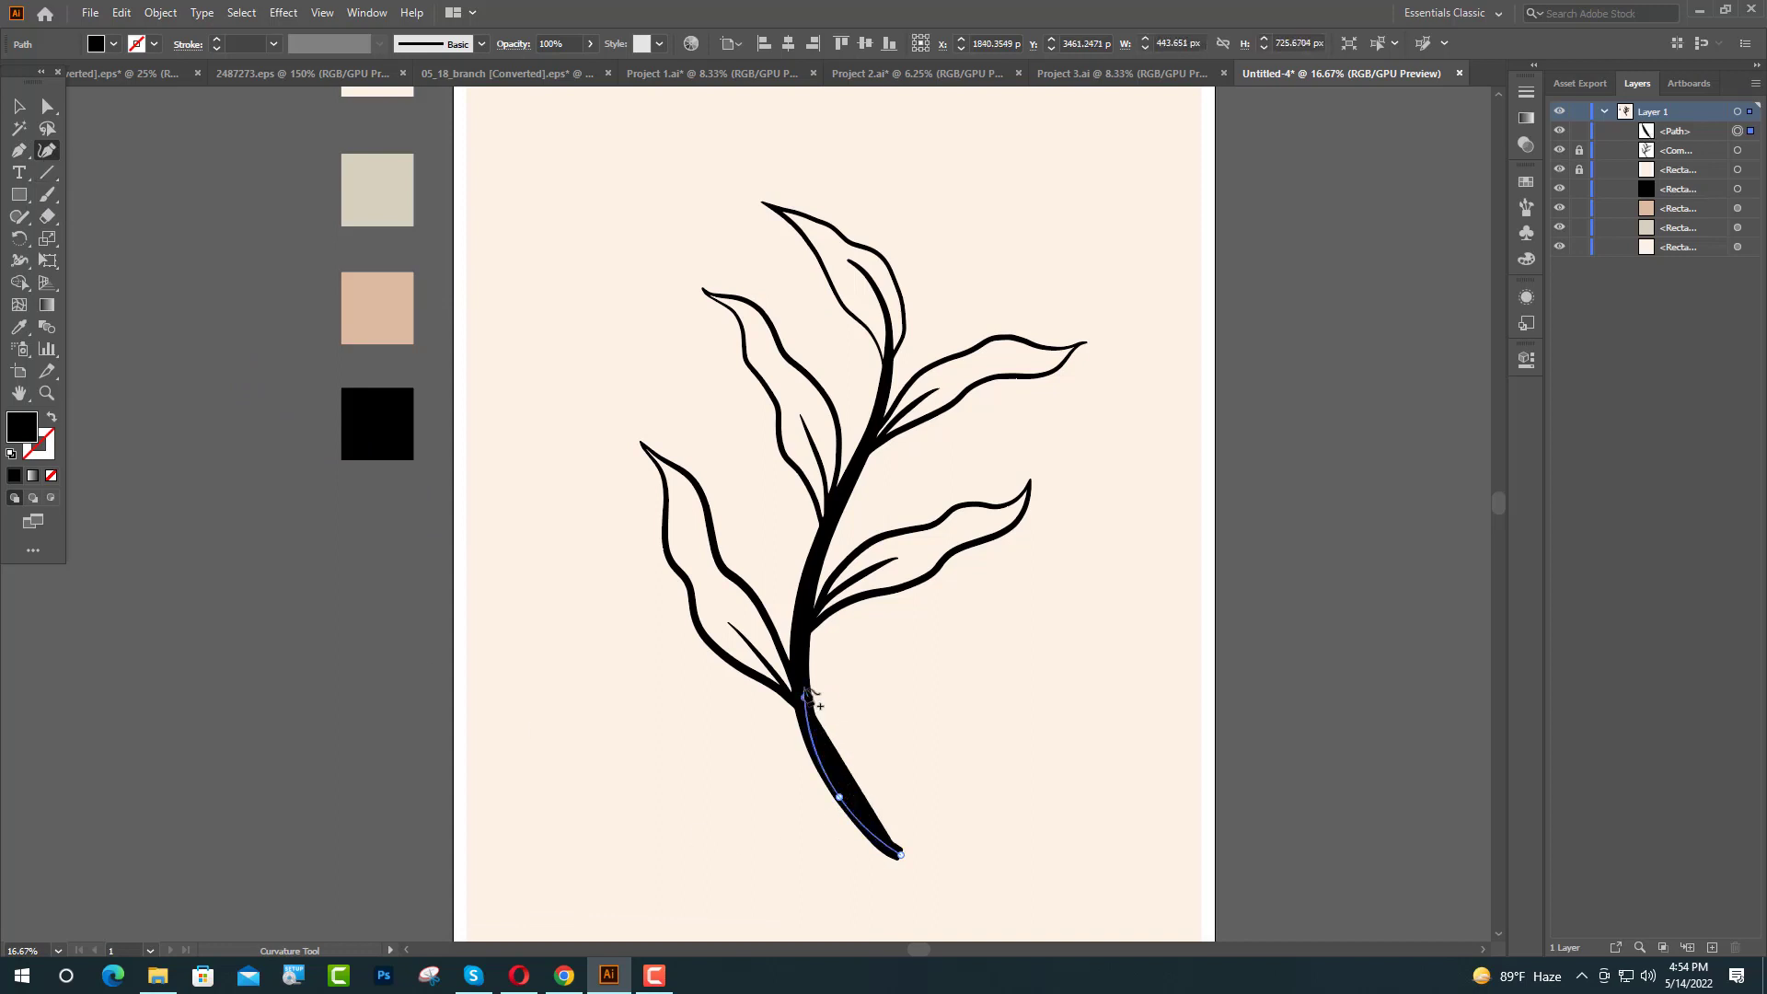
click(807, 609)
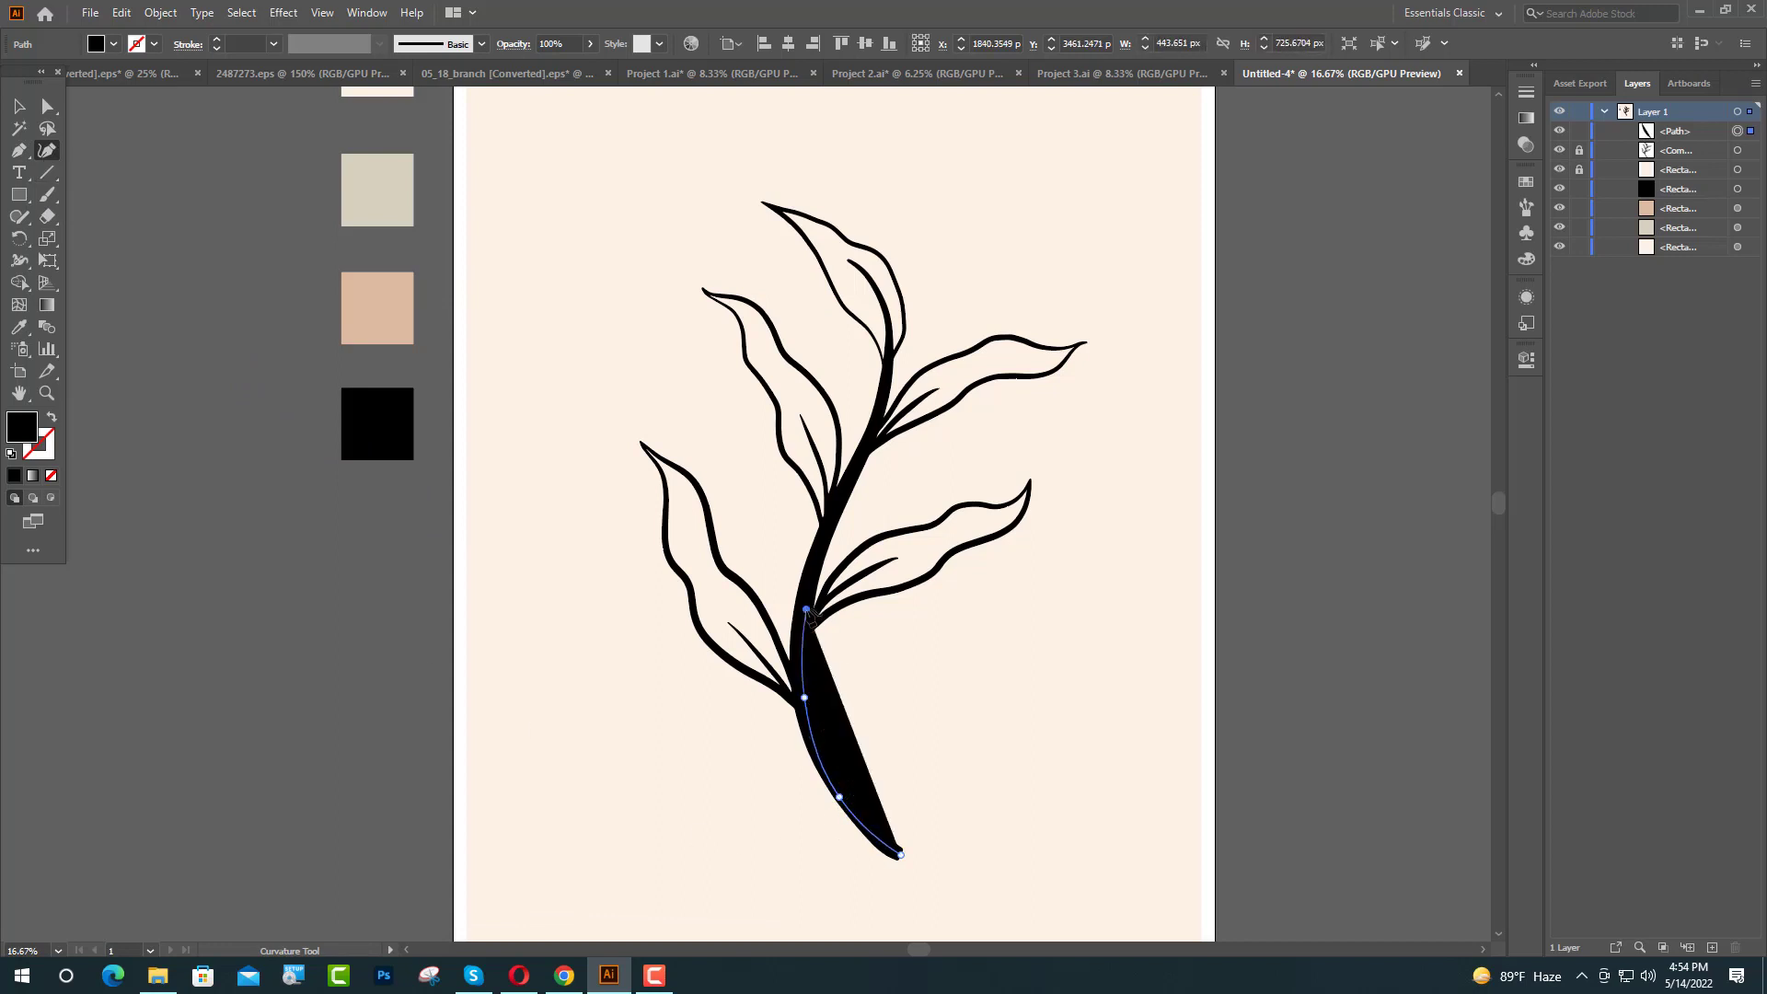
click(831, 521)
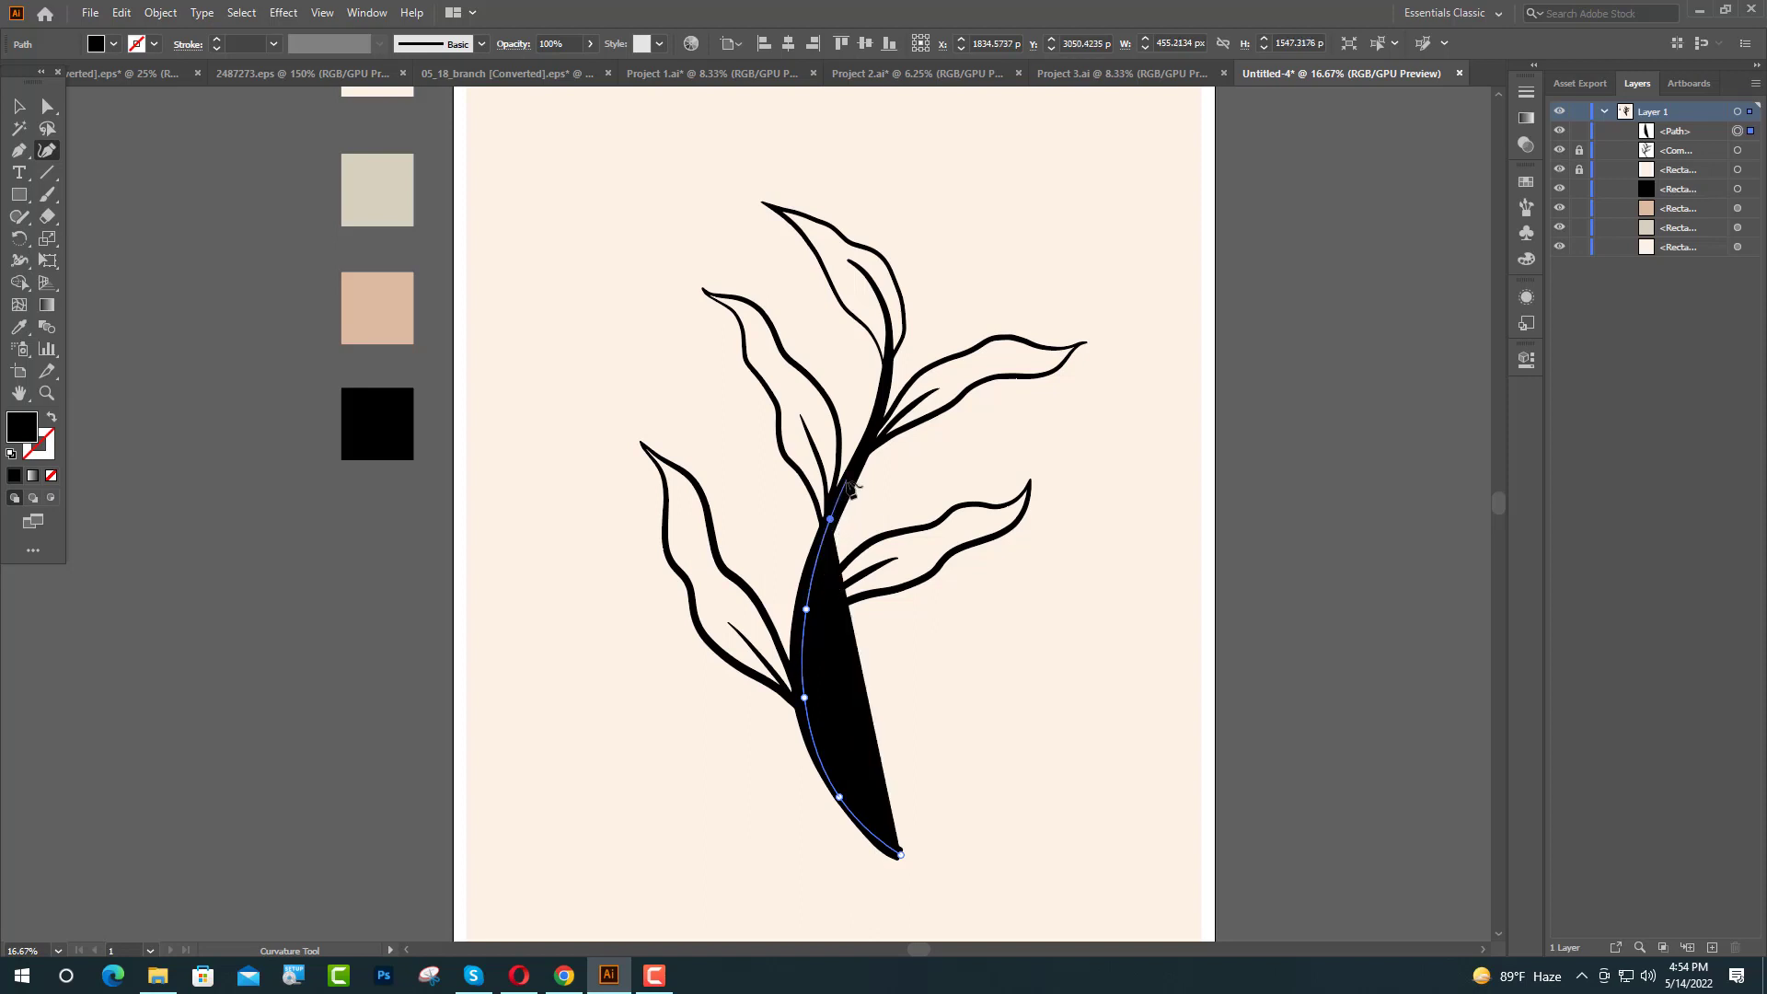
click(863, 454)
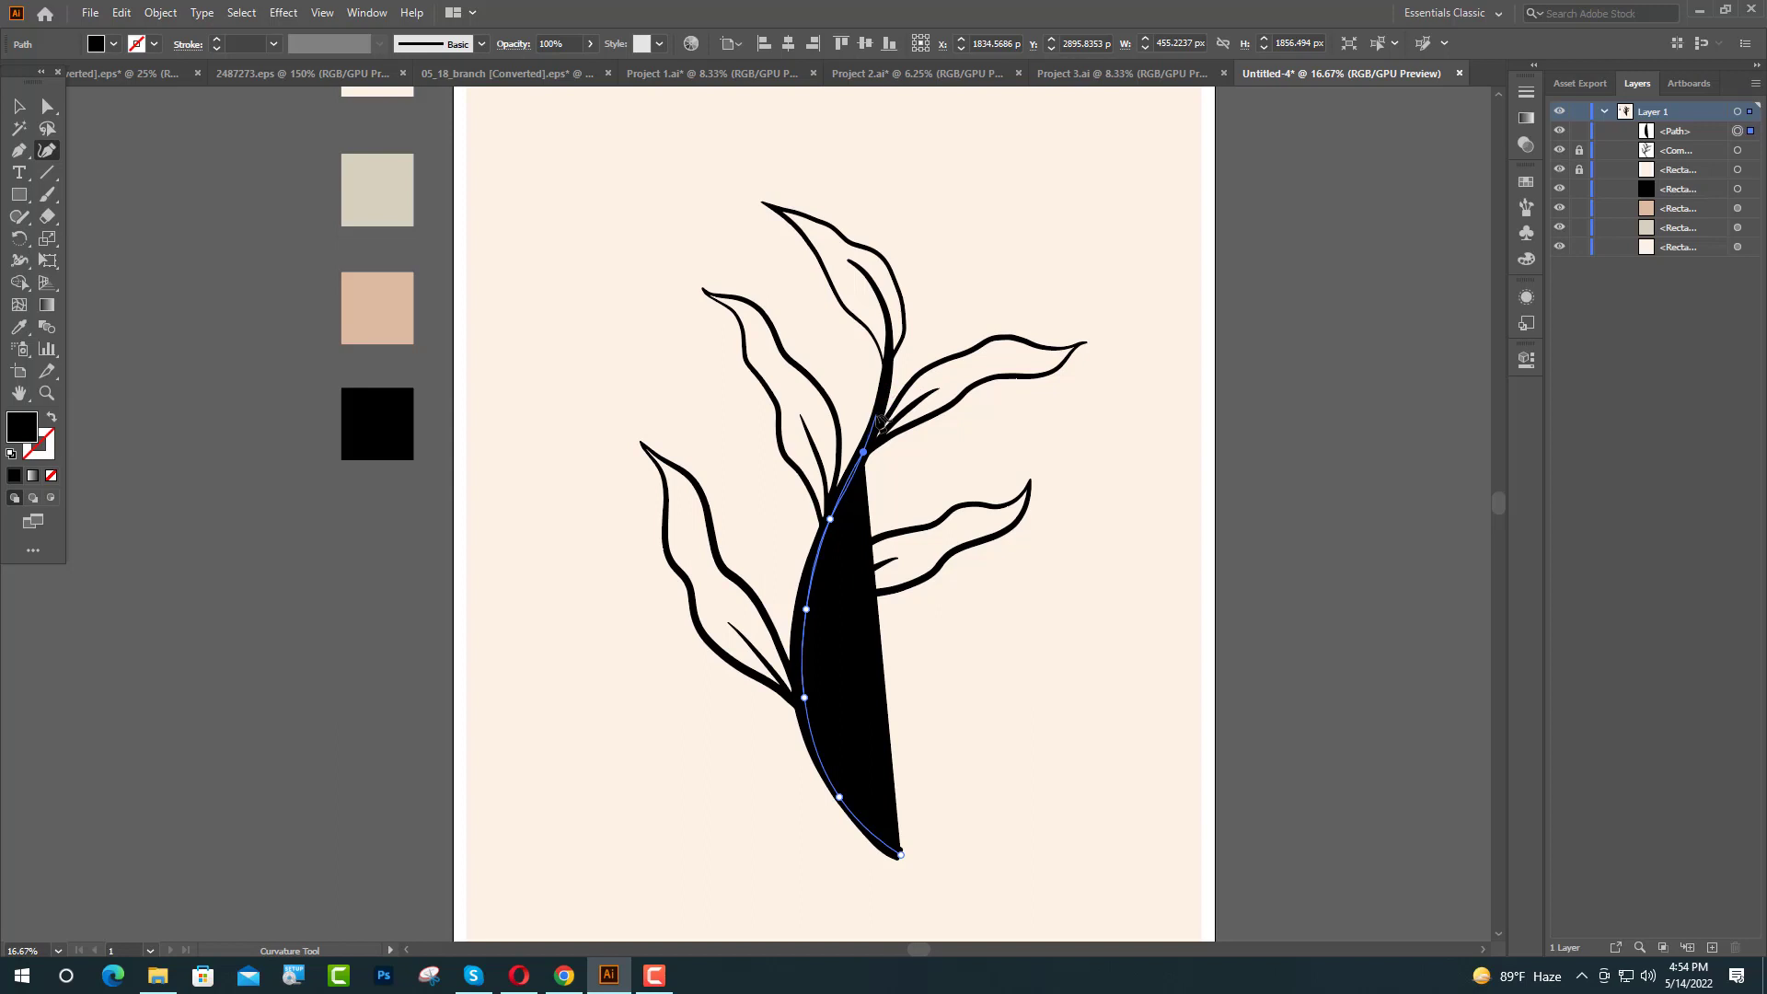
click(875, 414)
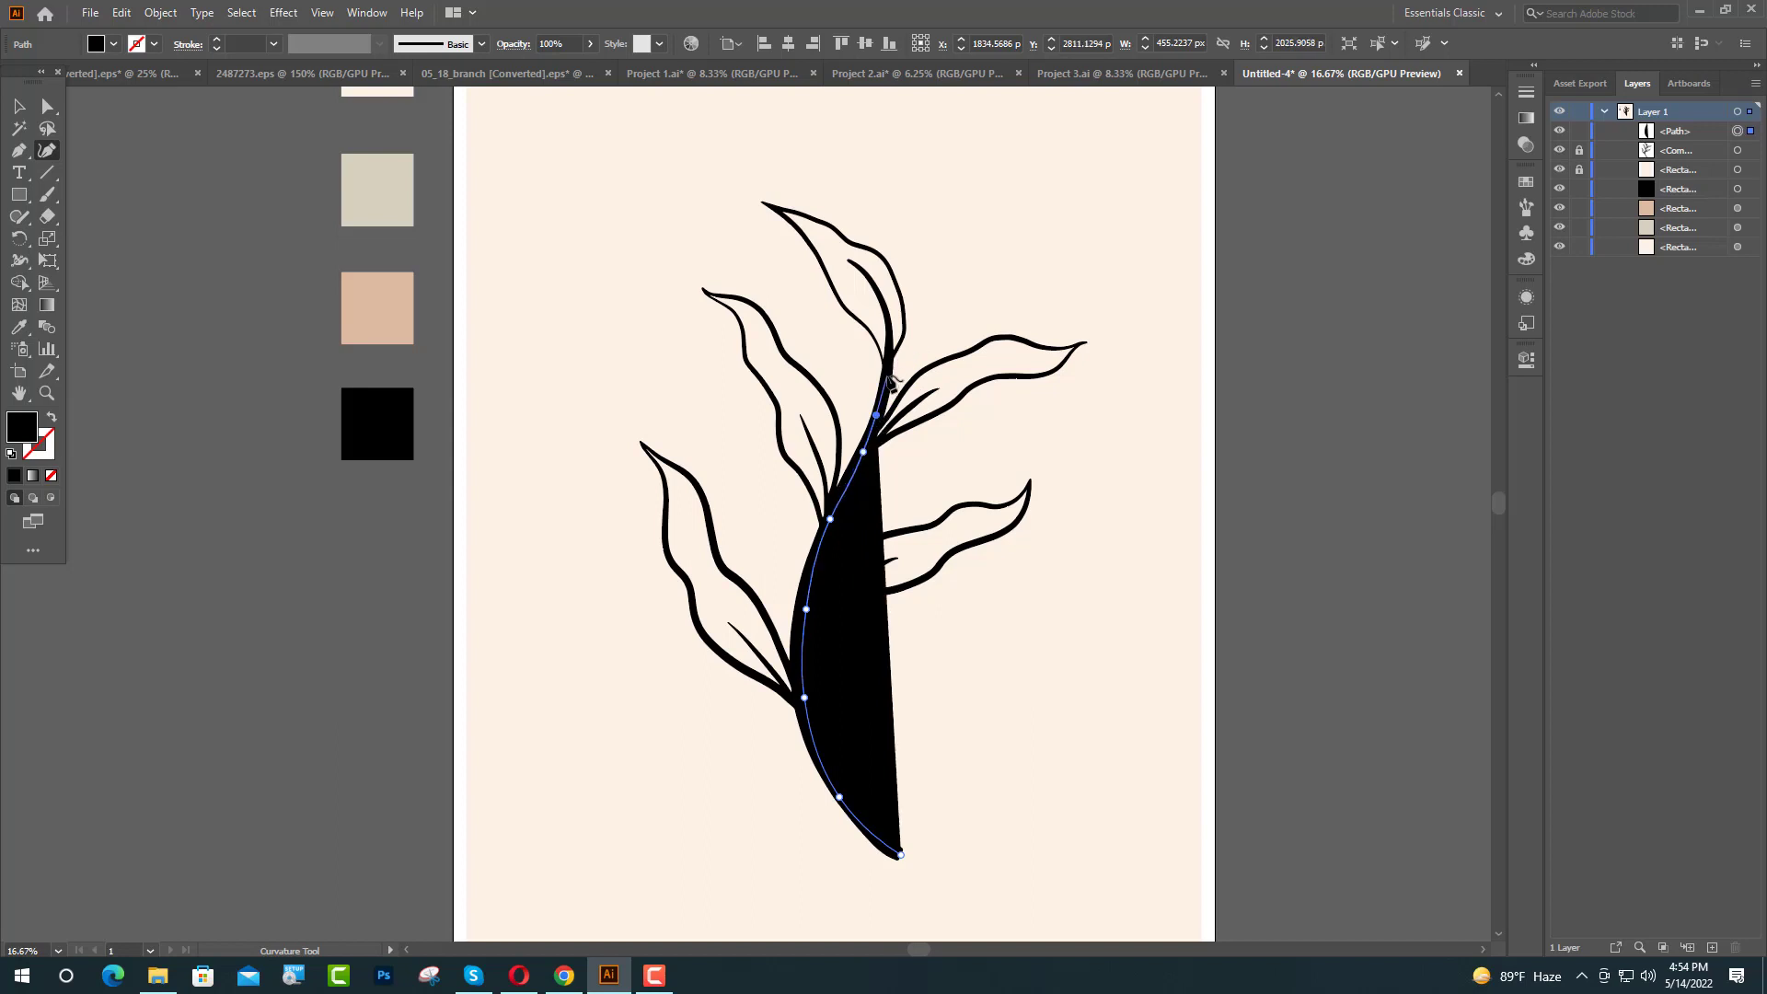
click(888, 375)
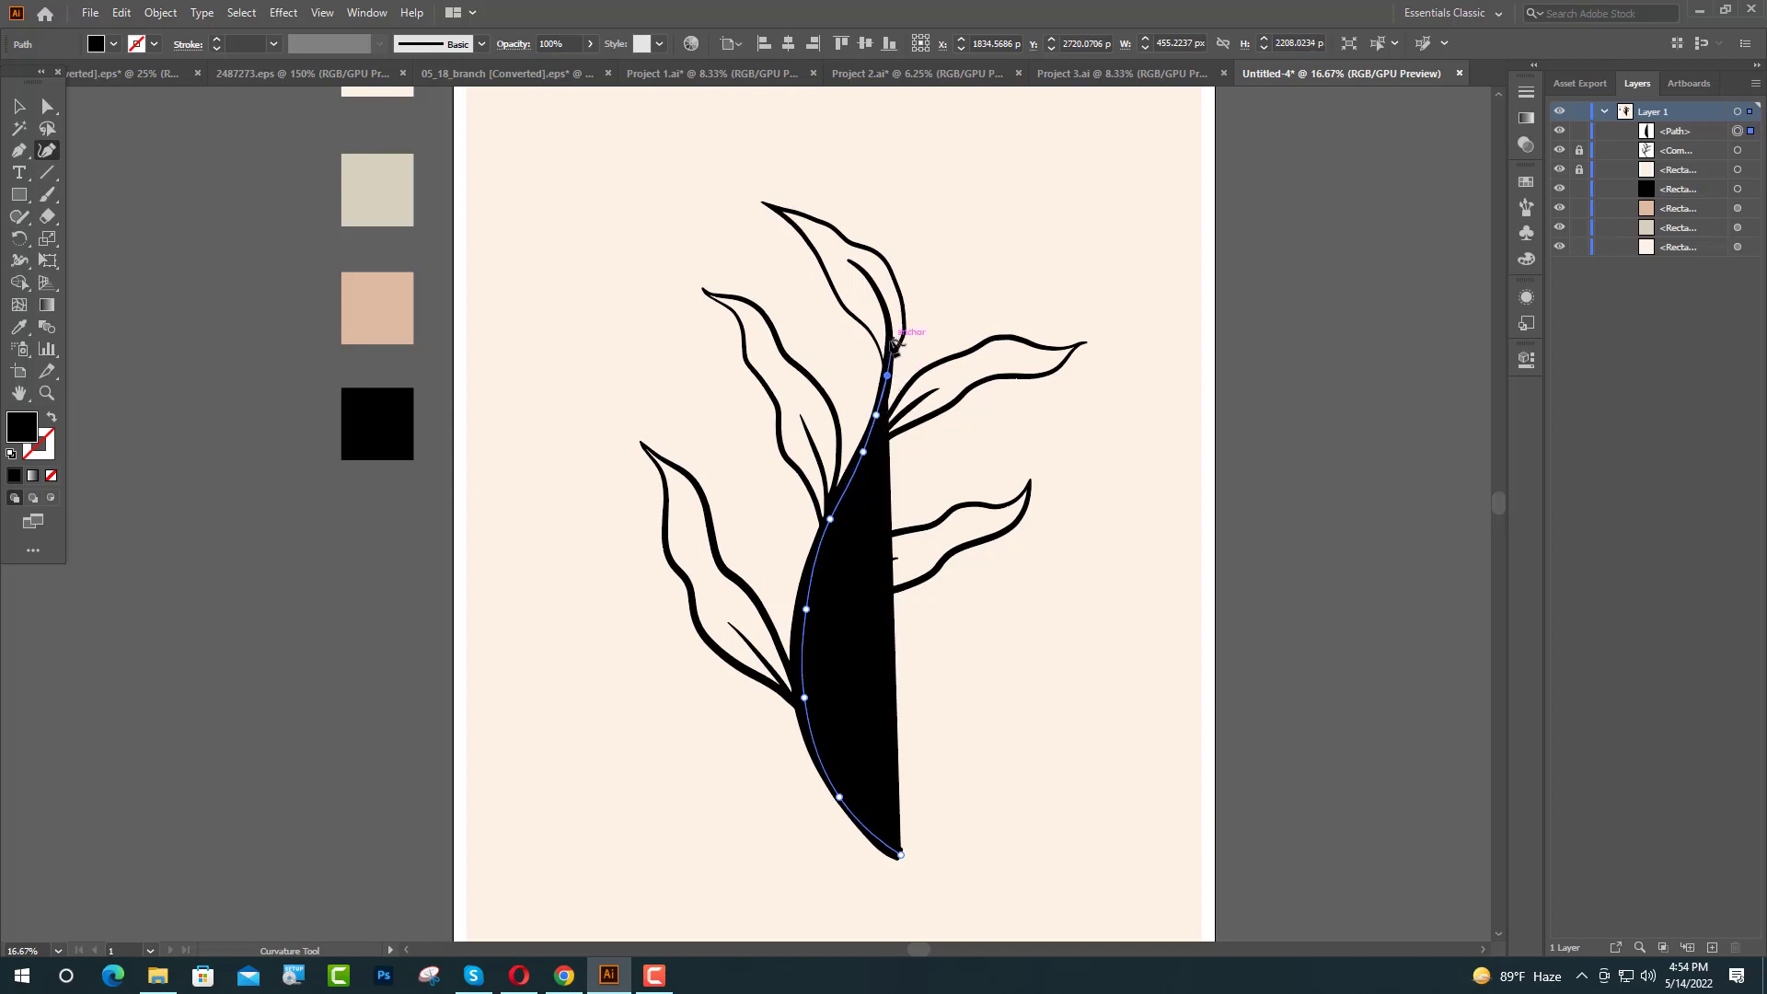
scroll(892, 343, up, 4)
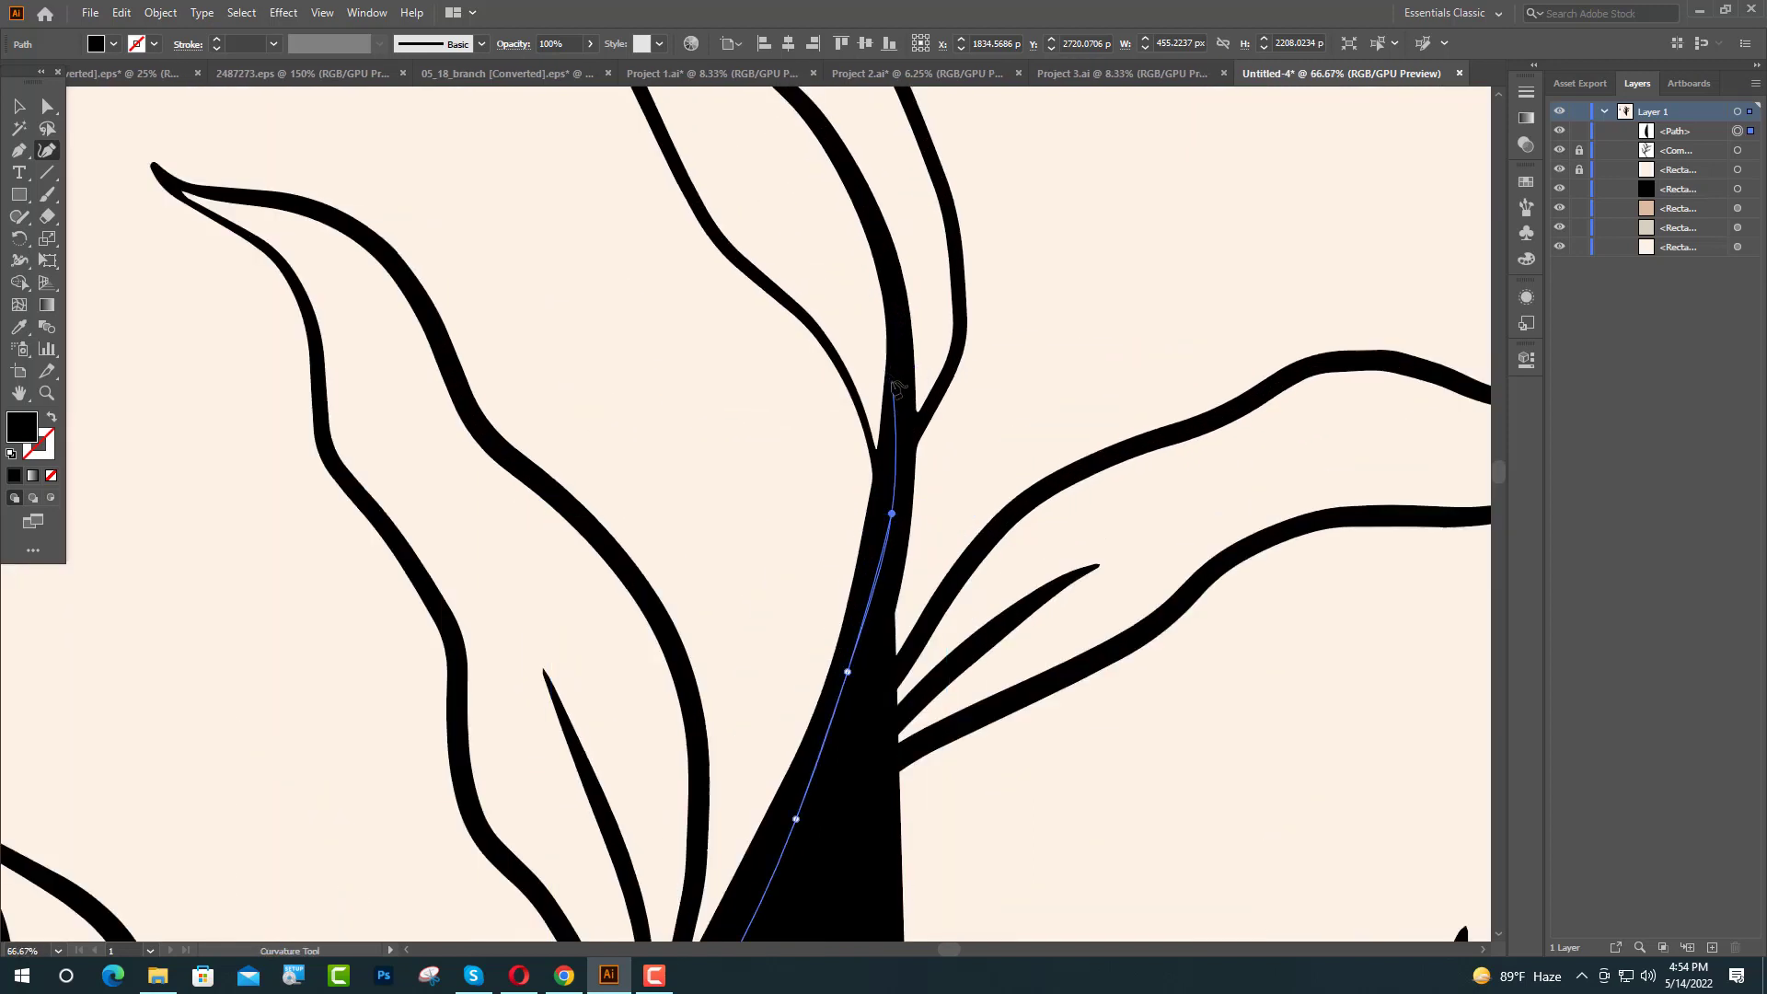
click(894, 385)
scroll(888, 396, up, 4)
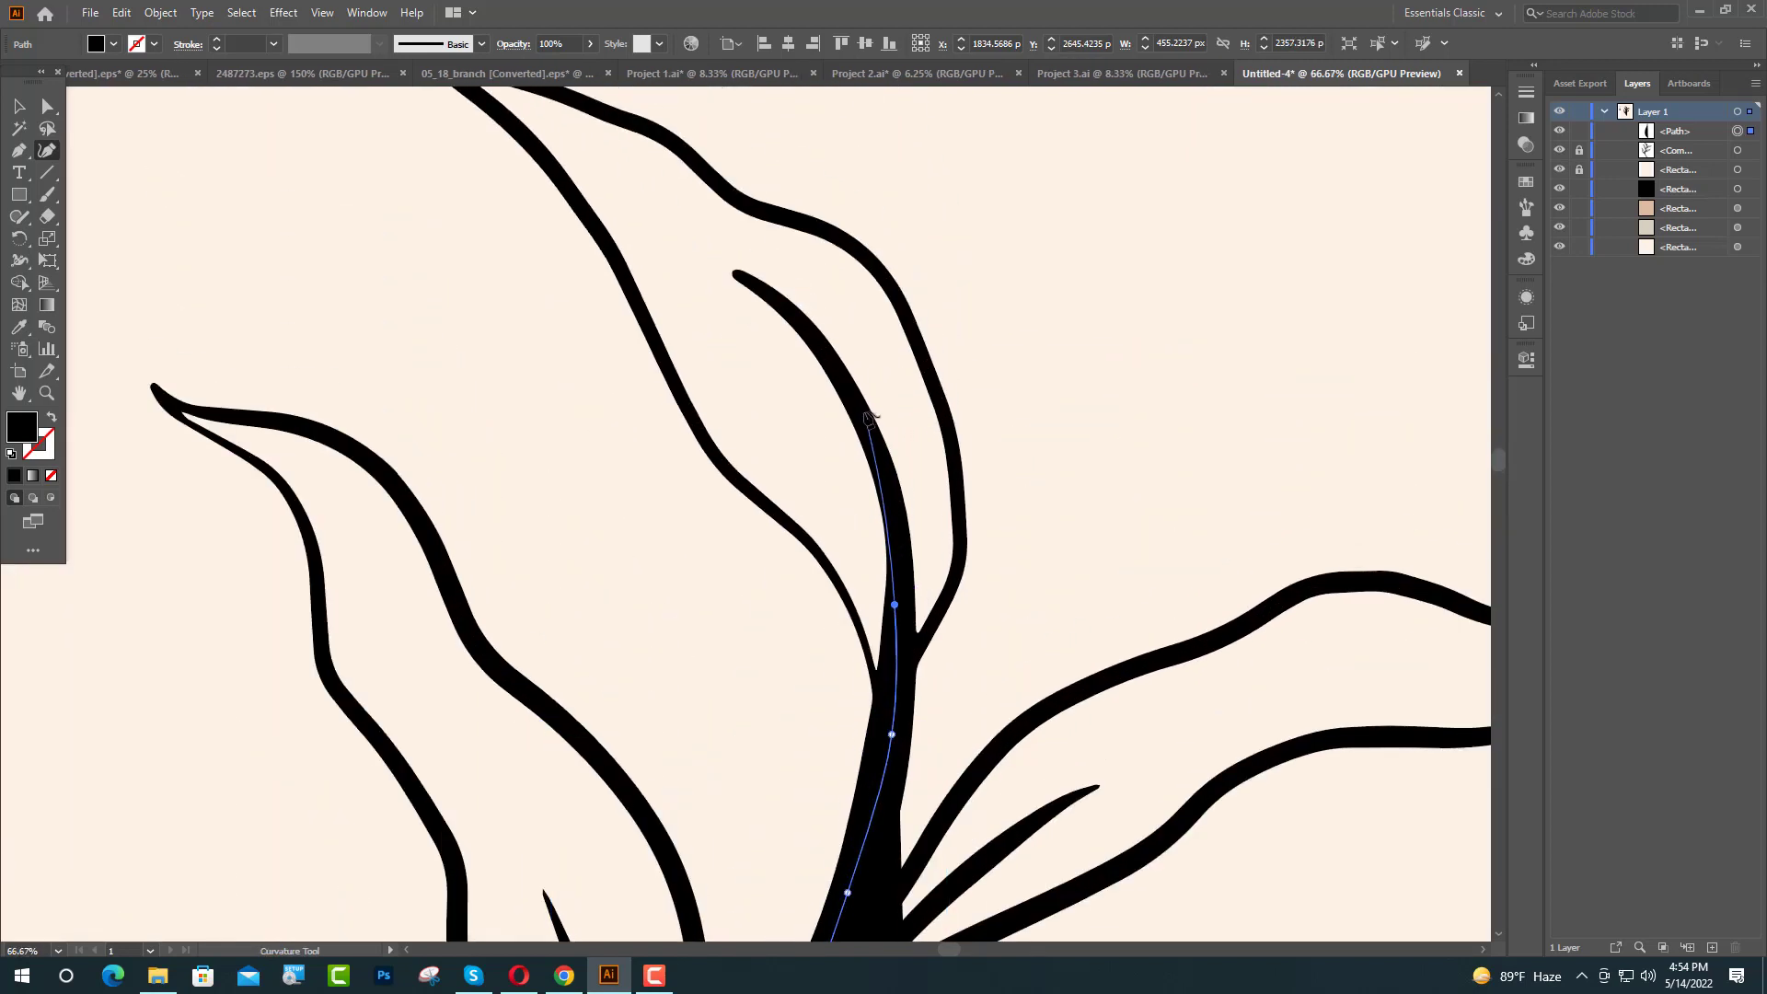
click(875, 432)
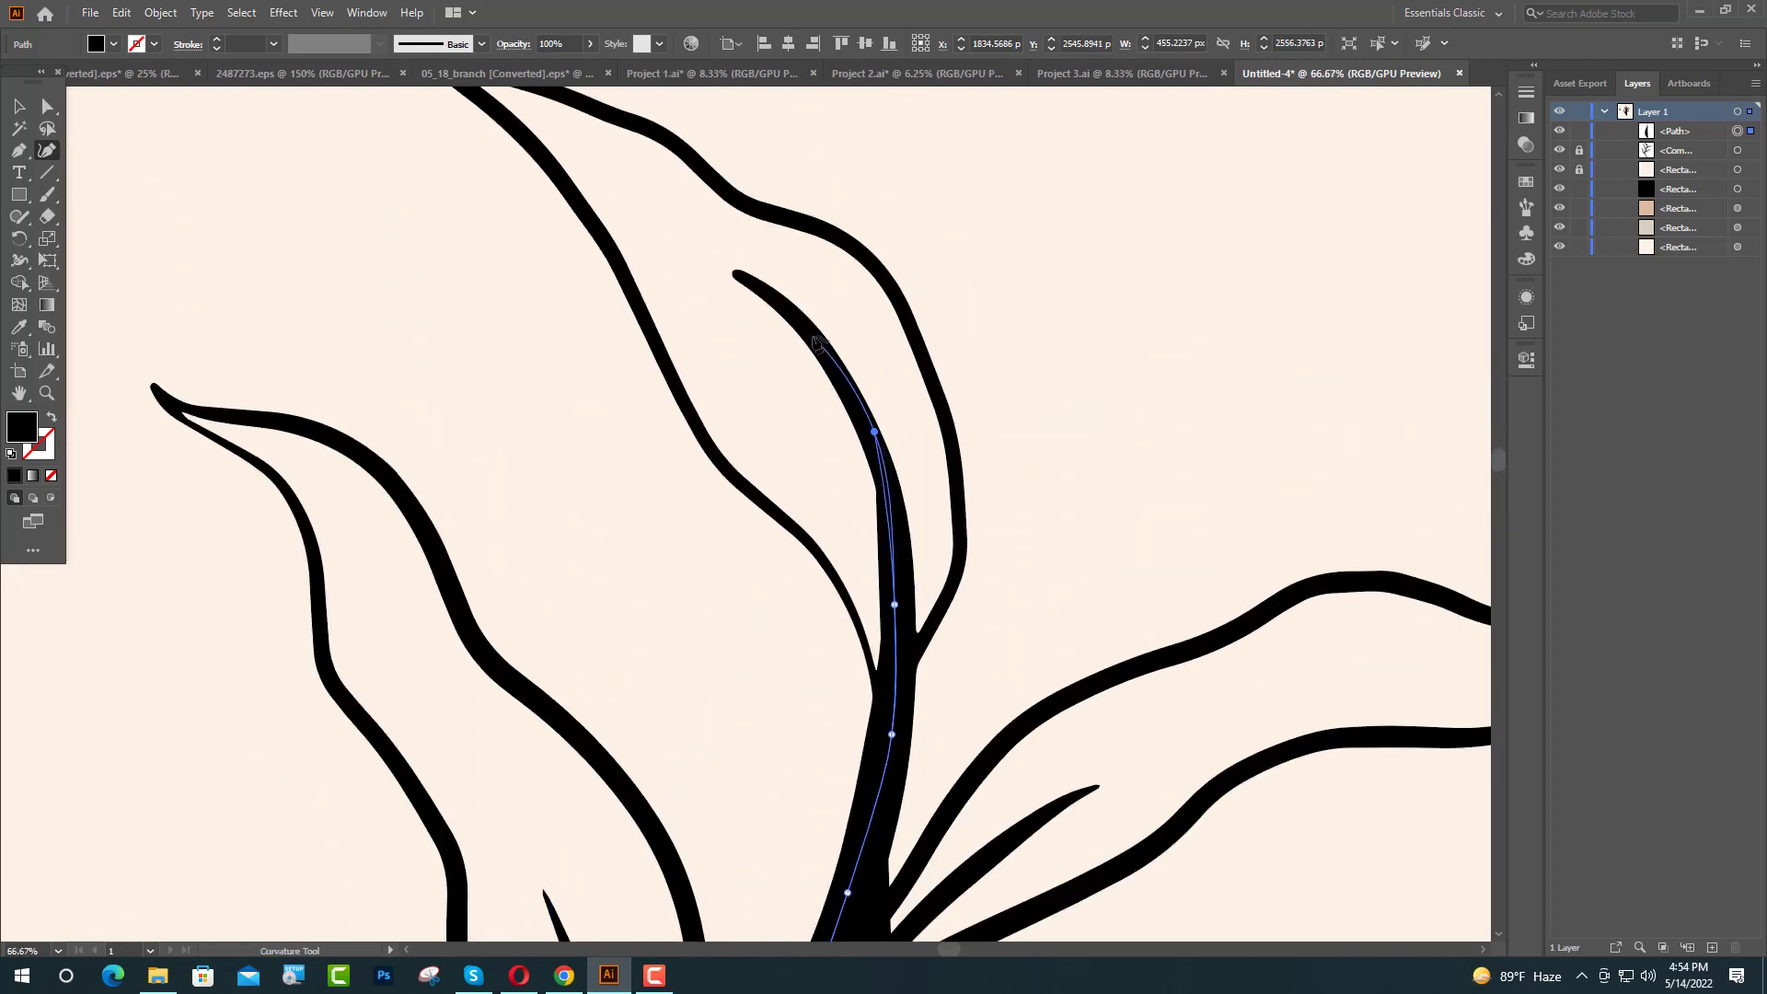
key(ctrl+z)
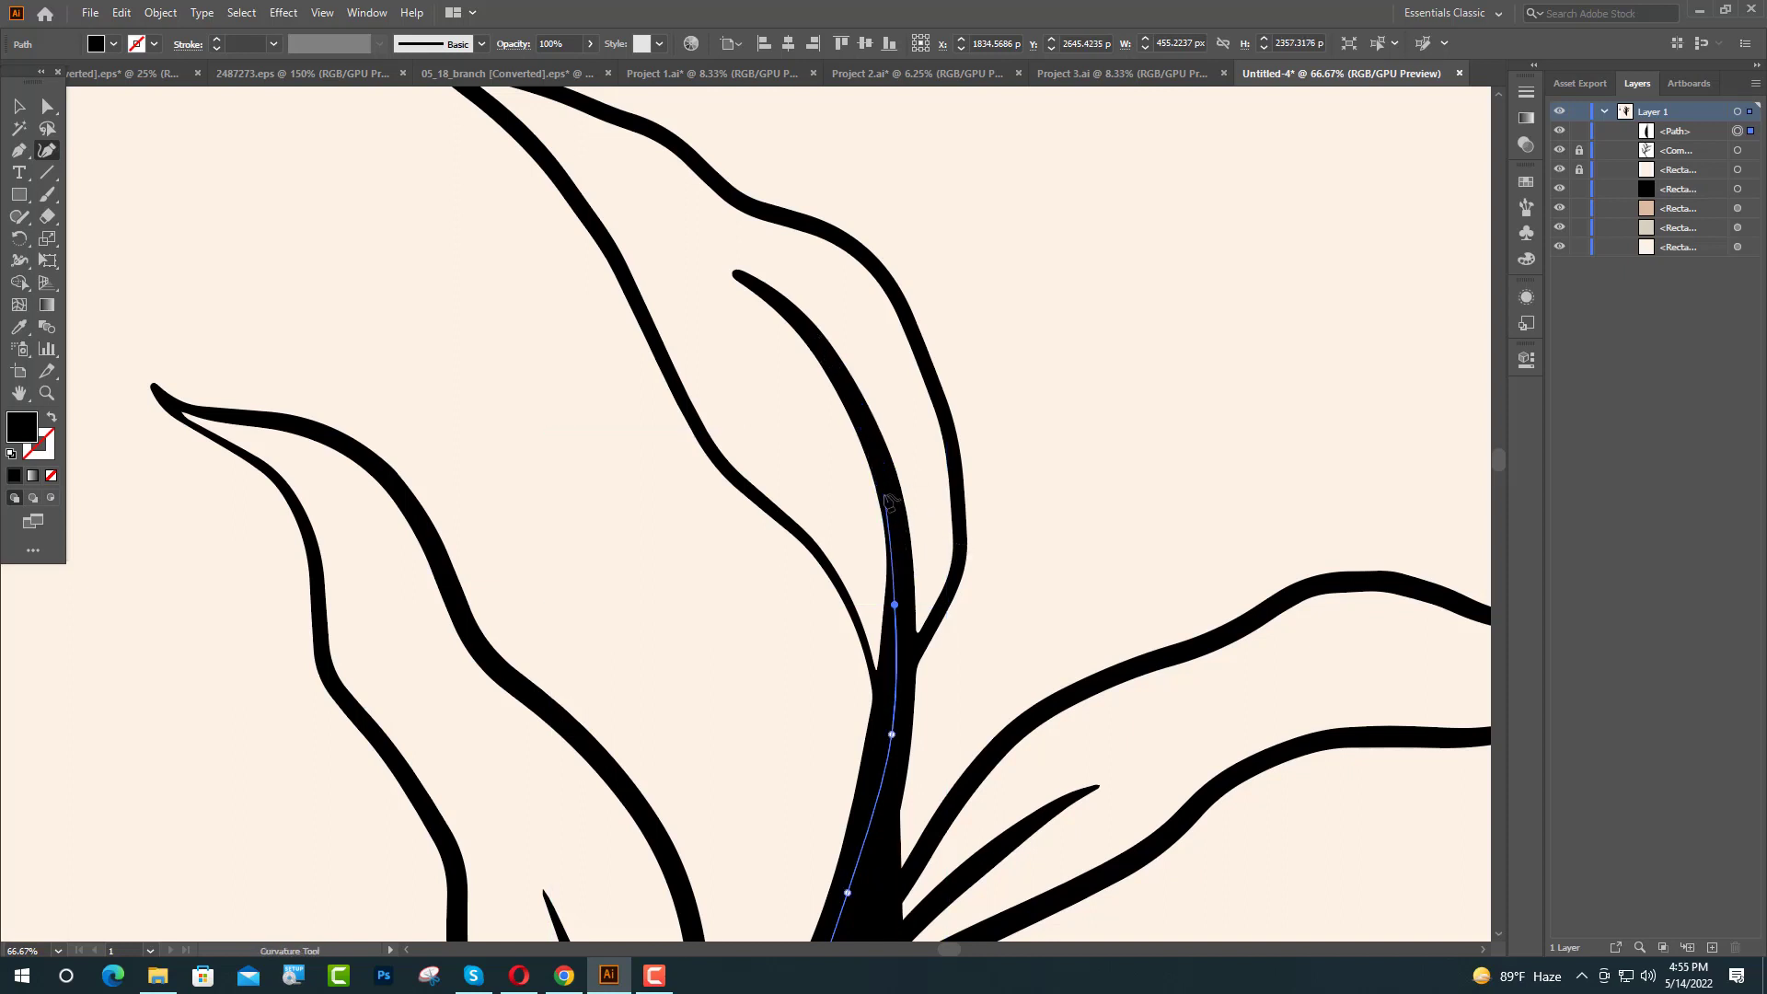
key(ctrl)
key(ctrl+z)
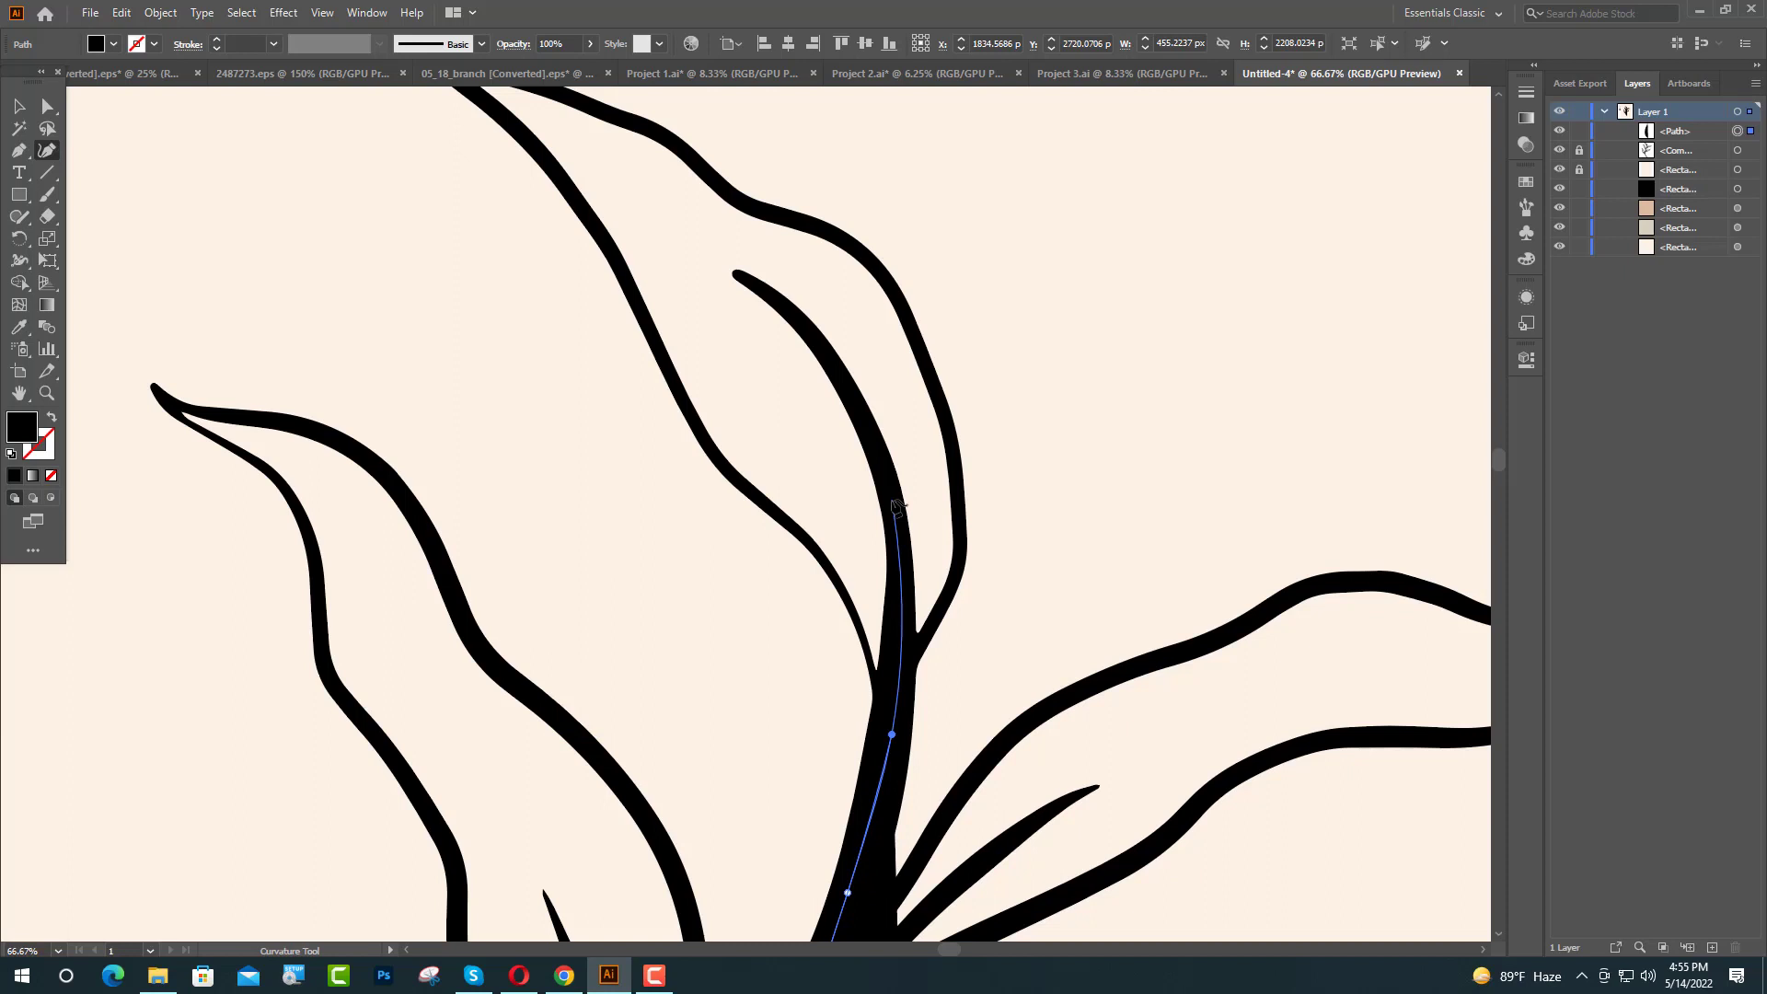
Step: Continue the stem path with curvature points along the top leaf's midrib, ending near the midrib's tip
click(887, 500)
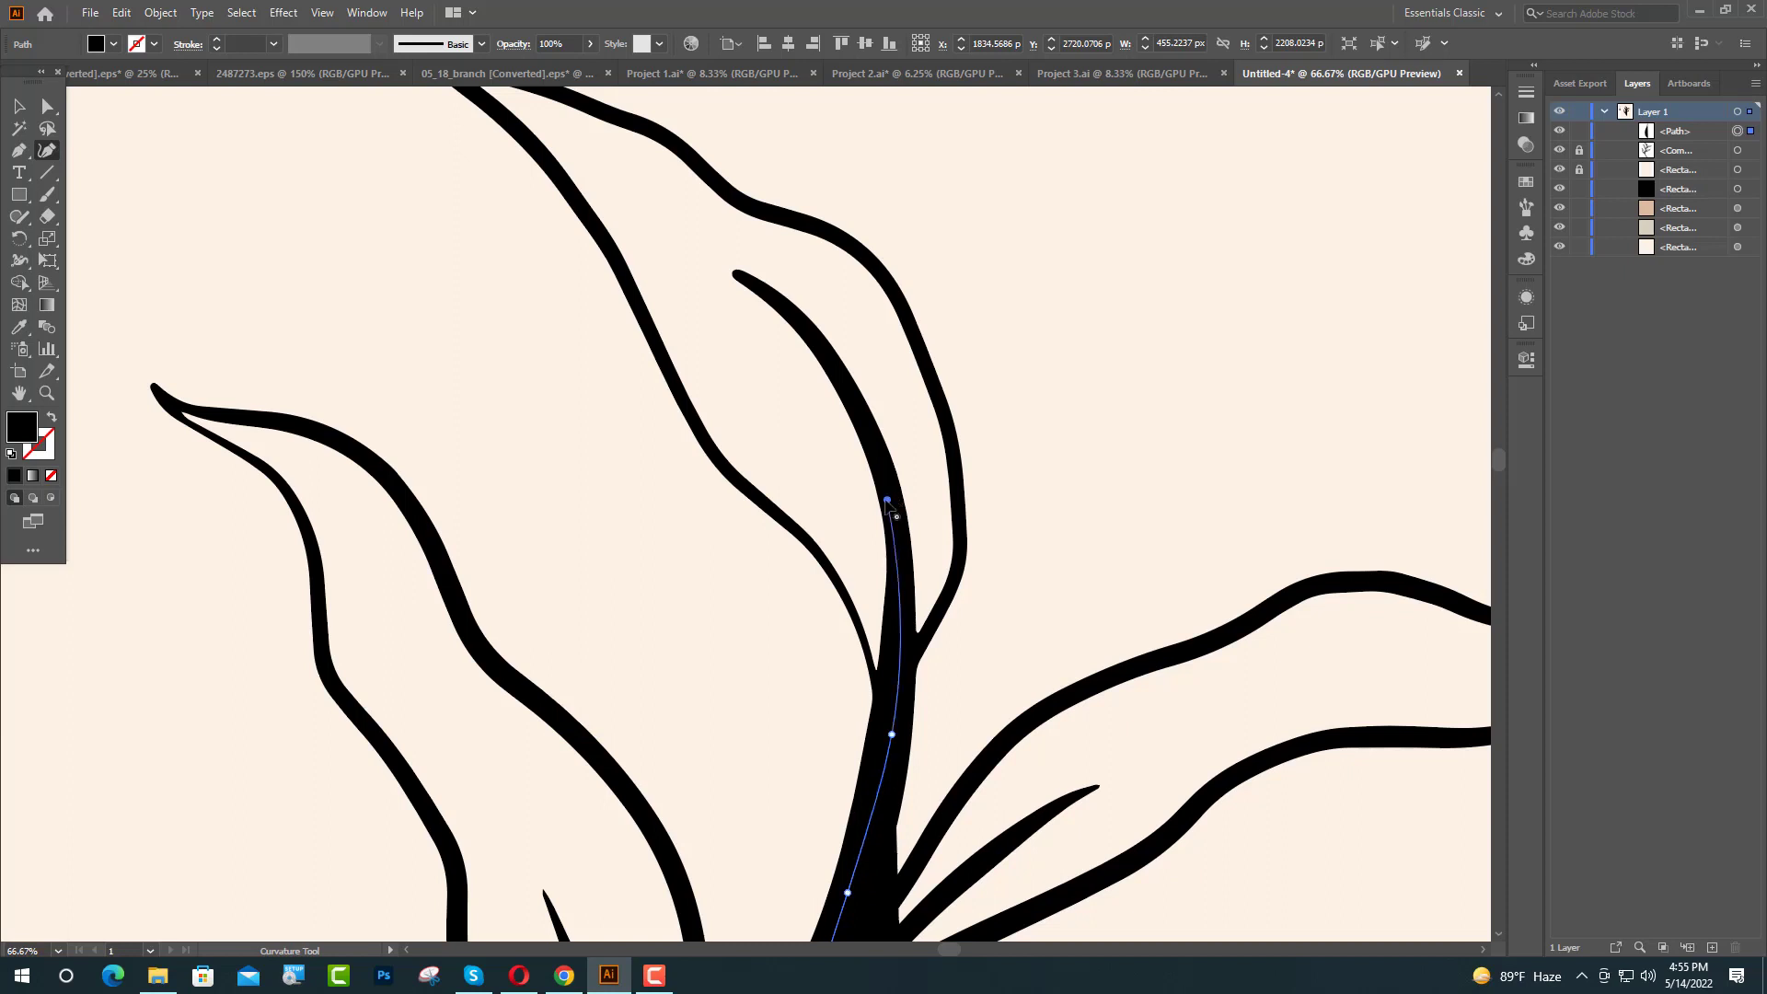
click(835, 368)
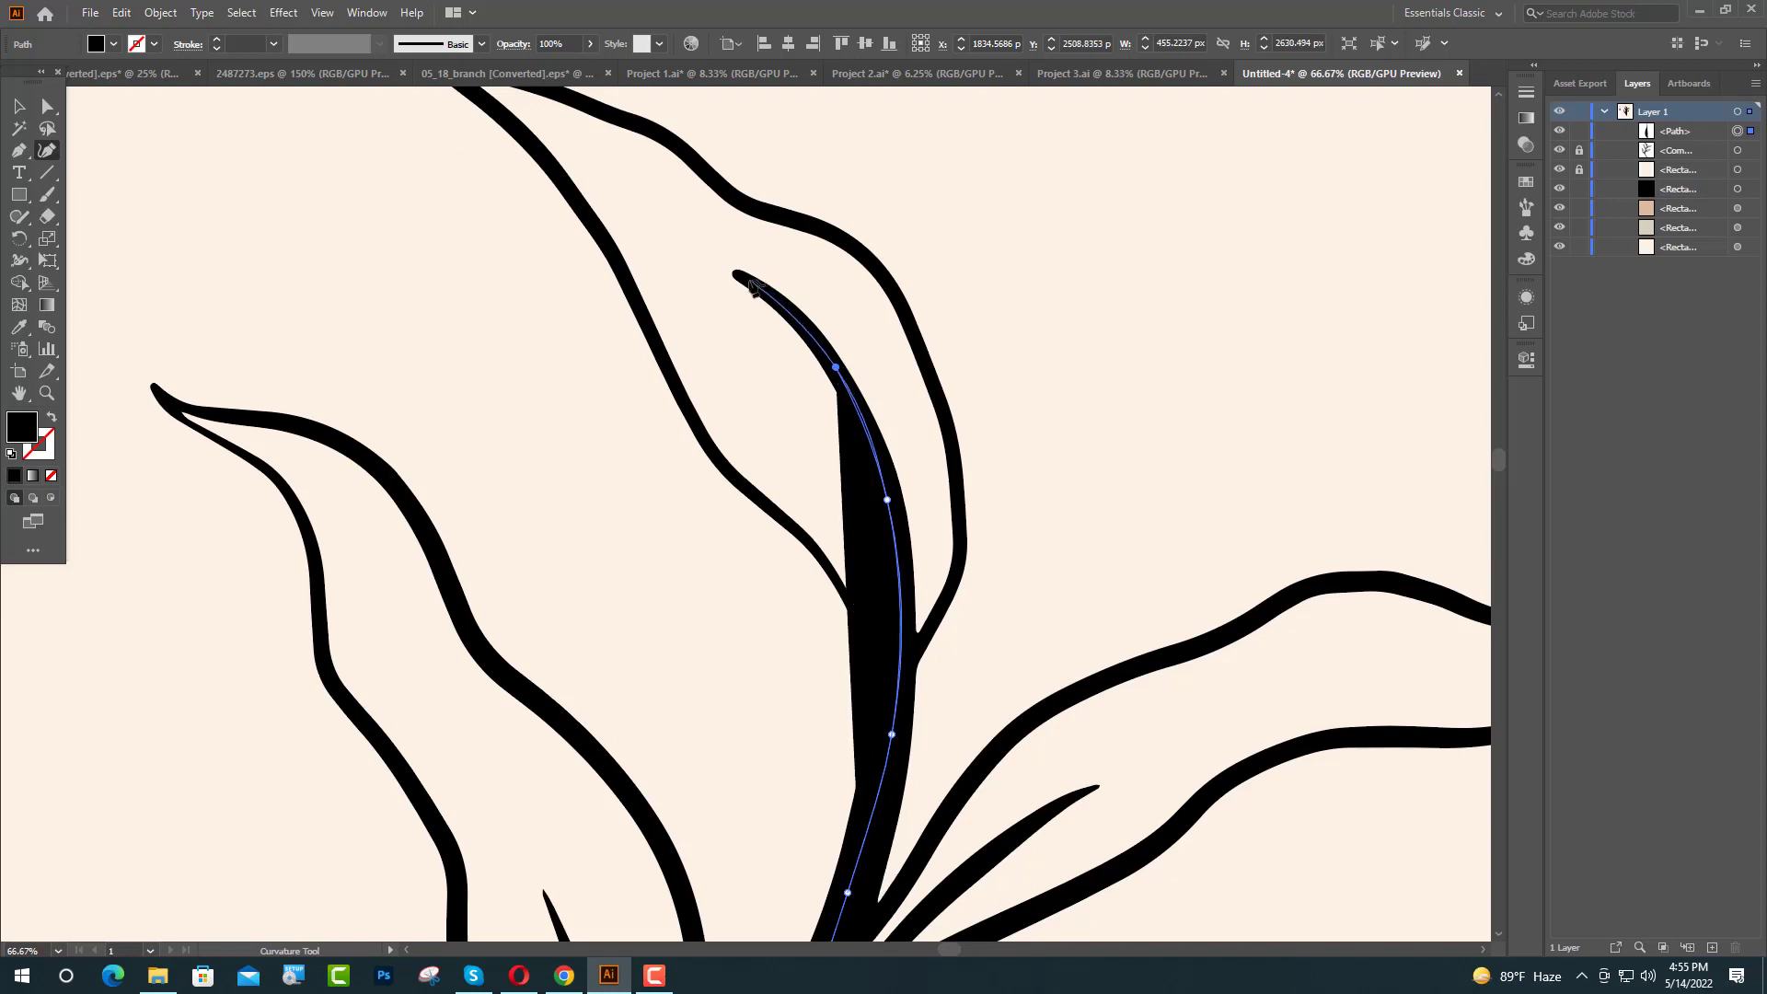
click(755, 285)
scroll(863, 512, down, 4)
scroll(864, 512, down, 5)
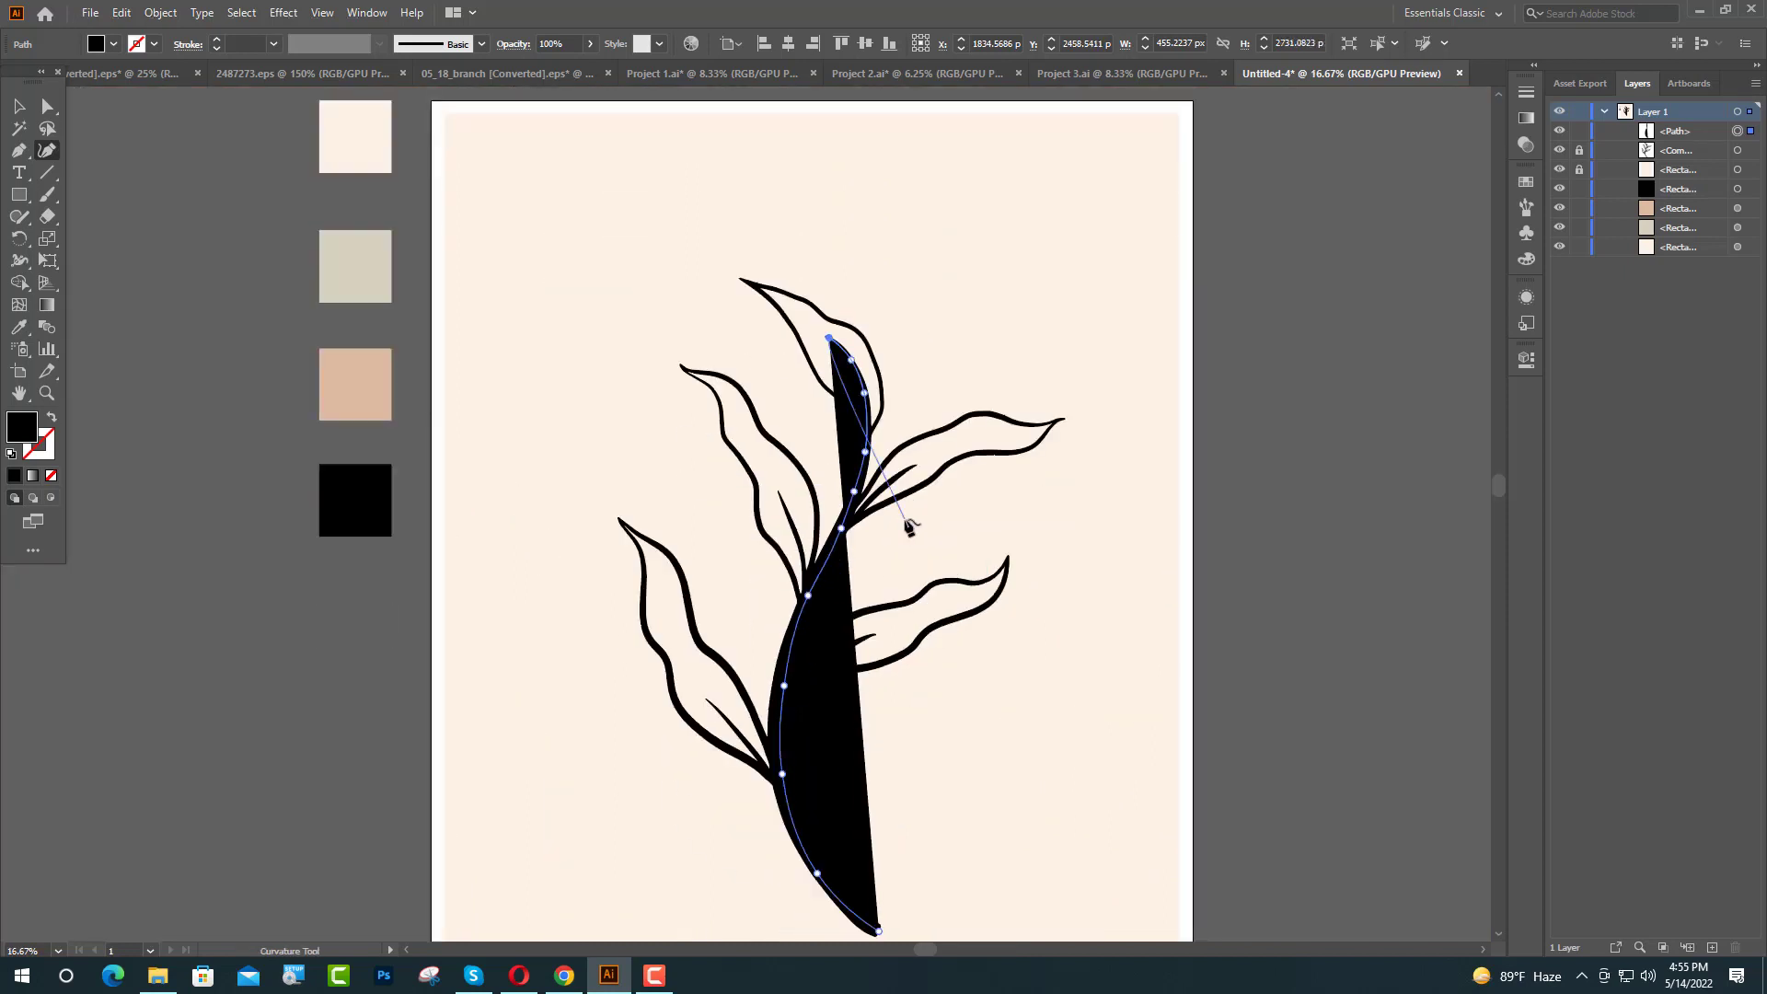
Step: Swap the stem path's fill and stroke so only the outline is black, and set its stroke weight to 20 pt
click(18, 107)
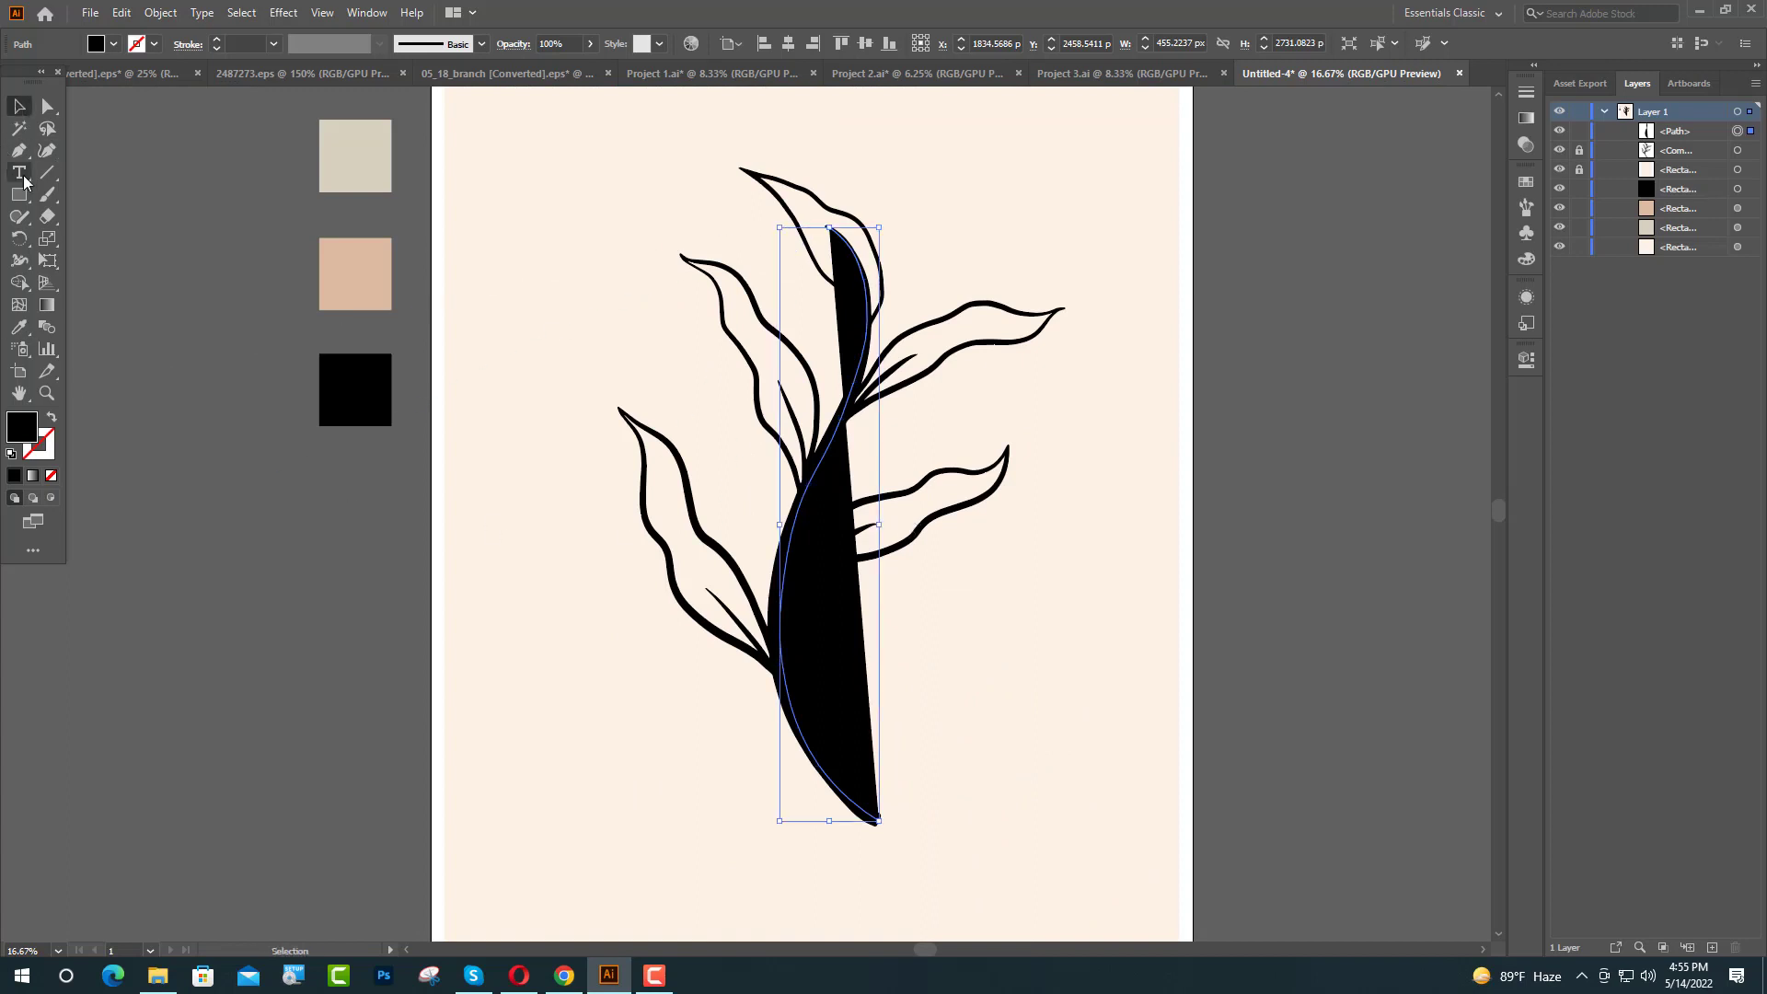
click(51, 417)
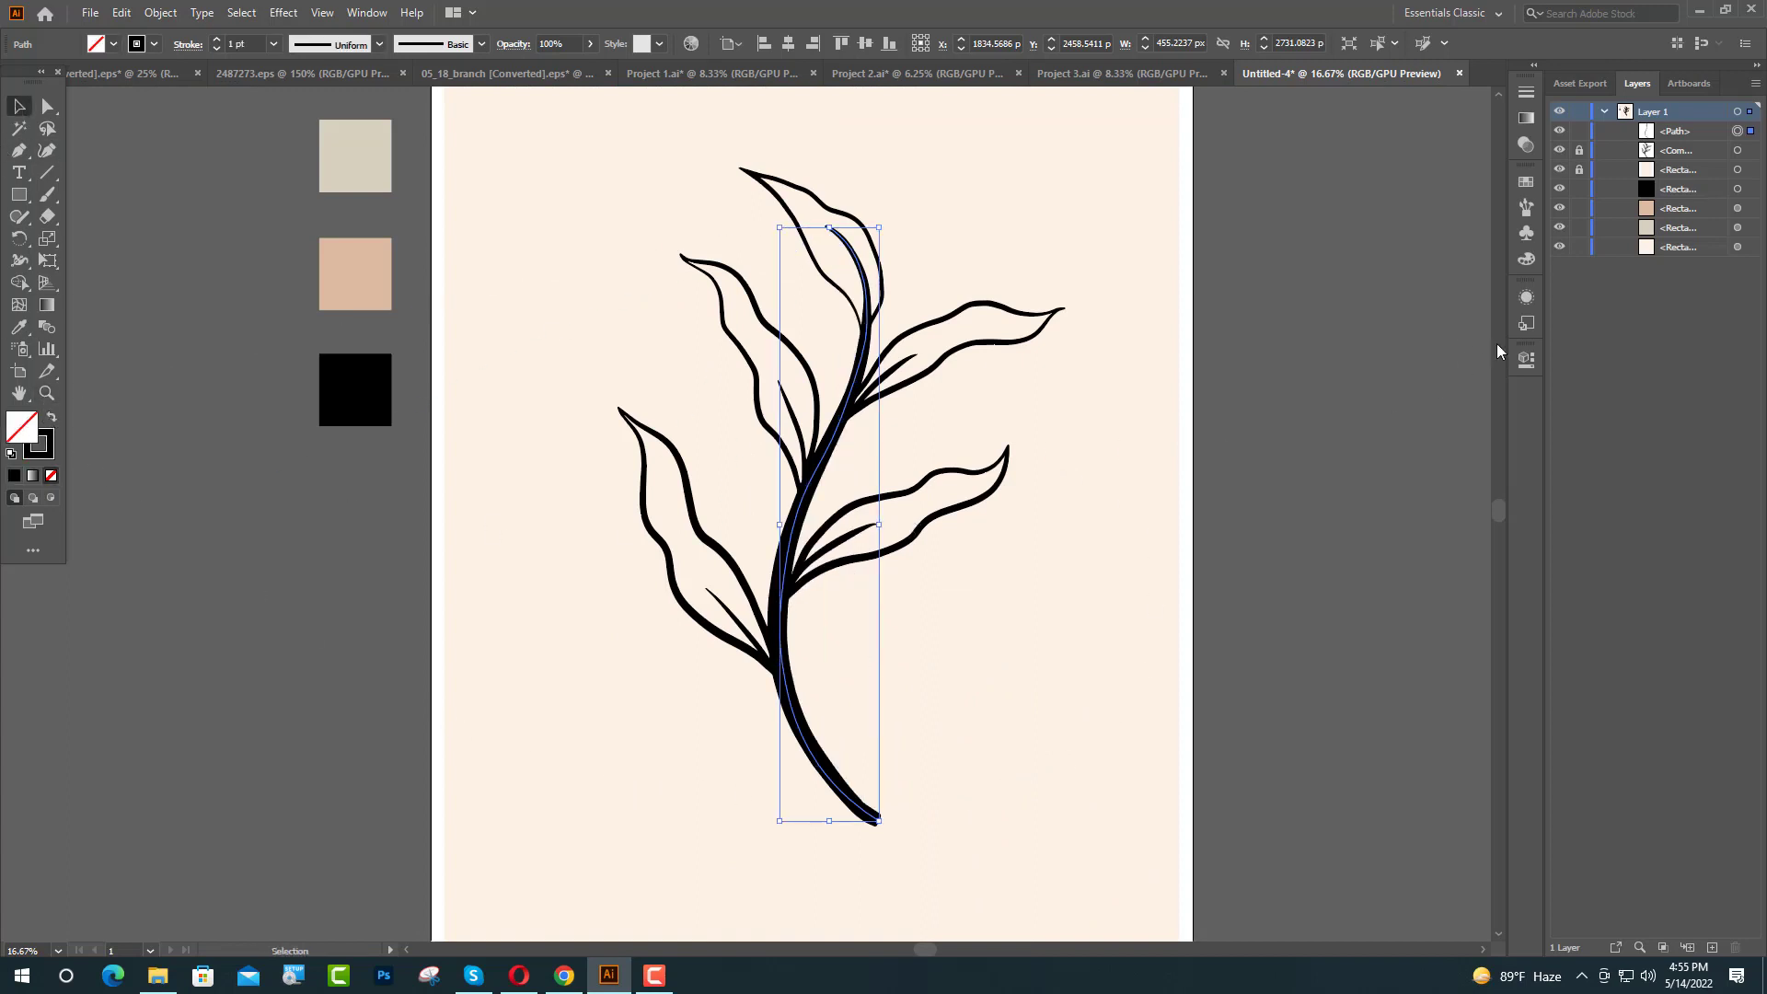
click(1526, 359)
drag(1388, 449, 1372, 451)
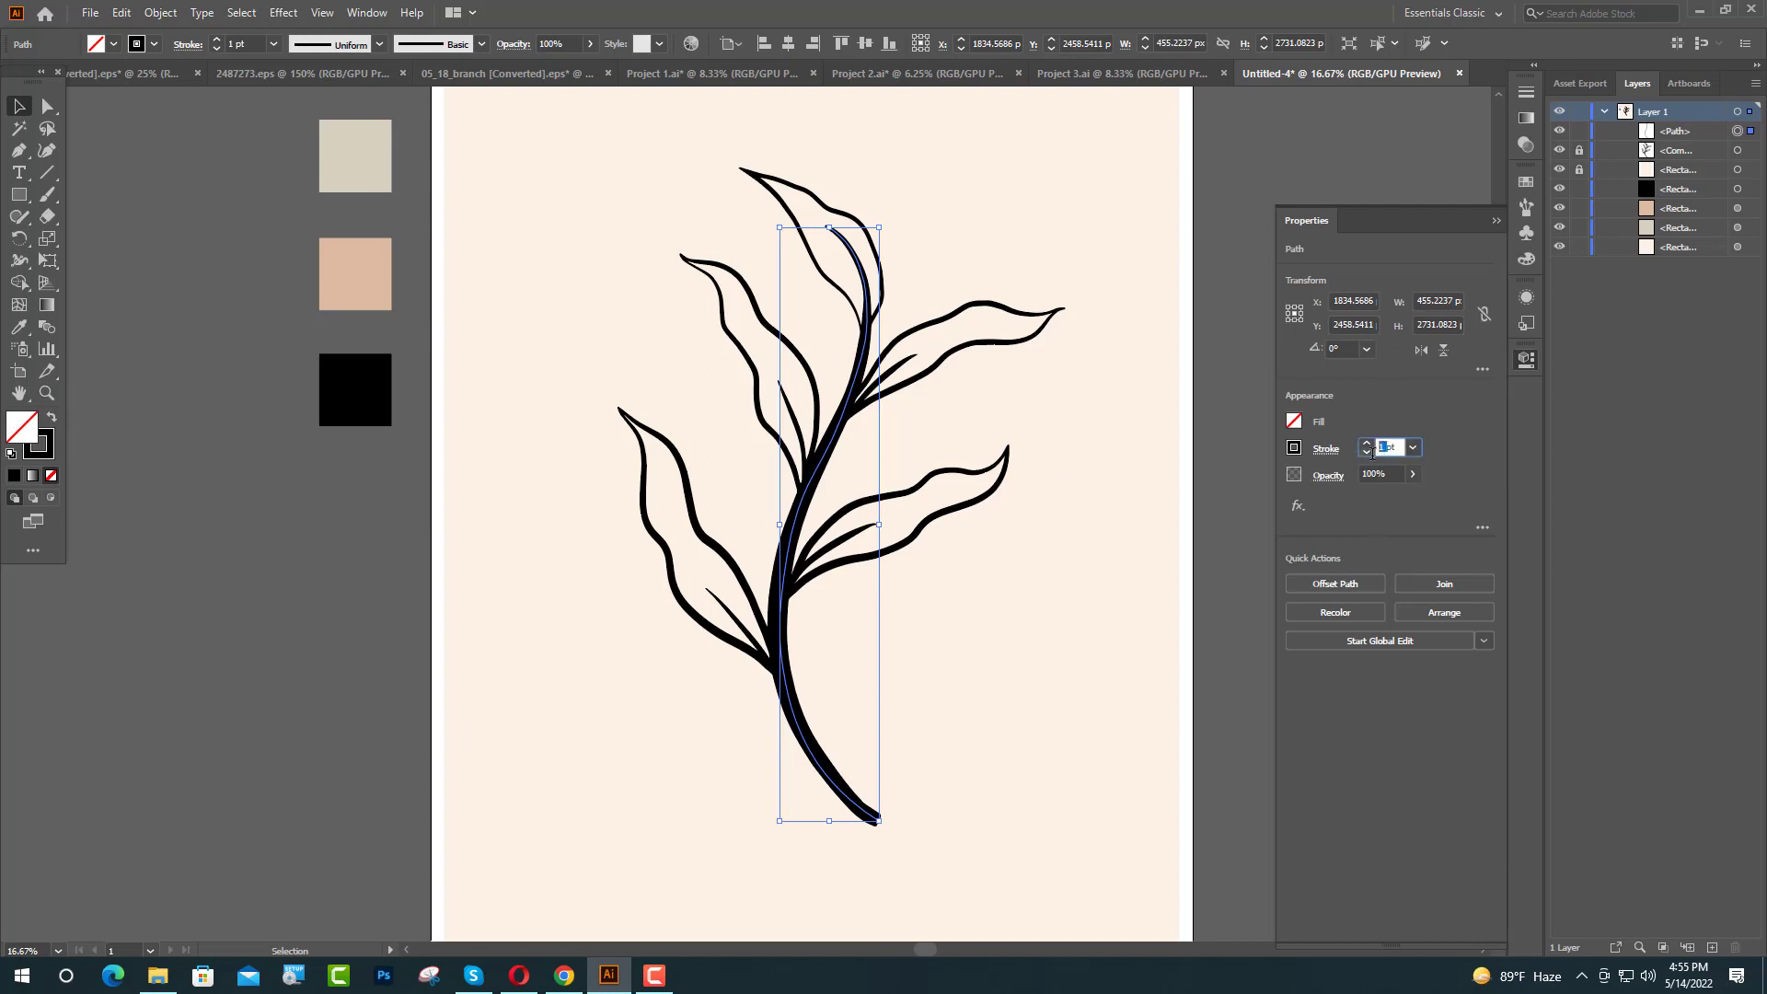
text(20)
key(Return)
click(1496, 221)
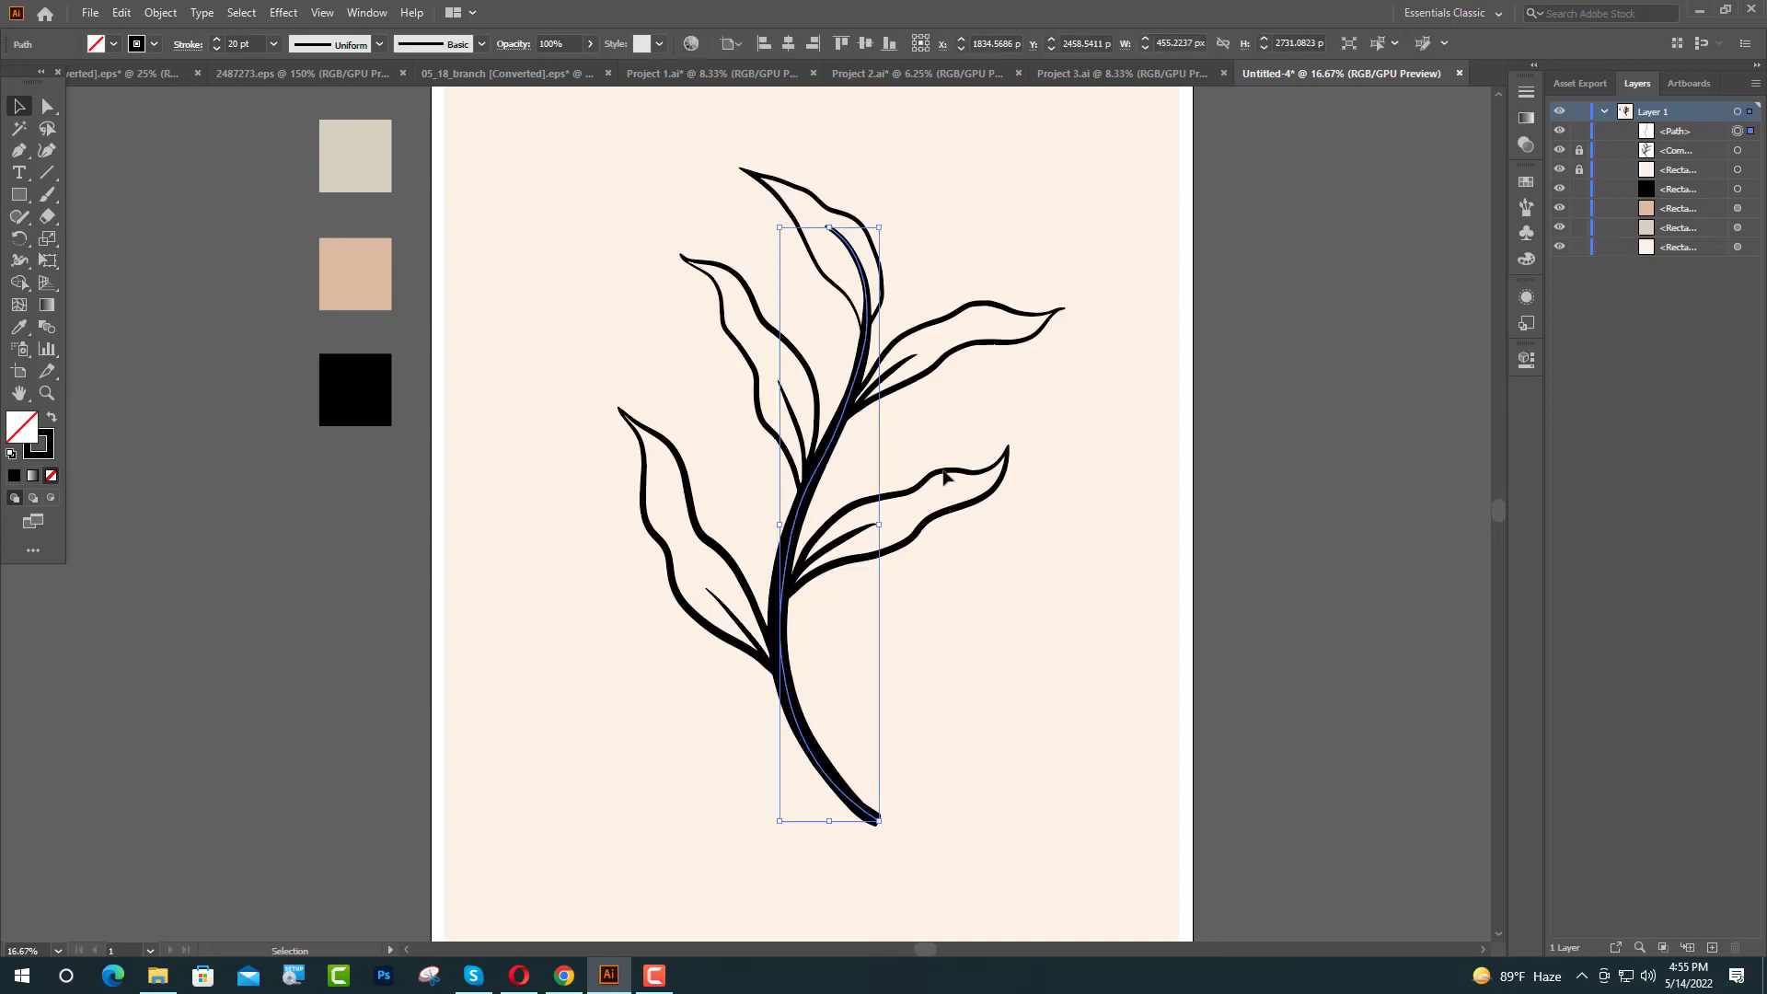
click(1295, 354)
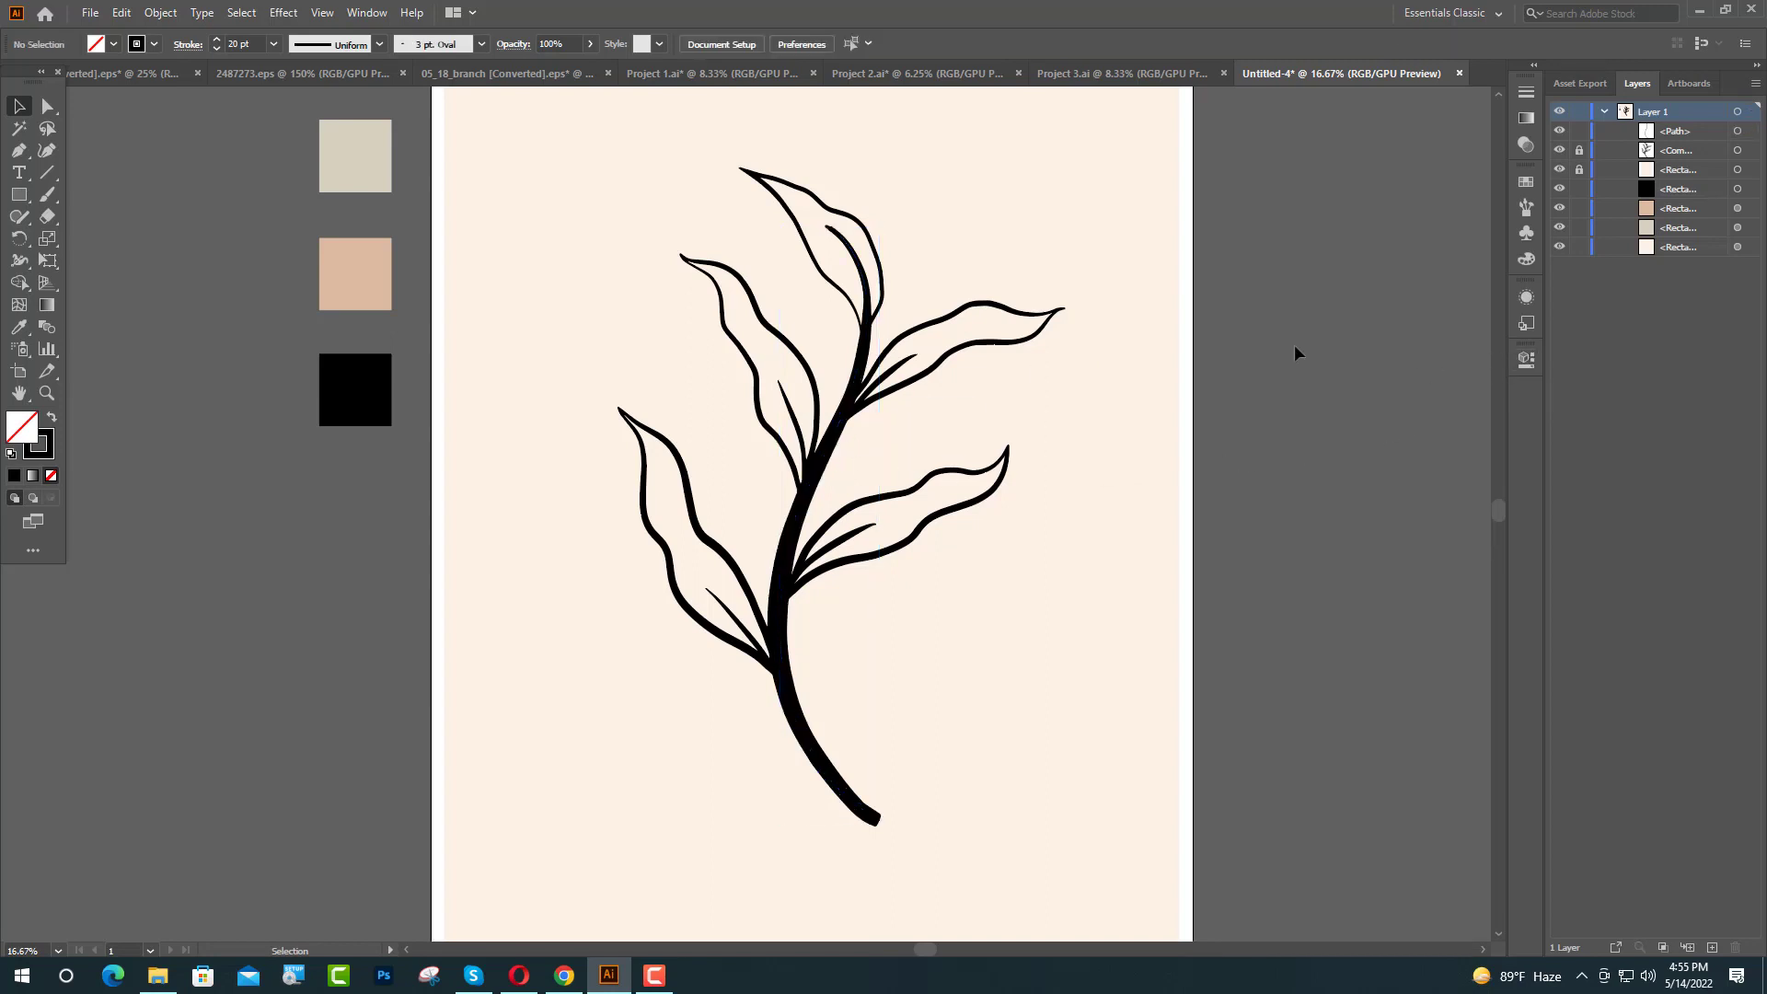
click(875, 818)
click(1080, 619)
click(1527, 358)
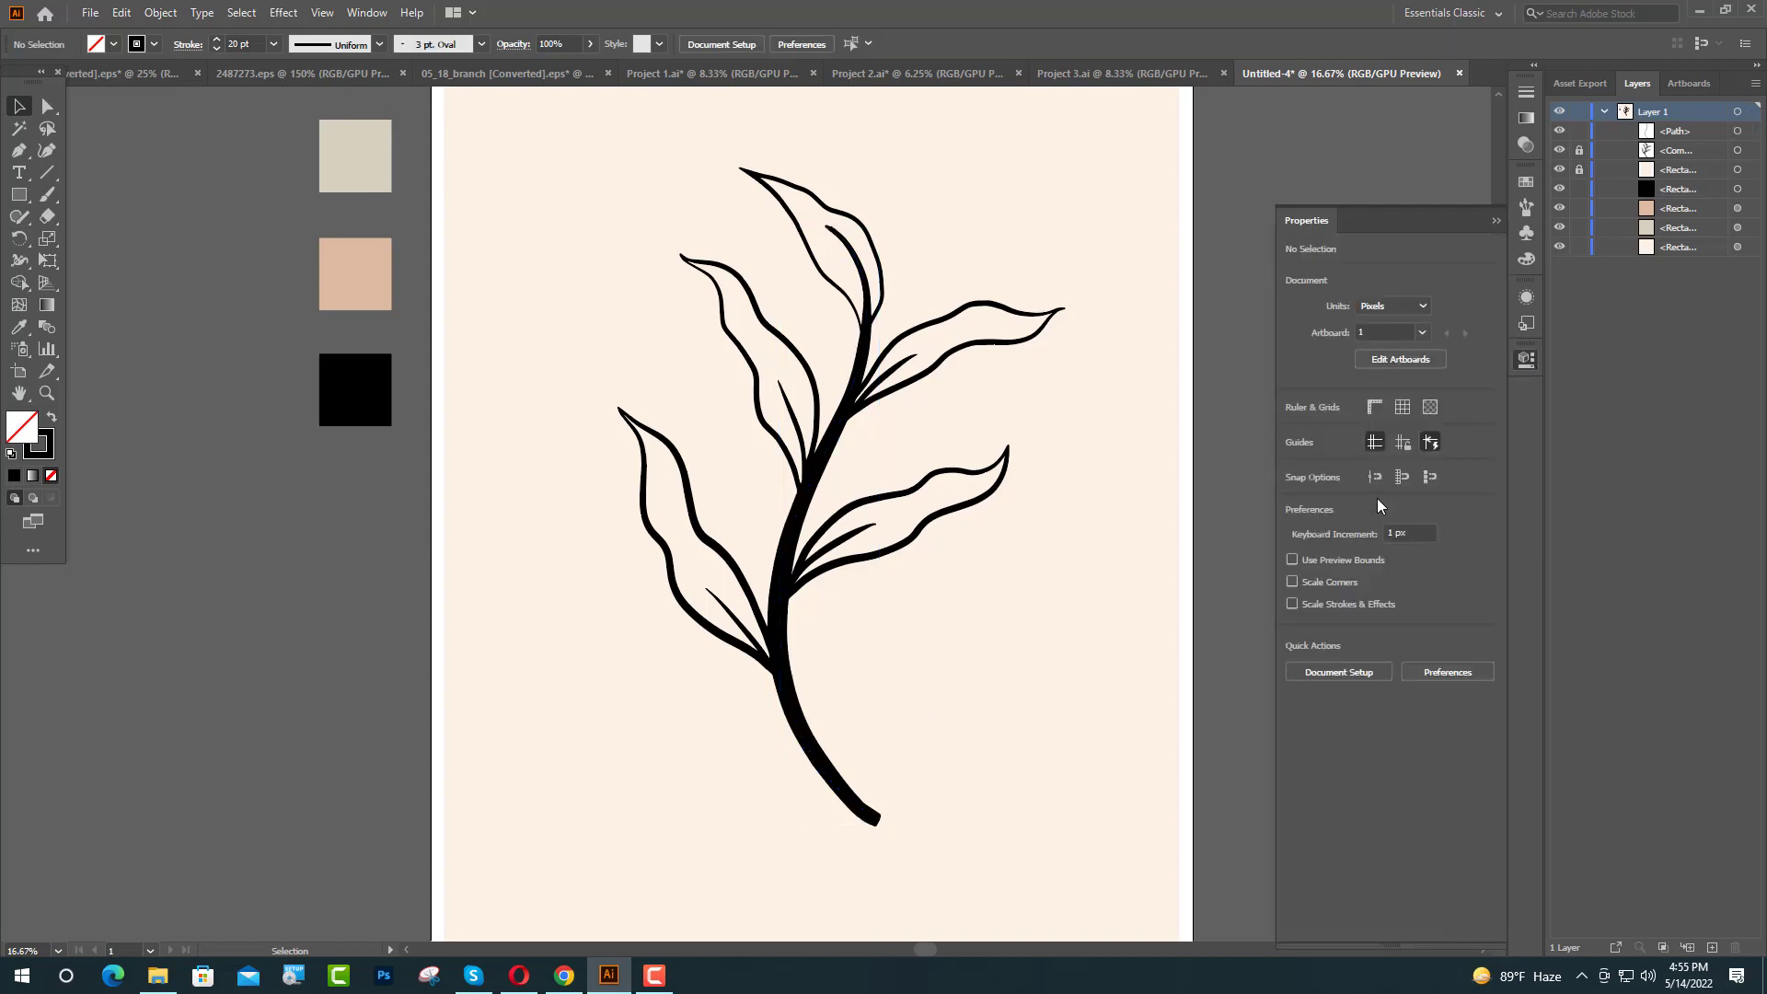
click(1497, 222)
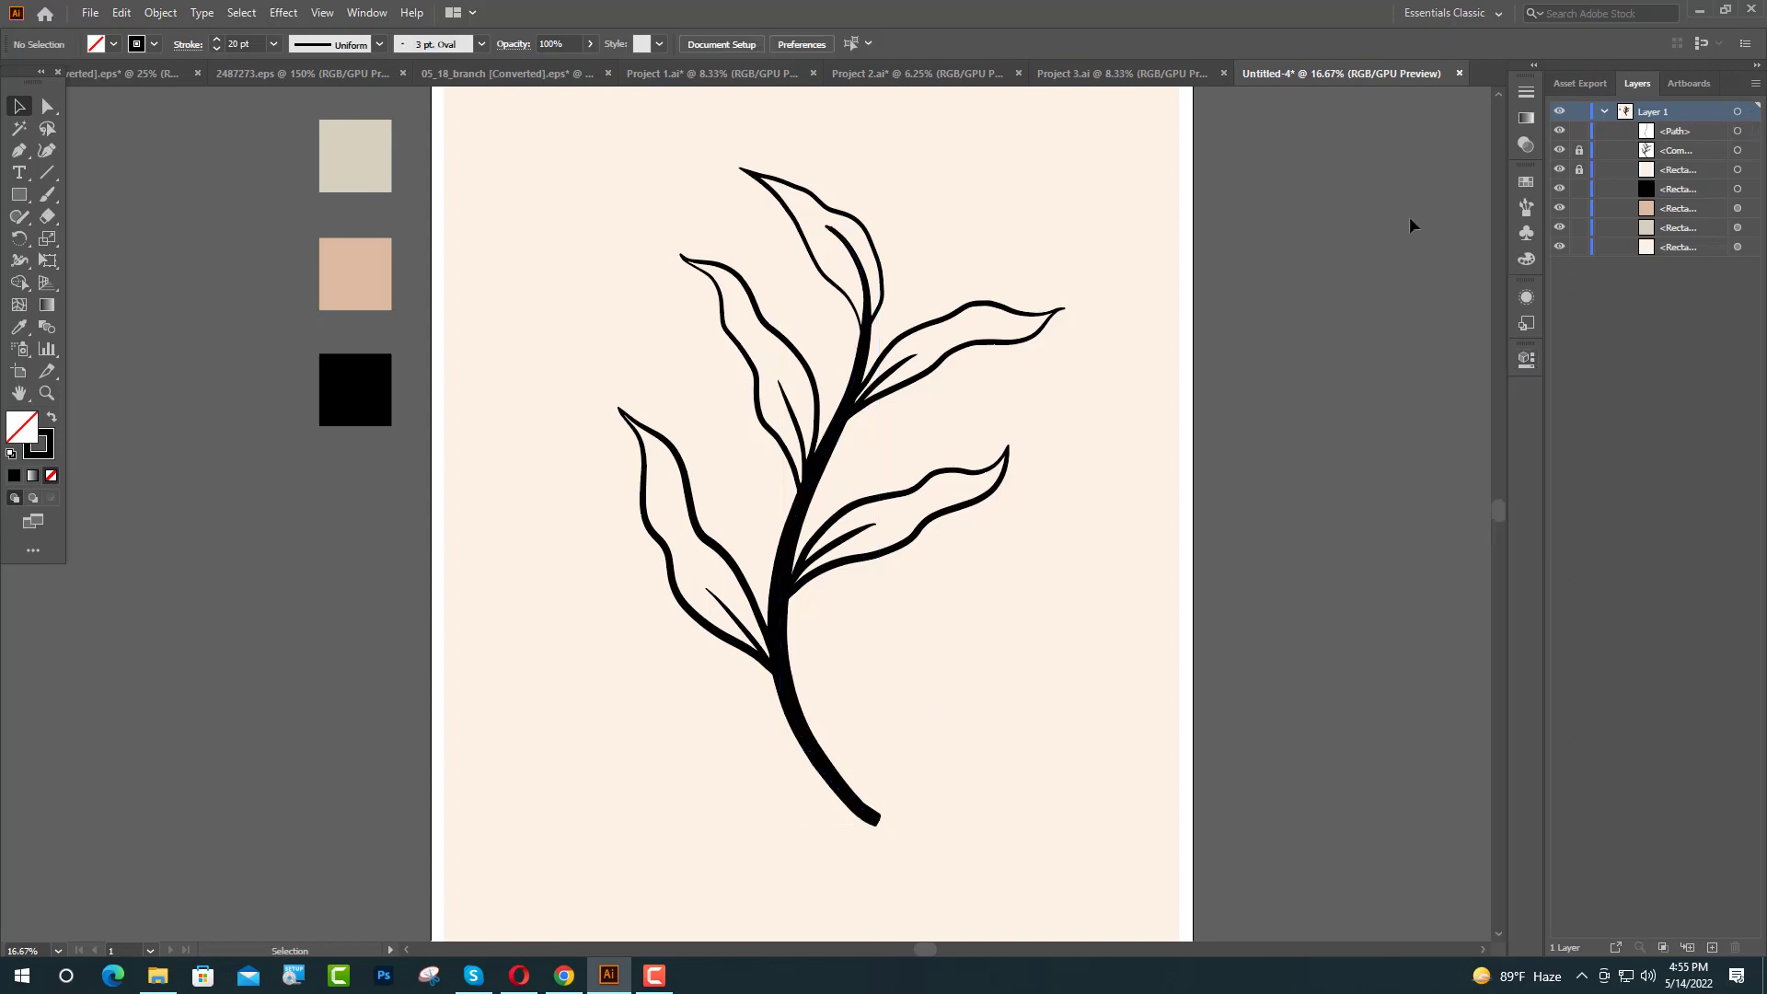
Step: Unlock the original branch compound path, set its opacity to 60%, and lock it again
click(1665, 152)
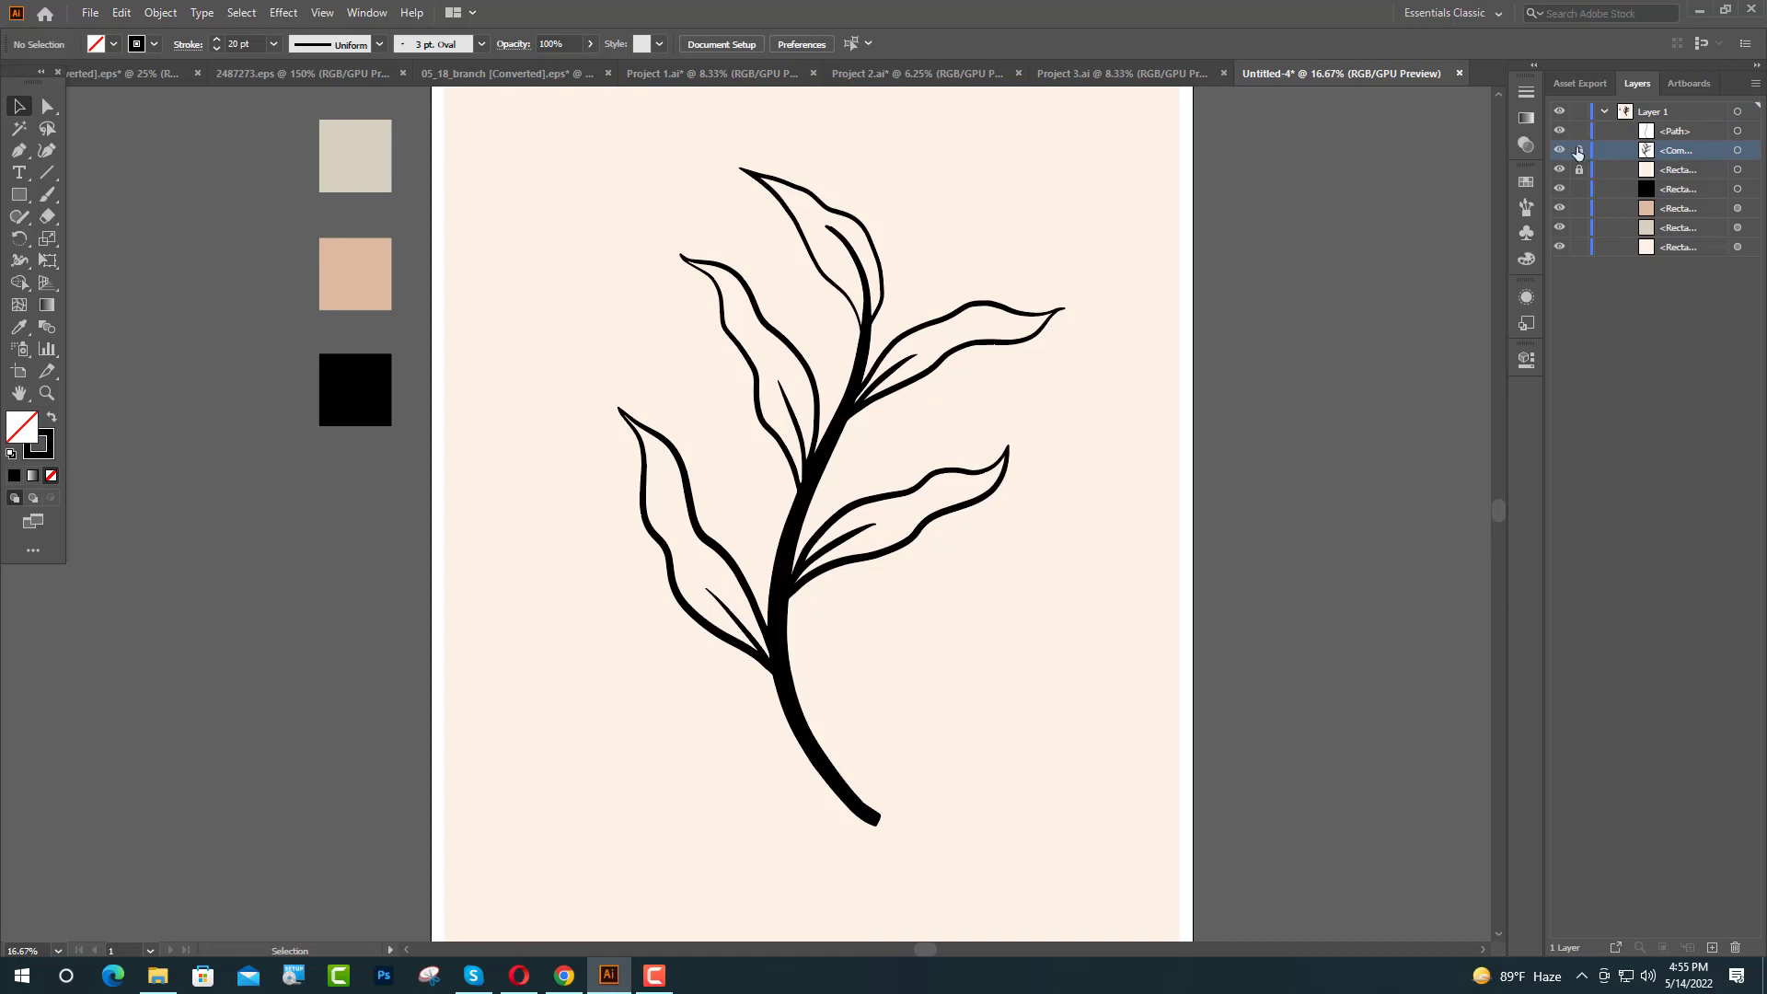
click(1736, 151)
click(1527, 360)
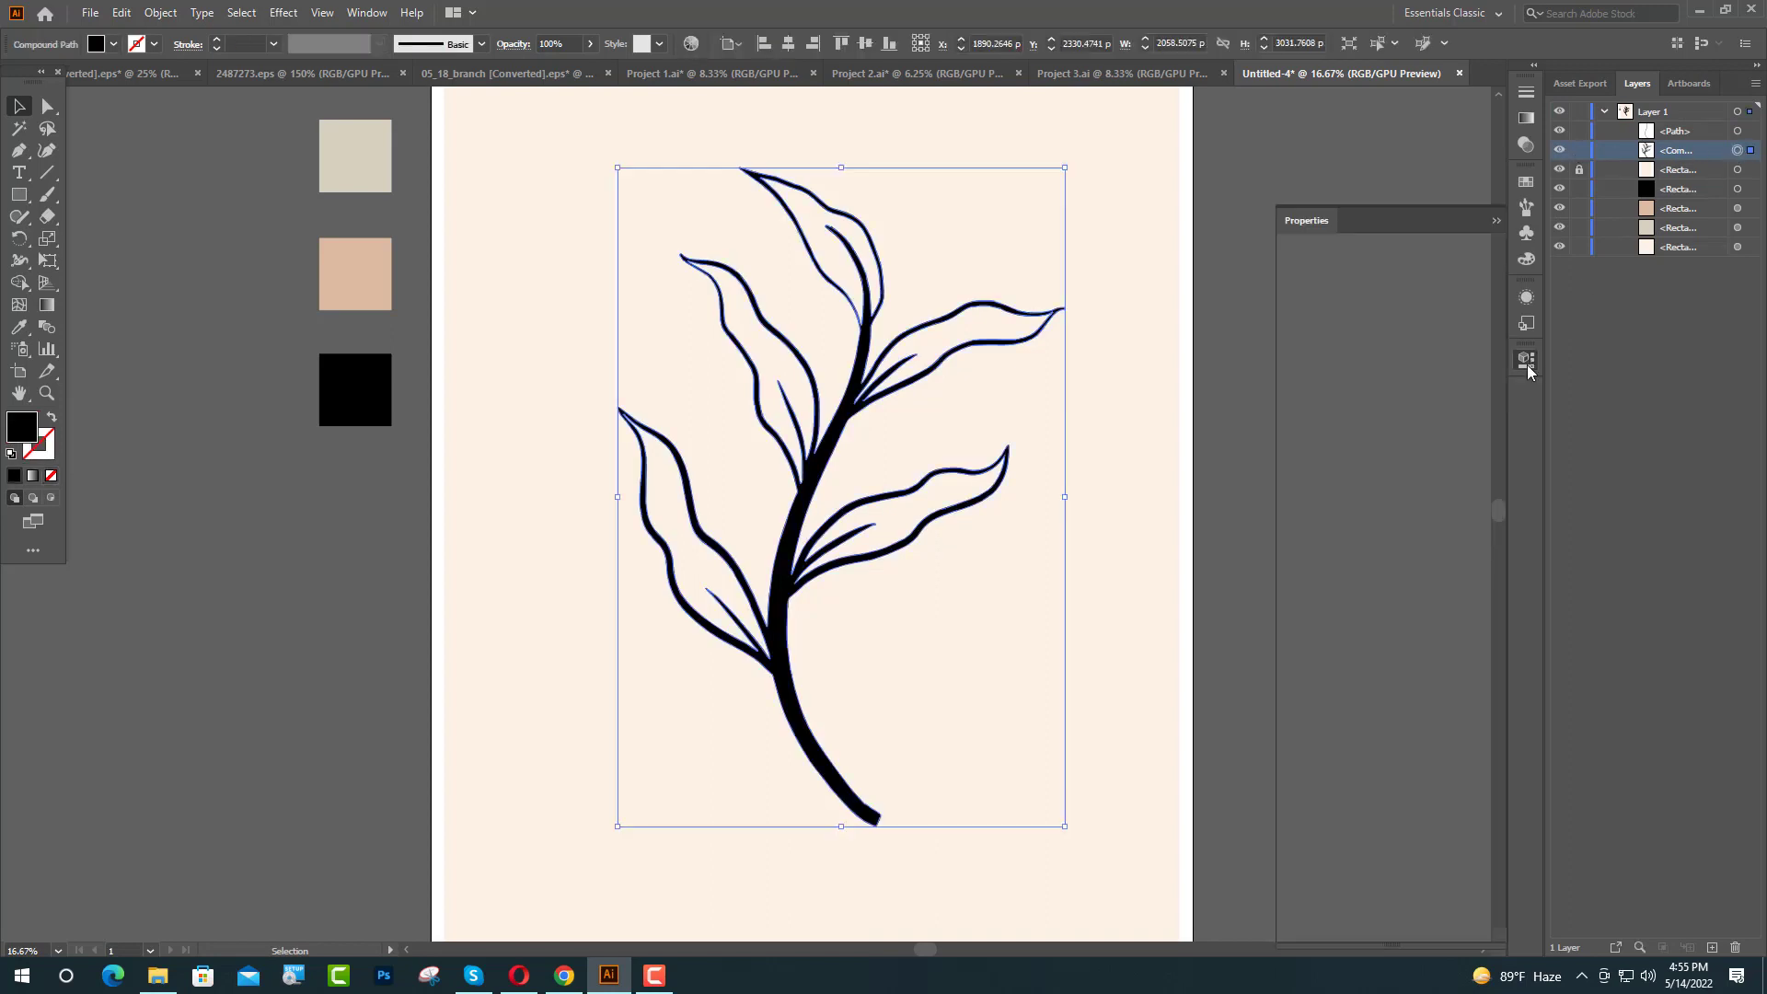
click(1372, 473)
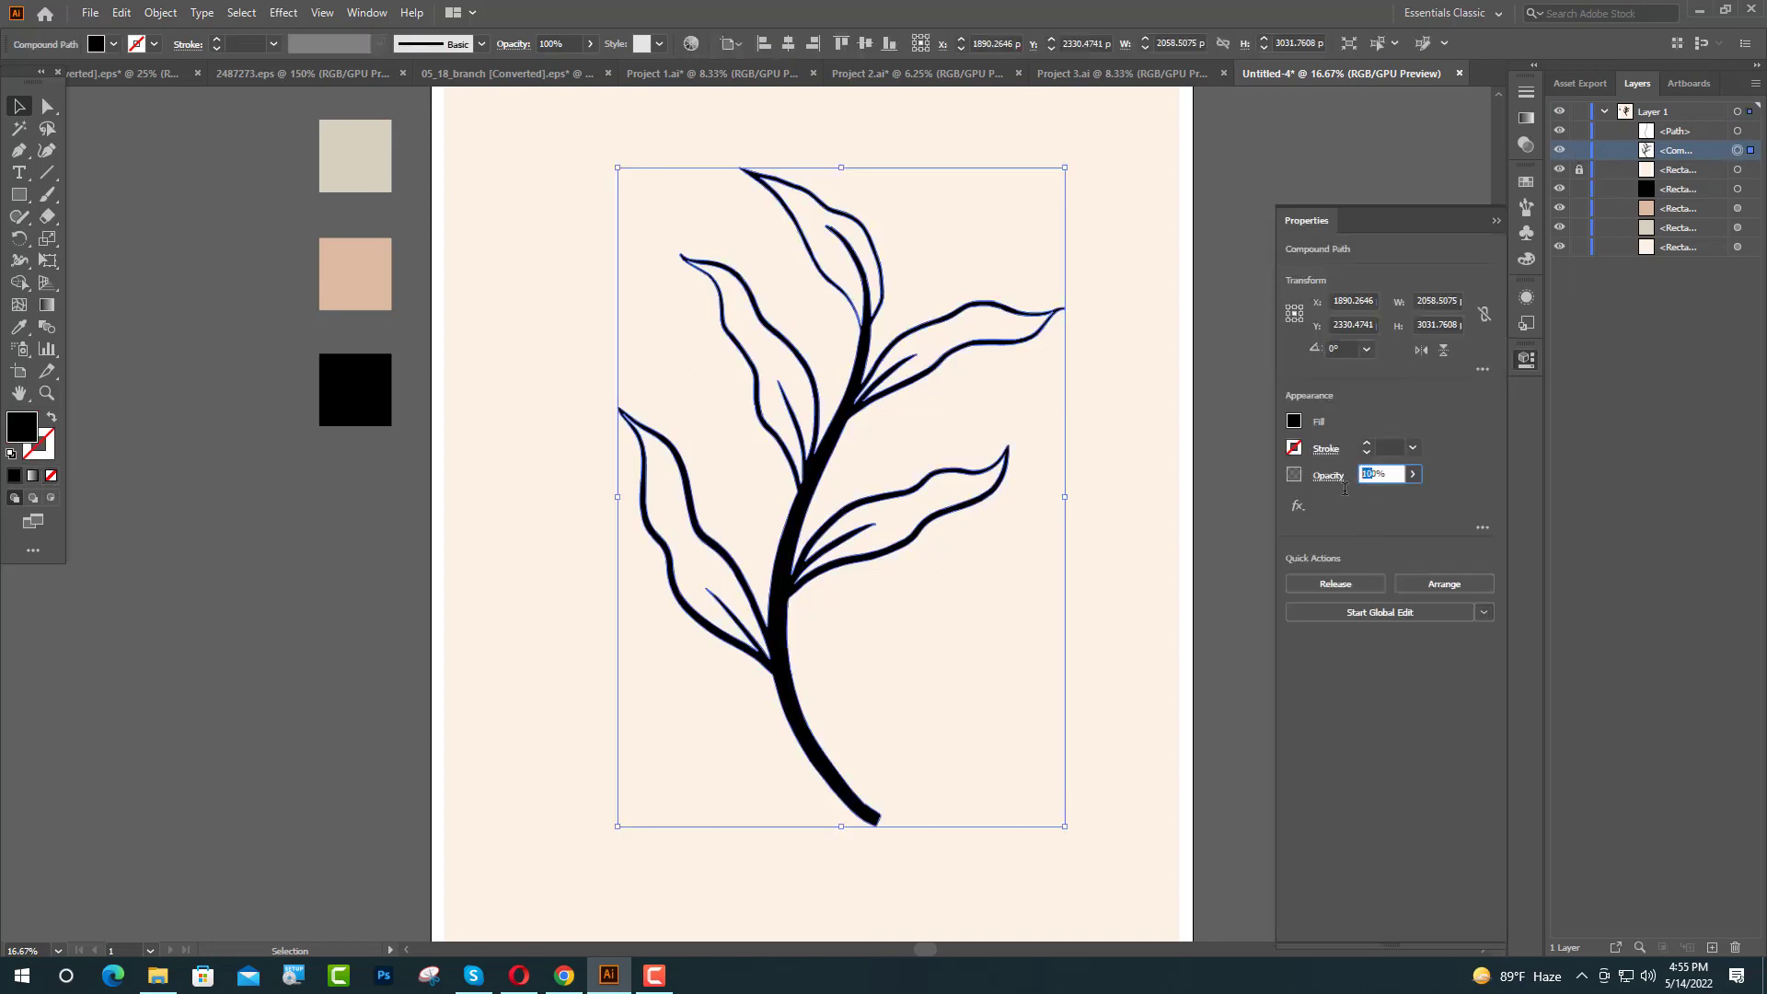
text(60)
key(Return)
click(1495, 220)
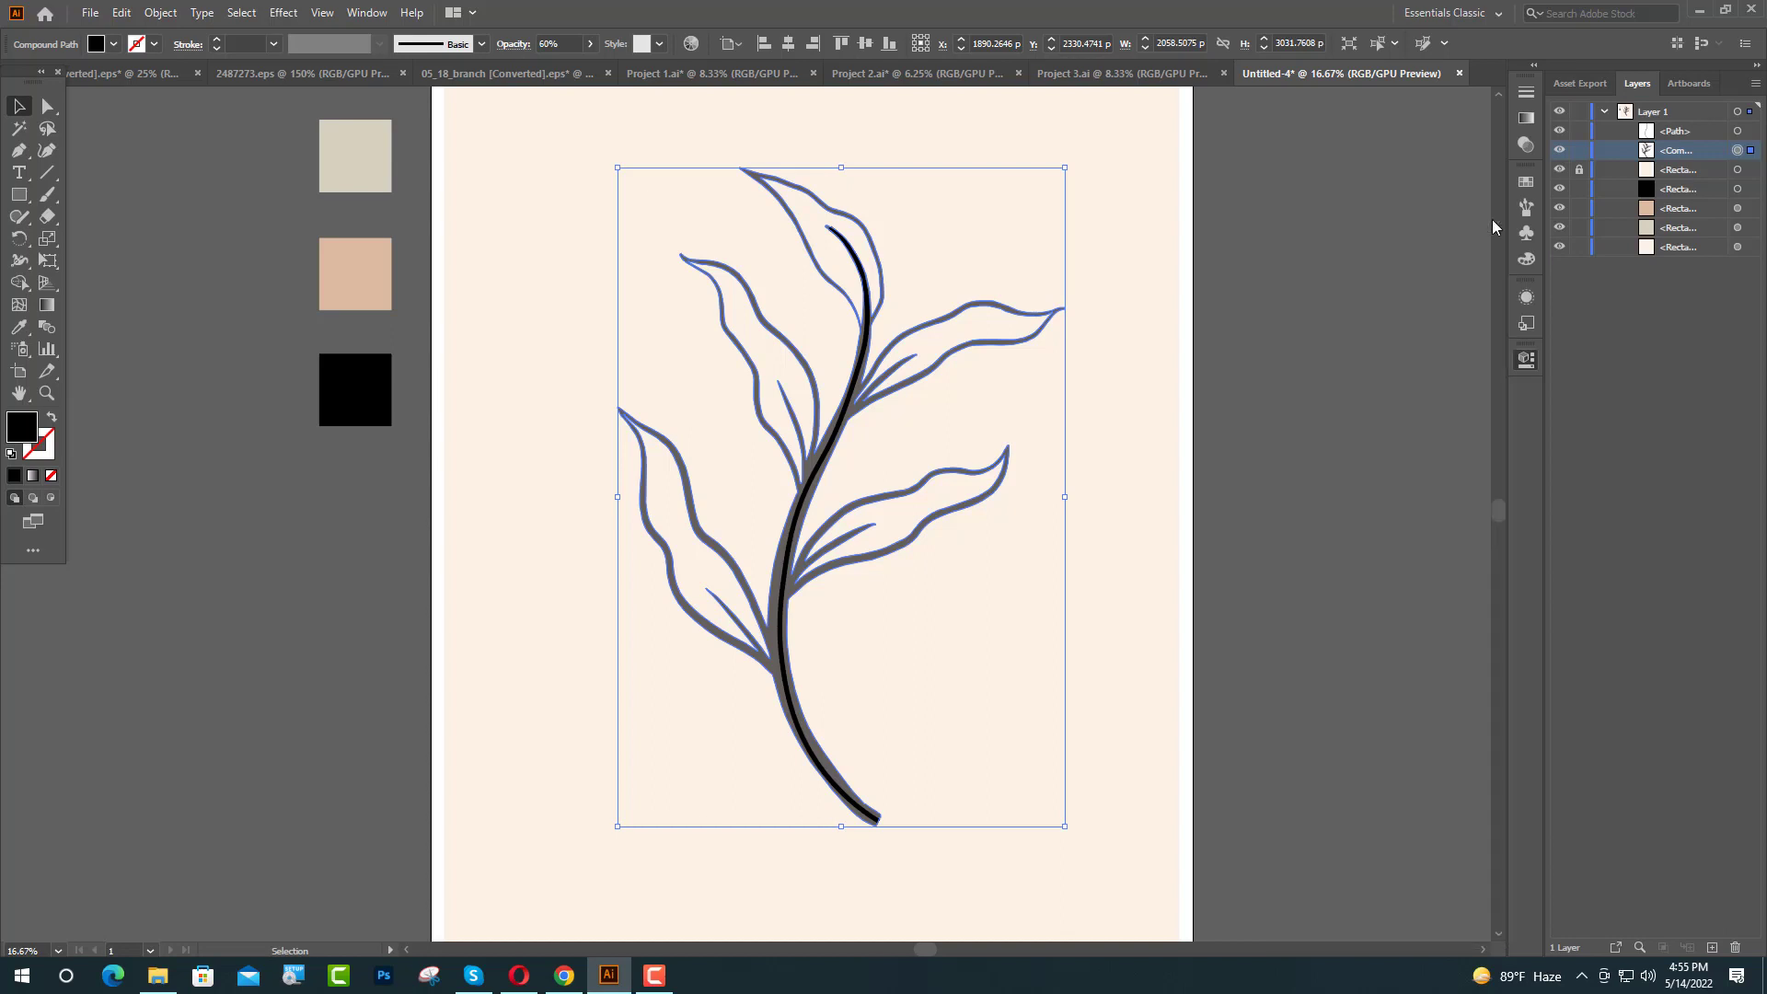
click(1580, 152)
Step: Give the traced stem path a round cap and a triangular width profile that narrows toward the top leaf
scroll(833, 219, up, 4)
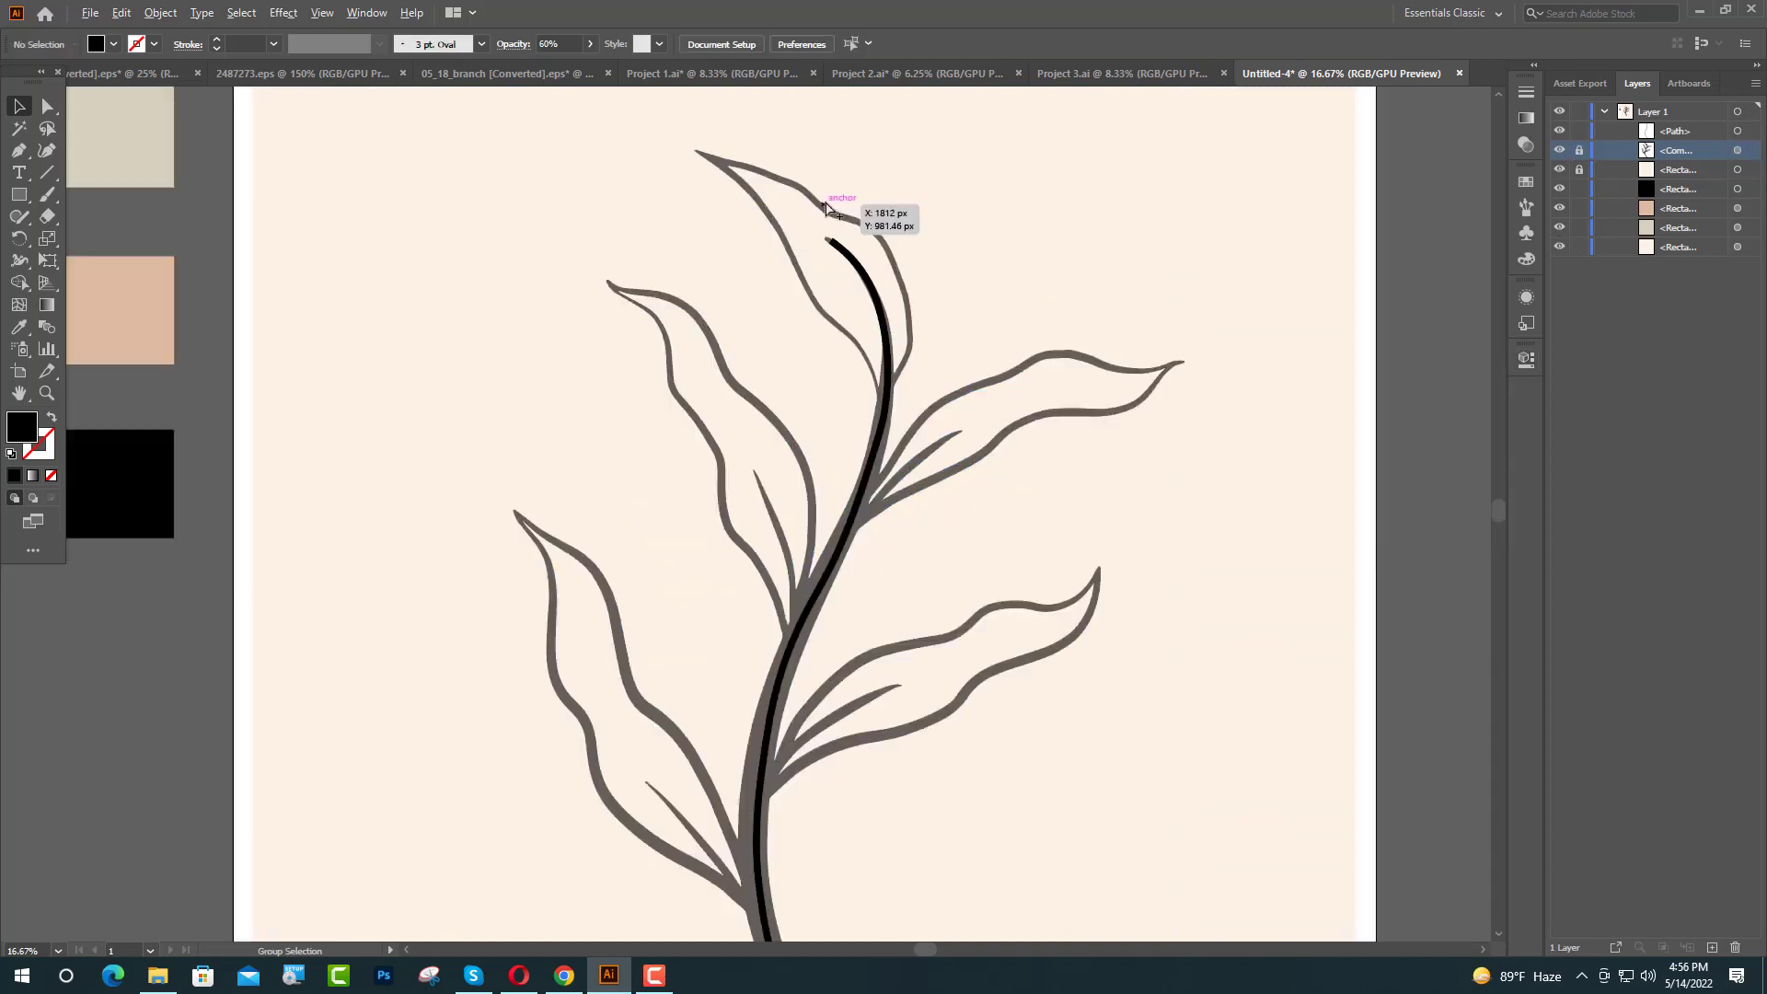
click(841, 308)
click(1525, 361)
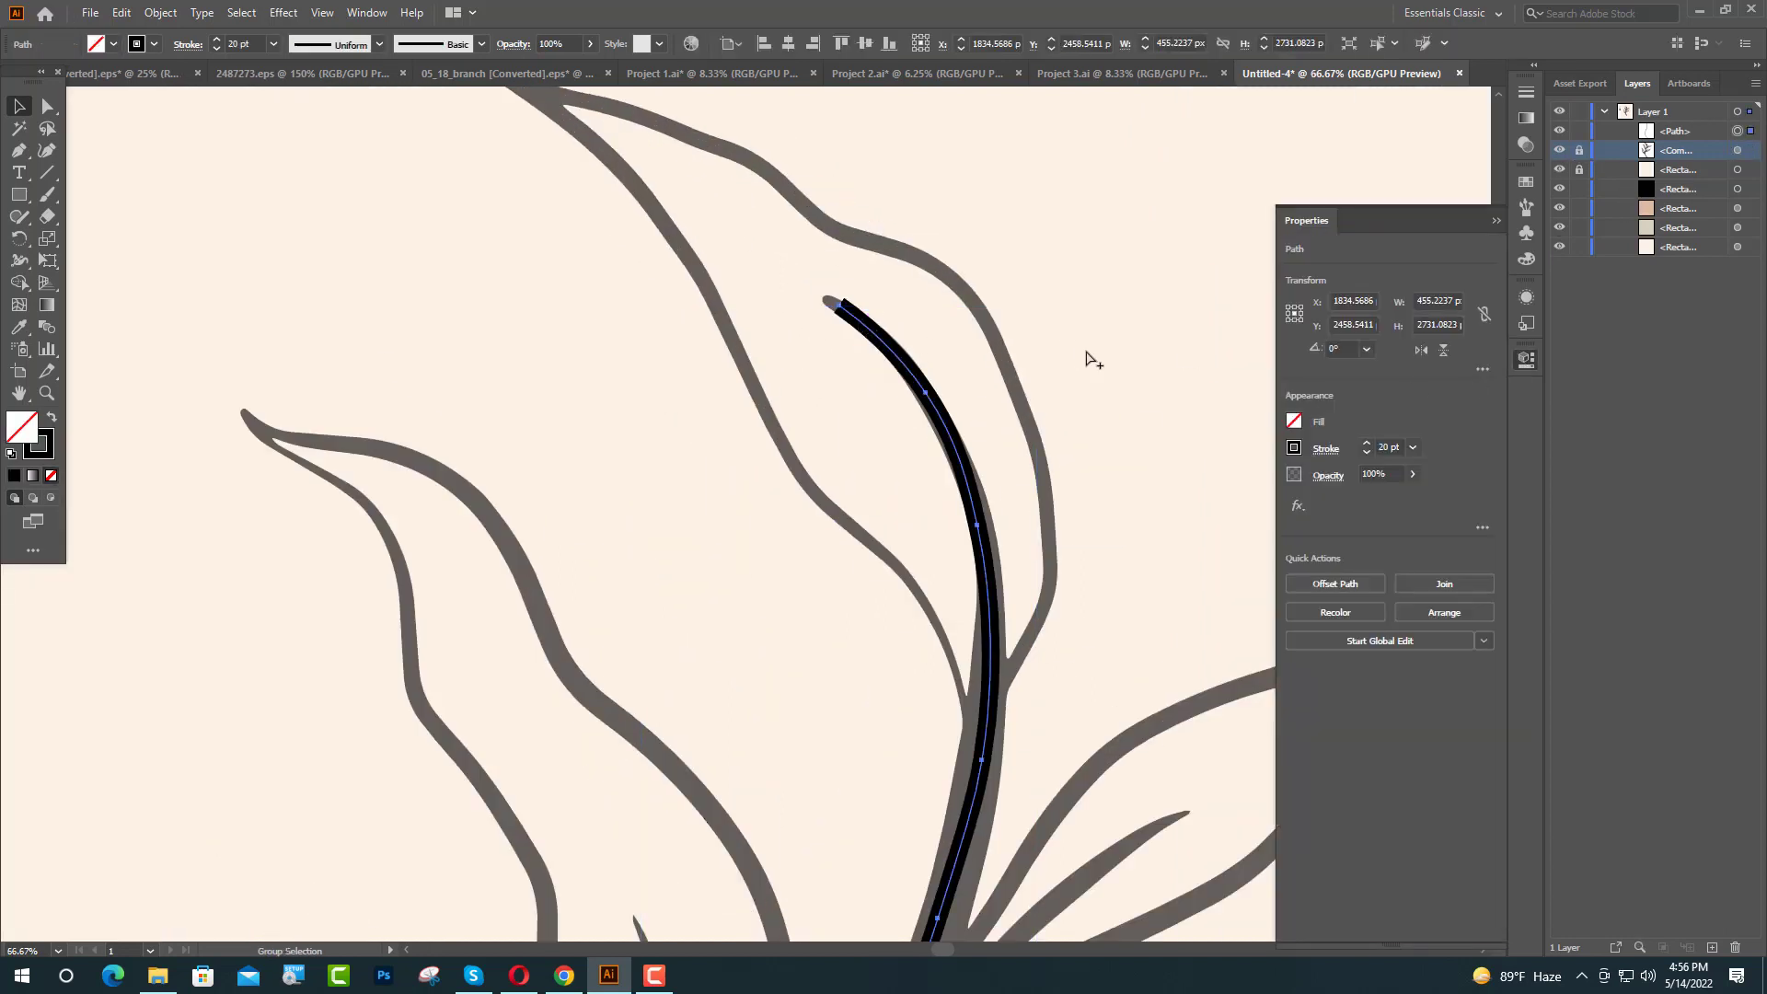
click(1325, 448)
click(1227, 498)
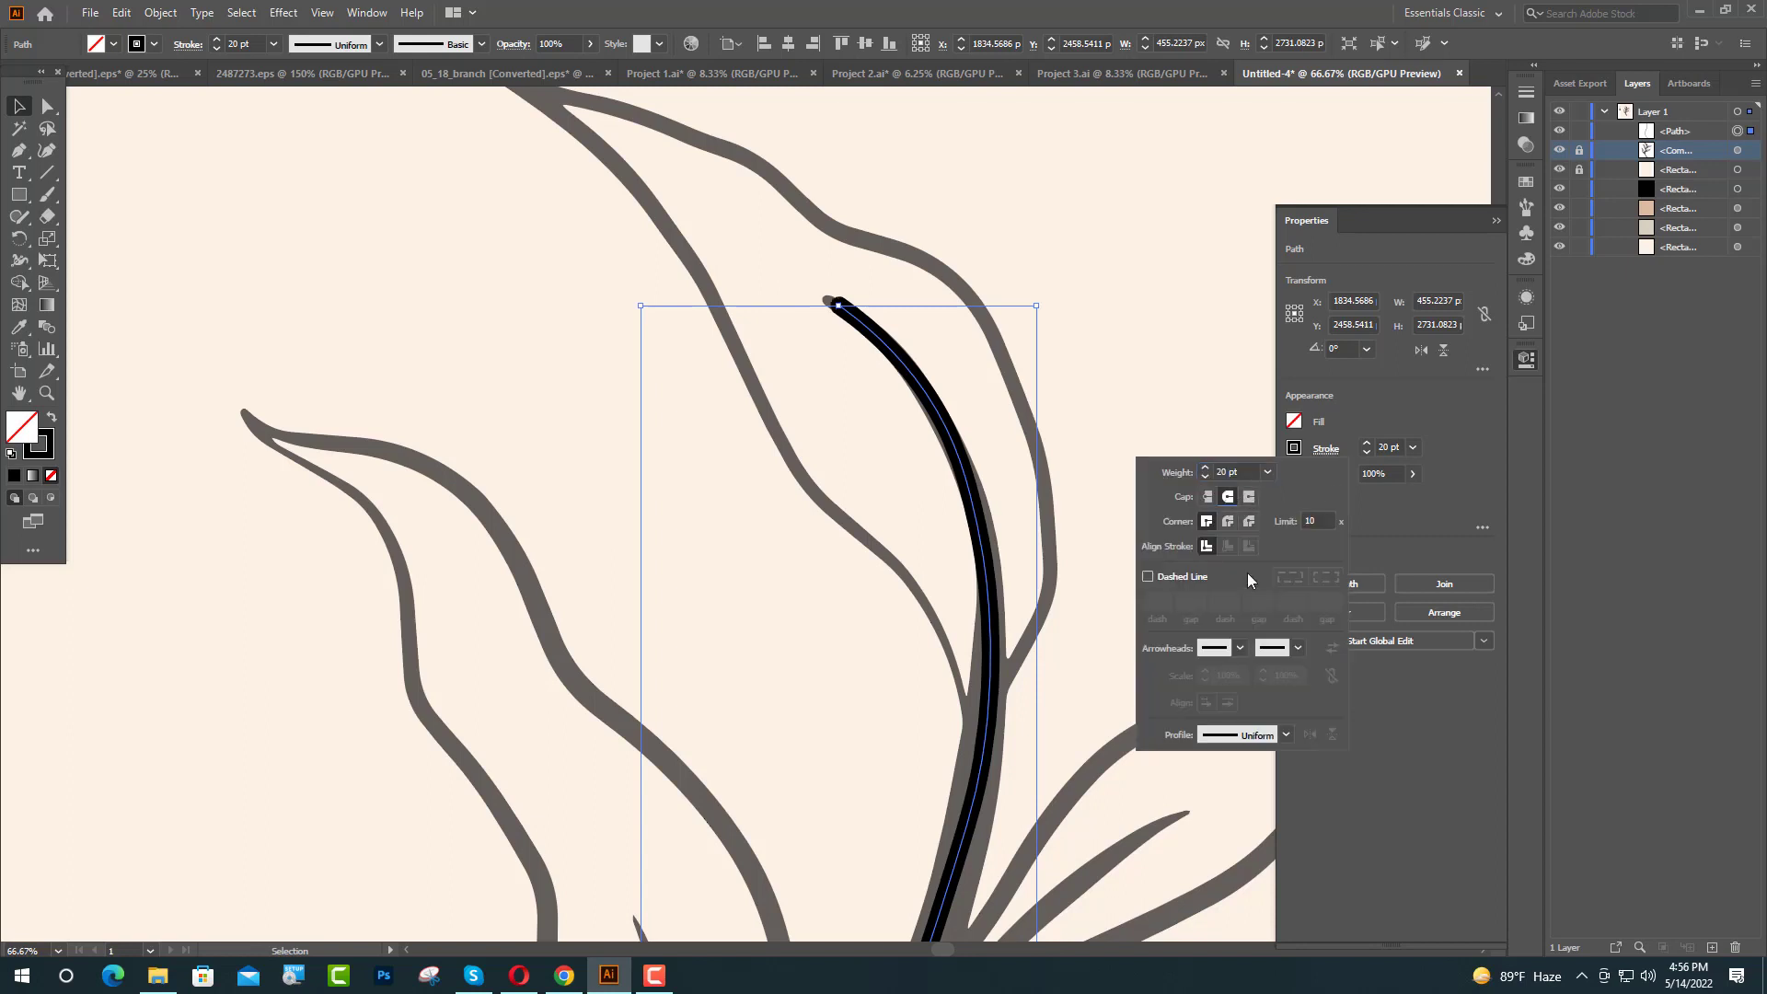
click(1286, 734)
click(1369, 705)
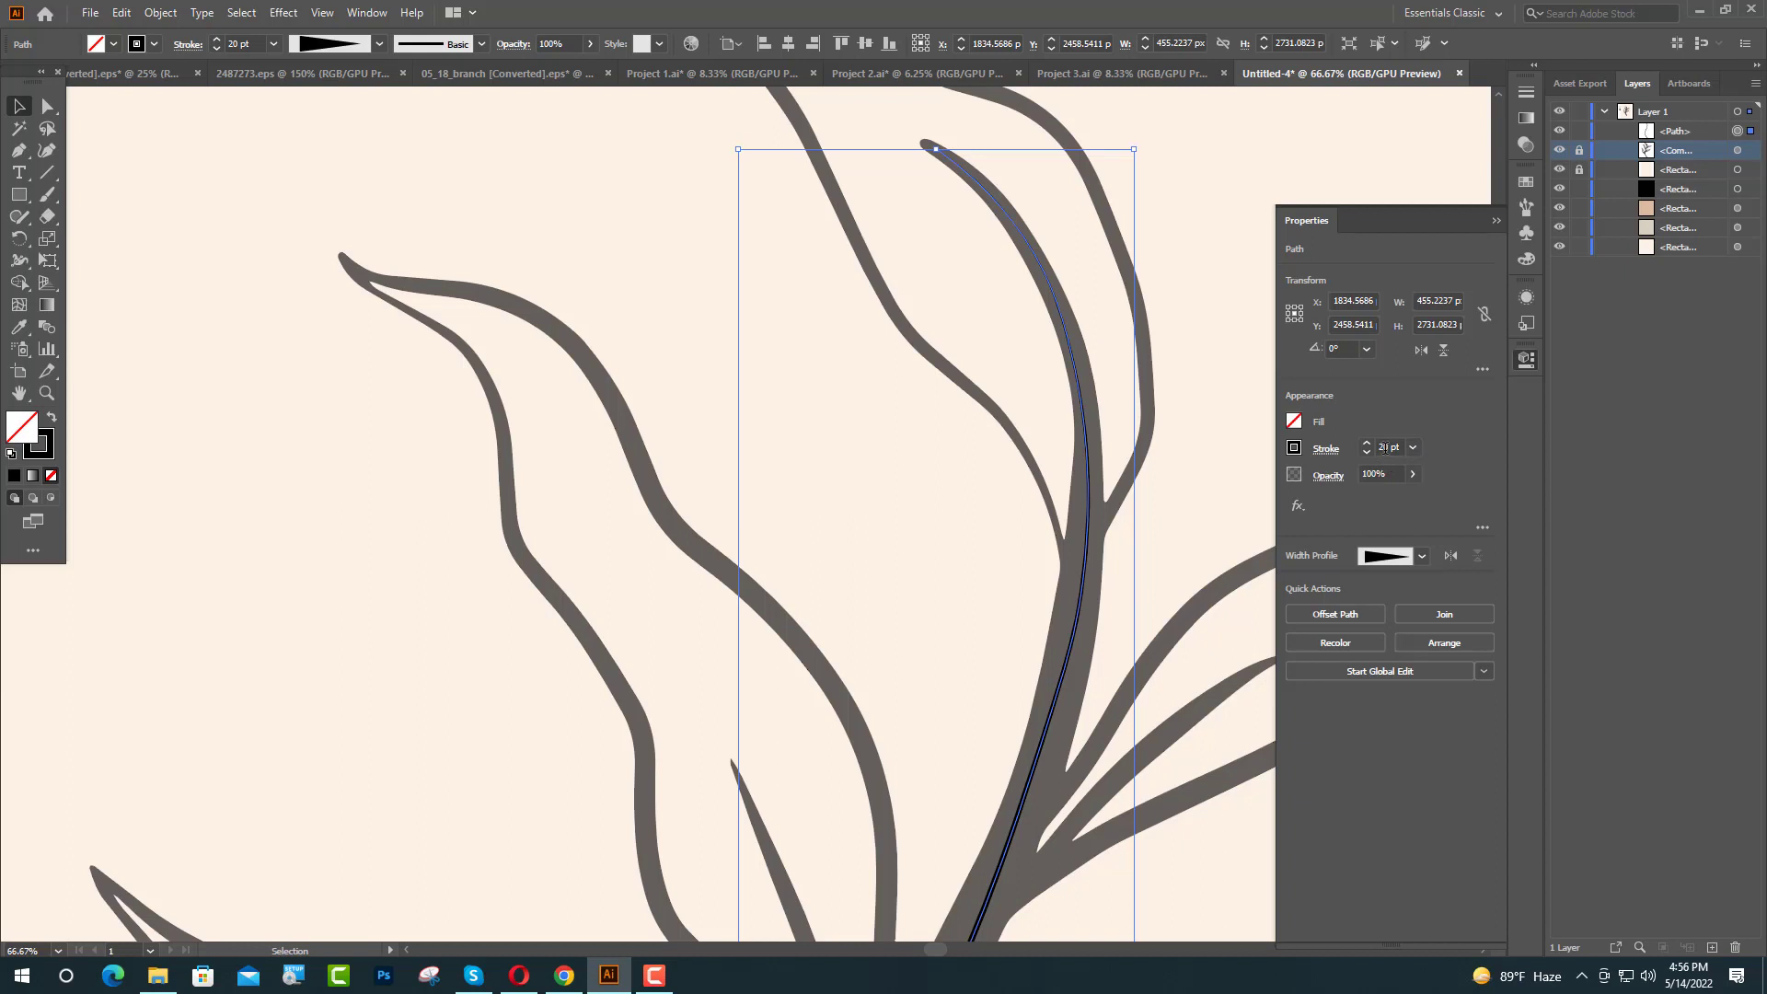
Step: Try a 30 pt stroke weight on the tapered stem path
double_click(1387, 447)
text(30)
key(Return)
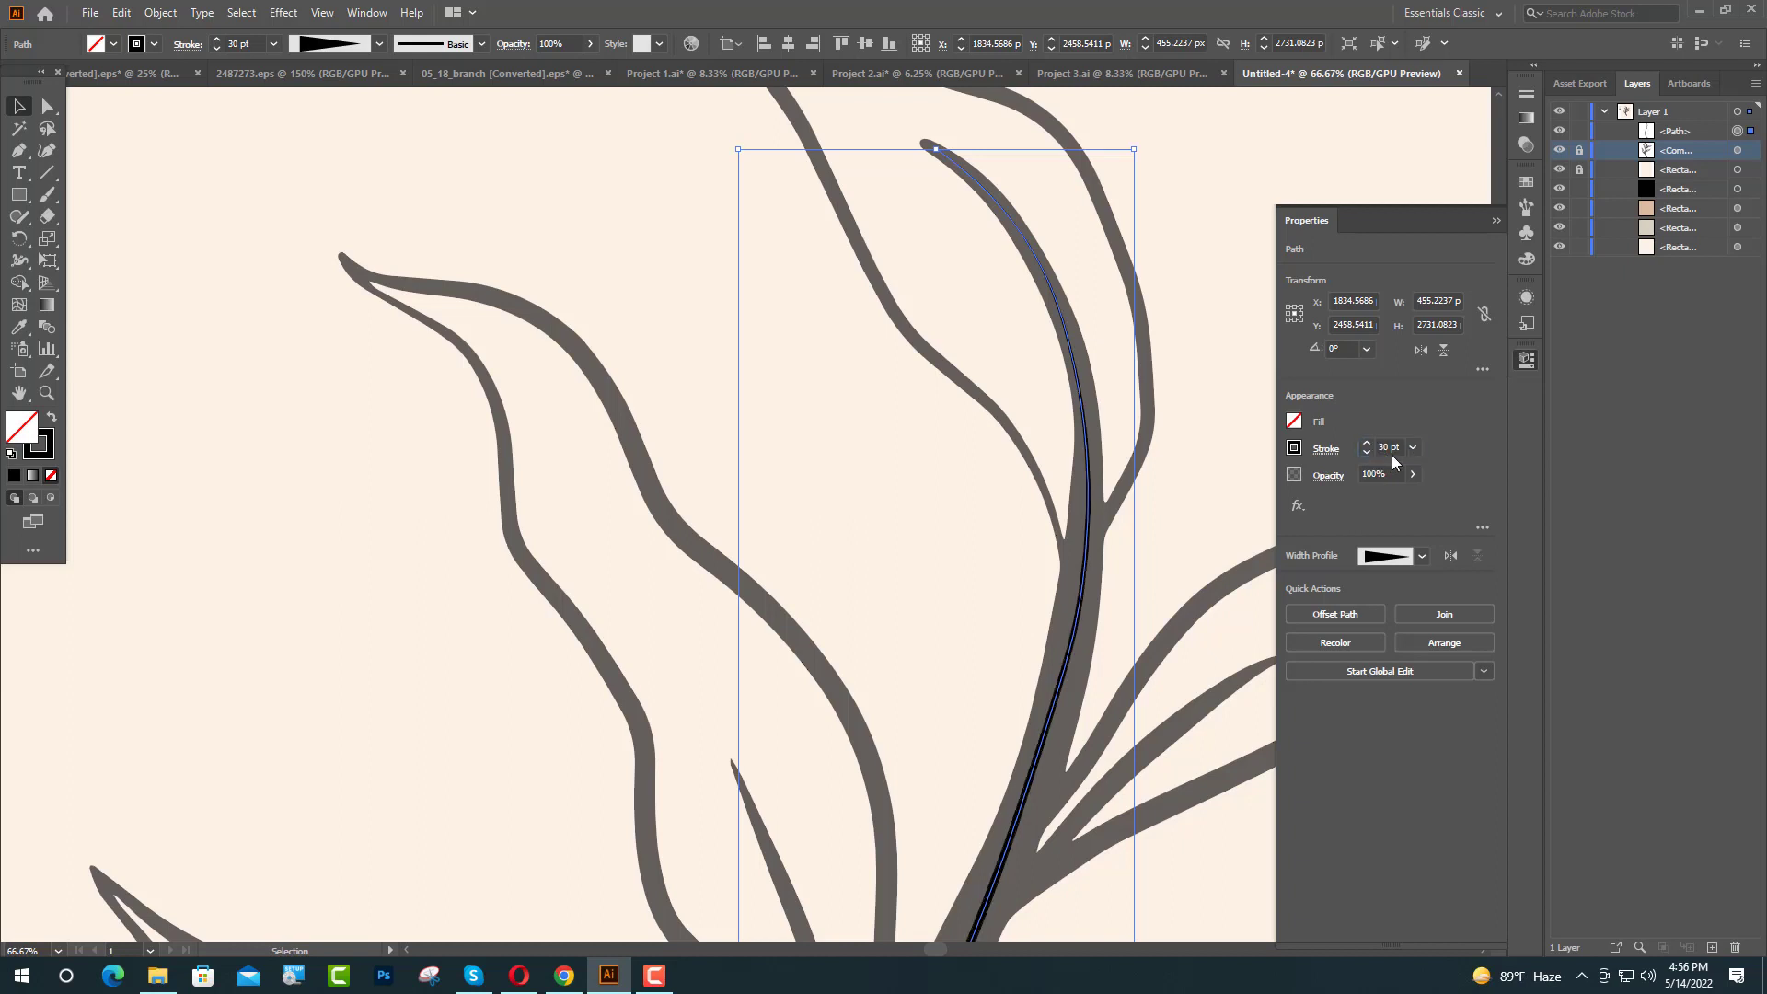
Step: Set the tapered stem path's stroke weight to 35 pt and deselect it
double_click(1383, 448)
text(35)
key(Return)
click(1497, 222)
click(1222, 316)
Step: Try a 50 pt stroke weight on the tapered stem path
key(ctrl+0)
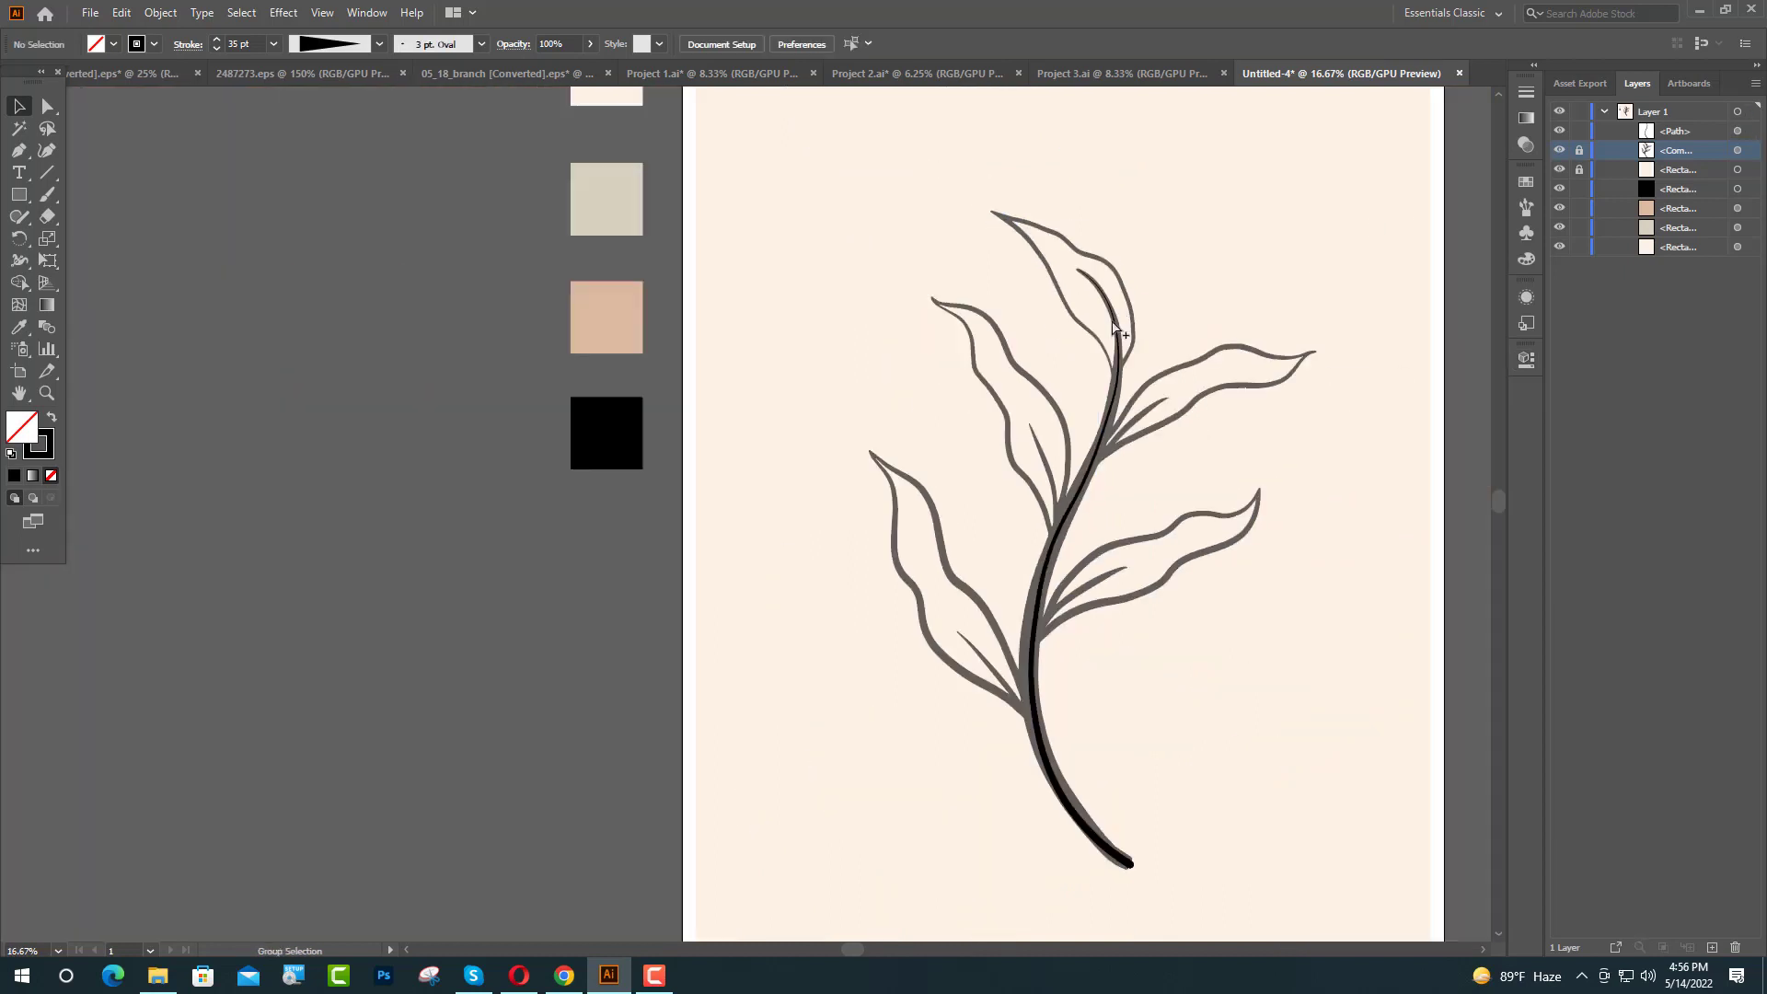
scroll(1066, 683, down, 2)
click(1085, 761)
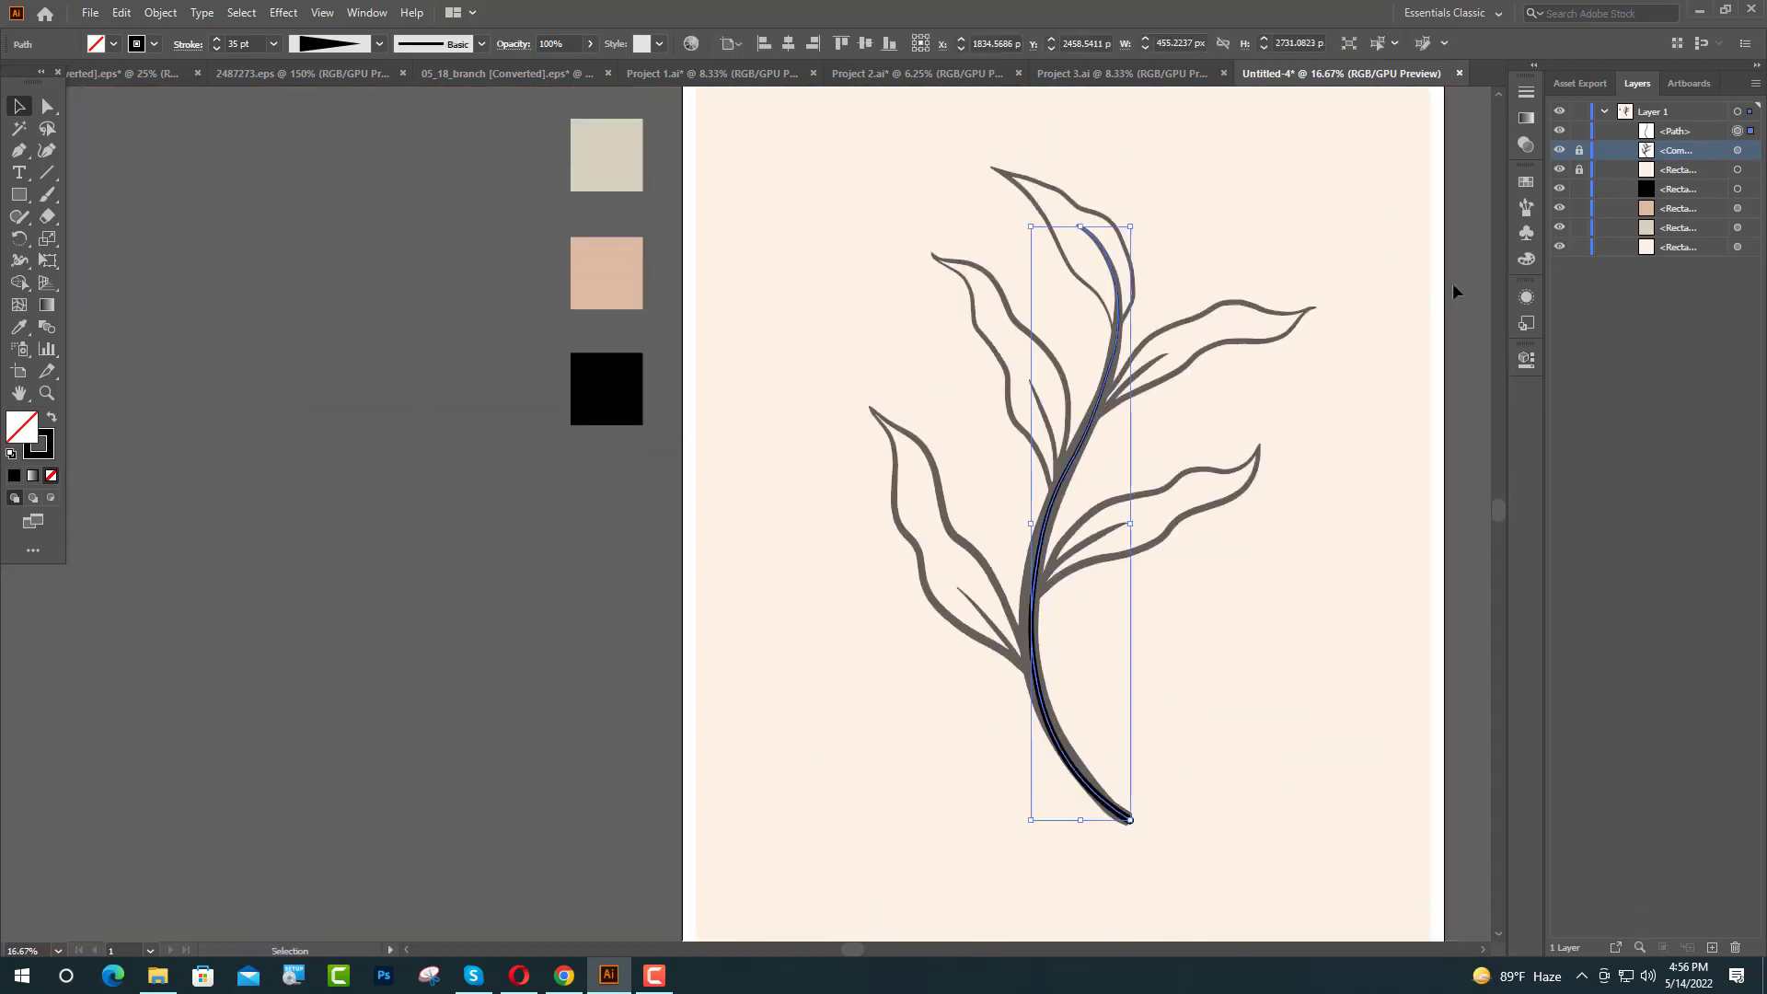
click(1525, 360)
double_click(1388, 447)
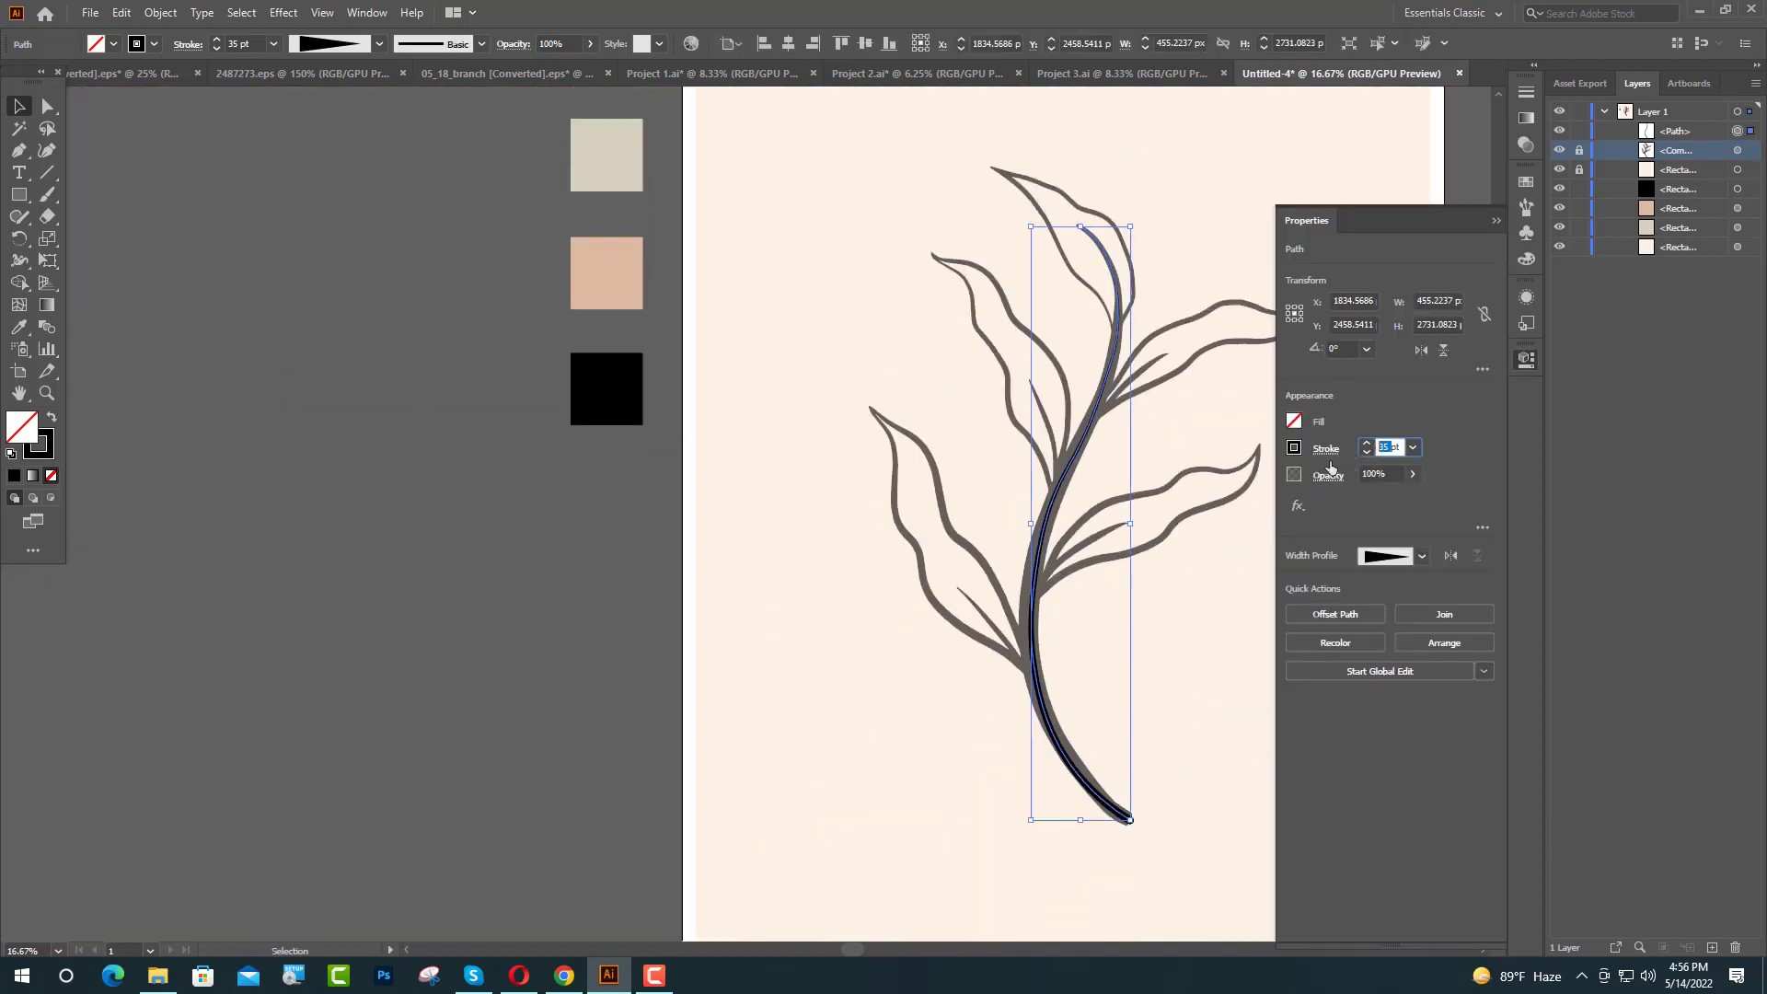
text(50)
key(Return)
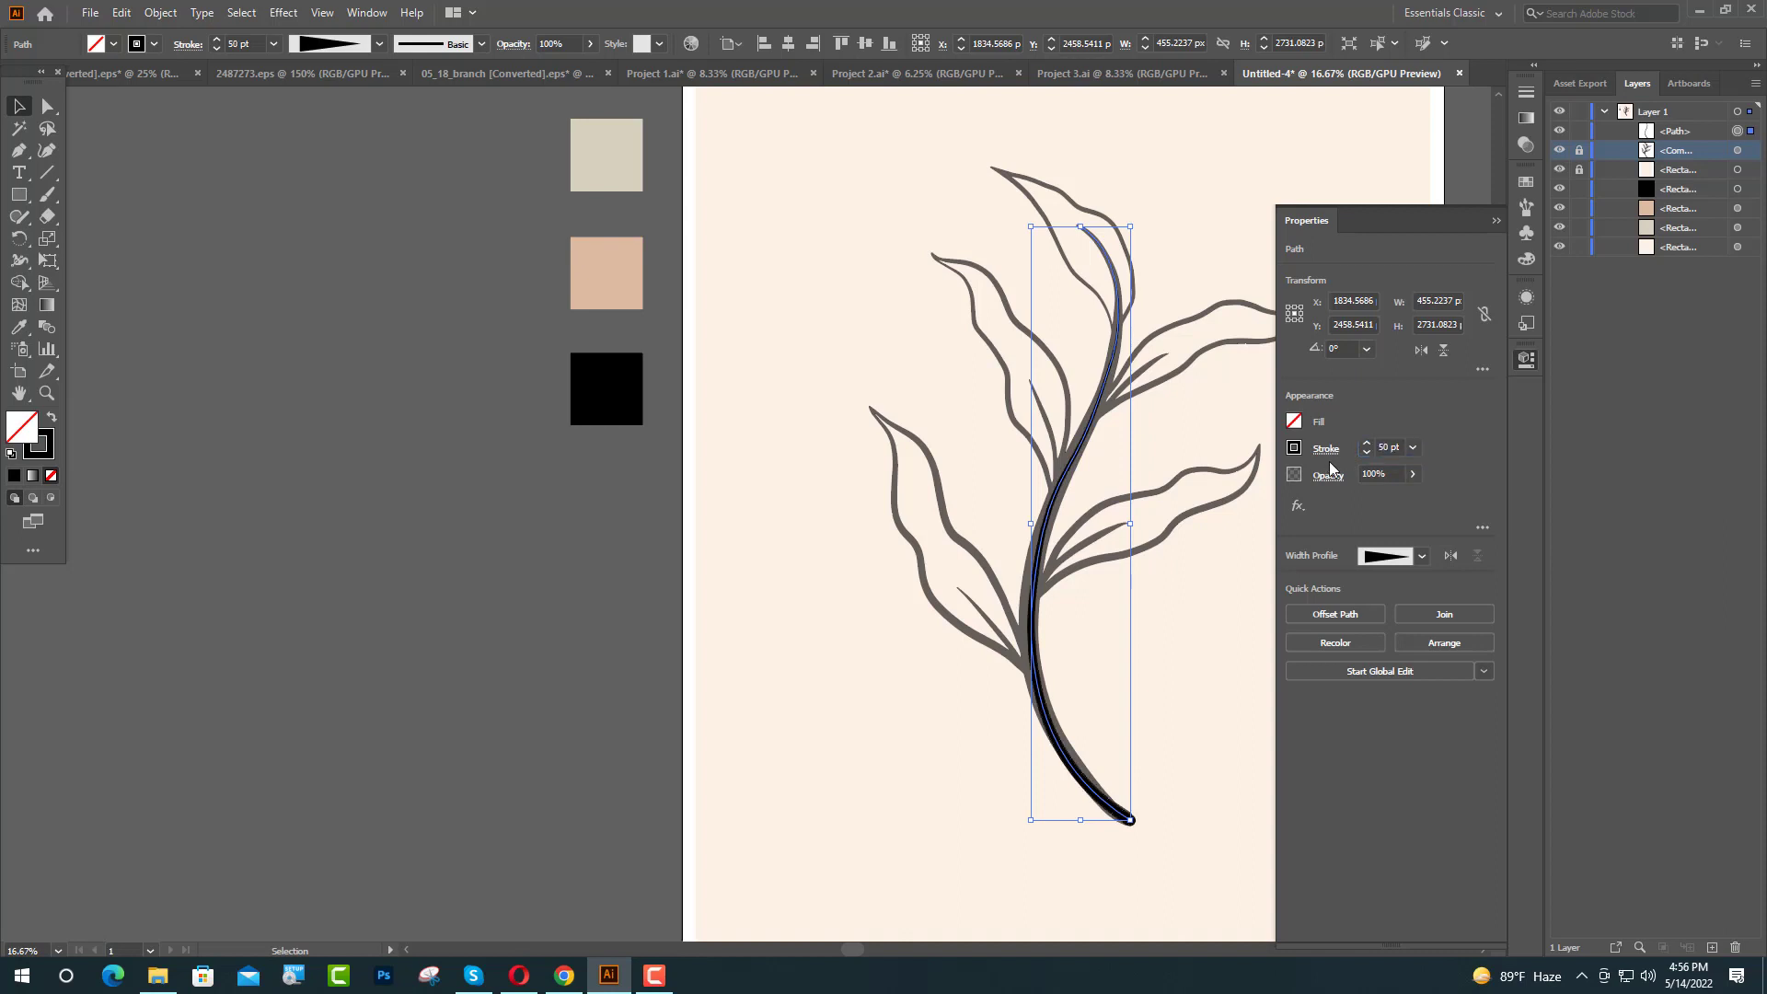
click(1494, 218)
Step: Shift the stem path slightly left and up, and move its upper-middle anchor points right onto the faded reference stem
mouse_move(1141, 580)
mouse_down()
mouse_move(1162, 577)
mouse_move(1133, 580)
mouse_up()
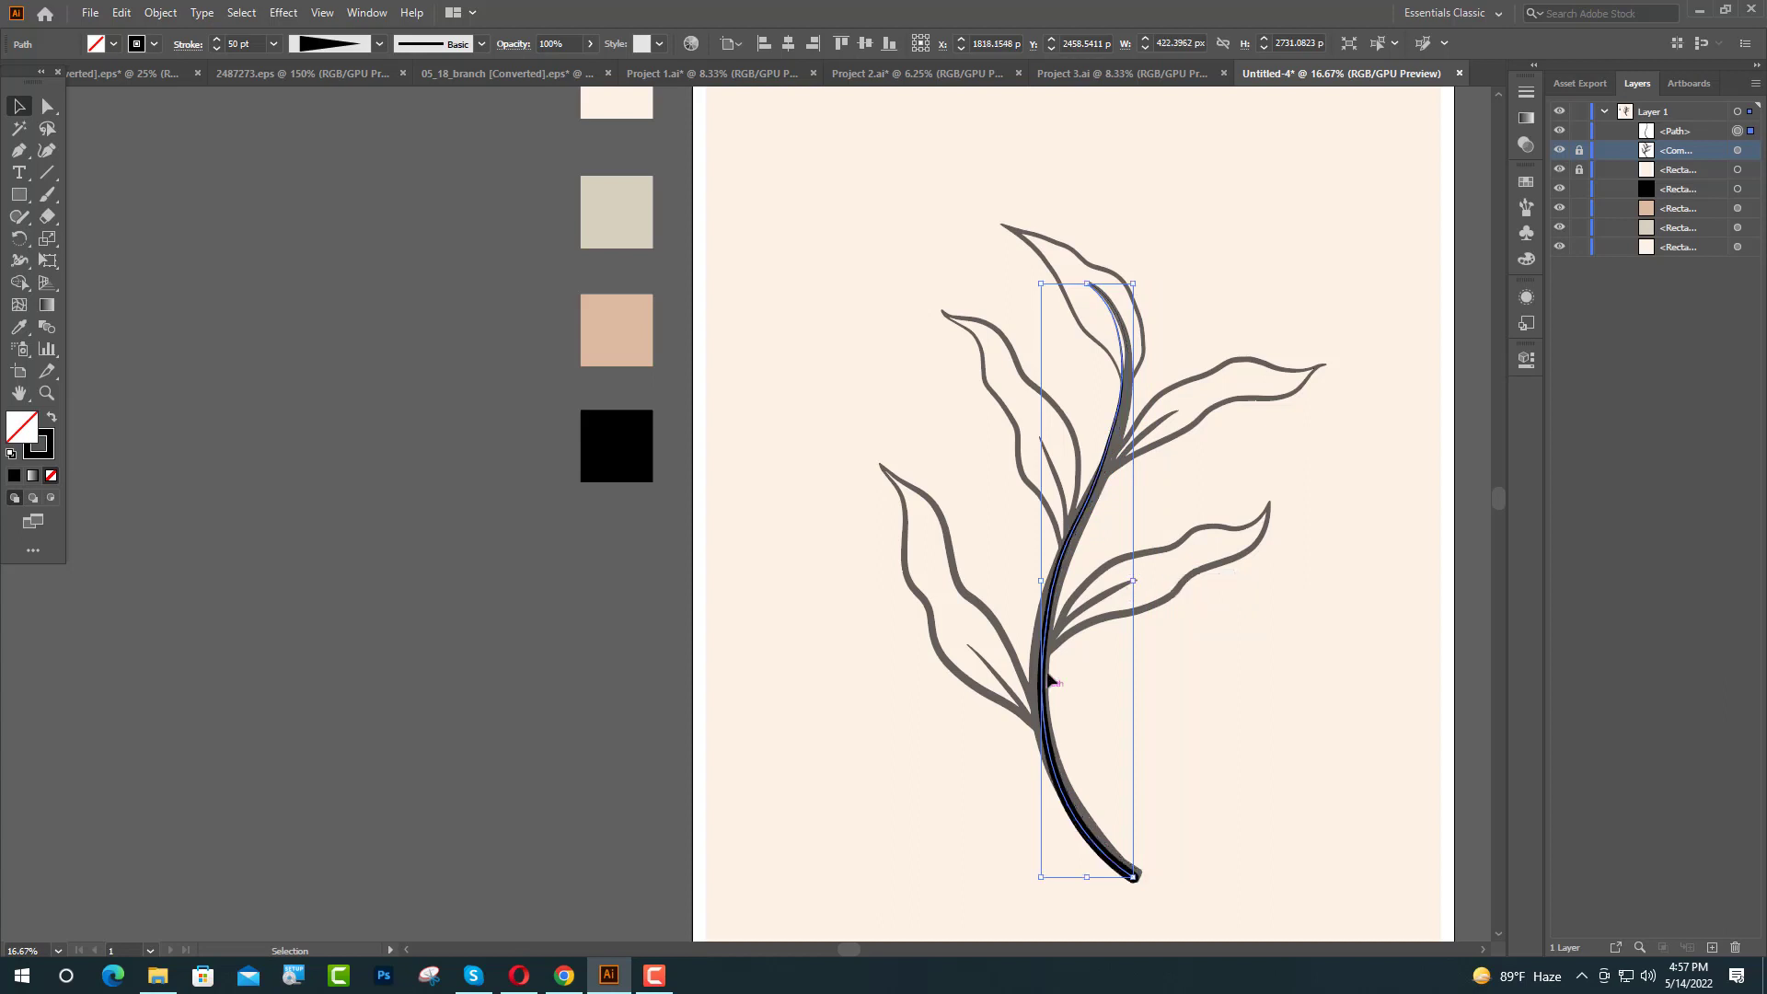
drag(1104, 873, 1132, 859)
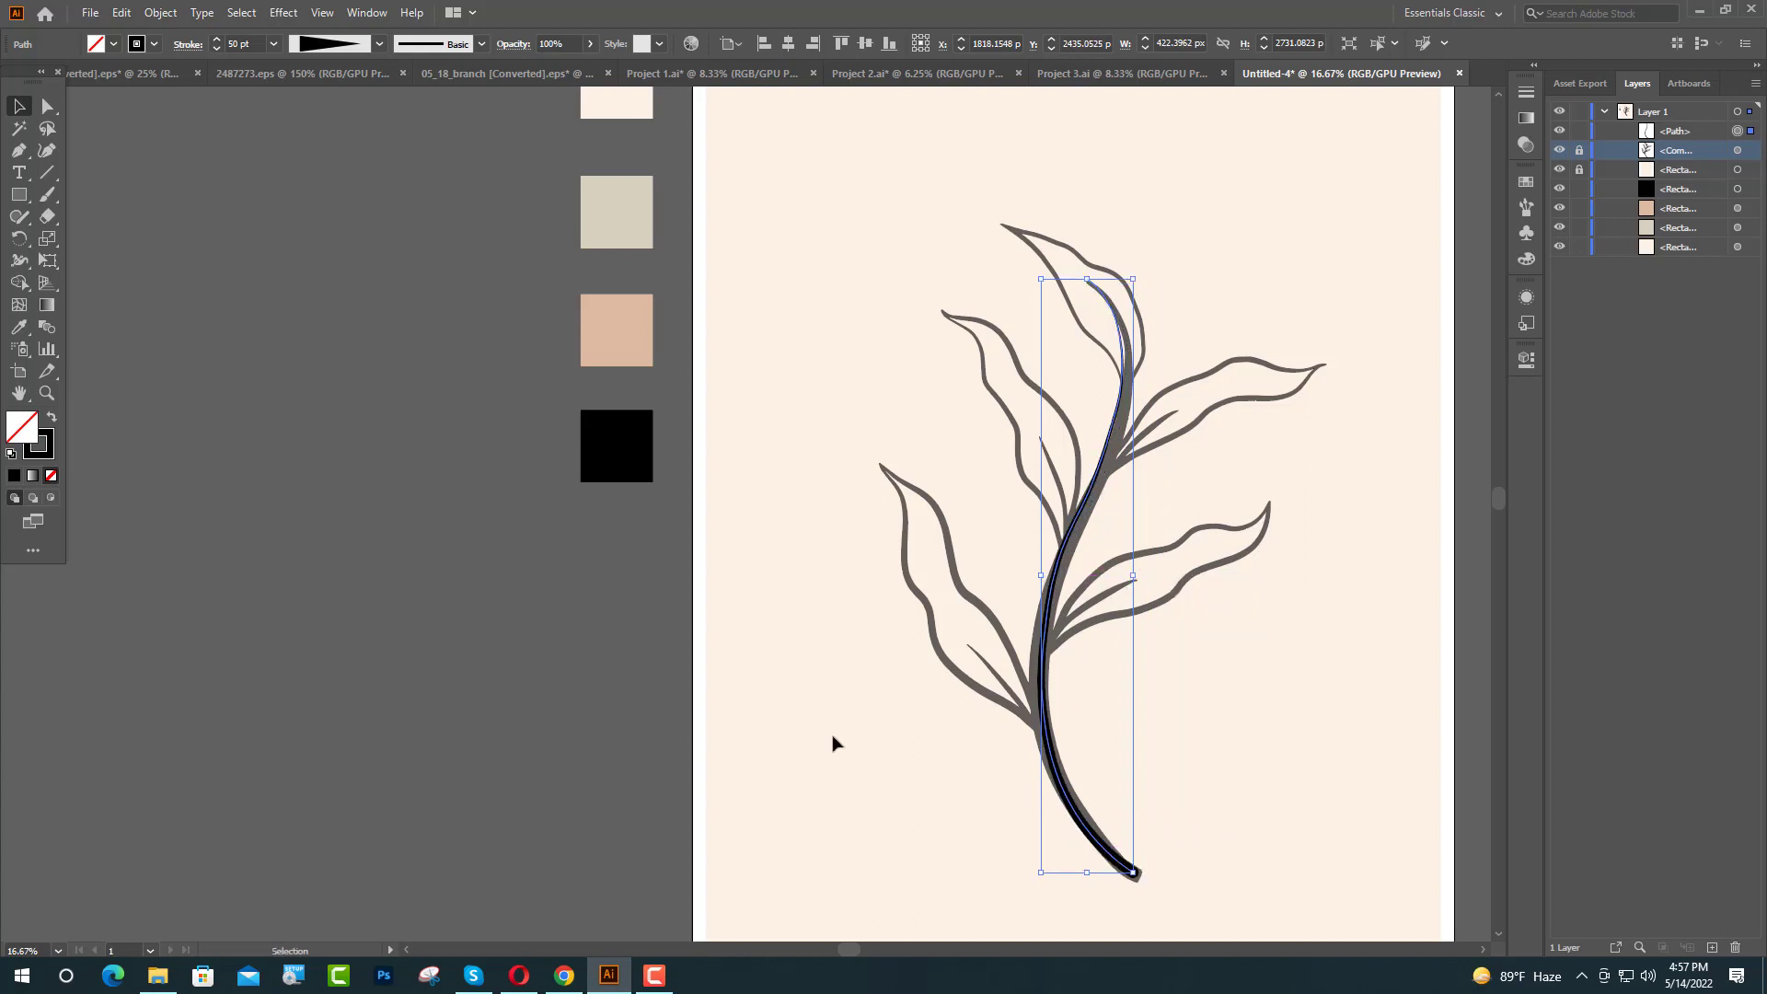
click(48, 106)
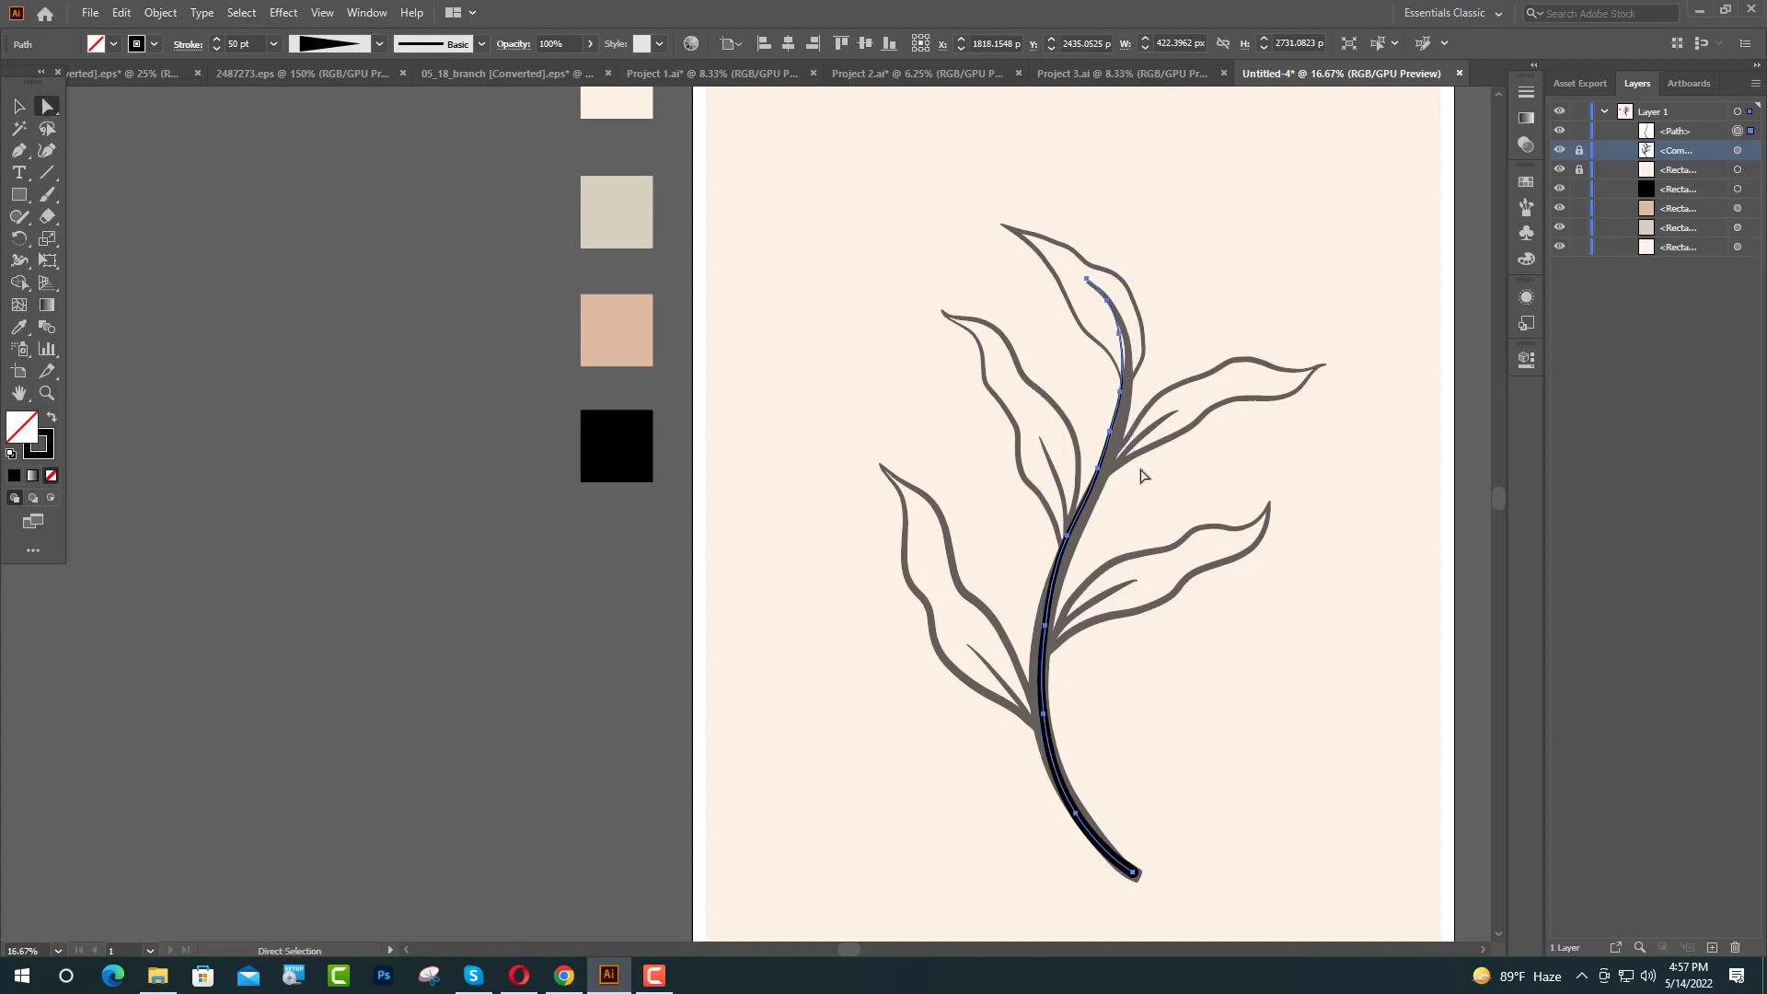
scroll(1142, 474, up, 4)
click(972, 473)
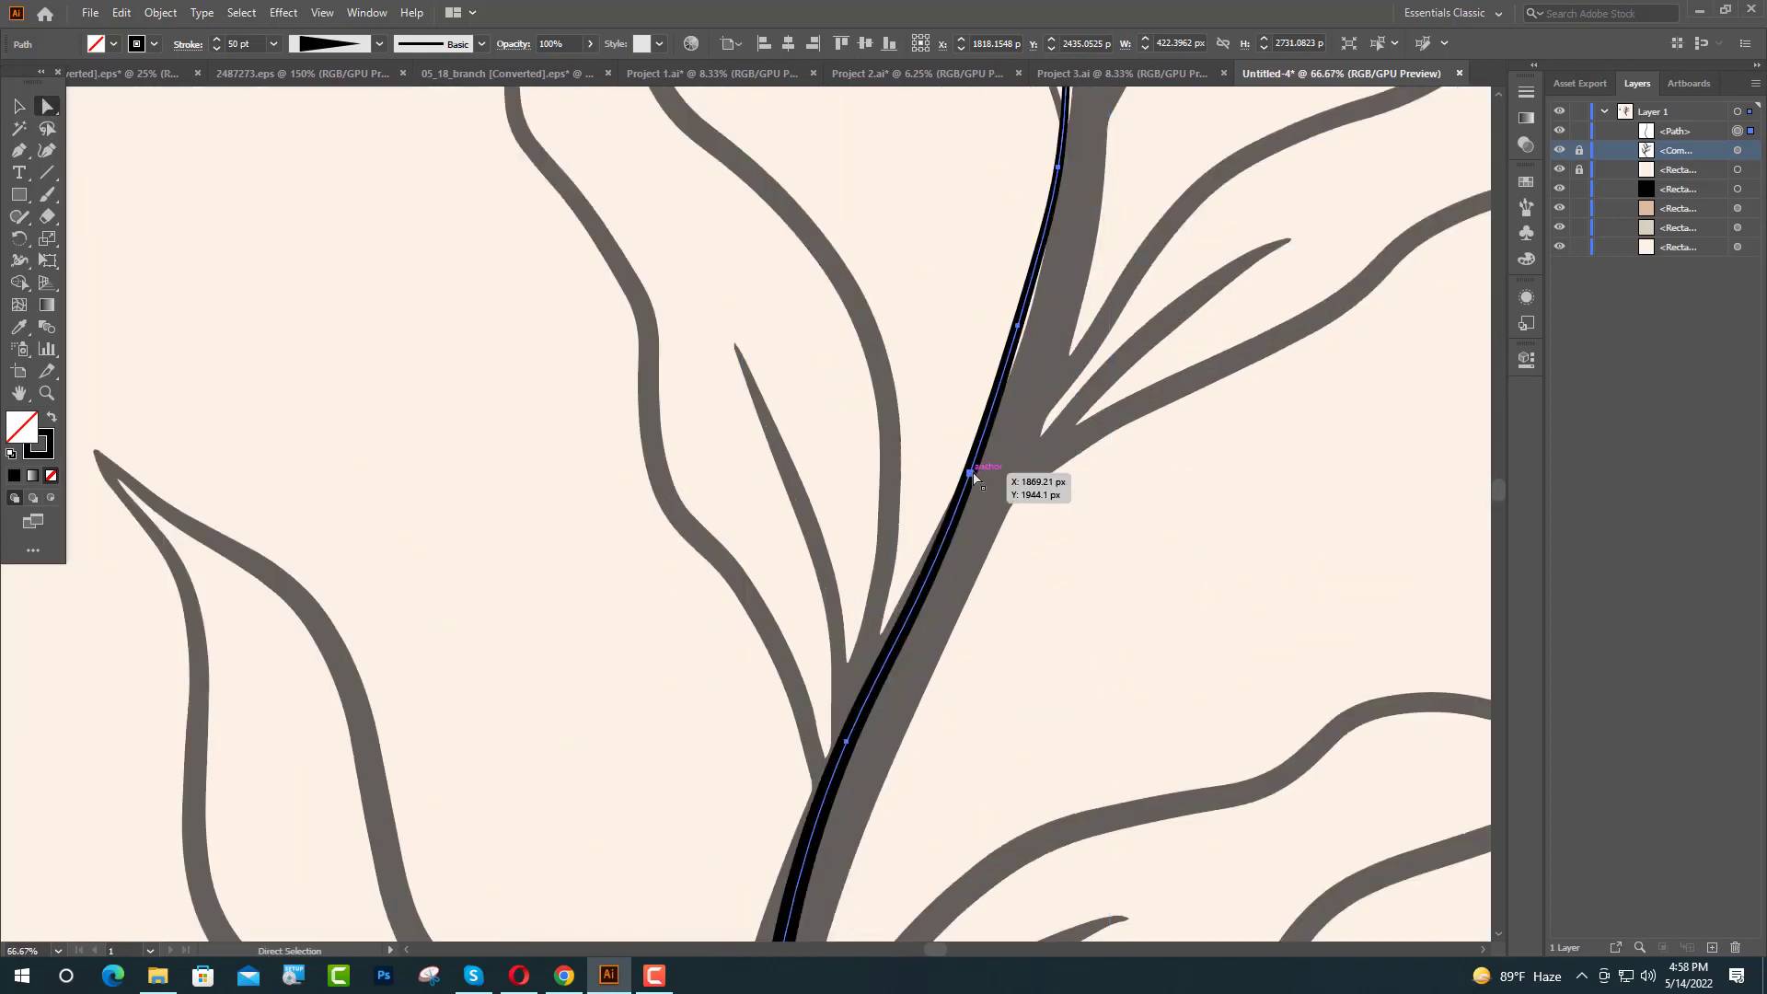
shift+click(1018, 326)
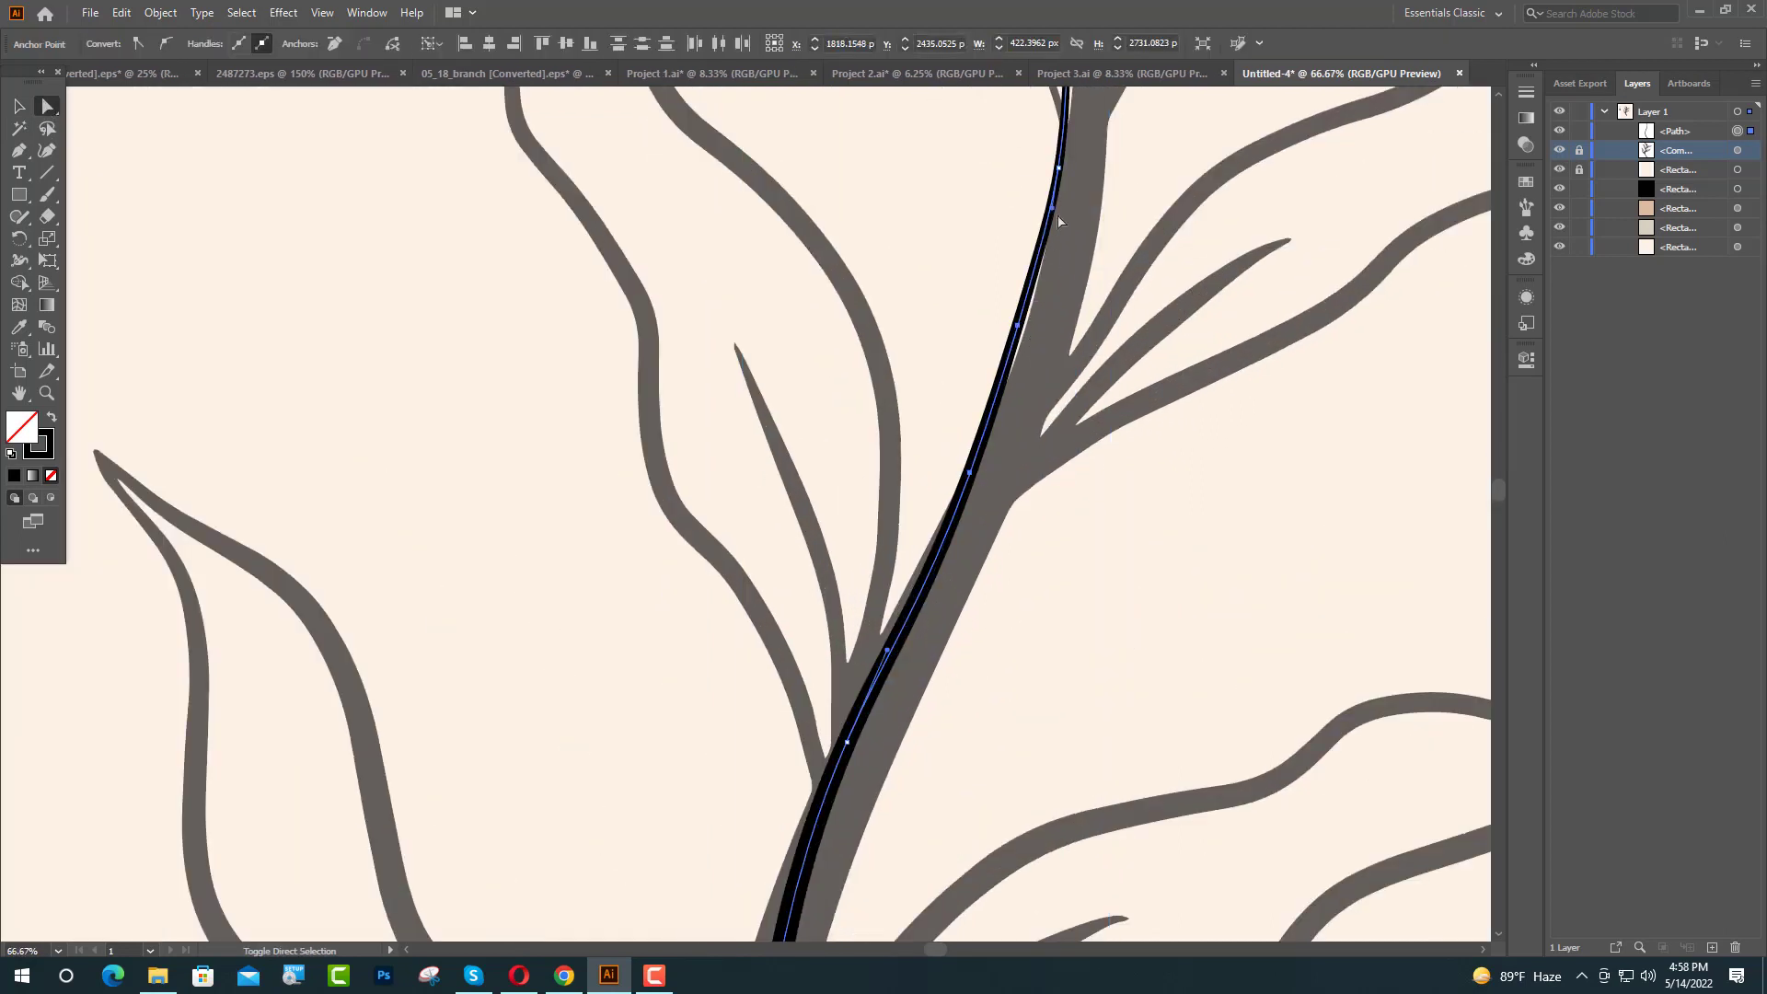
shift+click(1060, 169)
scroll(1252, 382, up, 3)
scroll(1111, 415, up, 2)
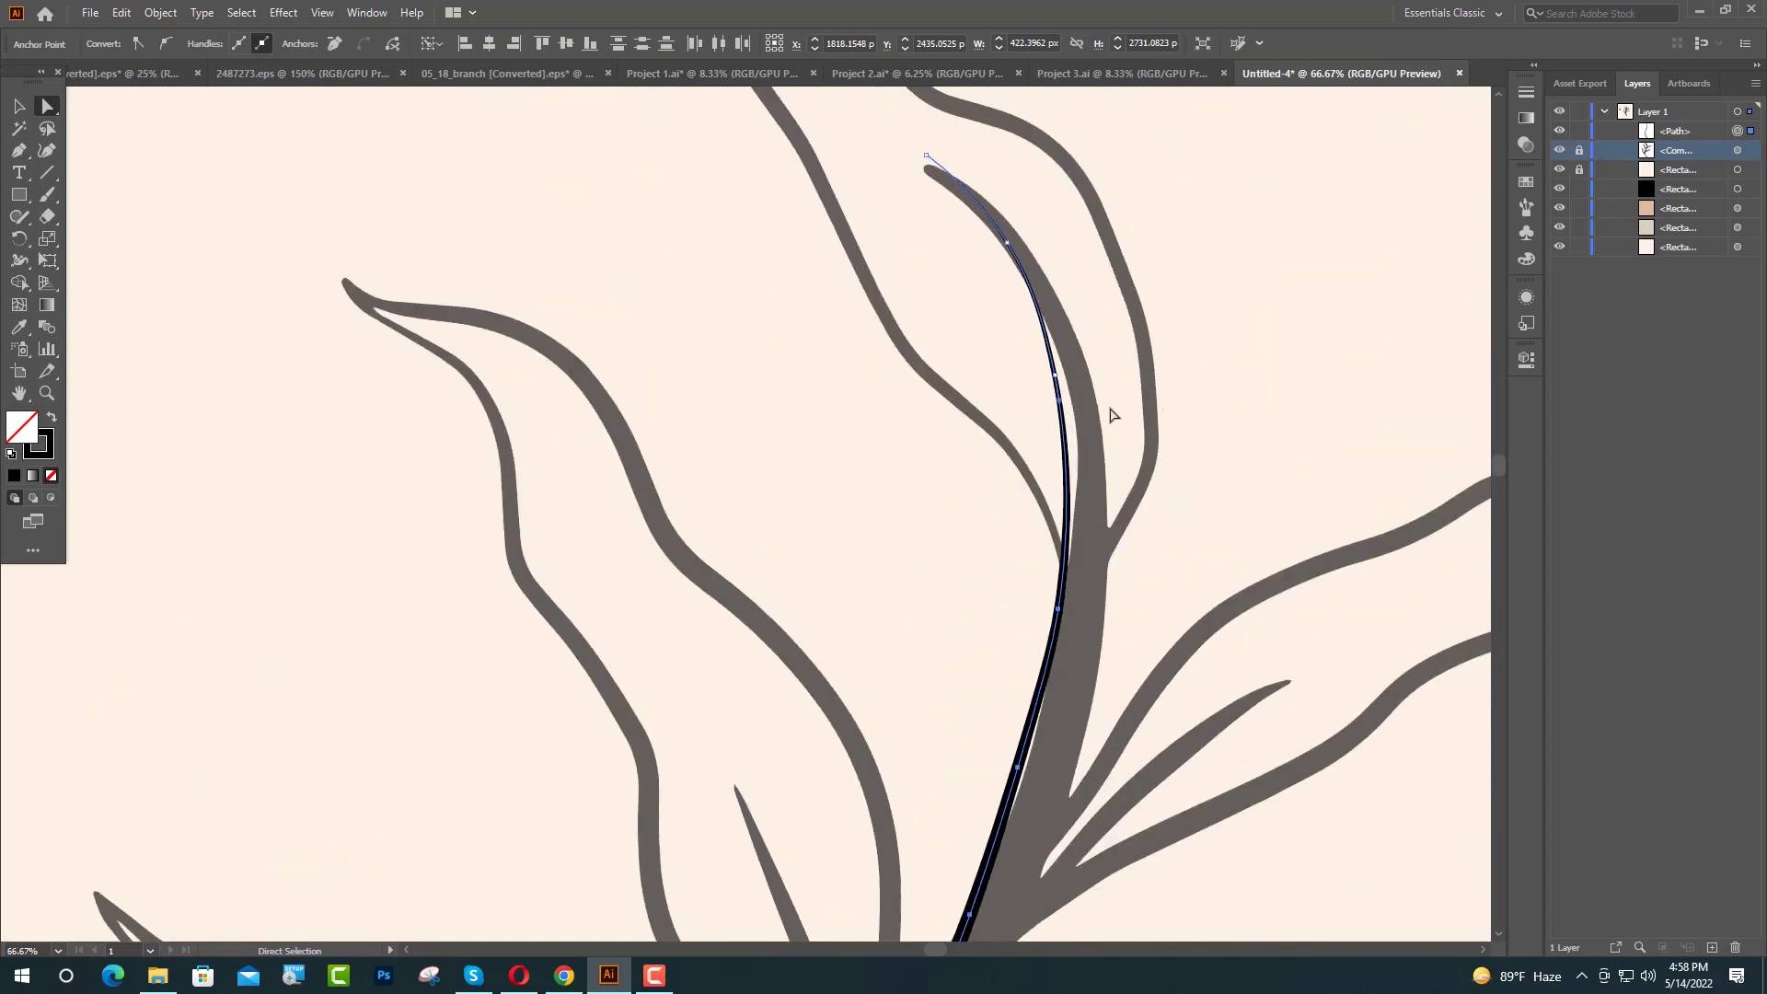
drag(1060, 378, 1069, 379)
key(Right)
key(Right)
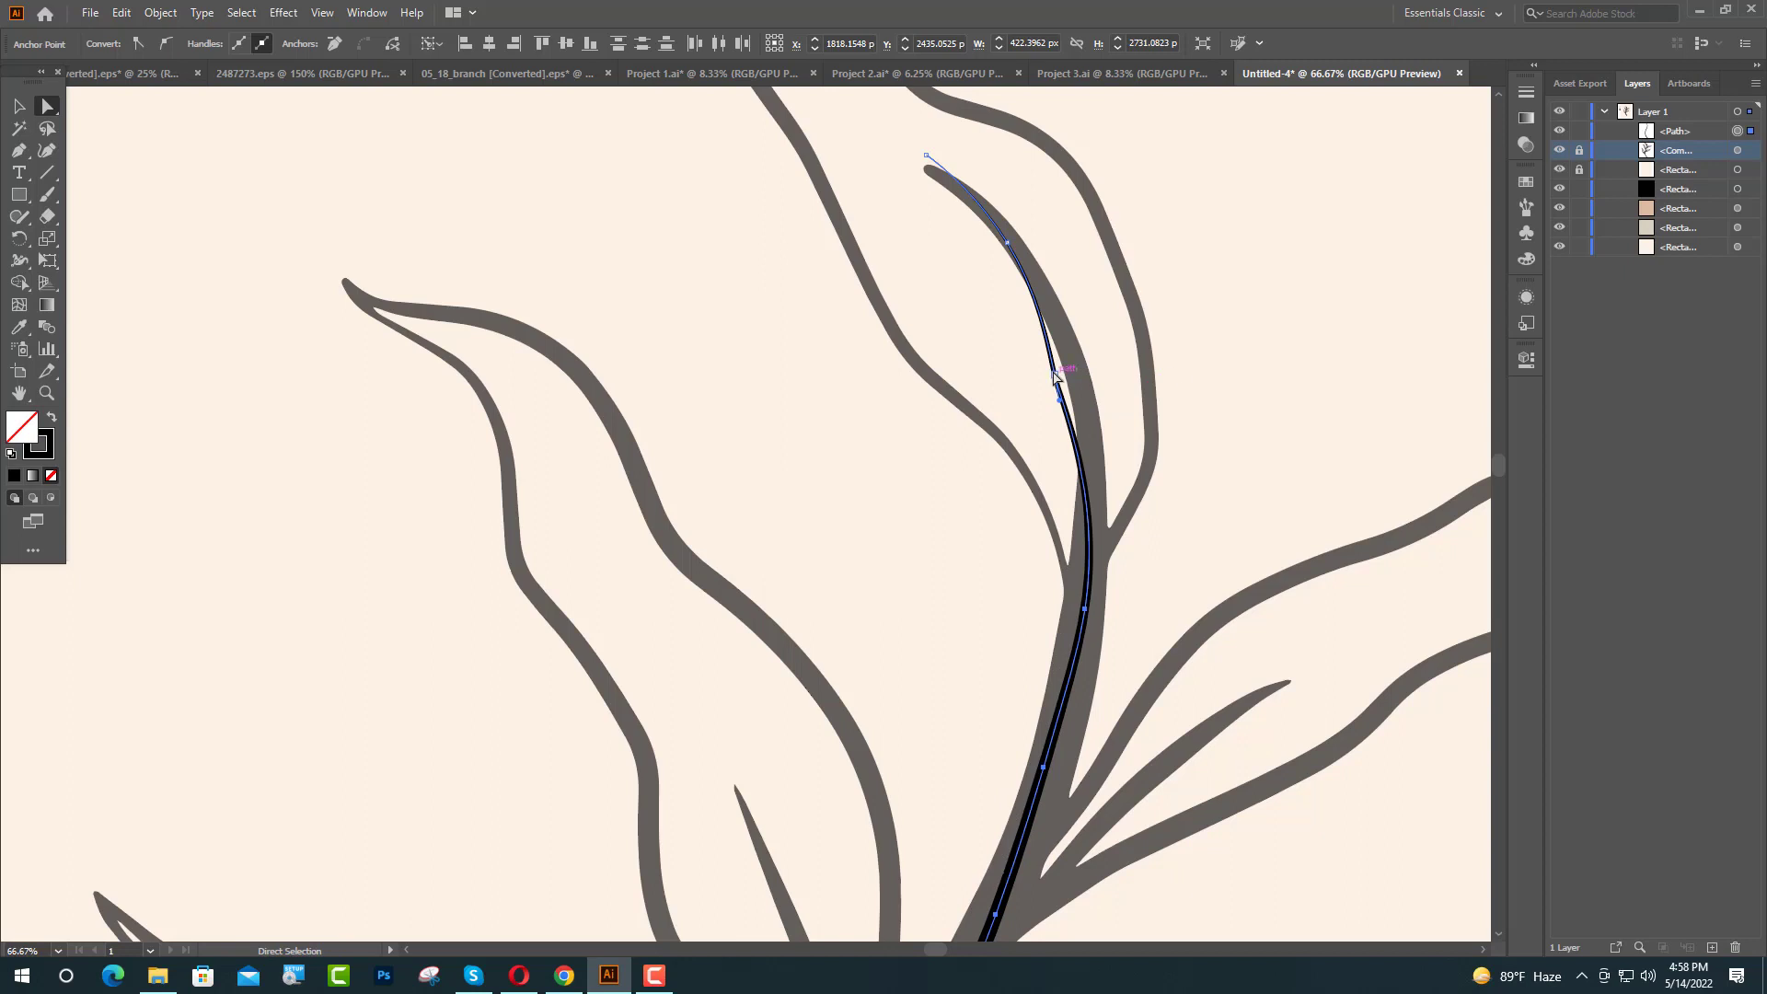
Step: Nudge the two anchor points below the stem's tip to smooth the curve along the reference, and deselect the path
click(1054, 377)
key(Right)
key(Right)
key(Up)
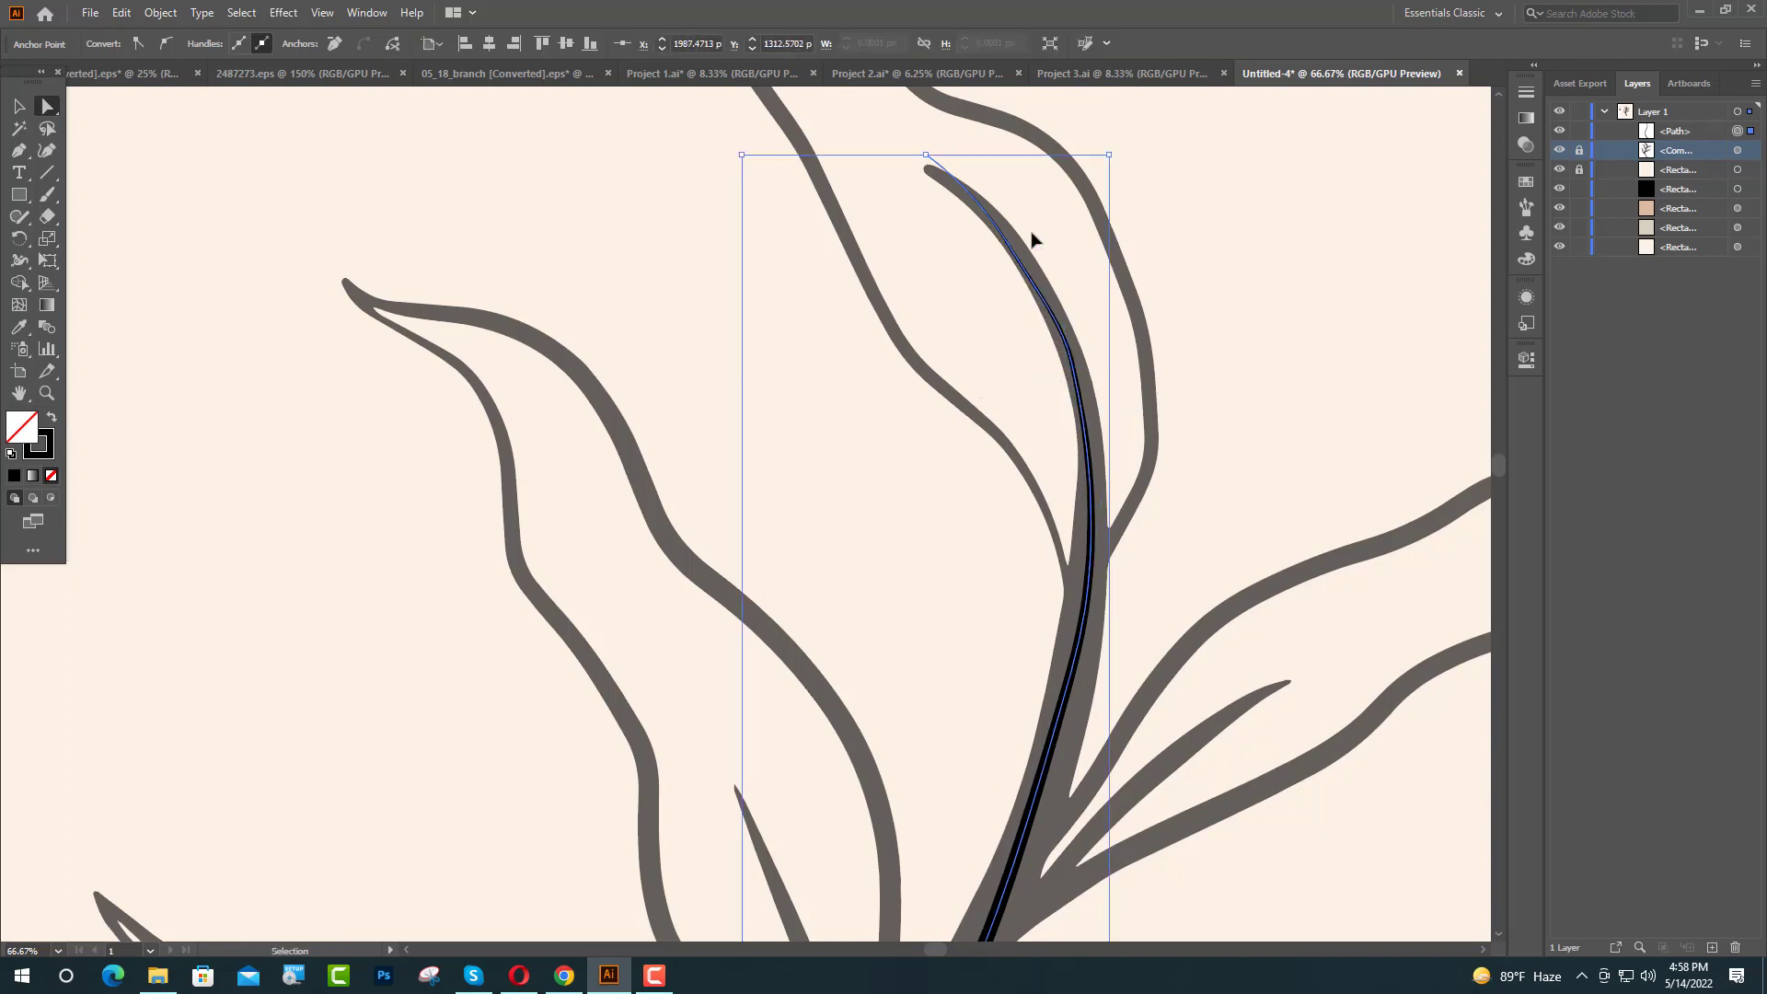
scroll(1033, 237, up, 9)
click(1028, 324)
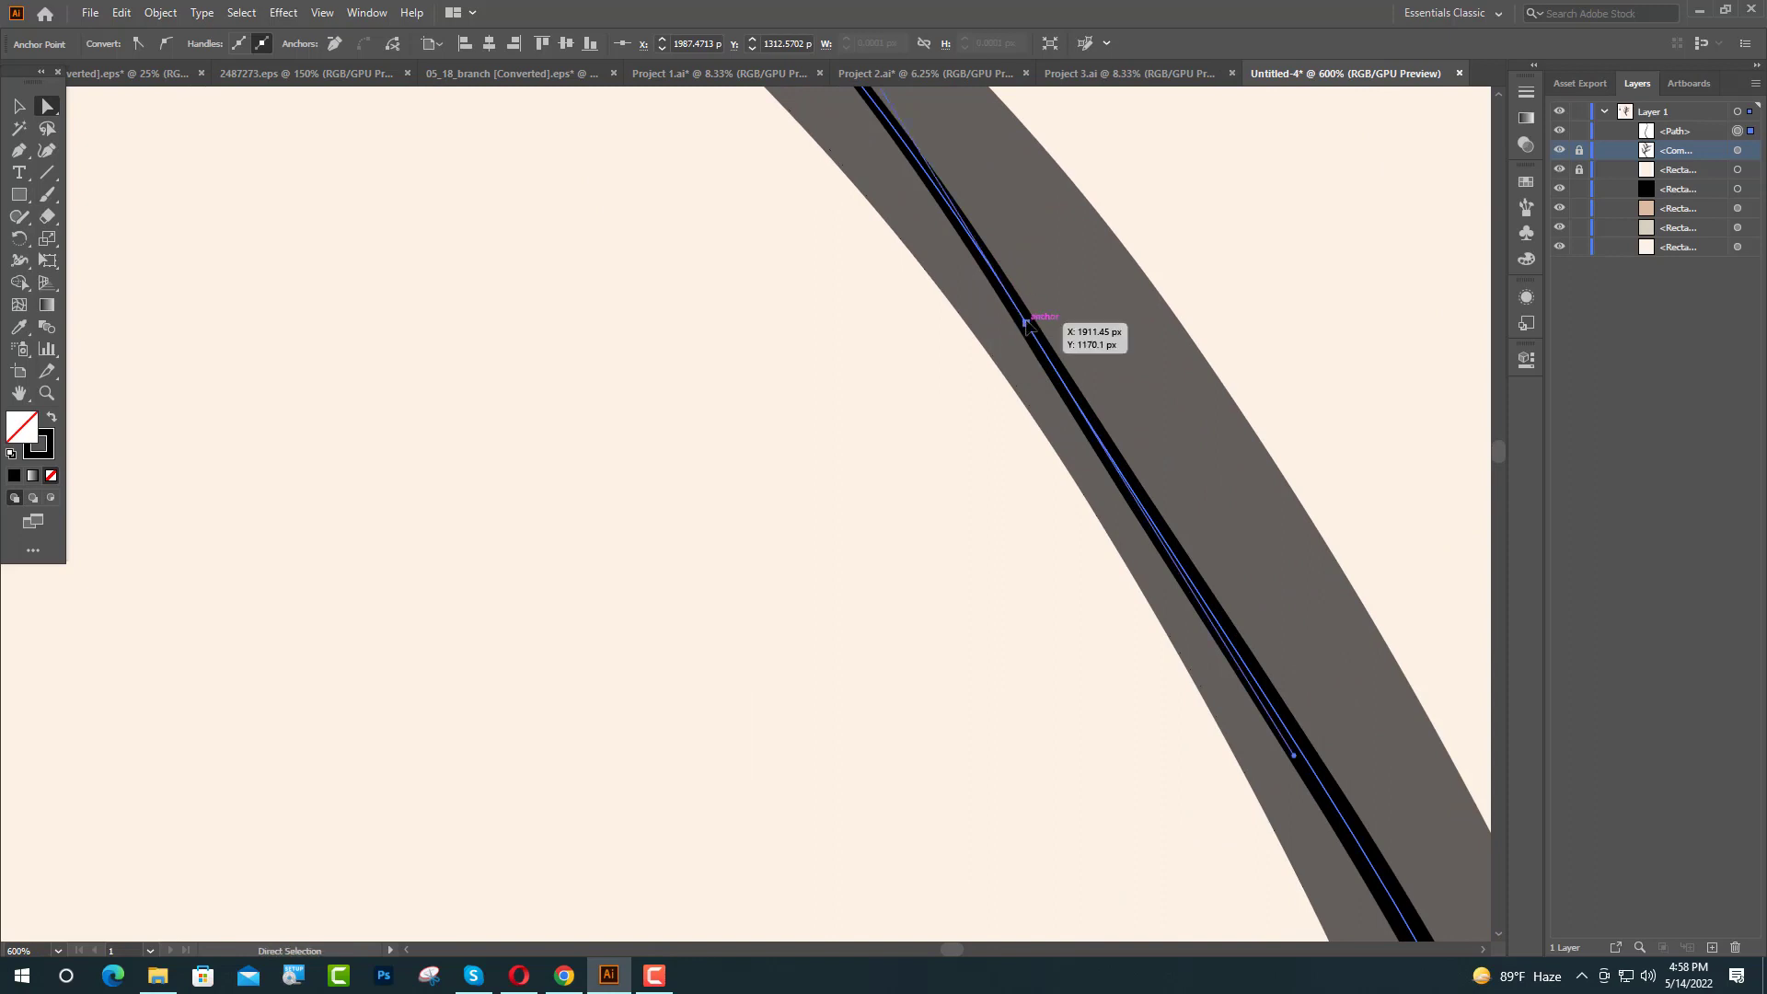
scroll(1037, 324, down, 8)
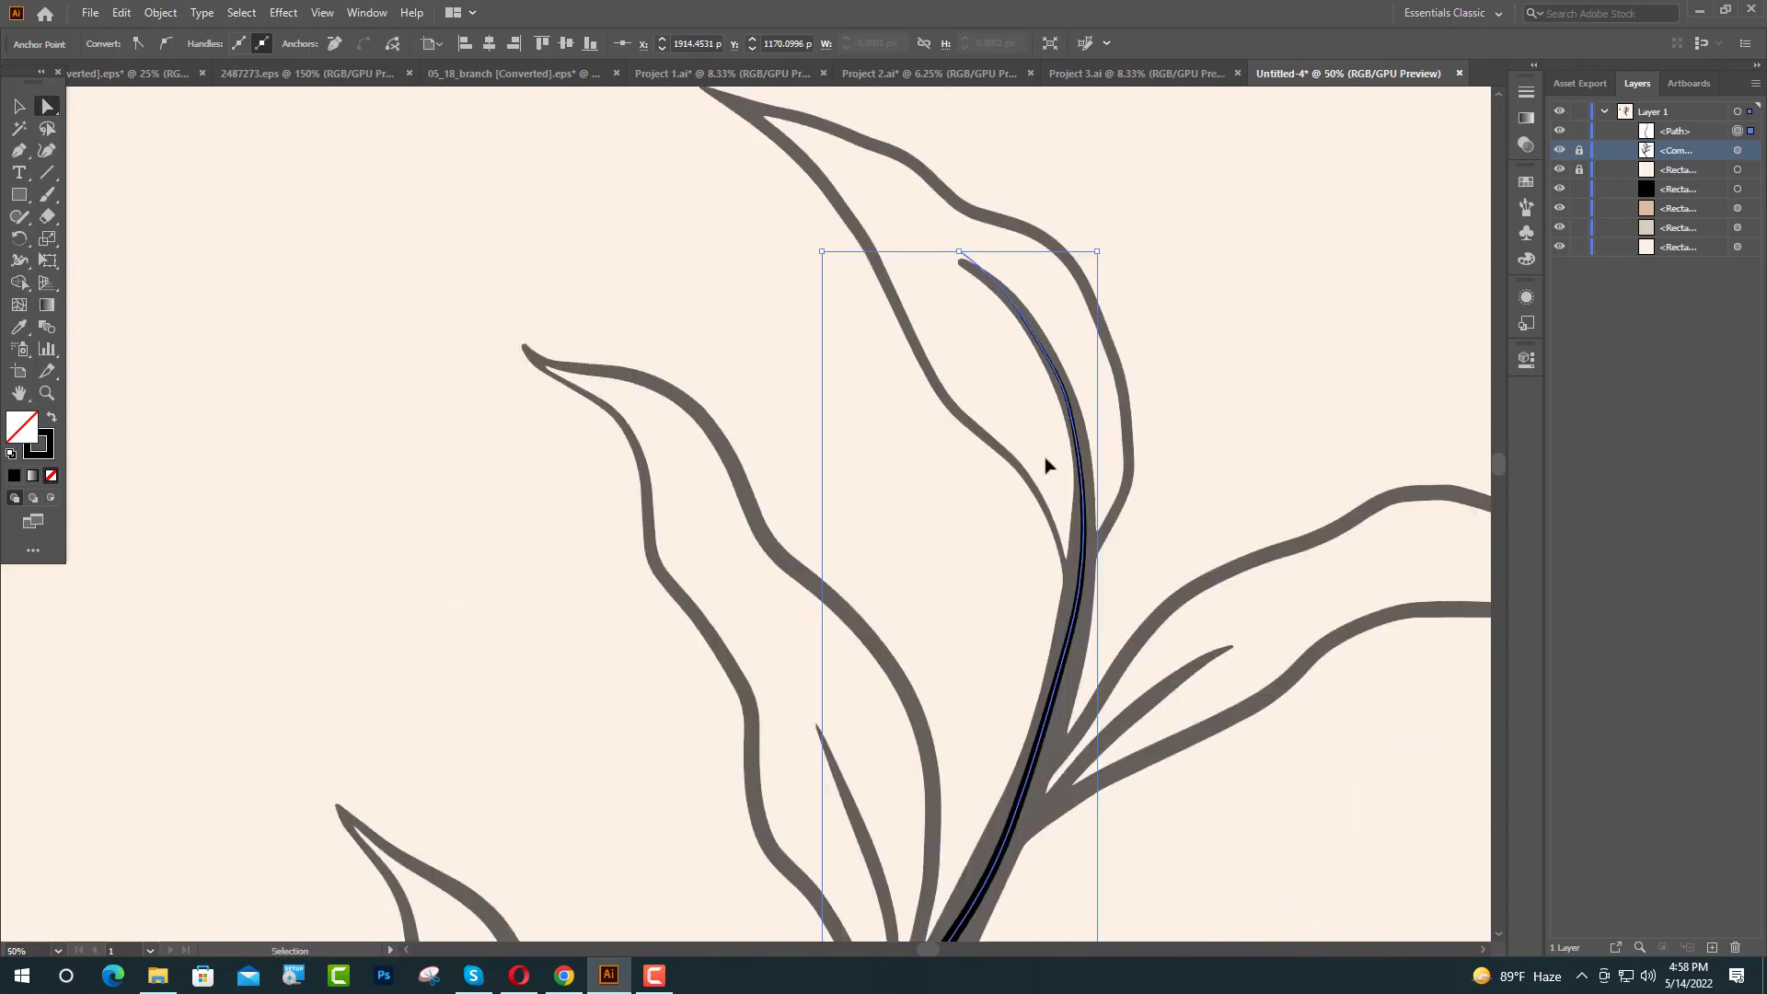
click(19, 106)
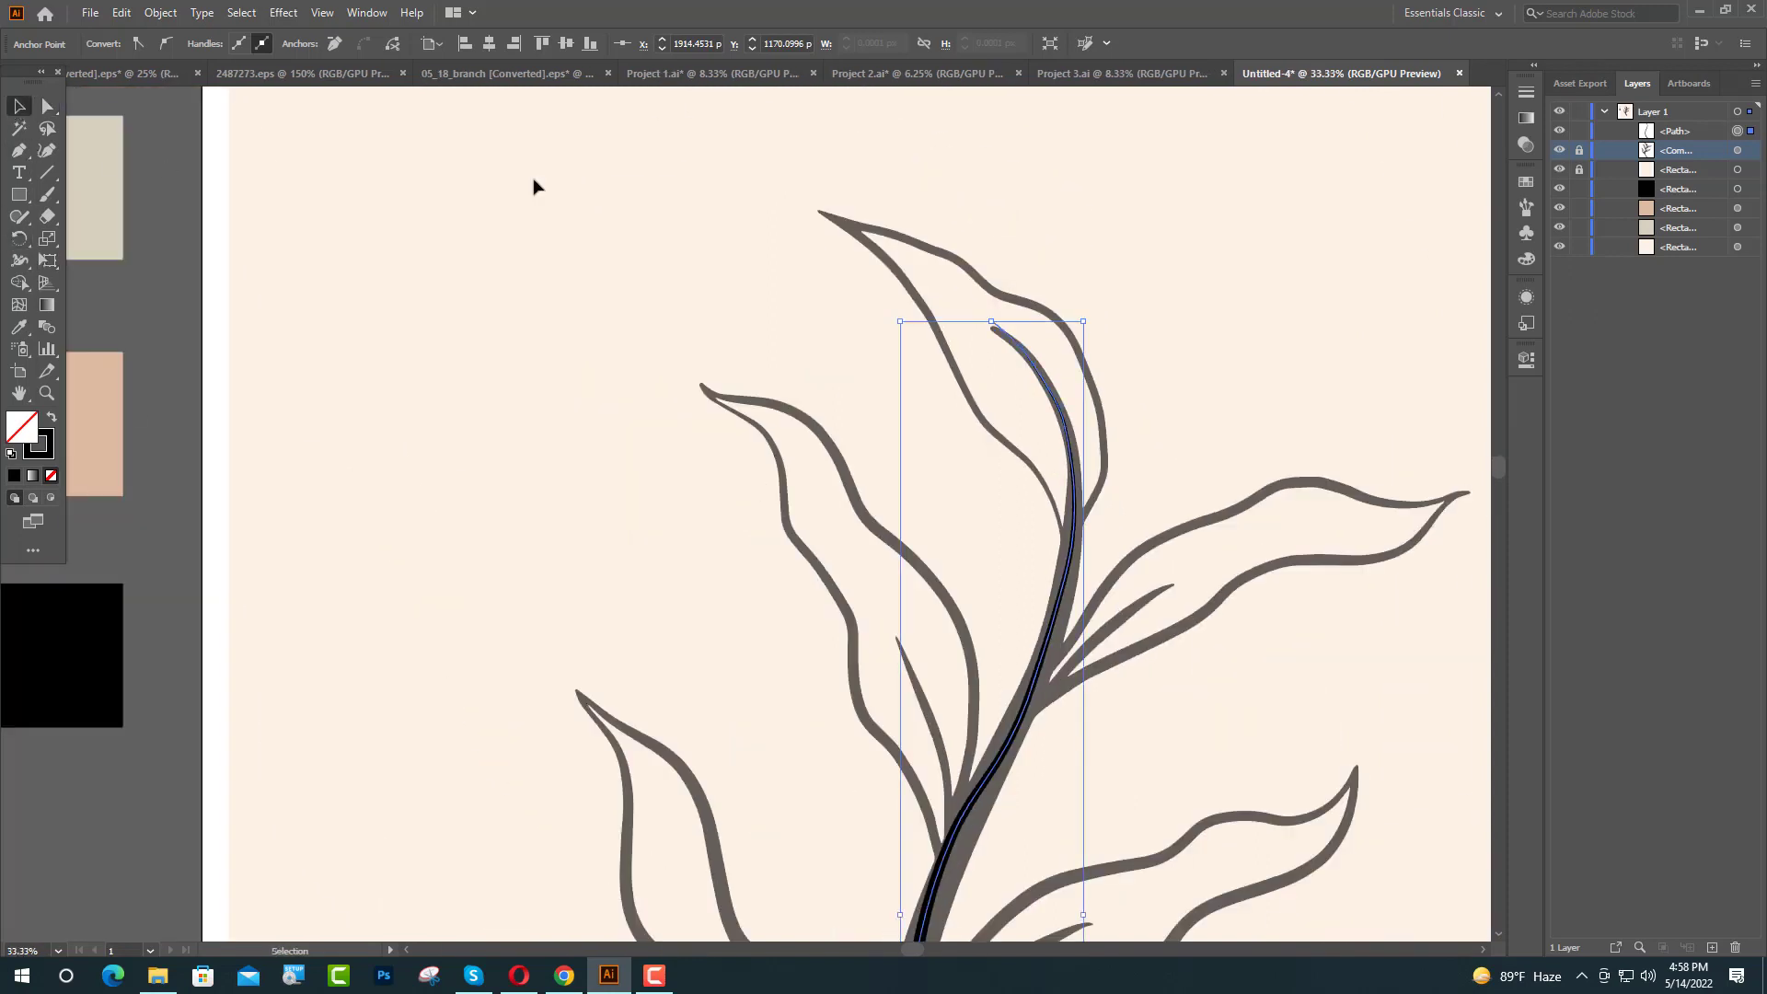
click(1095, 279)
Step: Set the tapered stem path's stroke weight to 70 pt and deselect it
scroll(1095, 279, down, 4)
scroll(927, 572, down, 3)
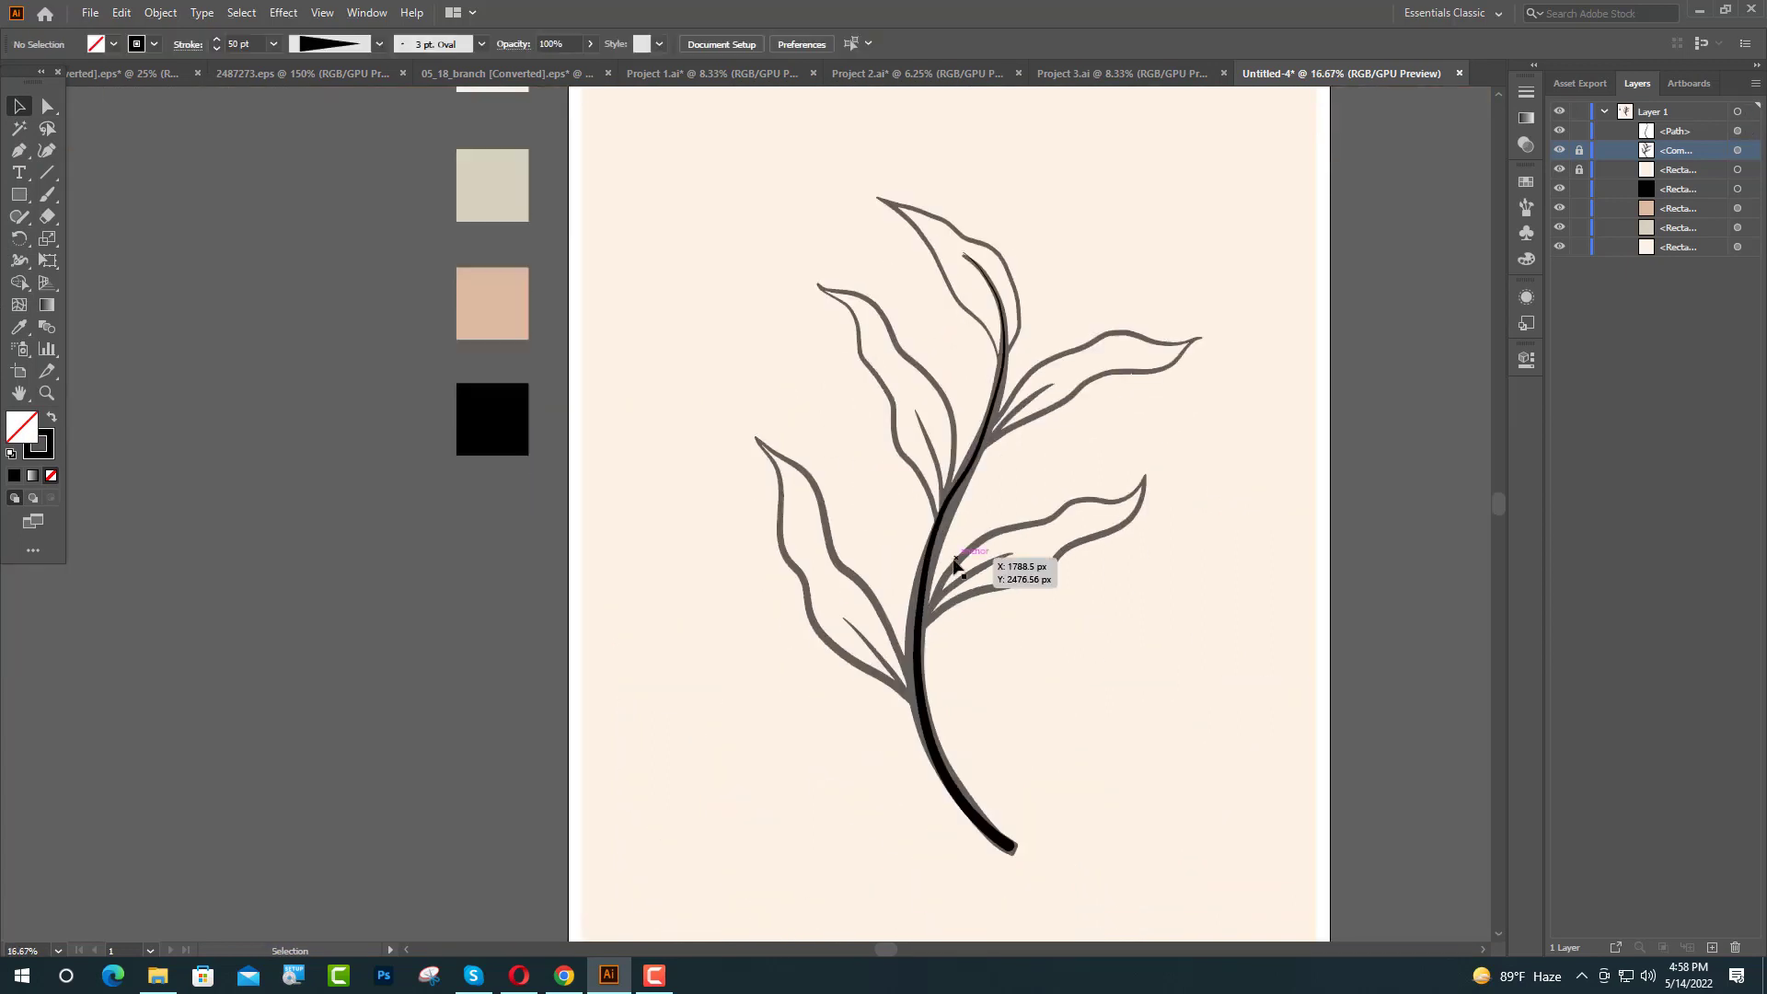
scroll(966, 680, up, 3)
scroll(967, 679, up, 1)
scroll(946, 690, up, 3)
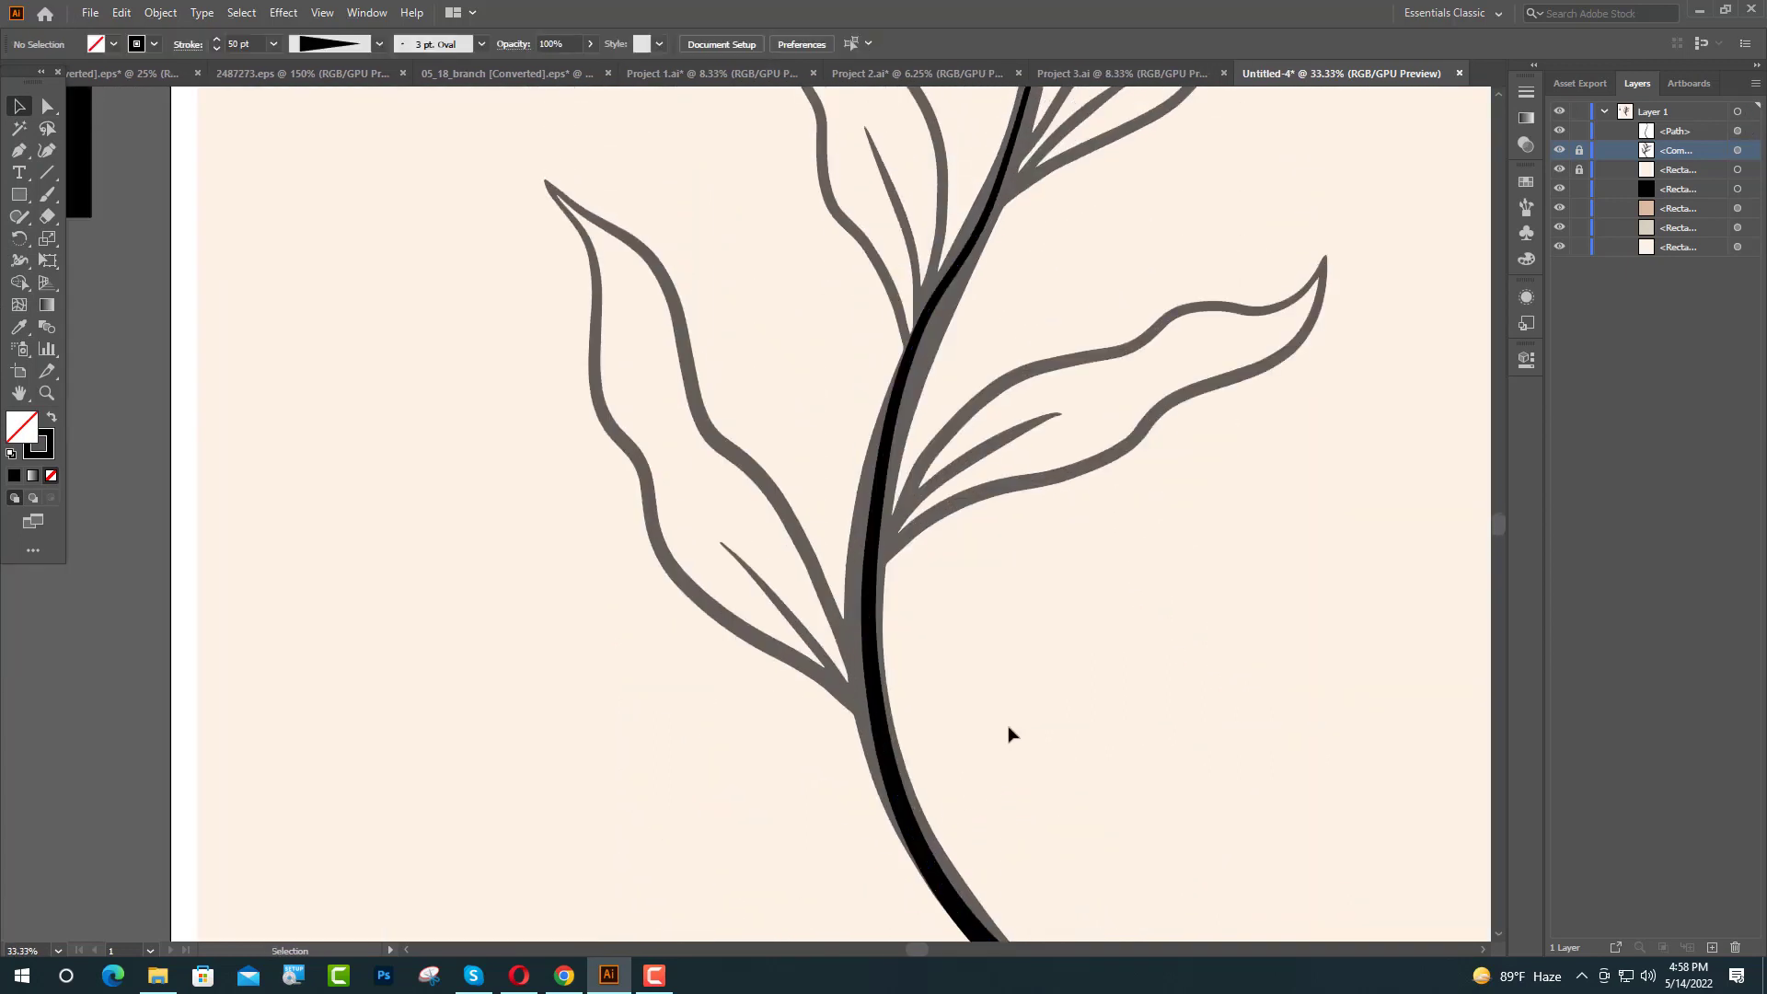
click(895, 697)
click(1527, 359)
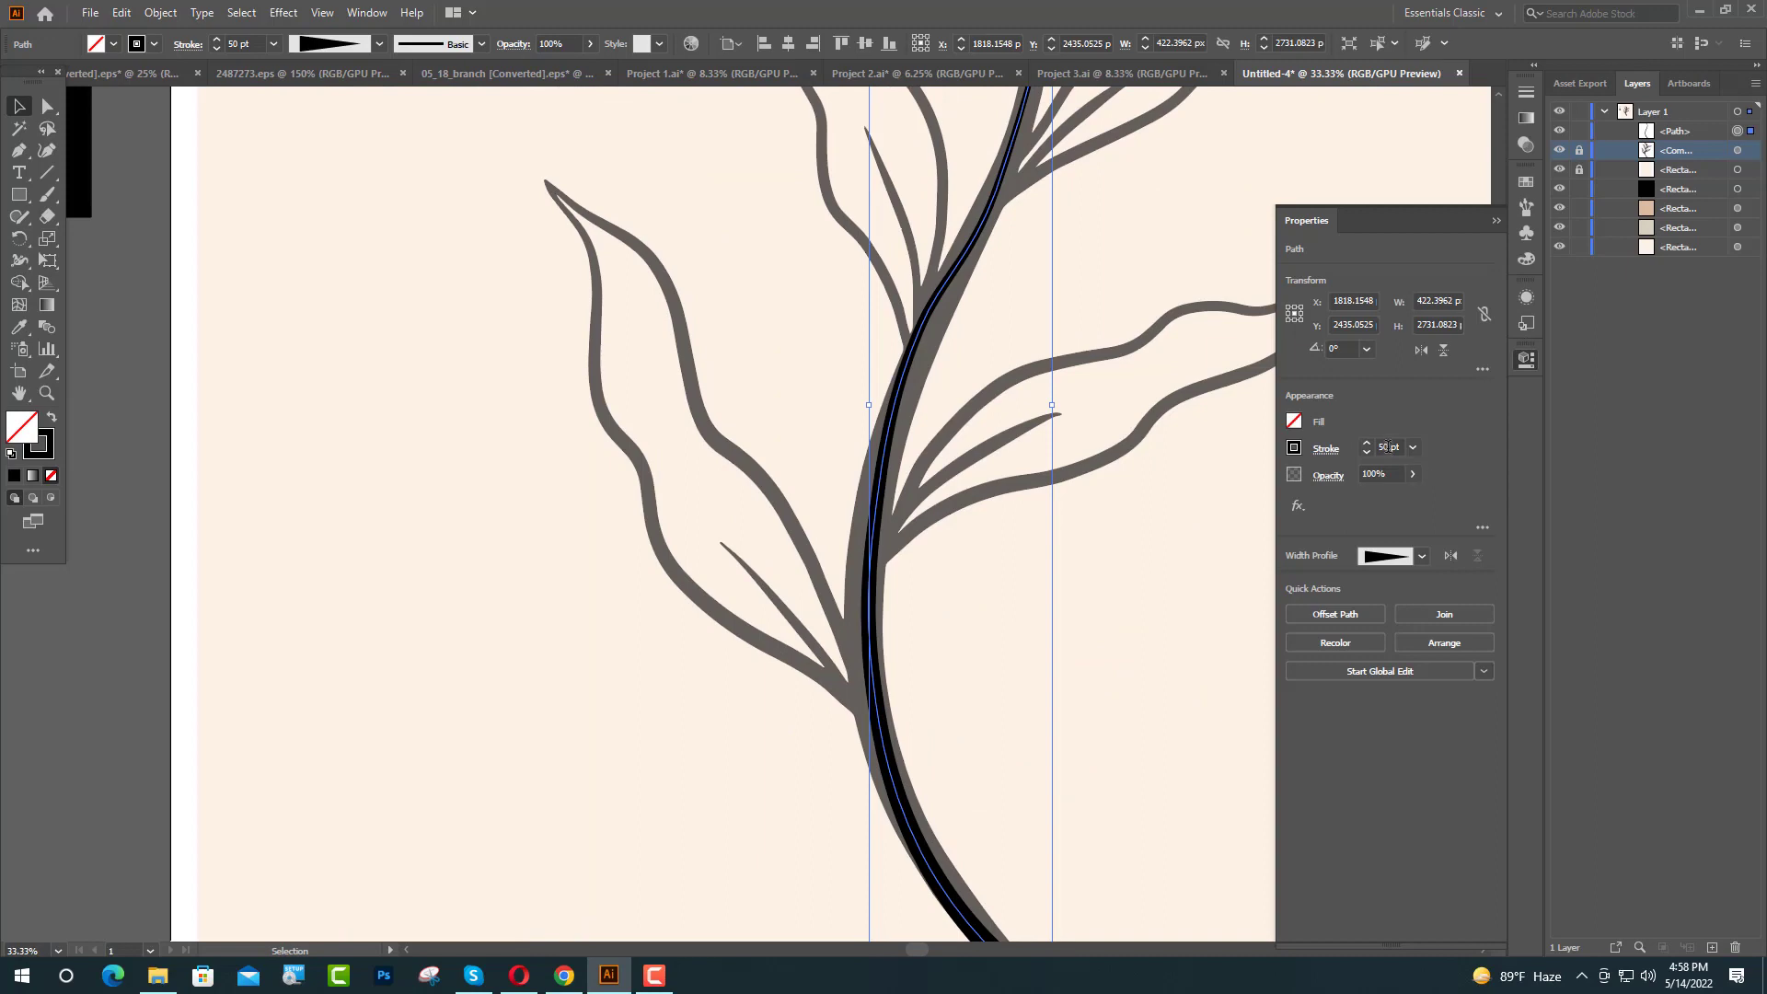
double_click(1385, 447)
text(70)
key(Return)
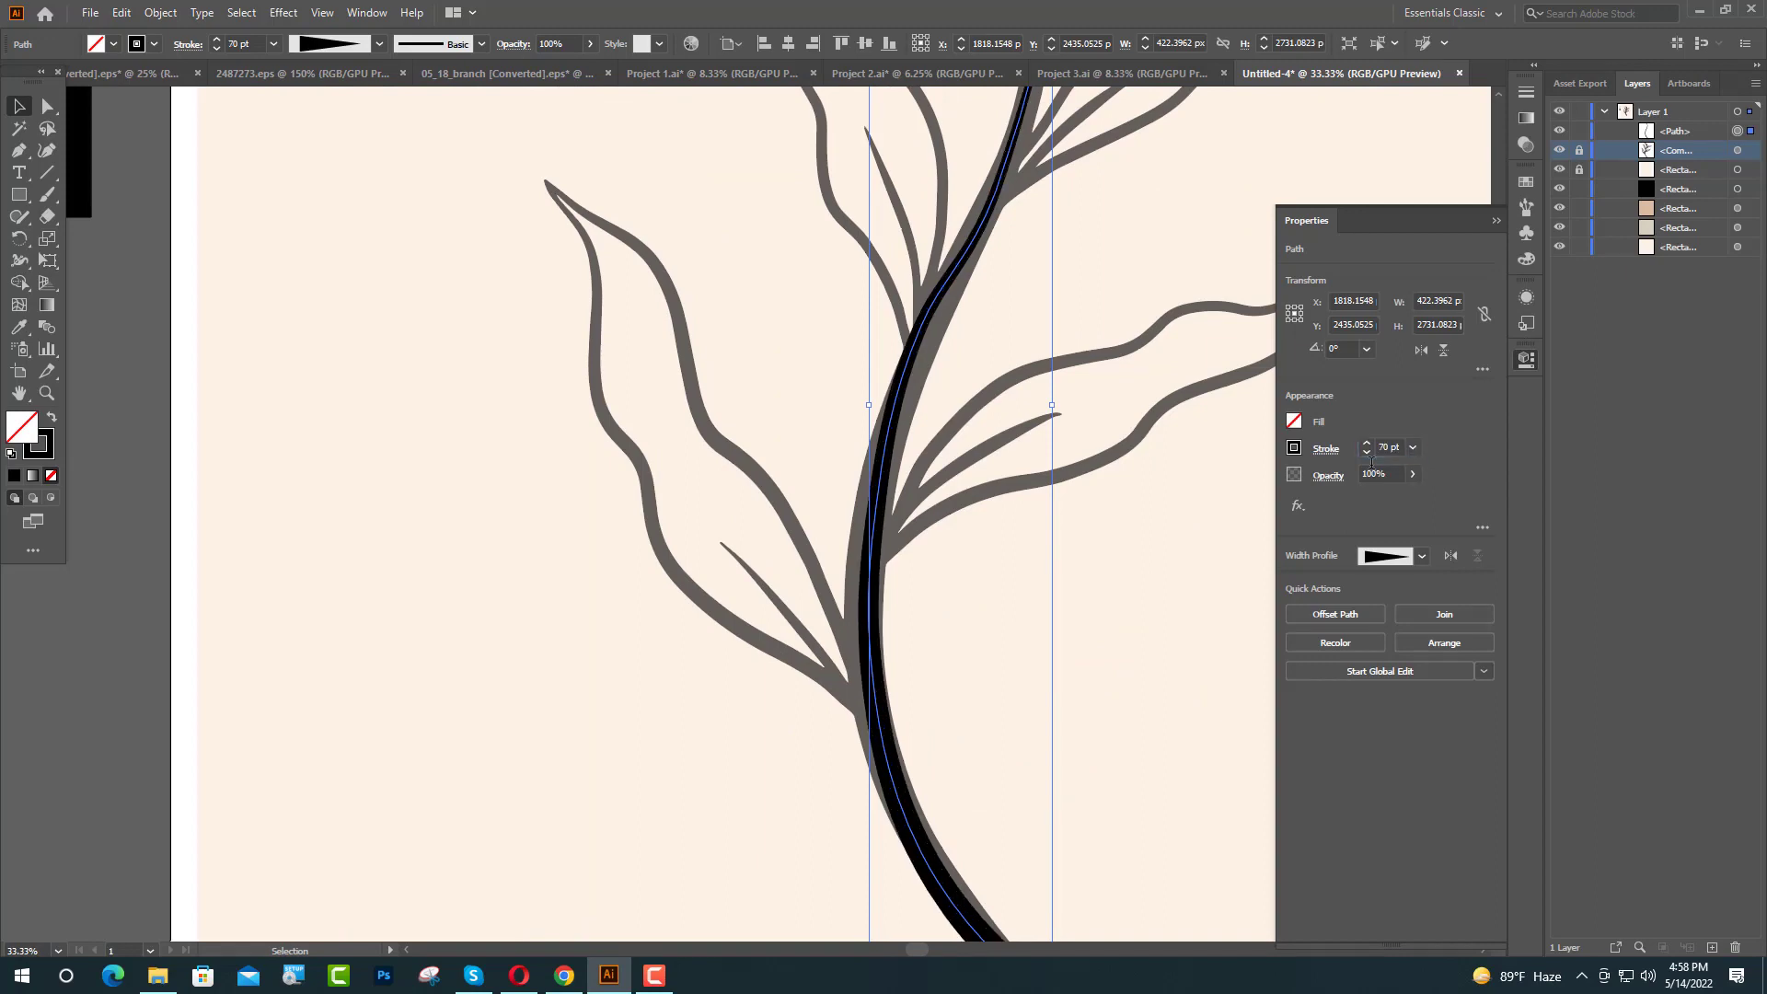
click(1495, 221)
click(997, 576)
scroll(900, 497, down, 4)
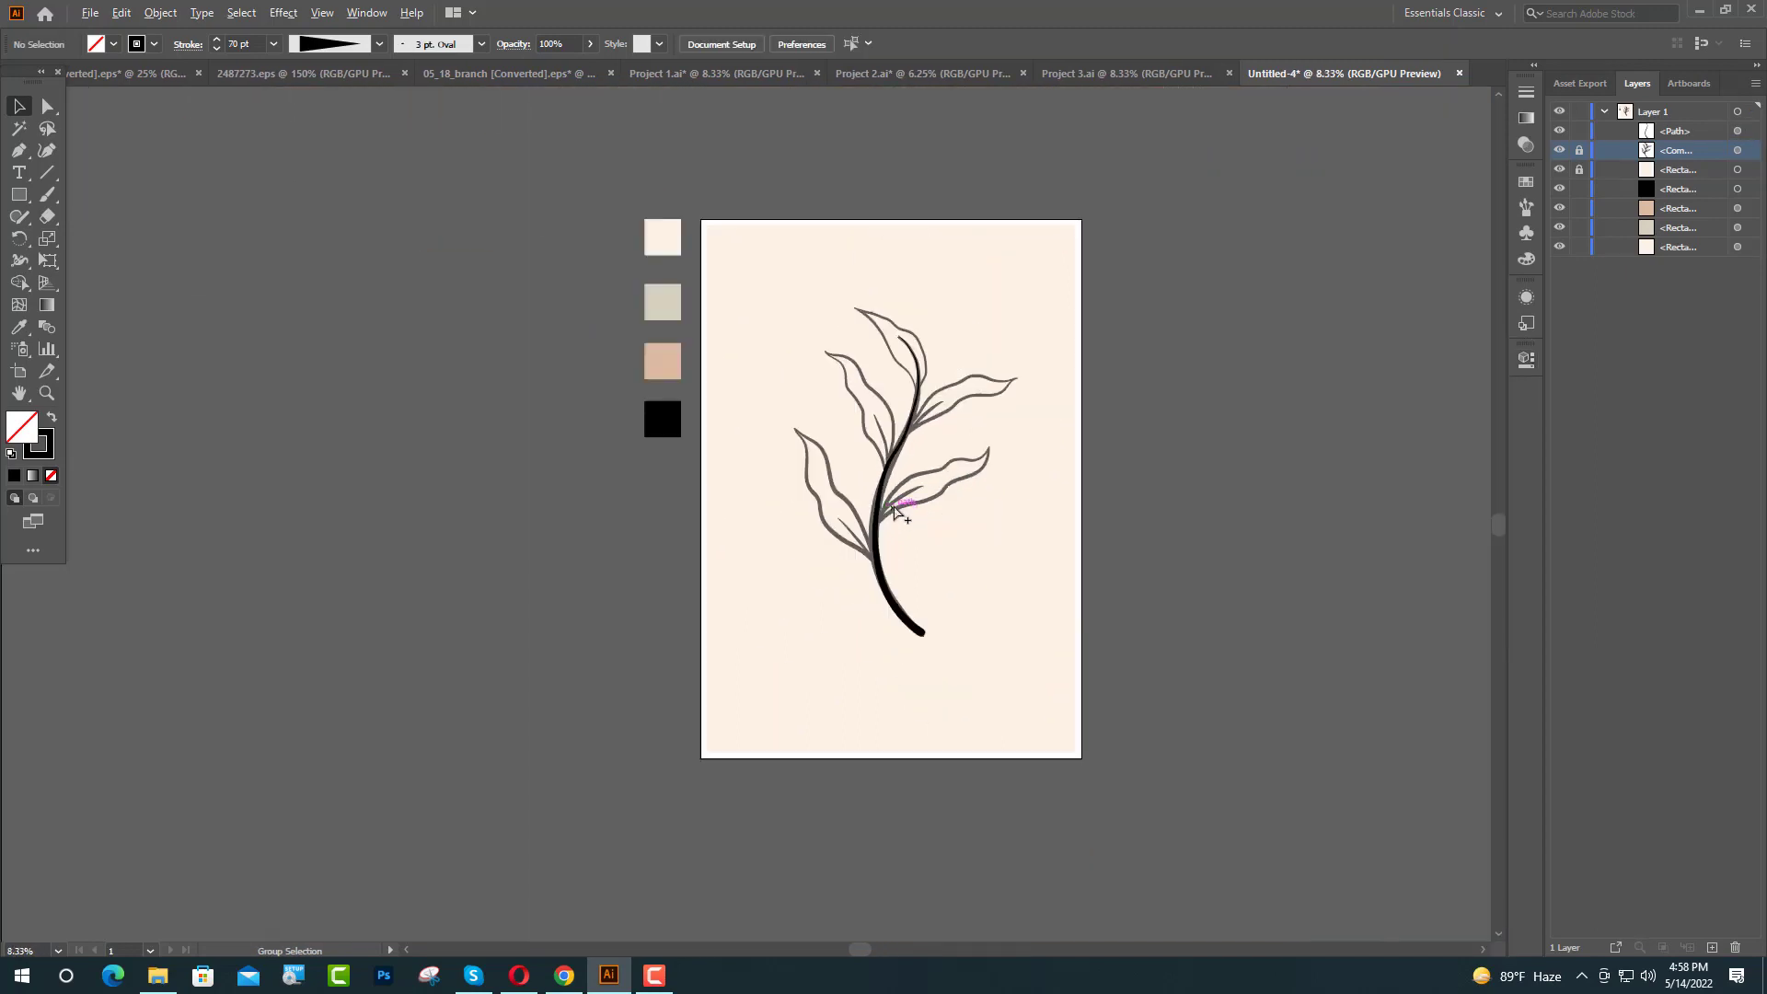
scroll(915, 423, up, 7)
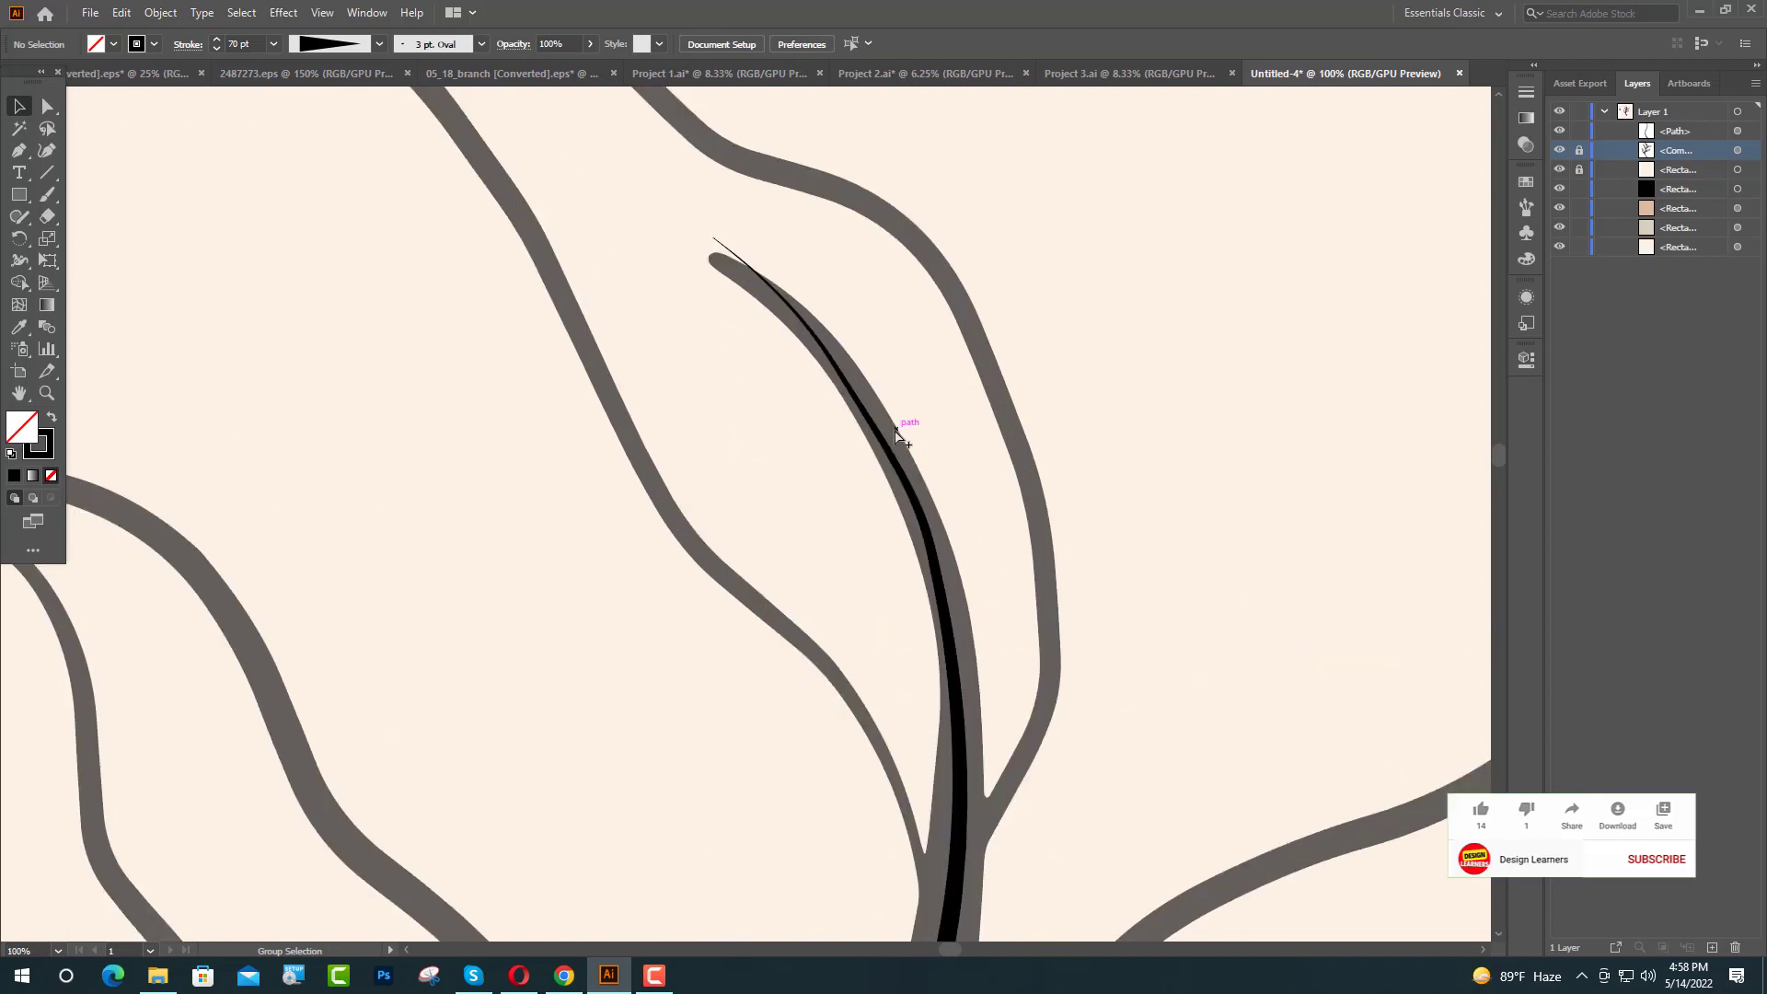
scroll(902, 431, down, 3)
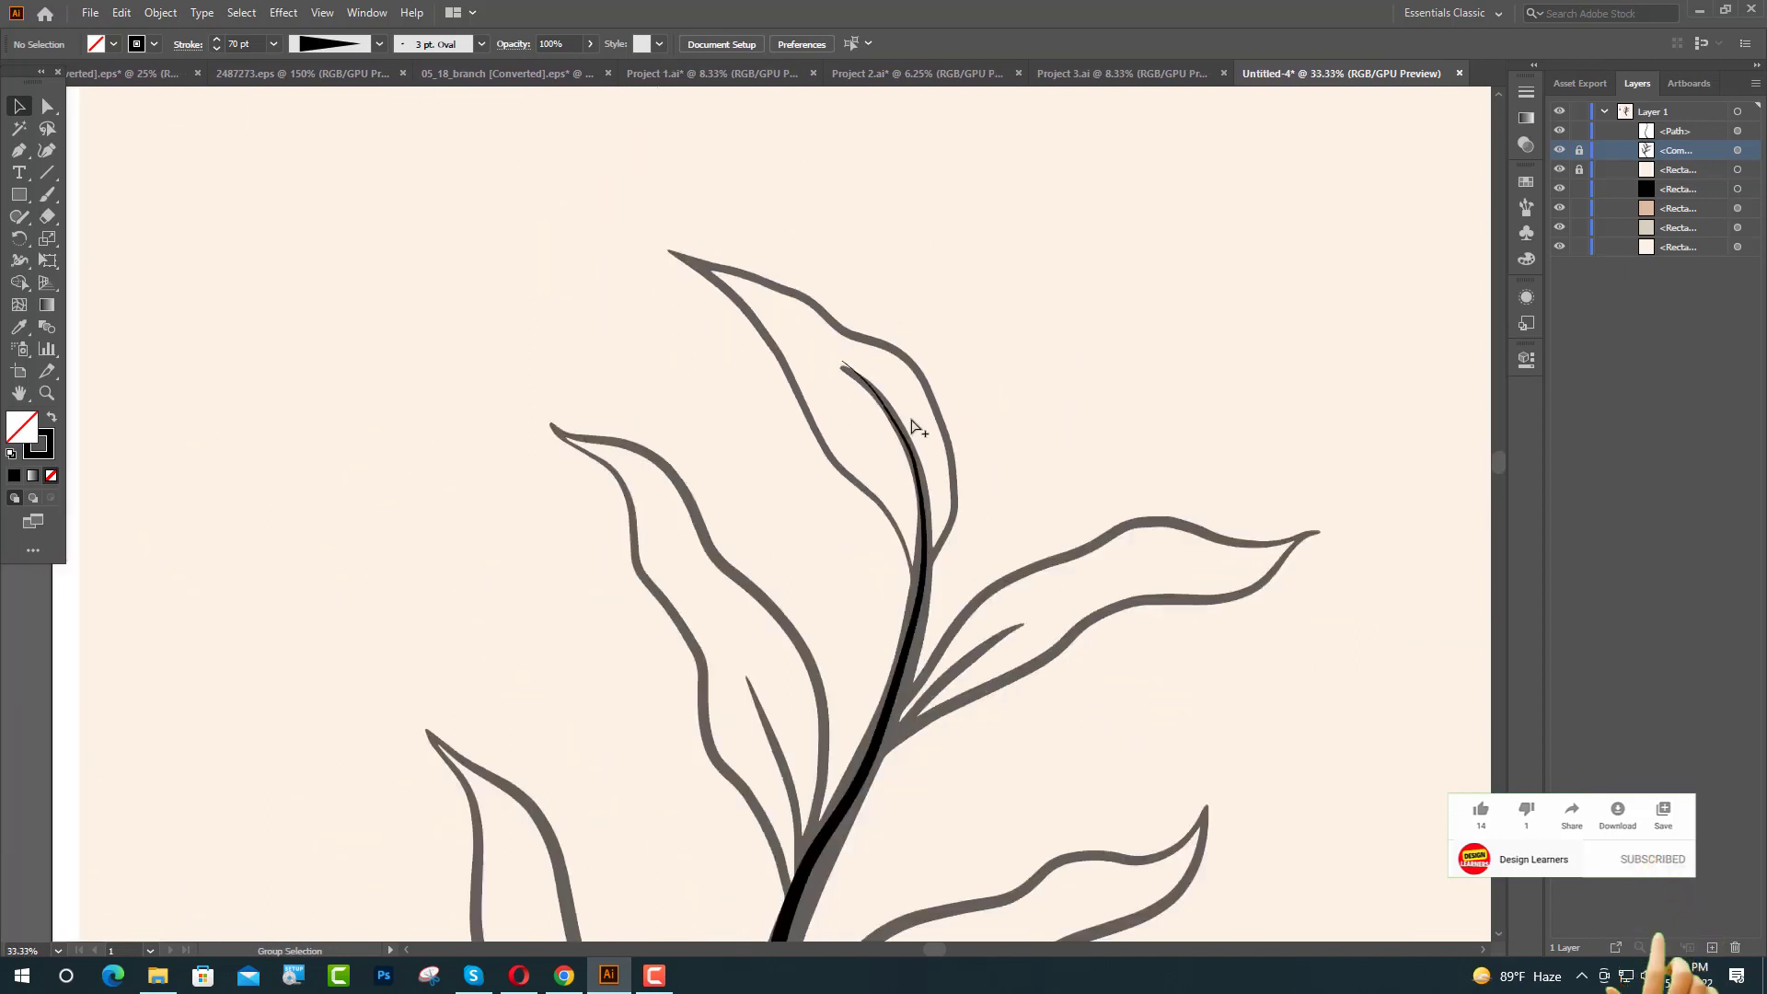
scroll(916, 428, down, 1)
scroll(916, 426, down, 1)
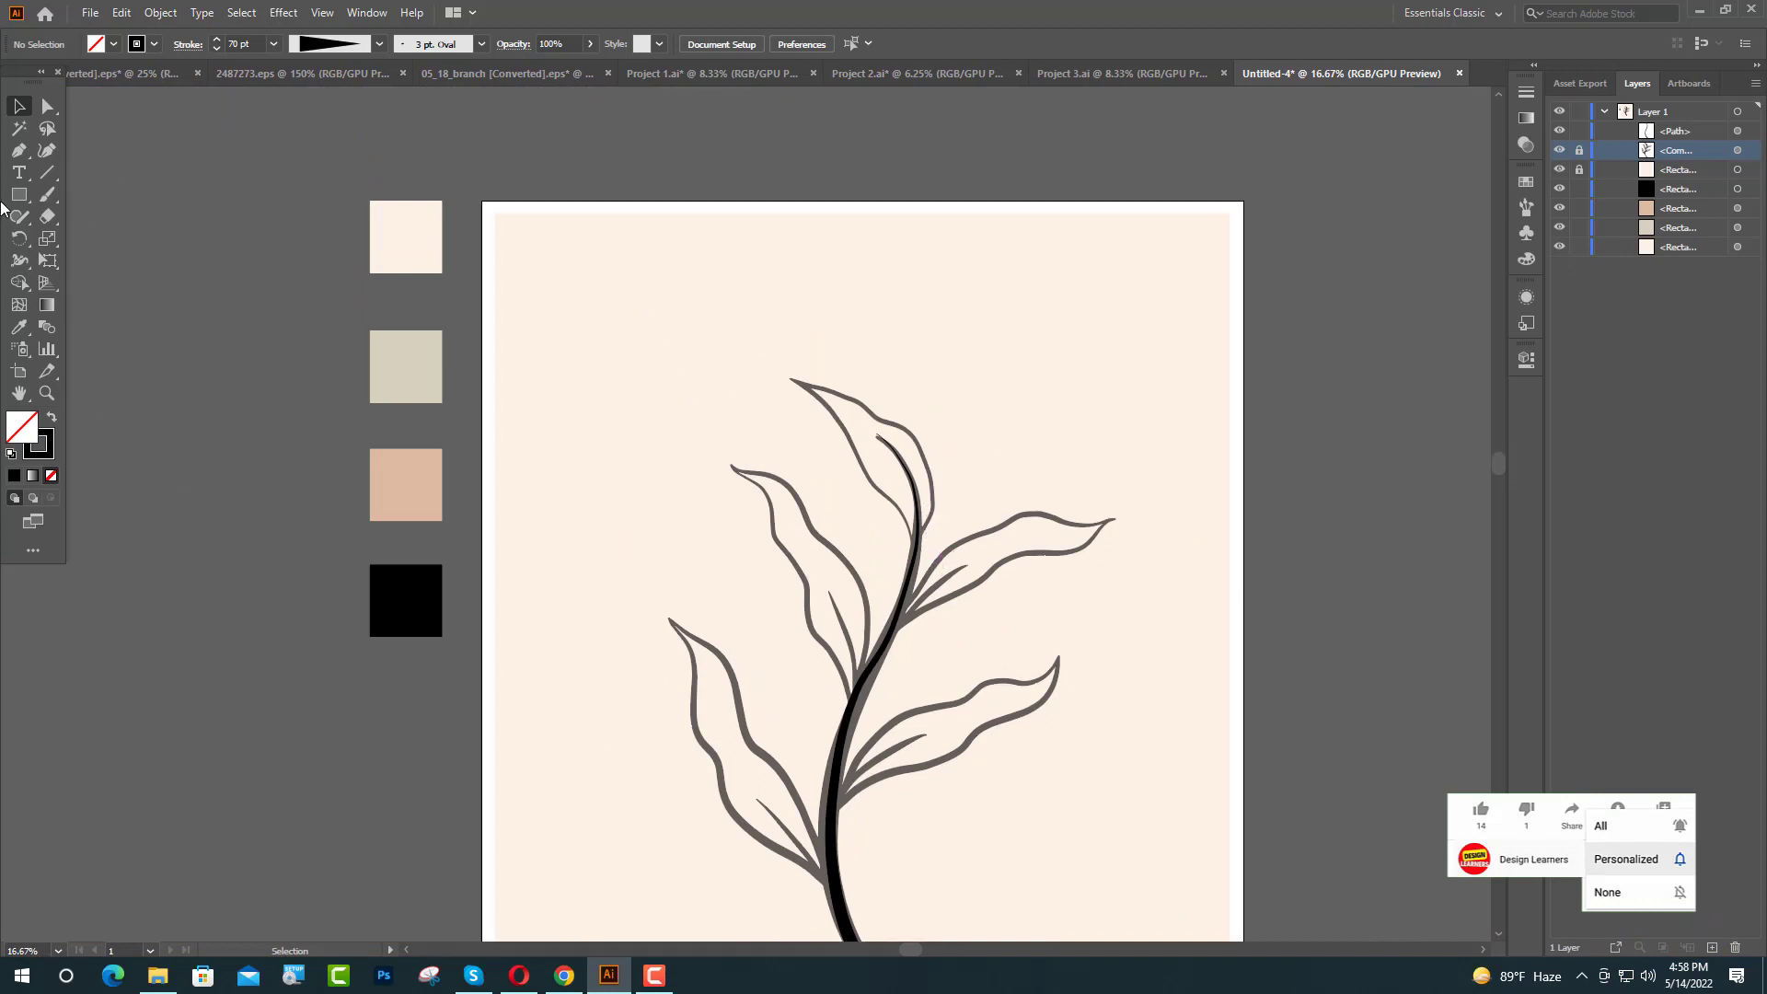
click(20, 150)
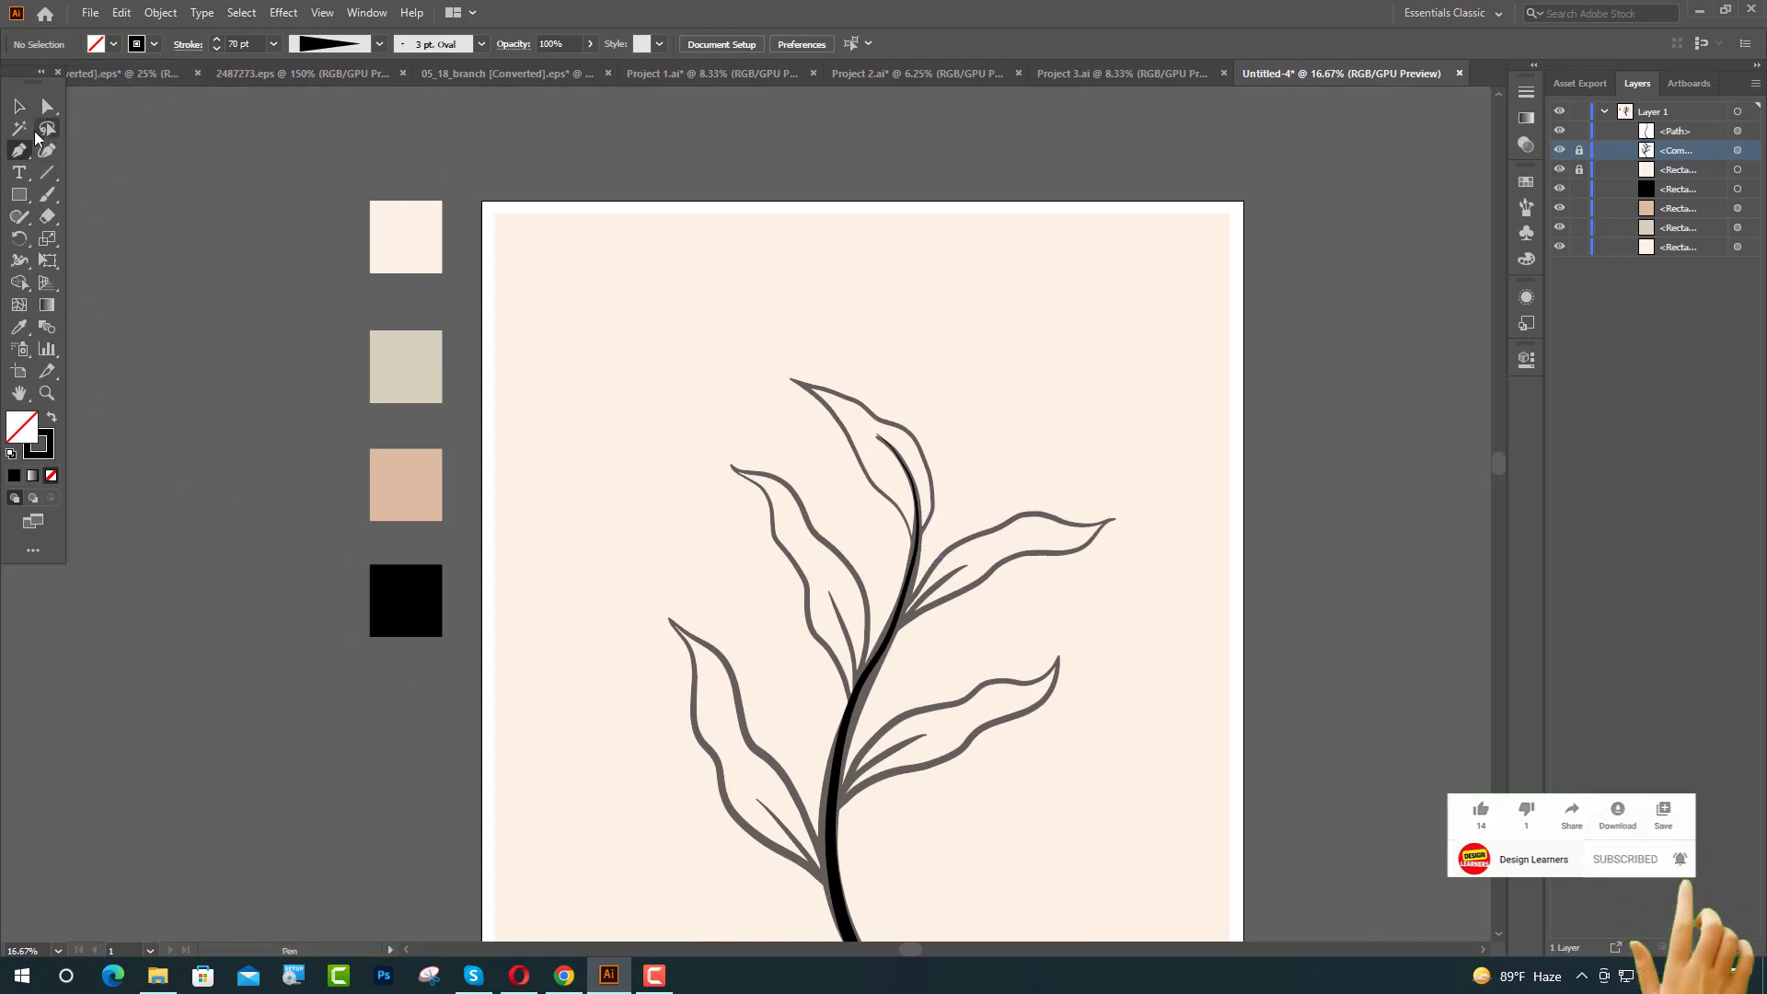
click(47, 150)
scroll(793, 778, down, 2)
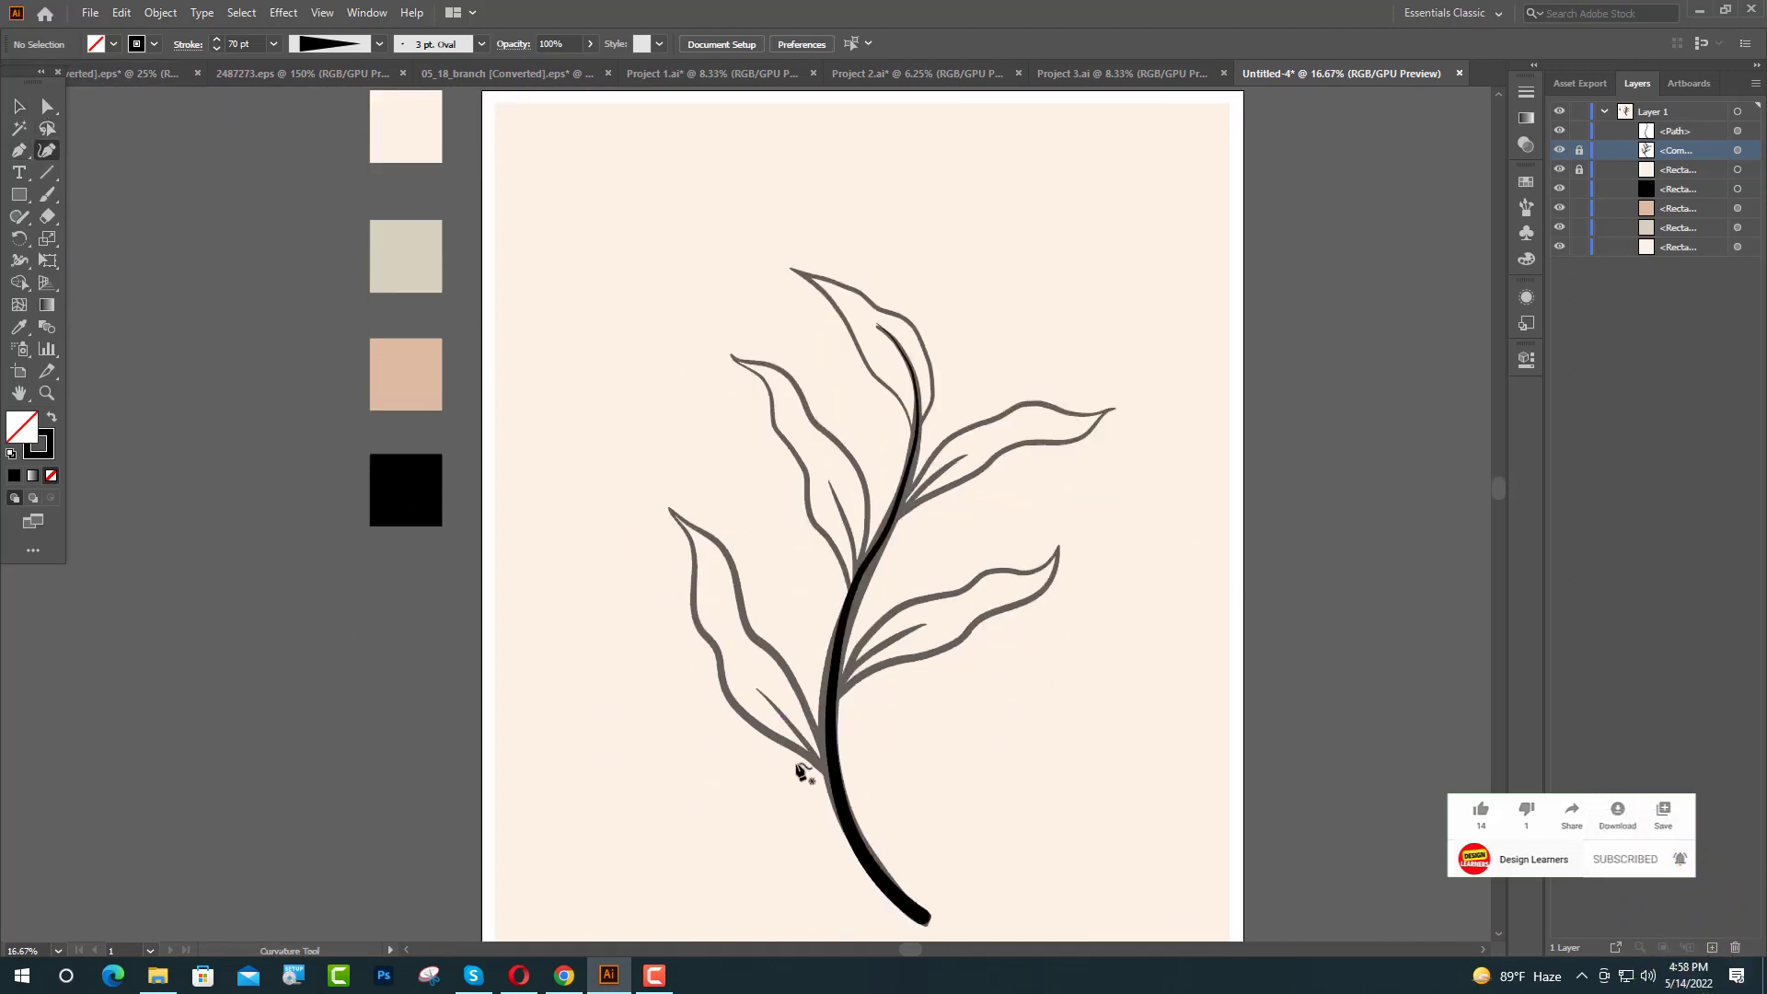
click(20, 151)
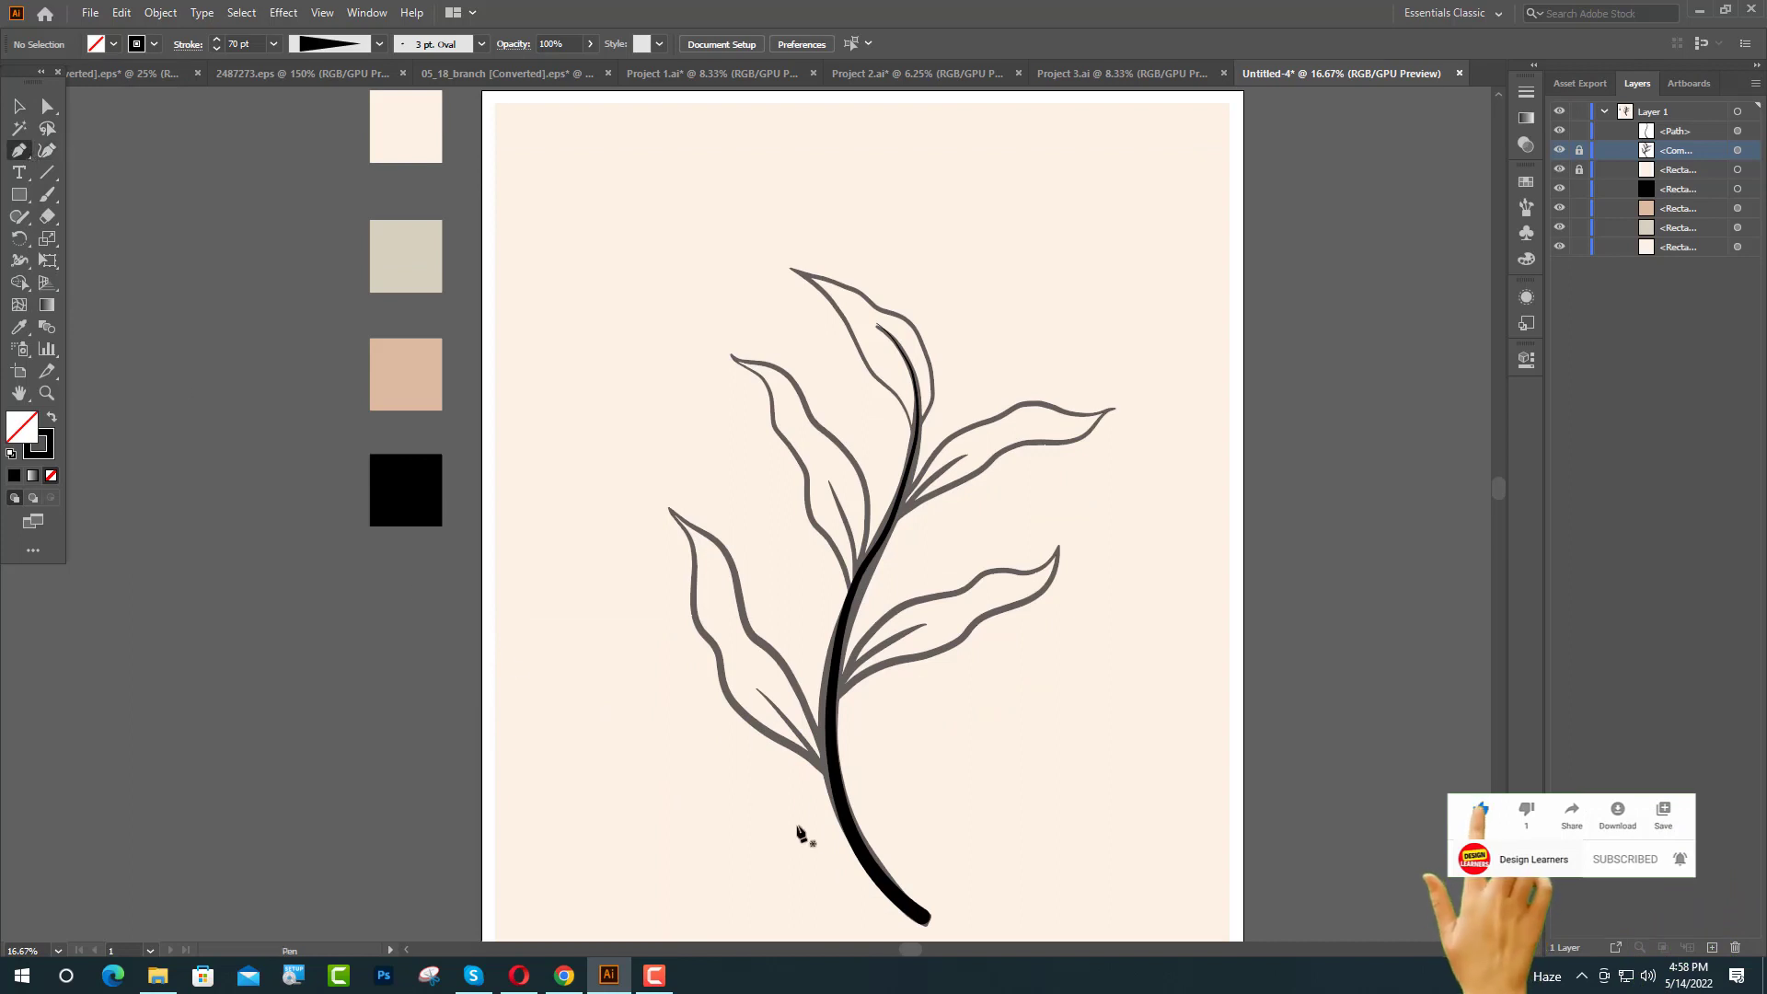
Step: Trace the lower-left leaf's outline freehand with the Paintbrush tool, from the stem to the leaf tip and back
click(47, 196)
scroll(833, 745, up, 4)
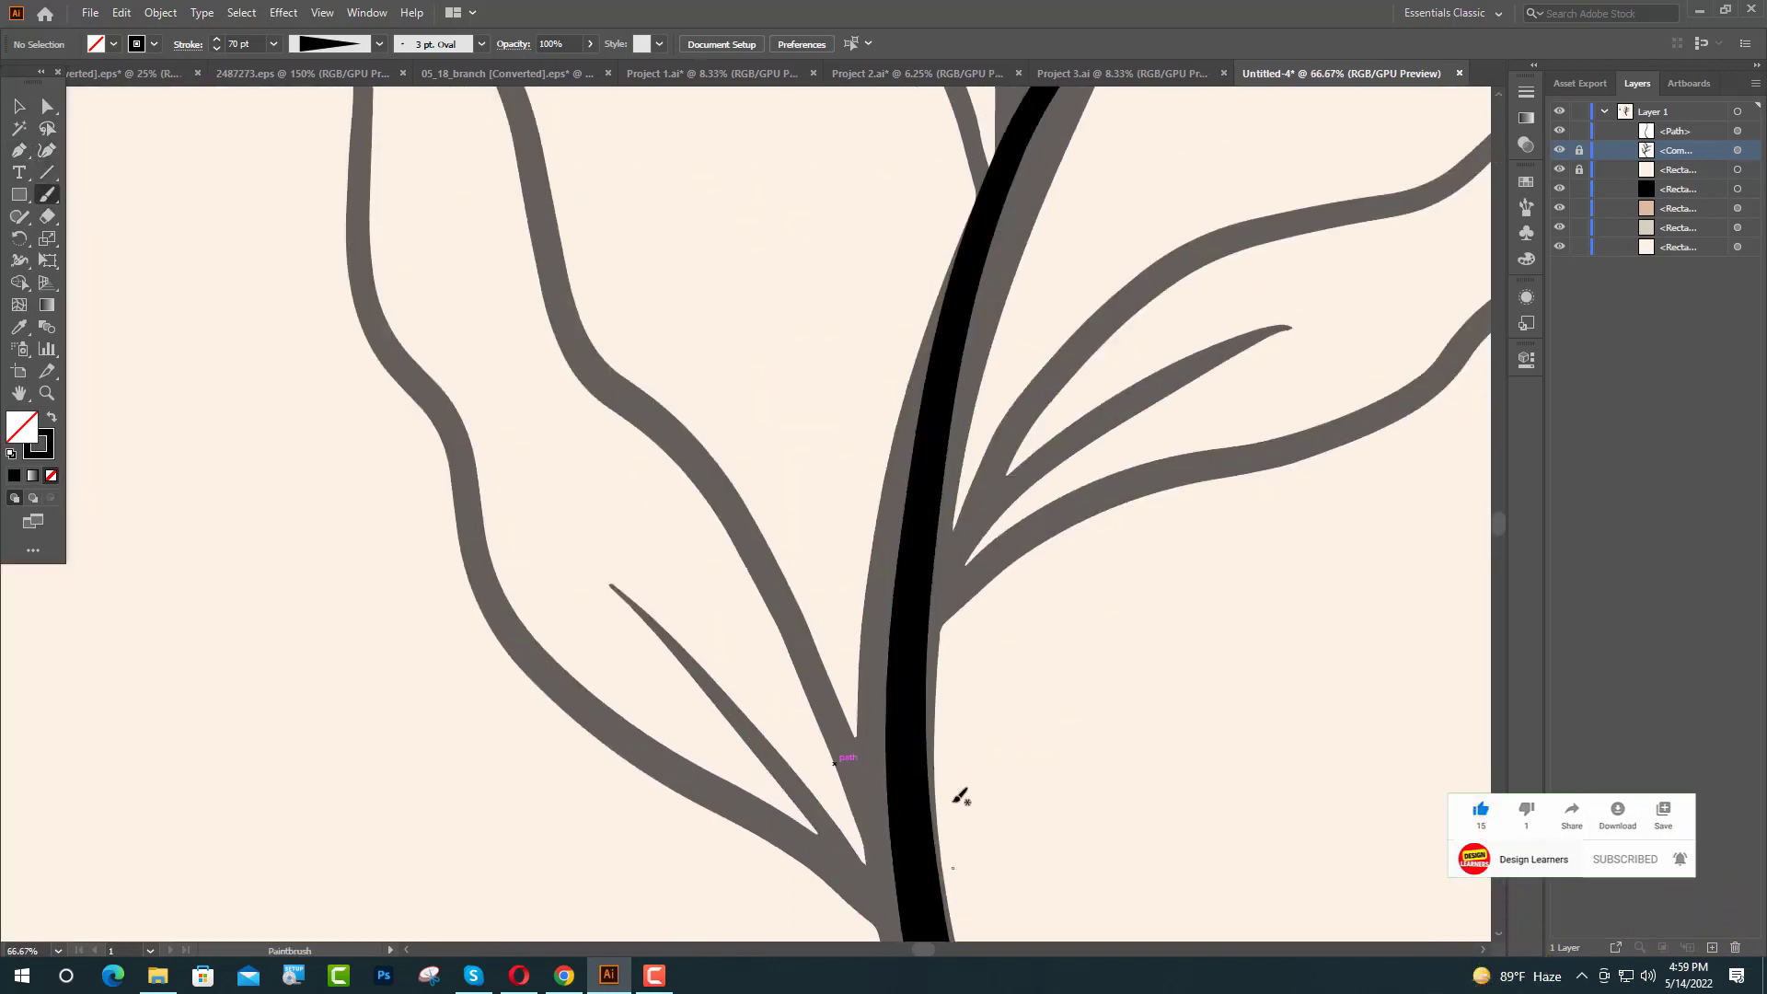
scroll(960, 797, down, 1)
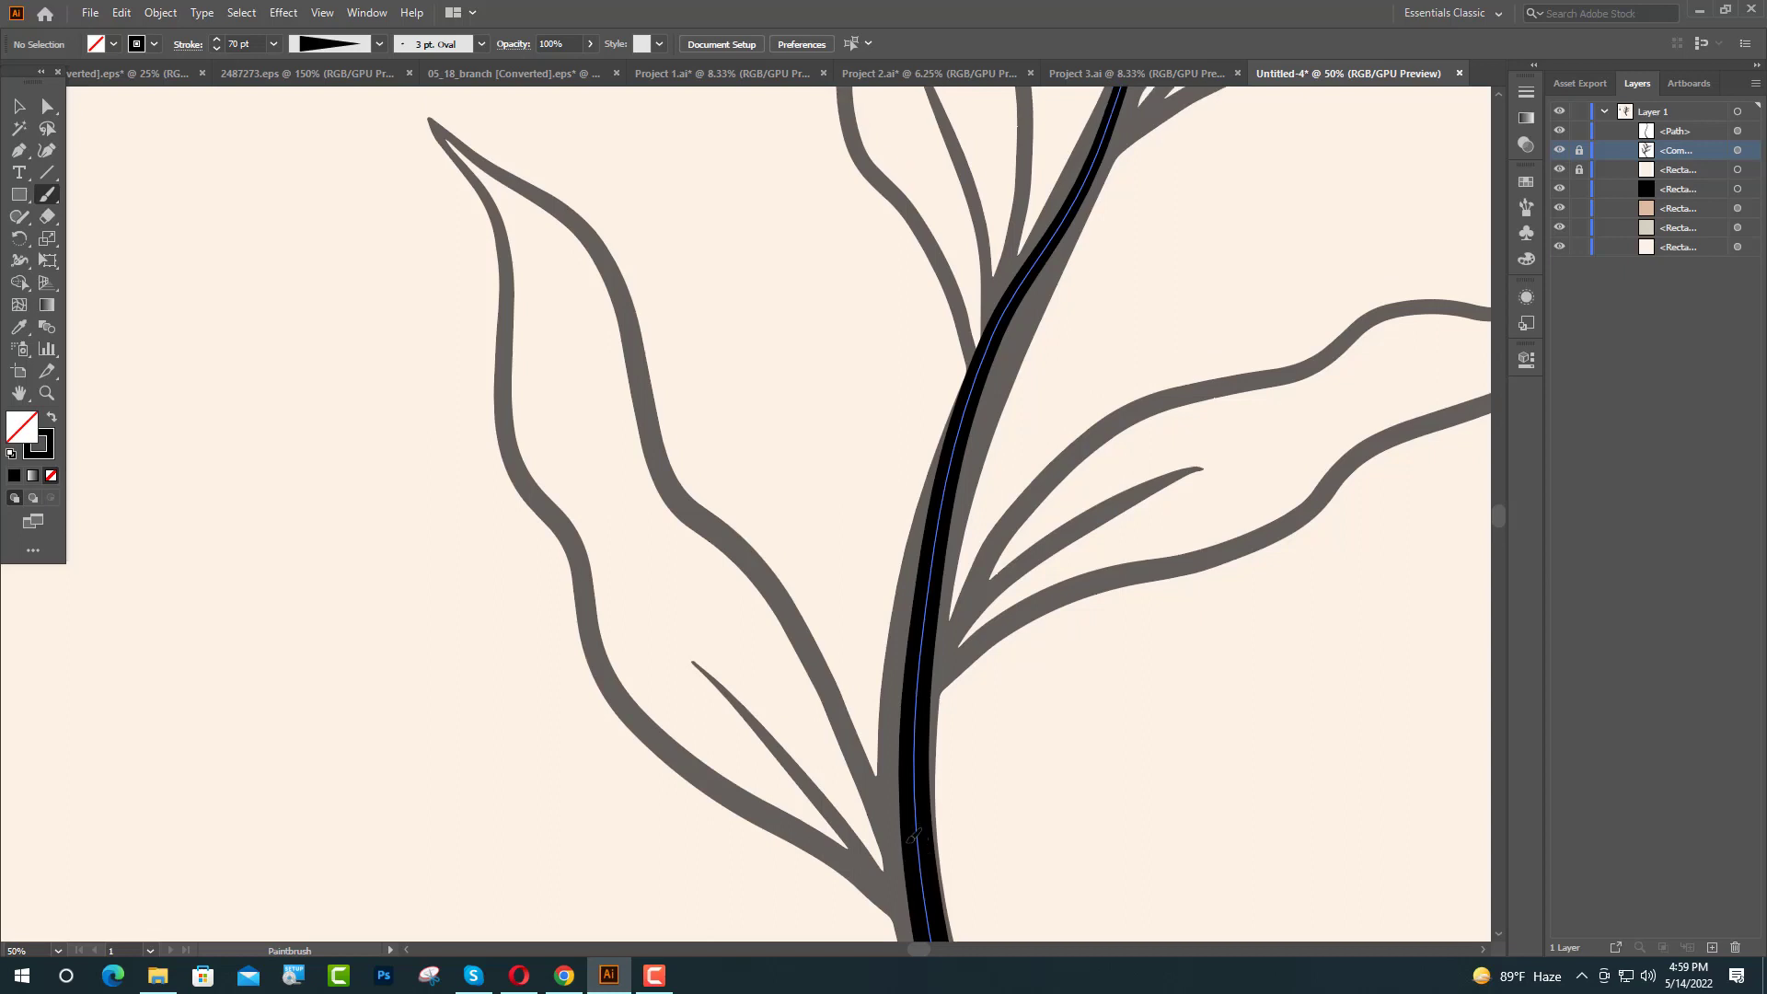
mouse_move(881, 795)
mouse_down()
mouse_move(792, 614)
mouse_move(681, 496)
mouse_move(574, 230)
mouse_move(432, 122)
mouse_move(502, 261)
mouse_move(520, 439)
mouse_move(613, 690)
mouse_move(705, 801)
mouse_move(828, 866)
mouse_up()
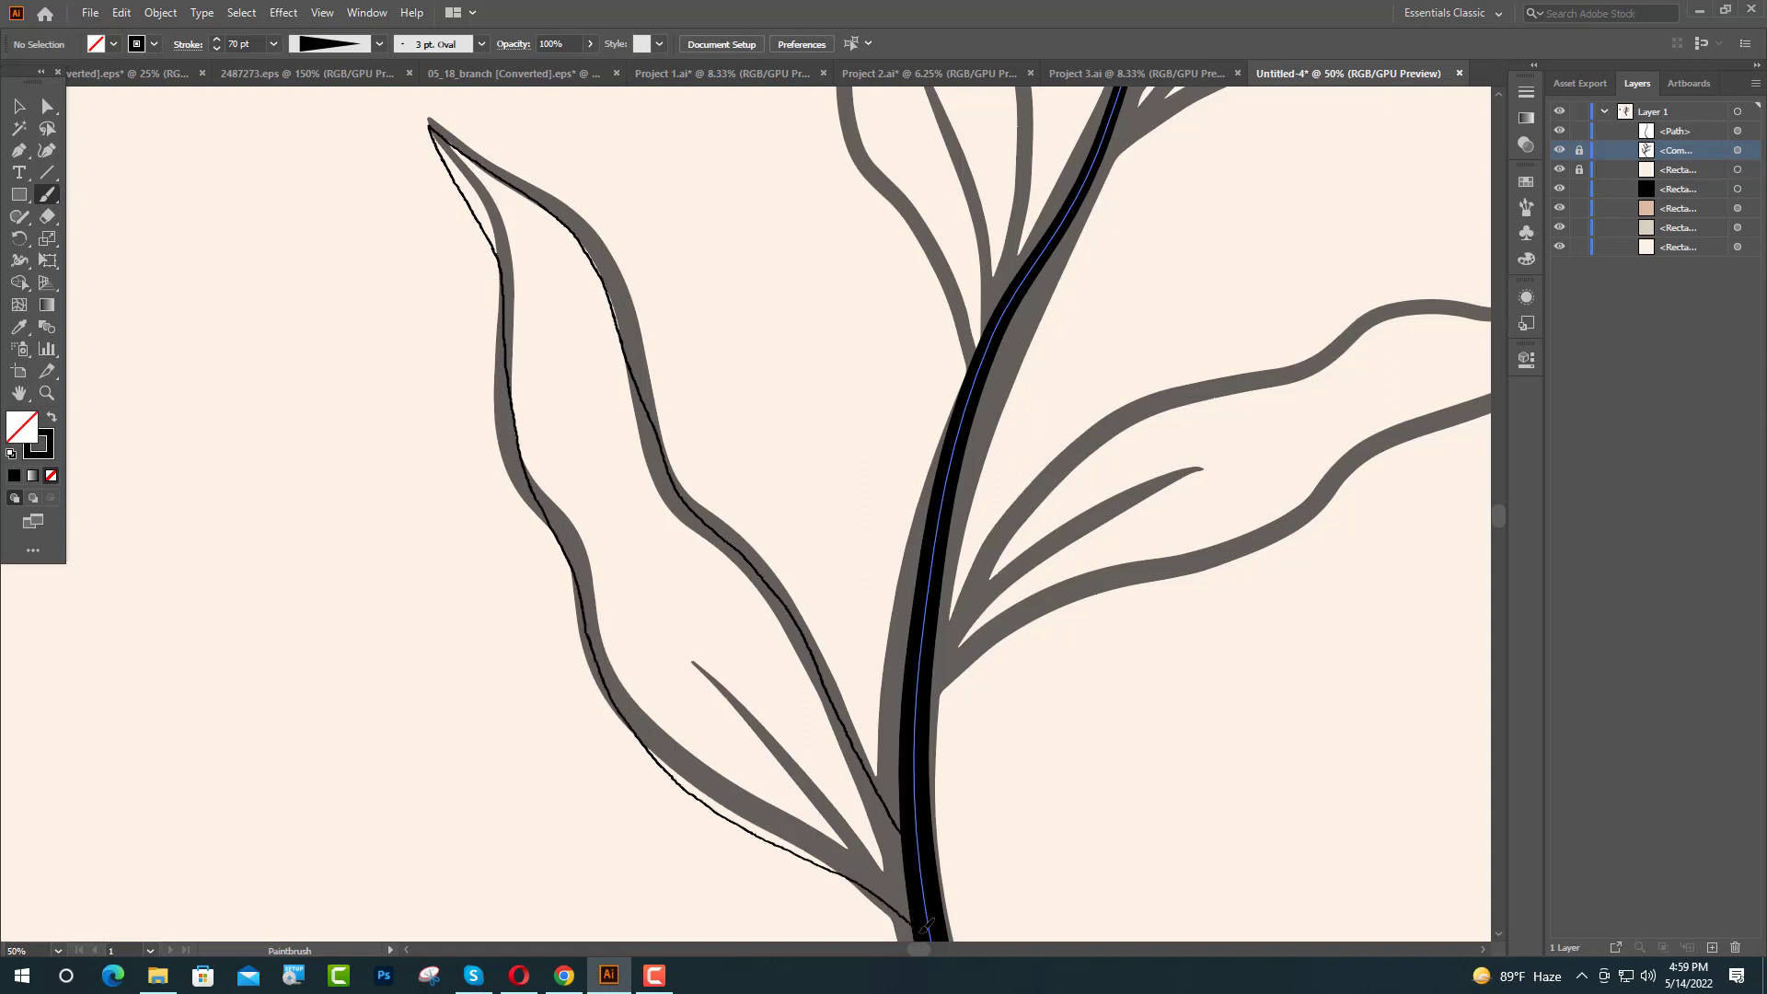
drag(925, 925, 926, 924)
Step: Paint the lower-right leaf's outline over the reference as one stroke starting and ending at the stem
key(ctrl+minus)
key(ctrl+minus)
key(ctrl+plus)
key(ctrl+plus)
key(ctrl+plus)
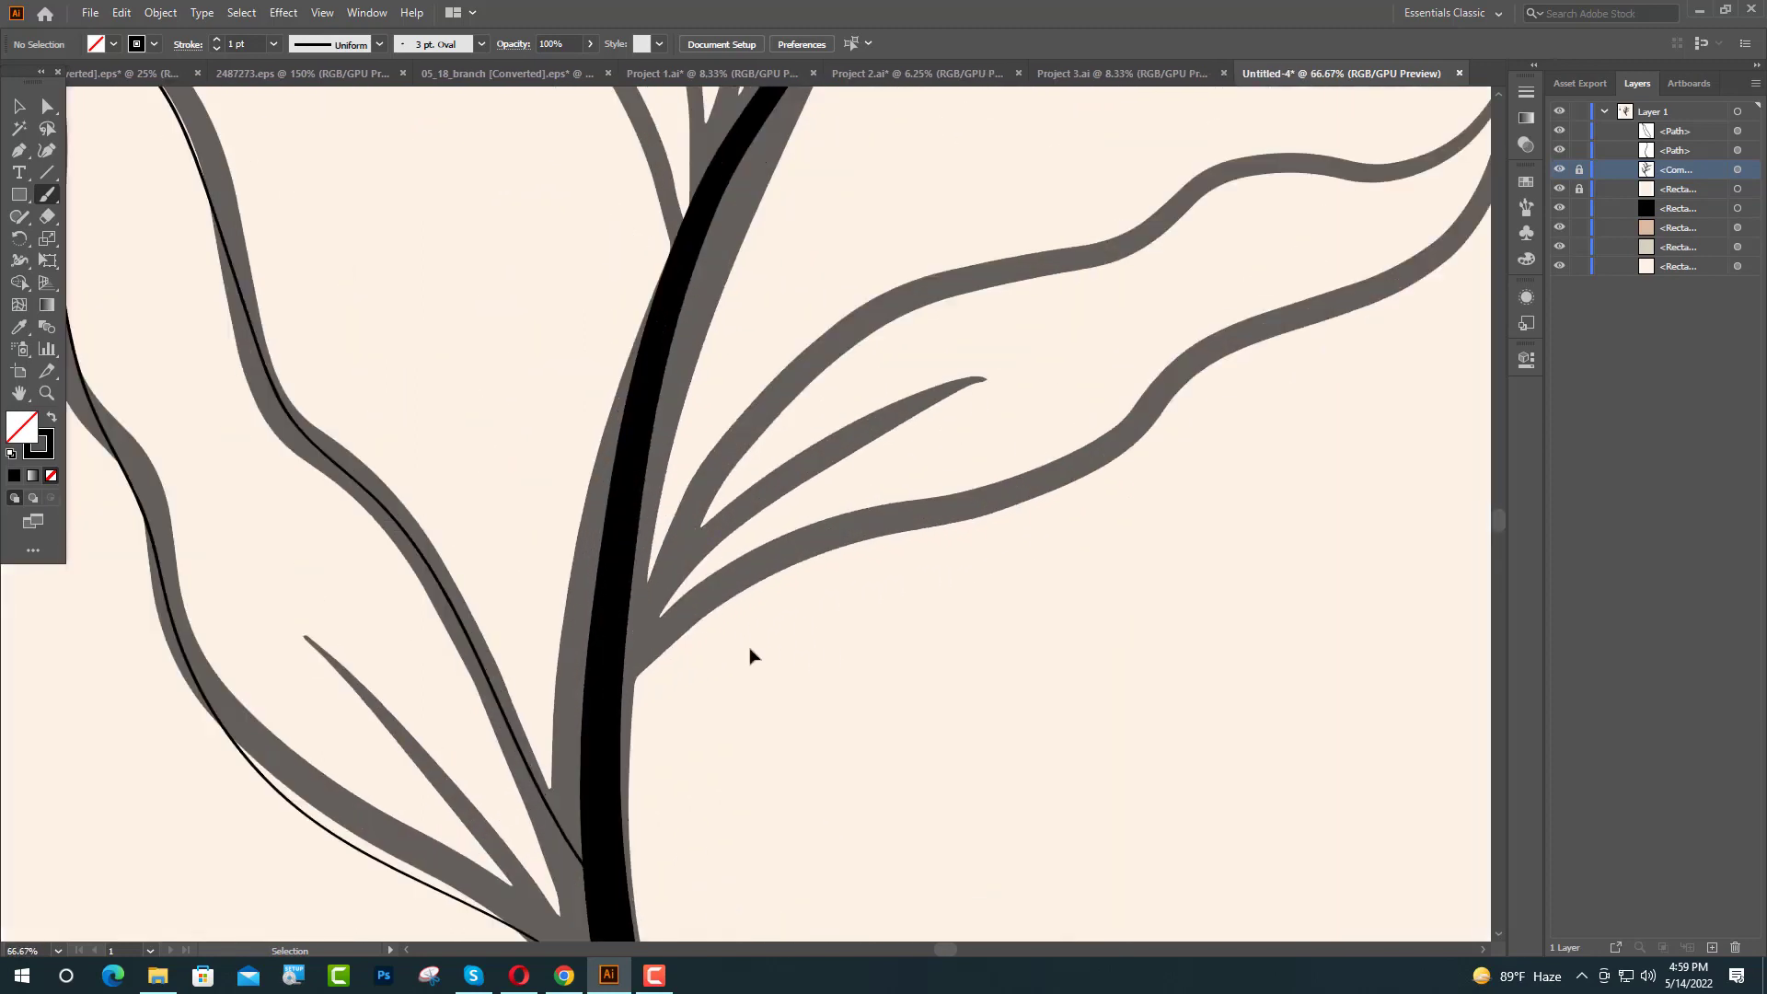
scroll(750, 656, down, 3)
scroll(725, 742, up, 1)
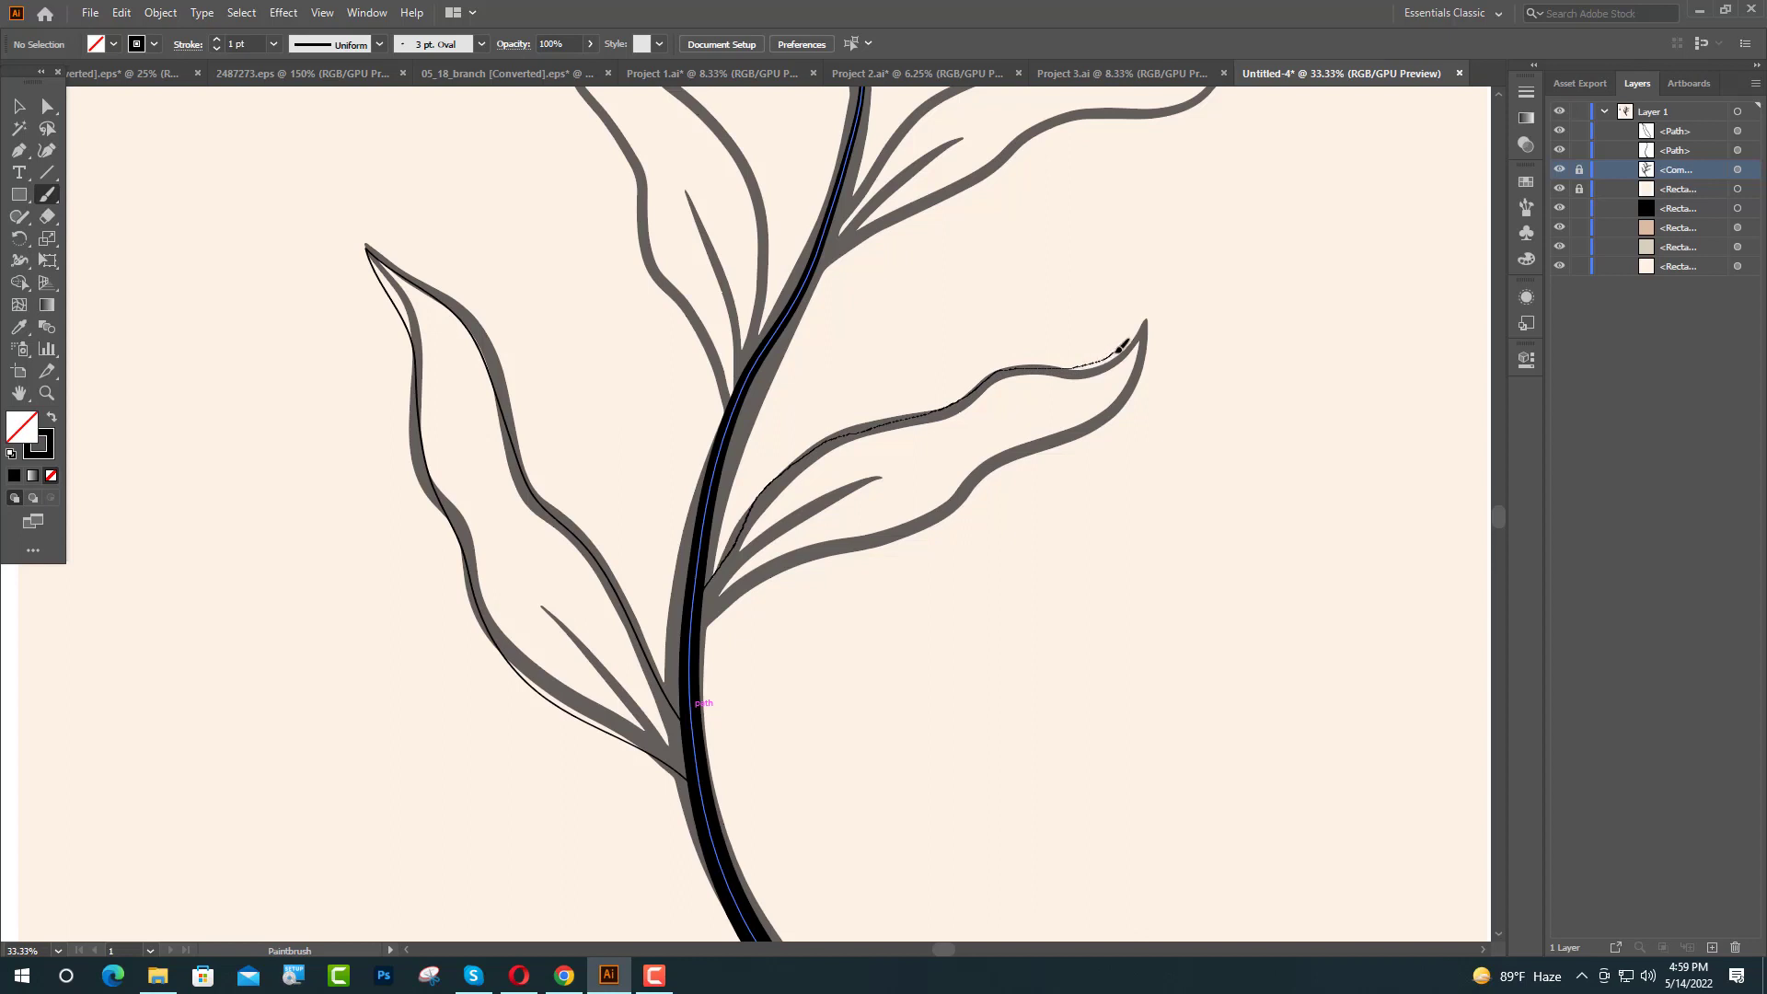
drag(1149, 325, 1122, 406)
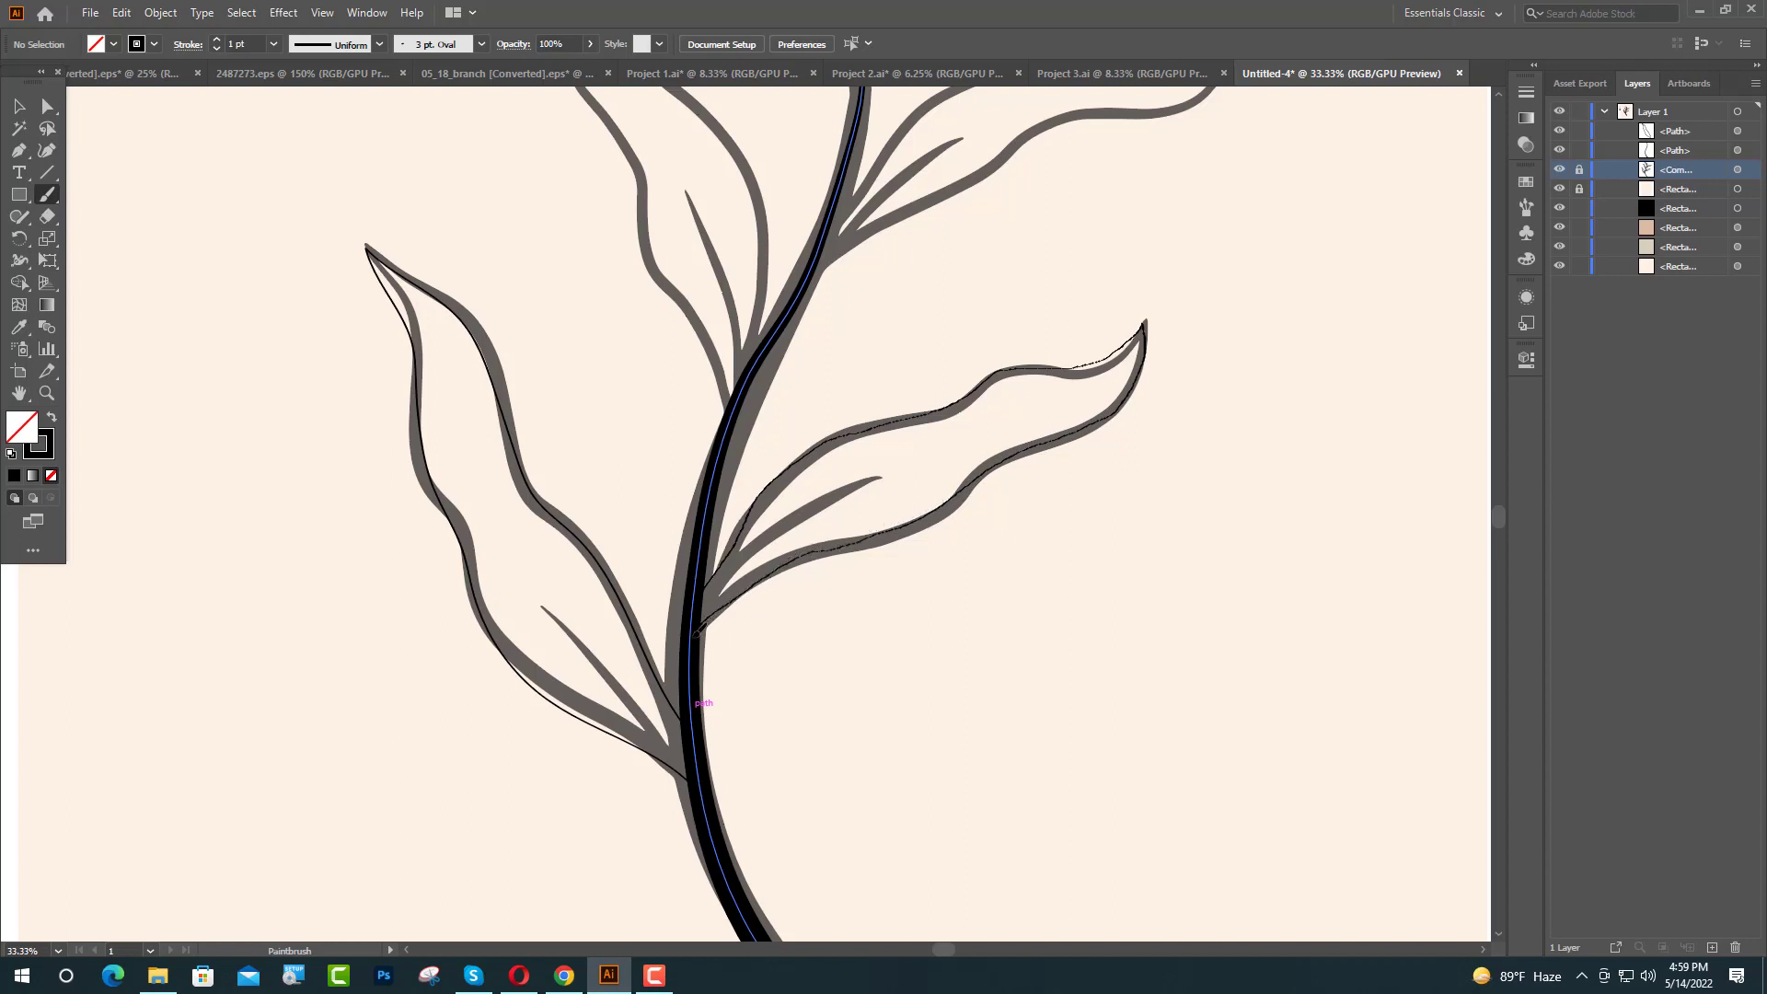
Step: Trace the upper-left leaf's outline with the Paintbrush, along both edges and back to the stem
scroll(696, 633, up, 5)
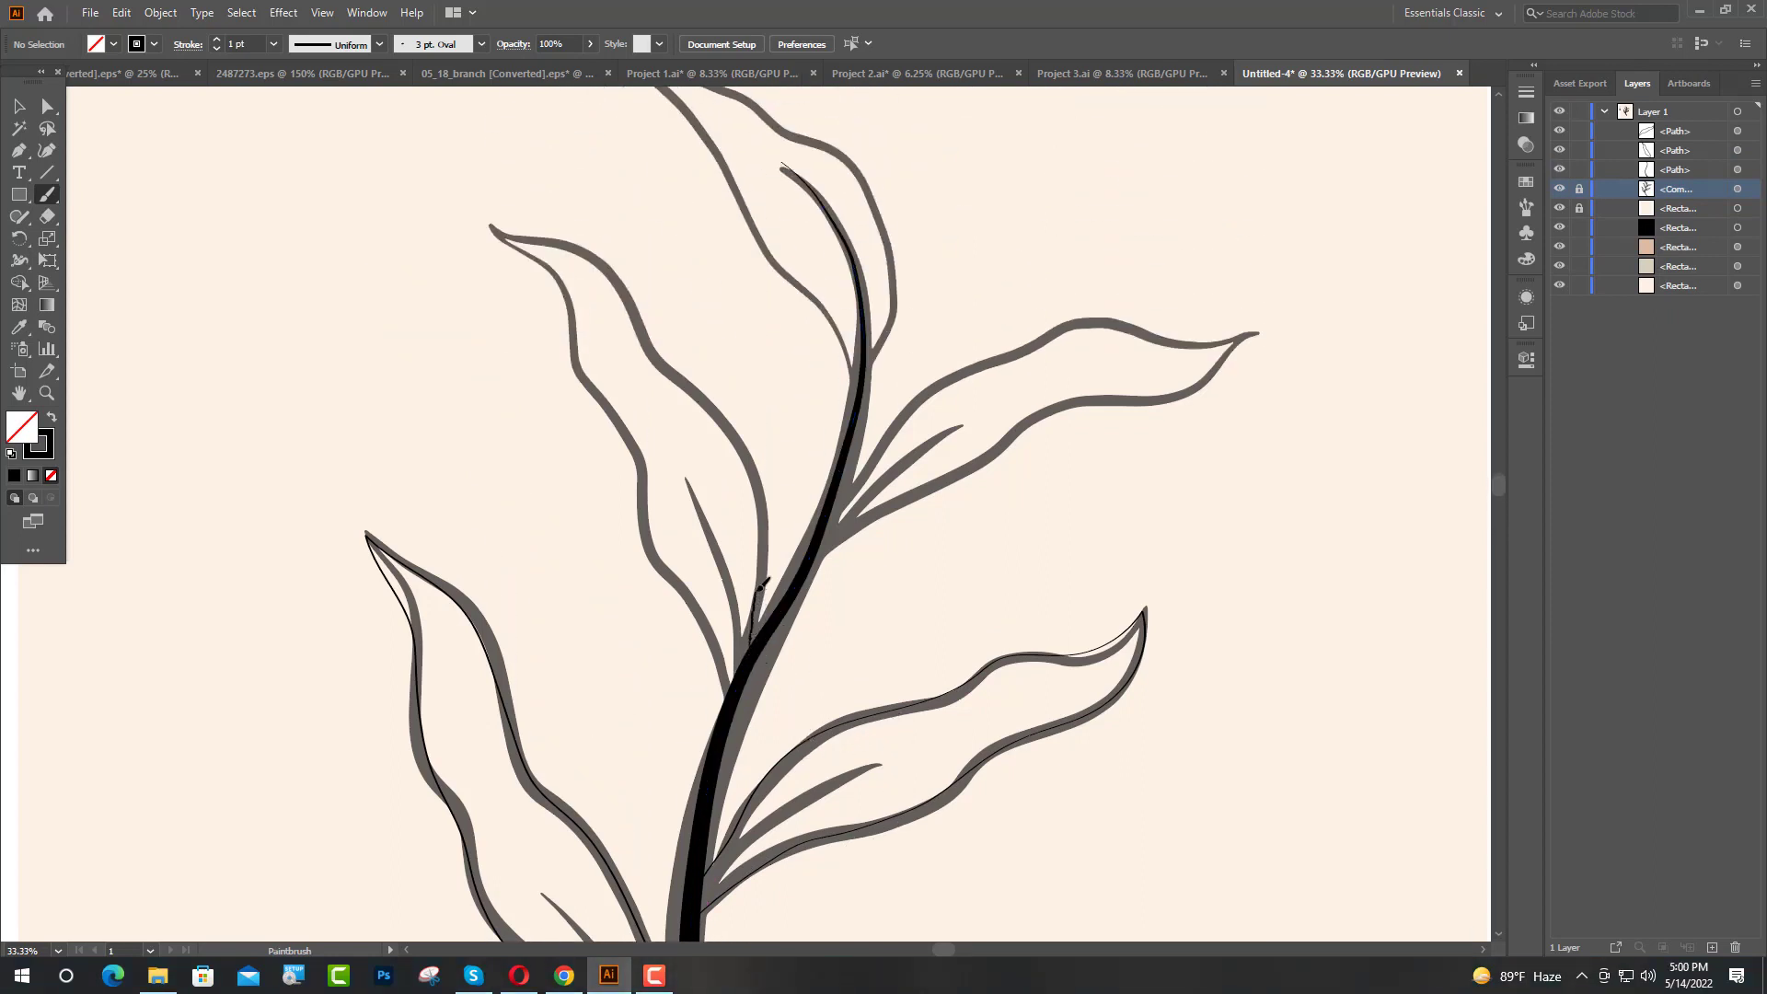
drag(765, 503, 751, 455)
drag(652, 342, 643, 310)
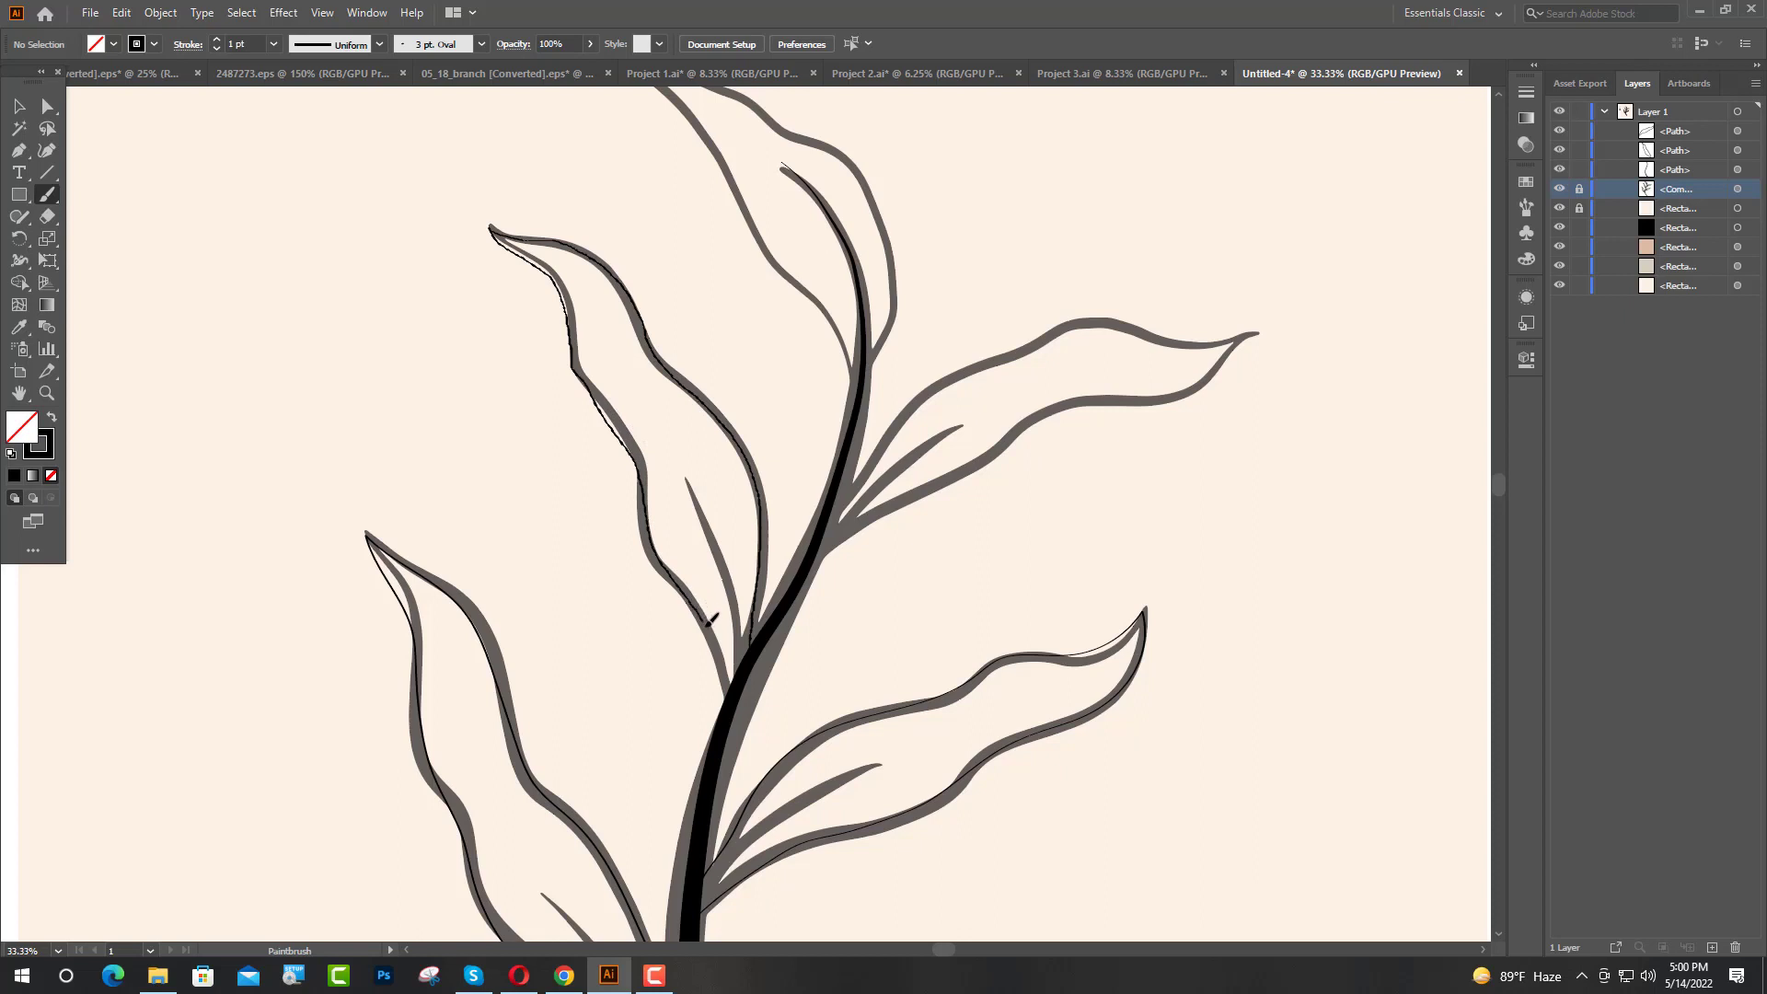
drag(736, 685, 763, 698)
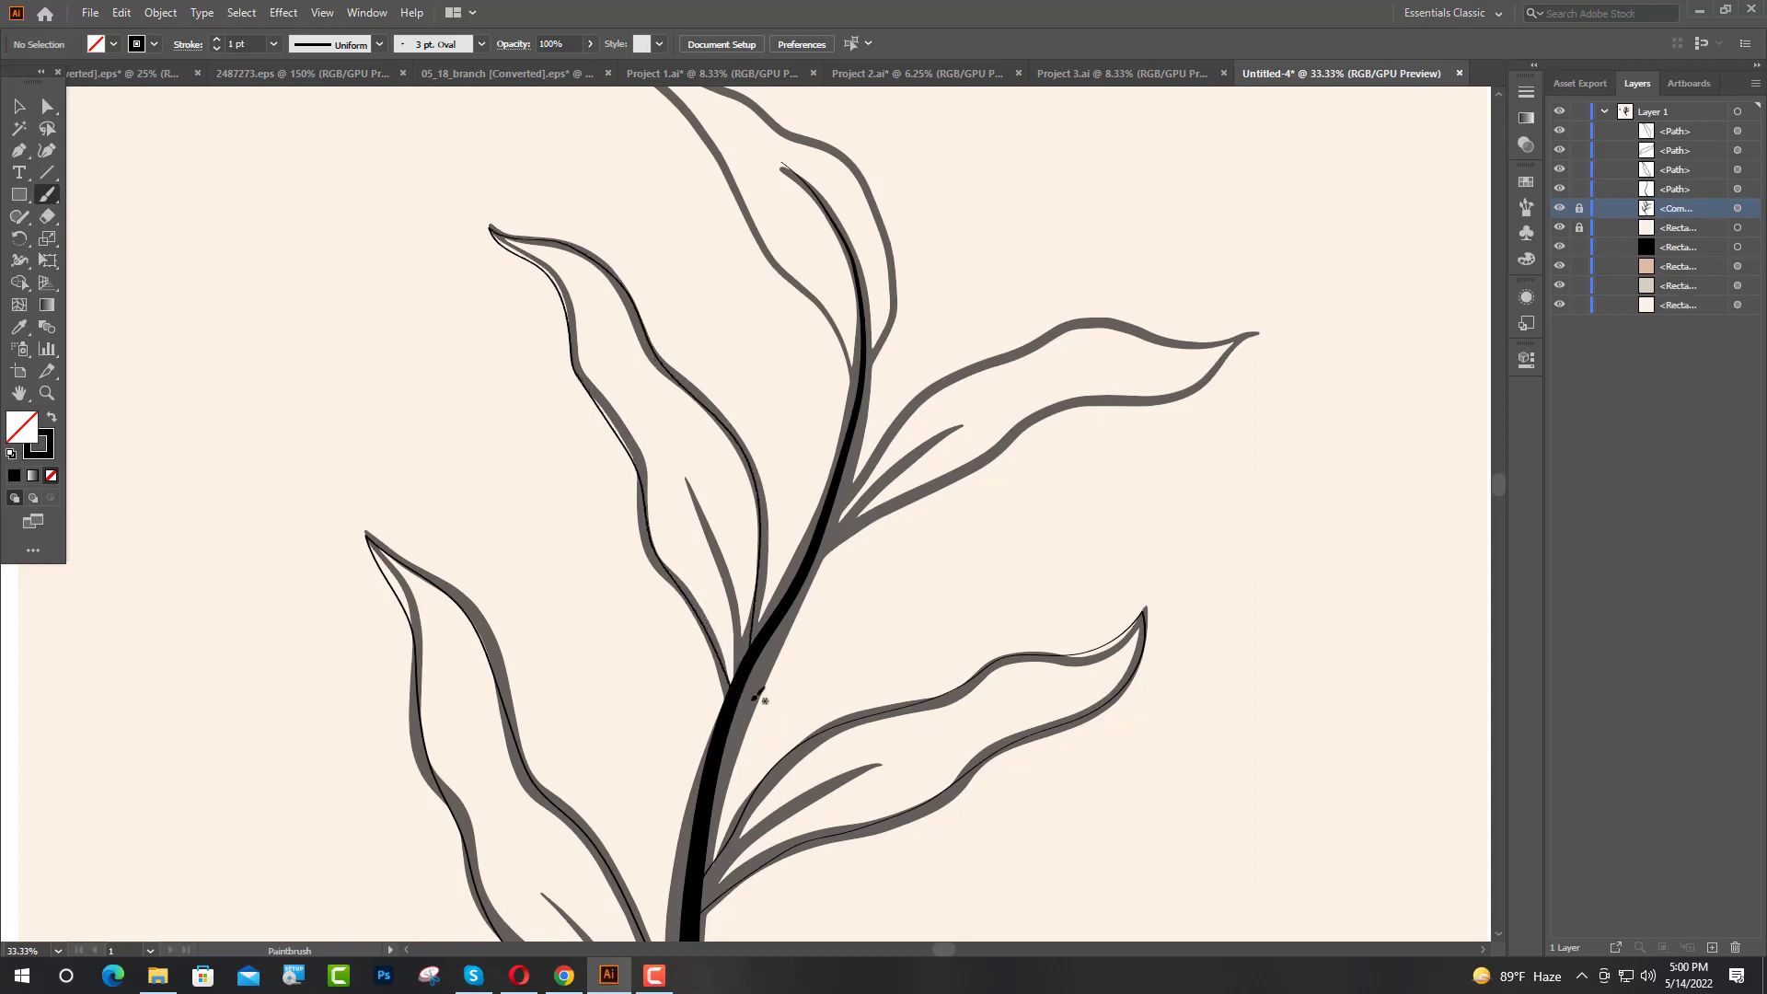
Step: Trace the upper-right leaf's outline over the reference with the Paintbrush, from the stem to the tip and back
scroll(869, 521, up, 1)
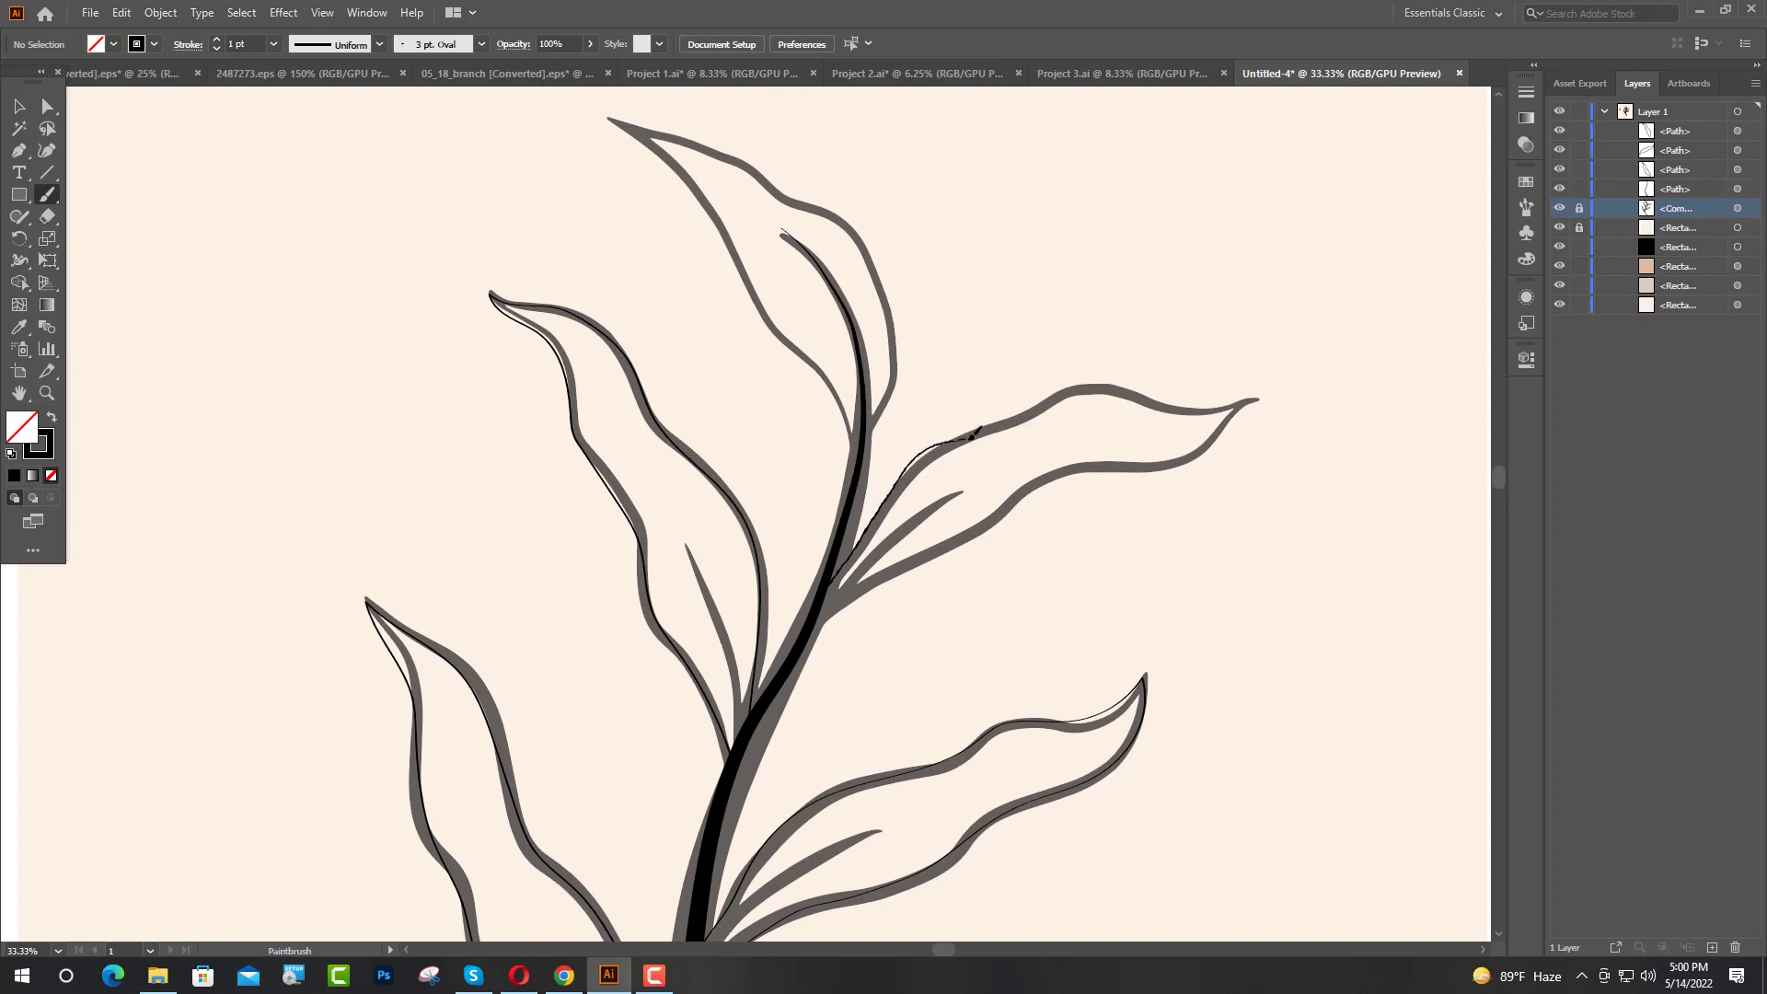
drag(1081, 390, 1148, 408)
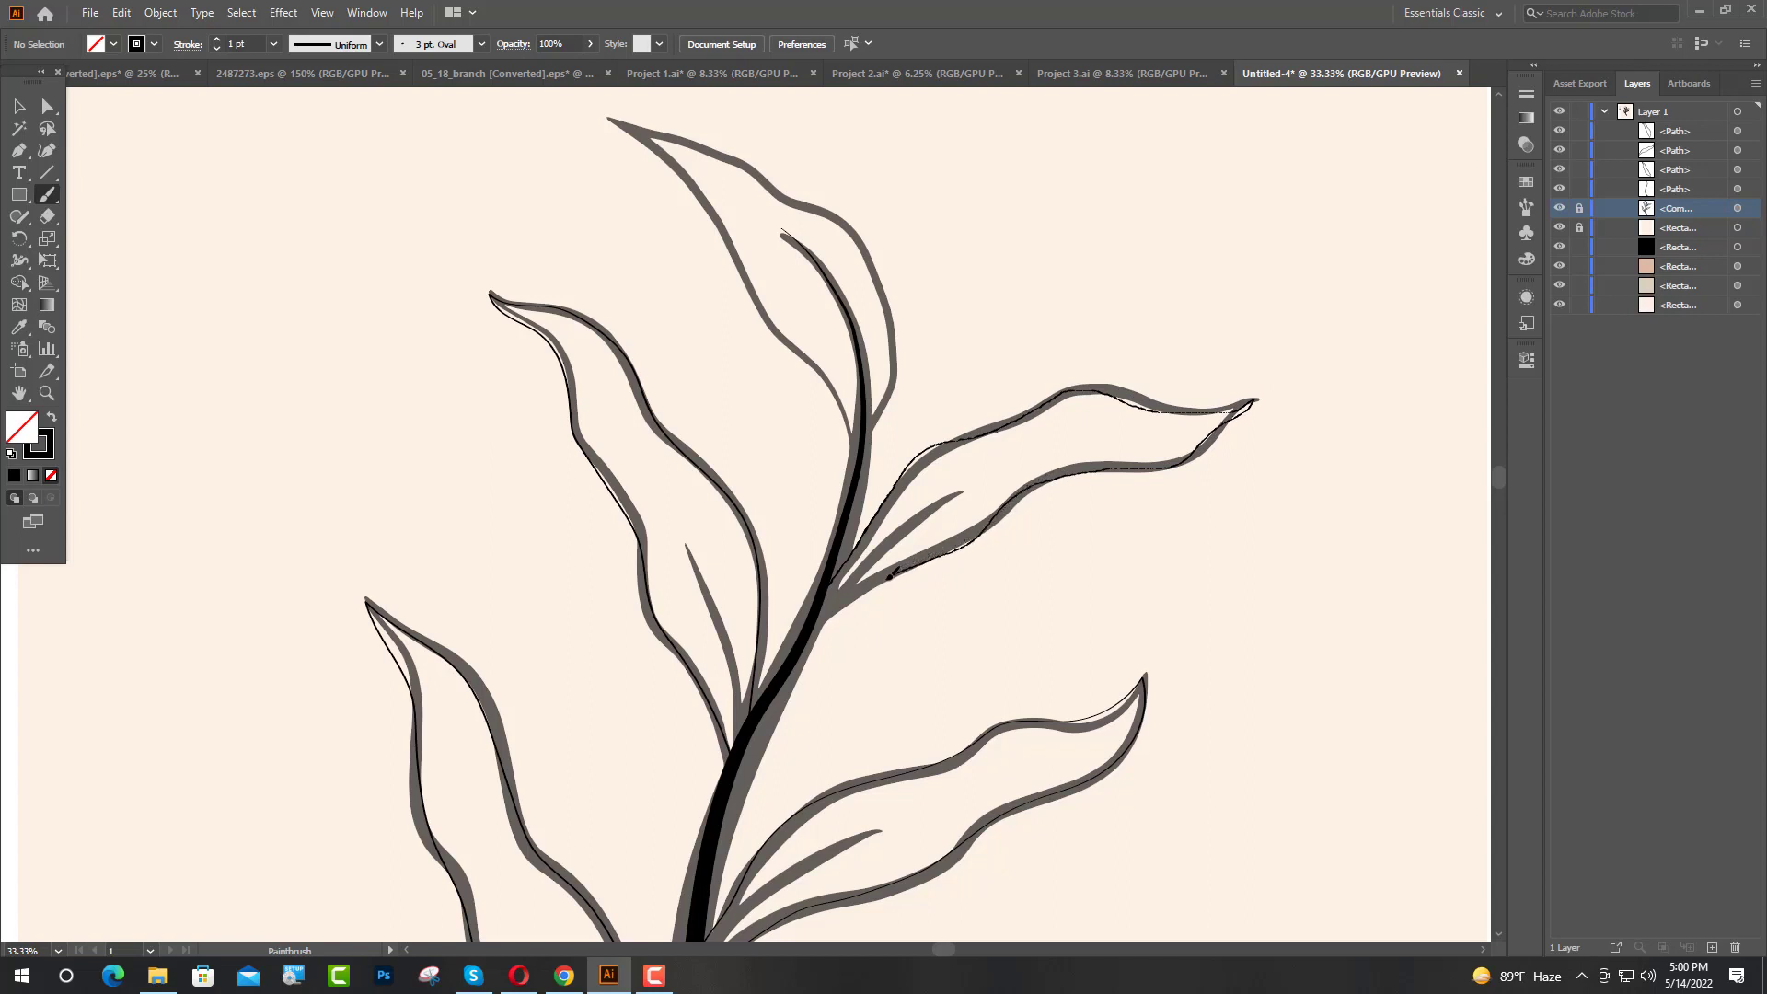
drag(818, 614, 820, 612)
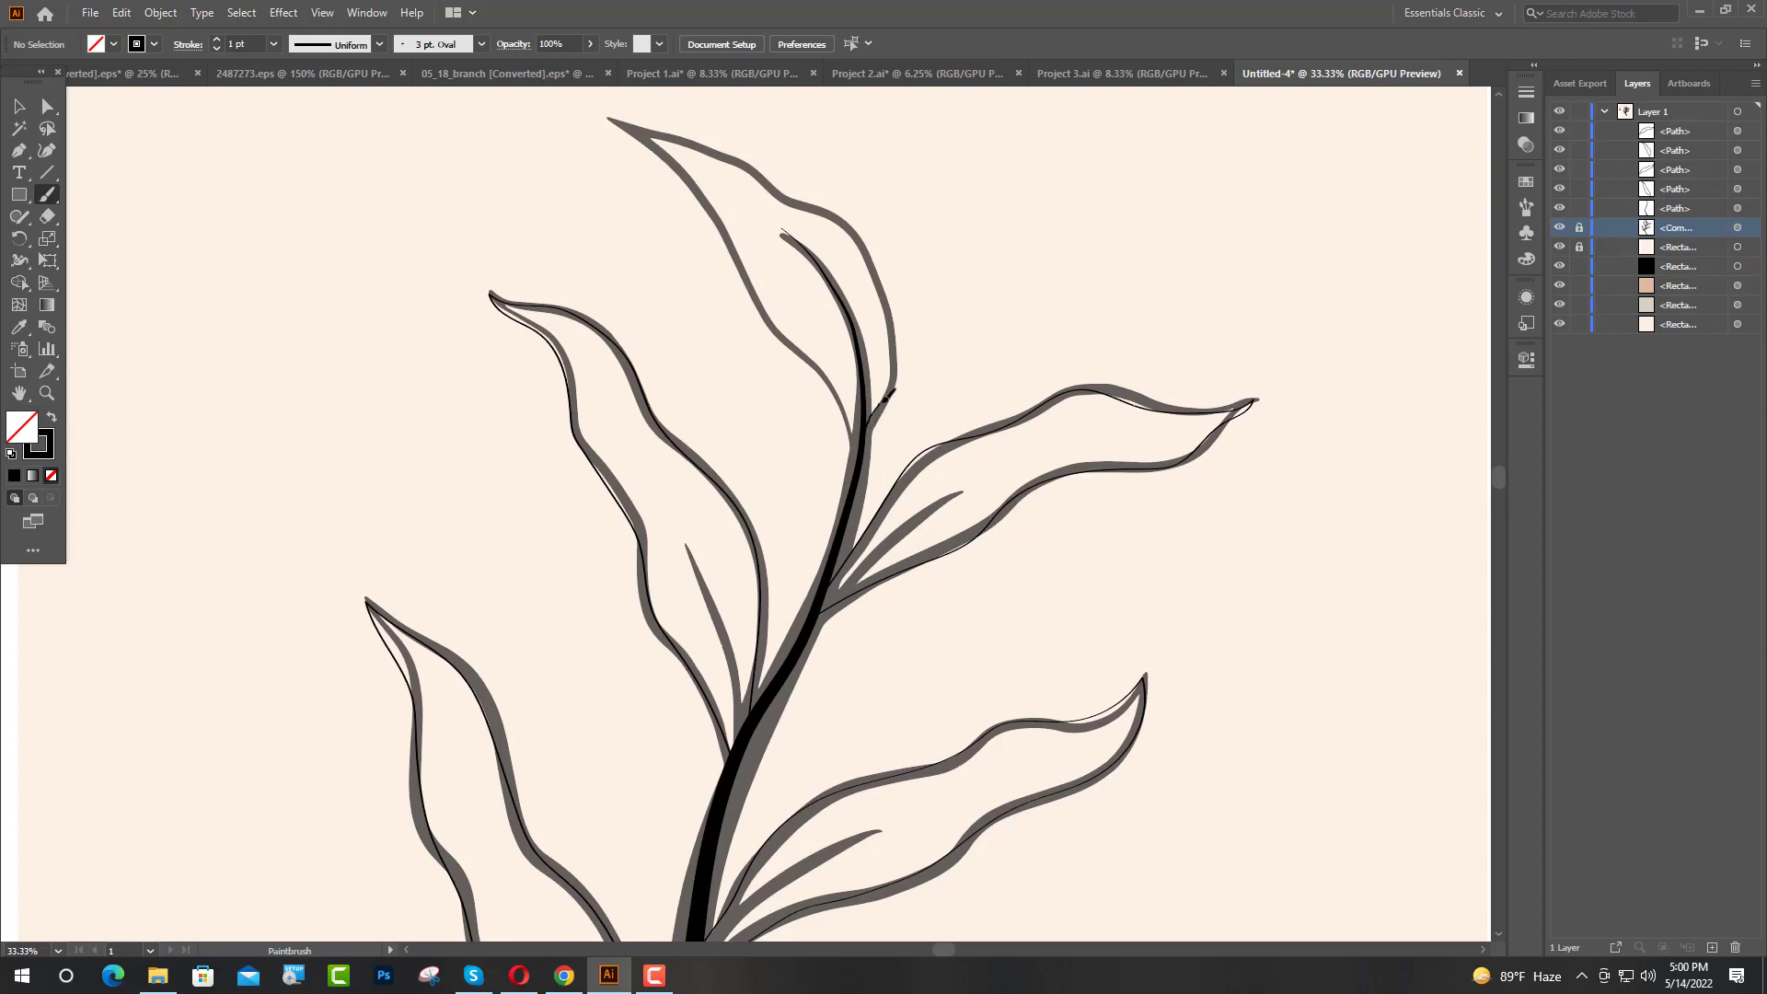
Step: Paint the topmost leaf's outline over the reference as one Paintbrush stroke starting and ending at the stem
drag(897, 353, 865, 237)
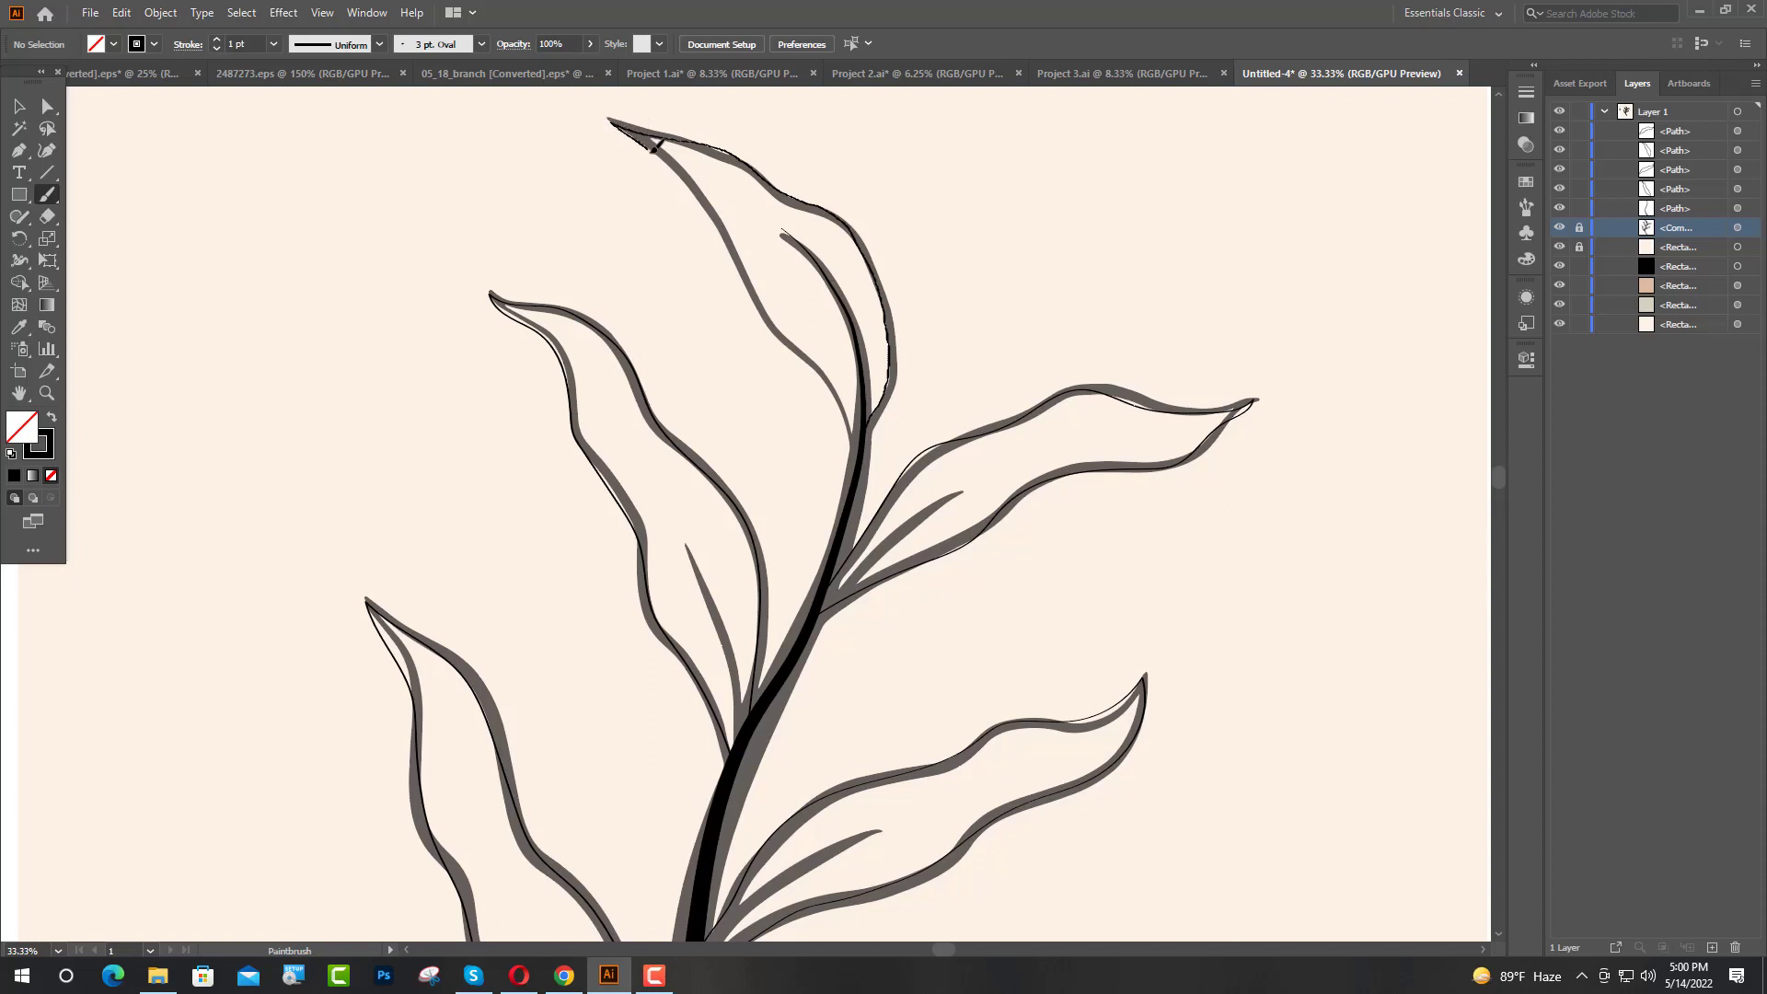
drag(737, 260, 758, 306)
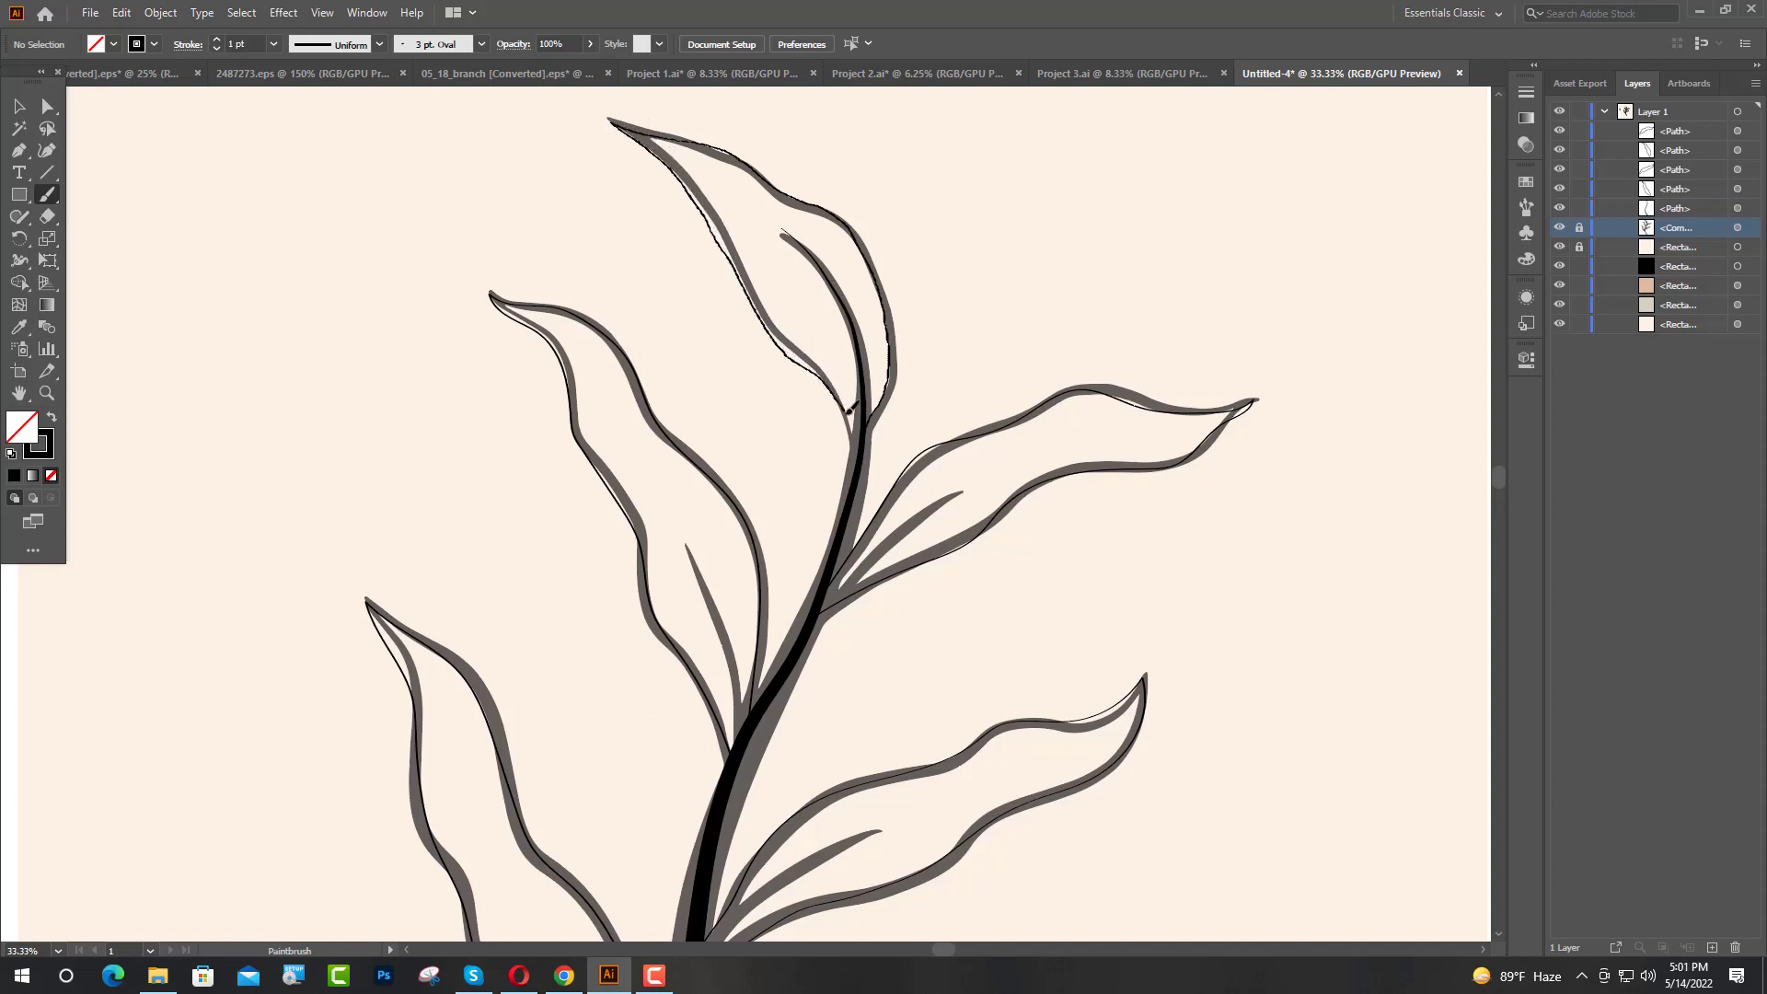
drag(866, 440, 868, 439)
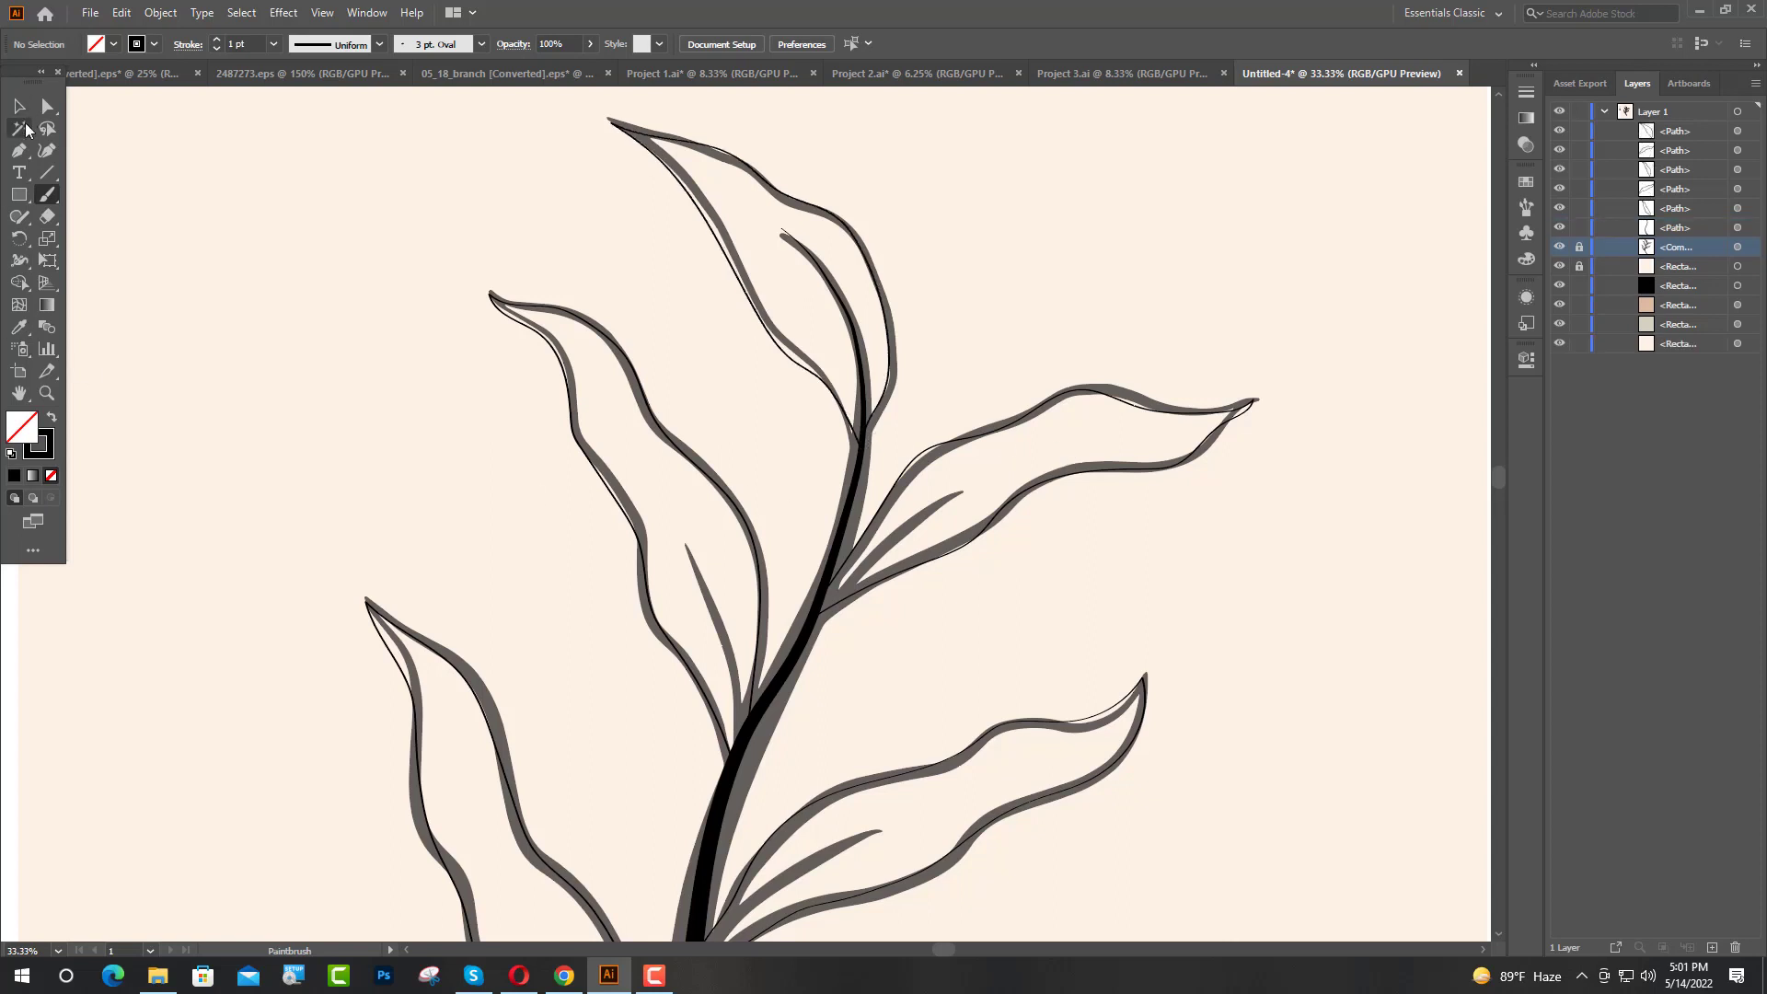
Step: Set the lower-left leaf outline's stroke weight to 10 pt
click(19, 107)
click(714, 726)
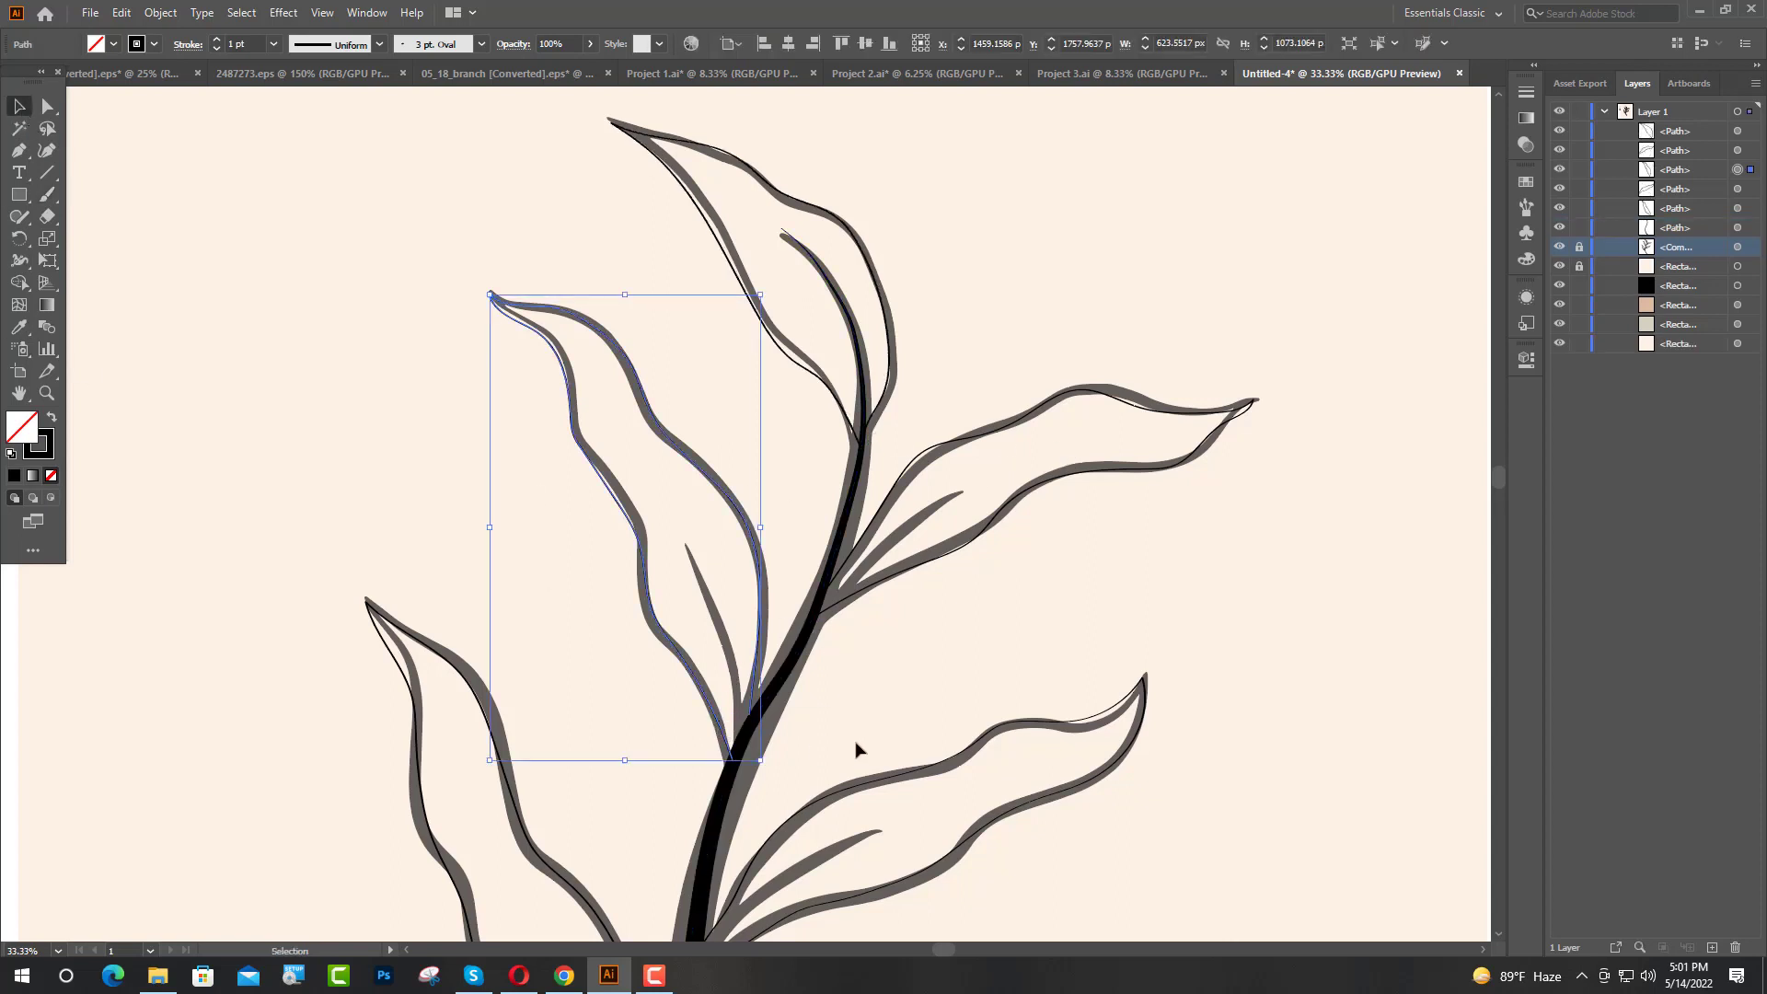
scroll(977, 626, down, 4)
scroll(977, 626, up, 4)
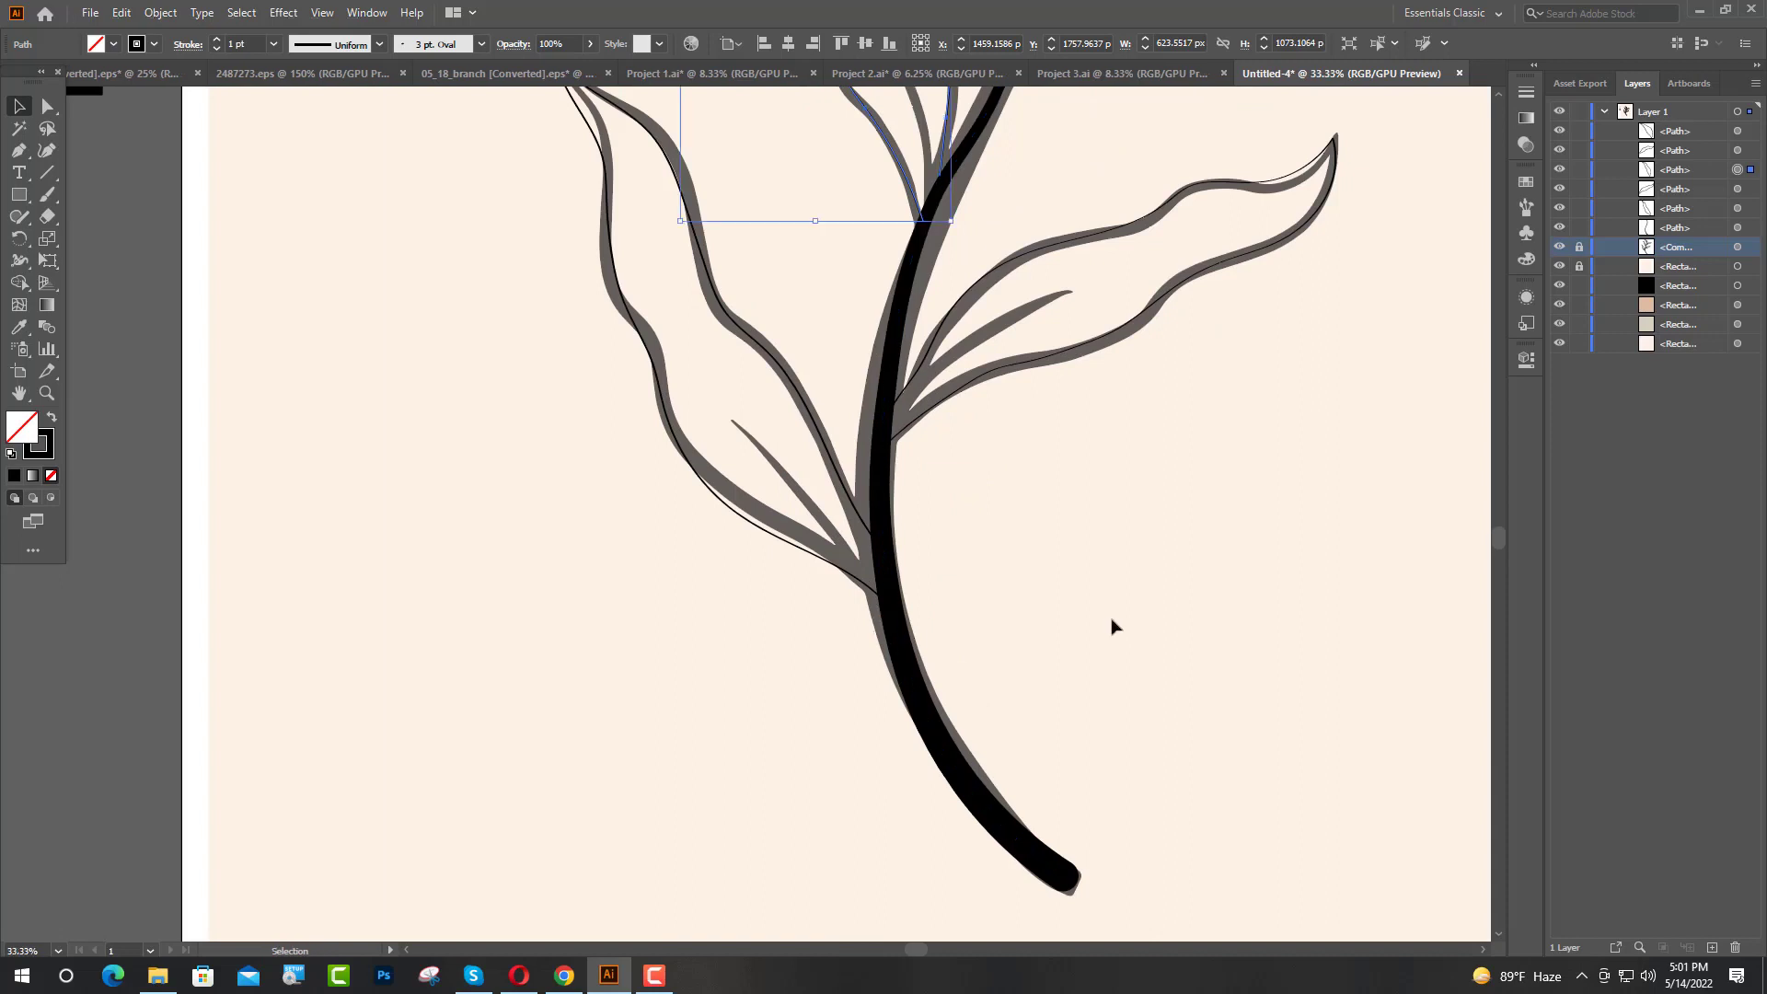
scroll(1112, 622, down, 2)
click(1124, 599)
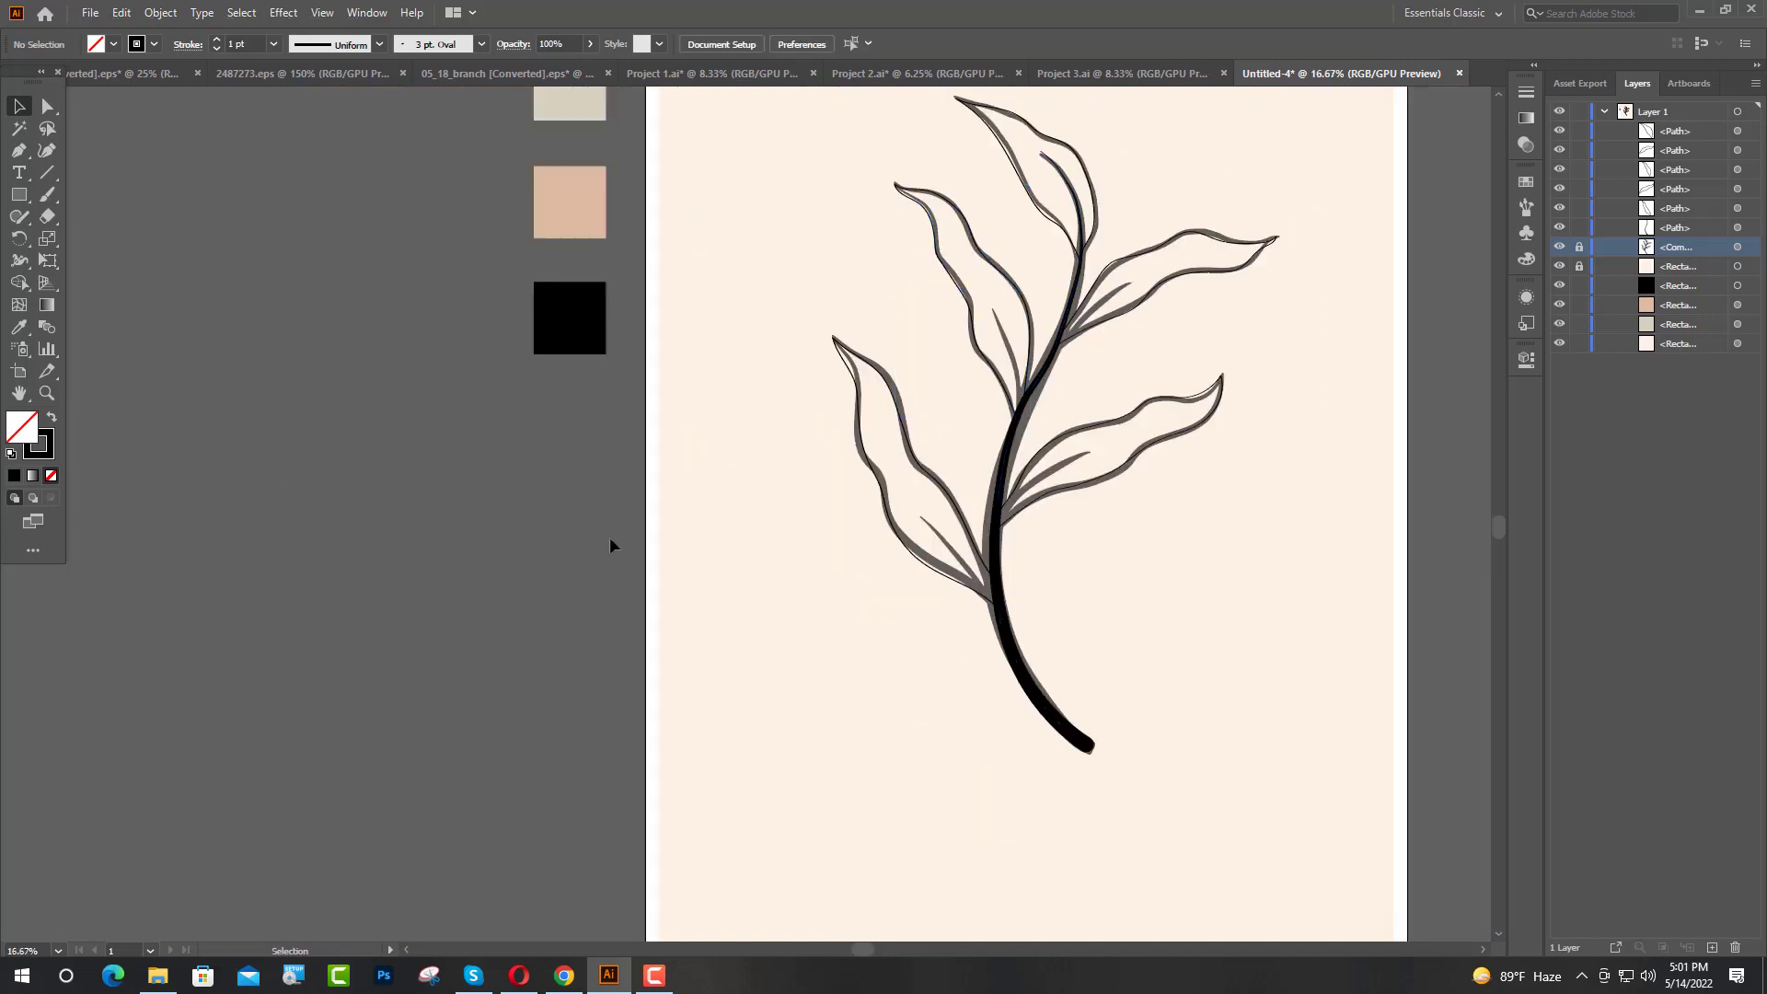
click(930, 561)
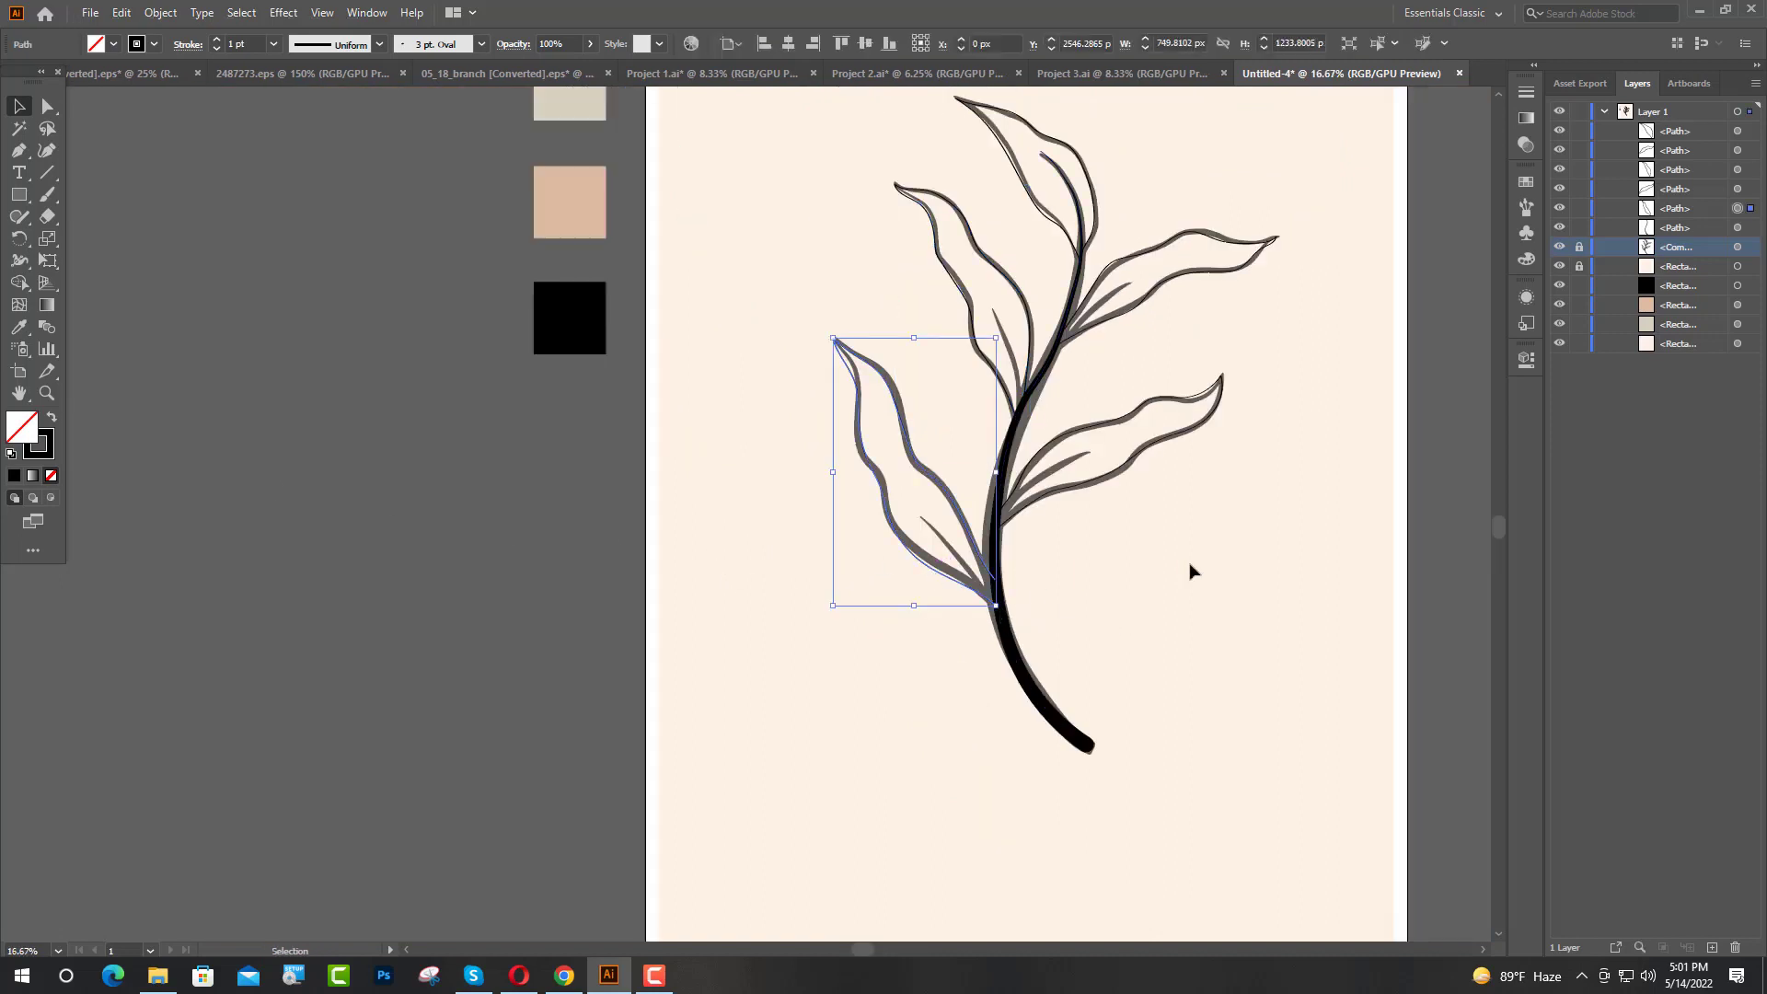
click(1527, 359)
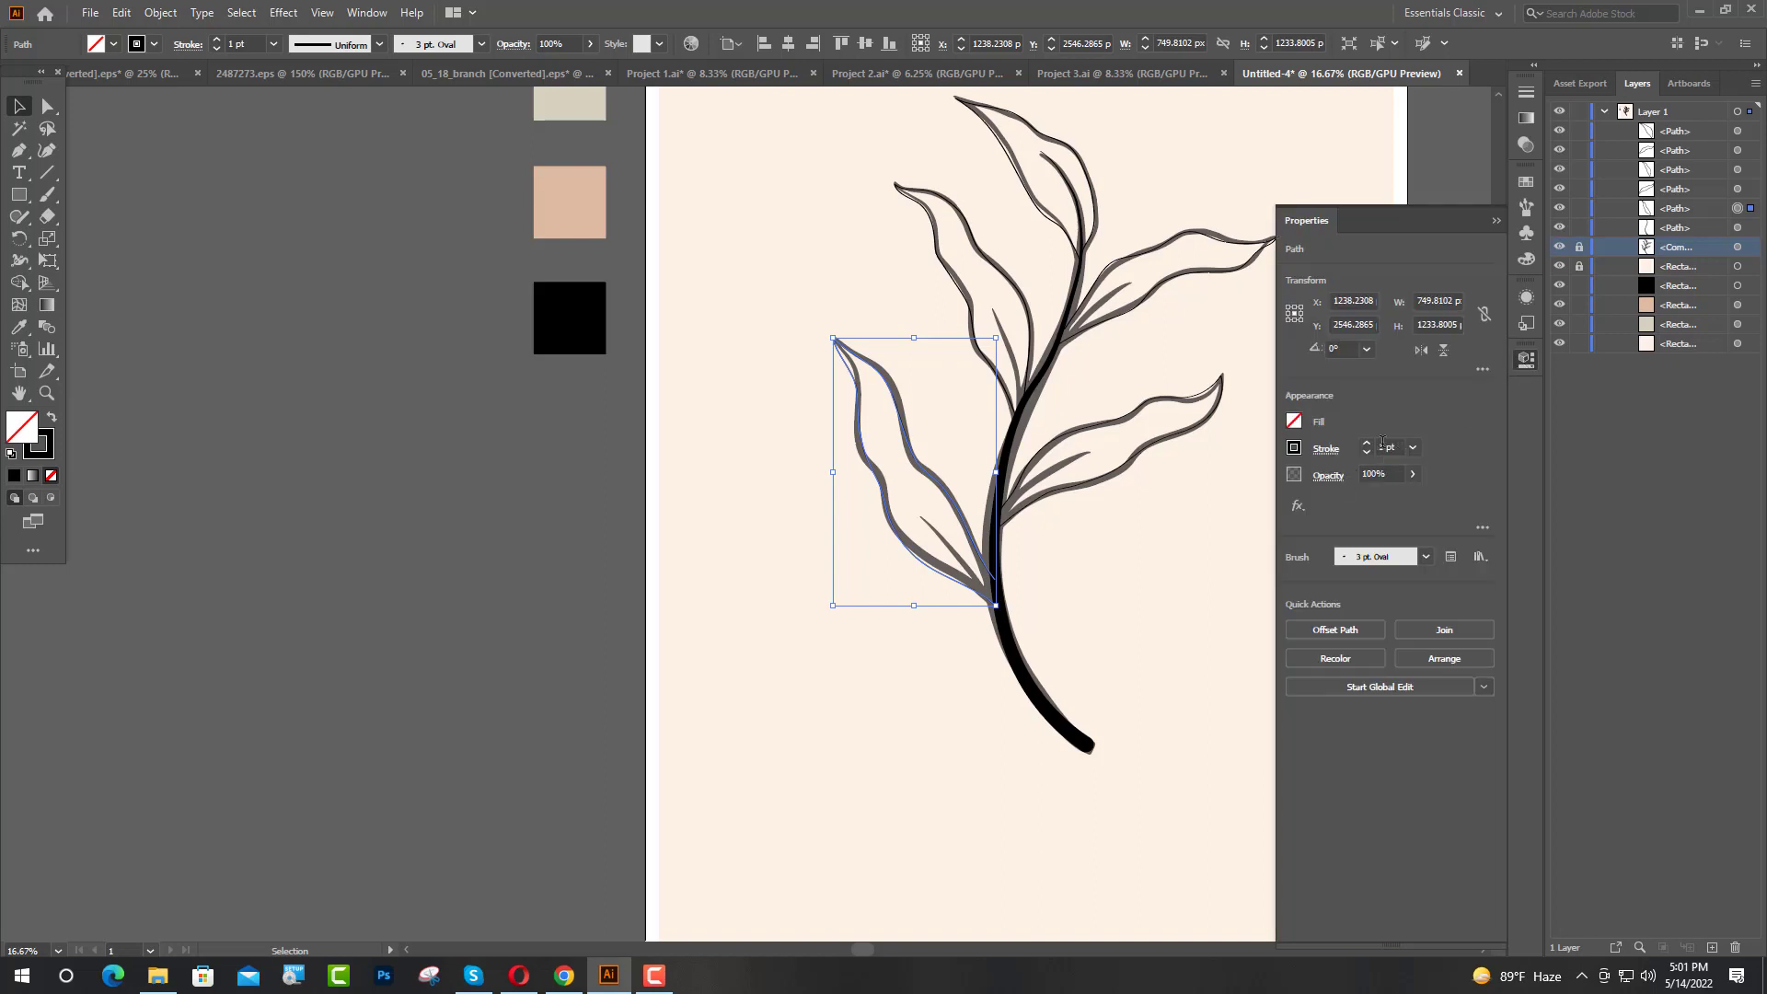
text(0)
key(Return)
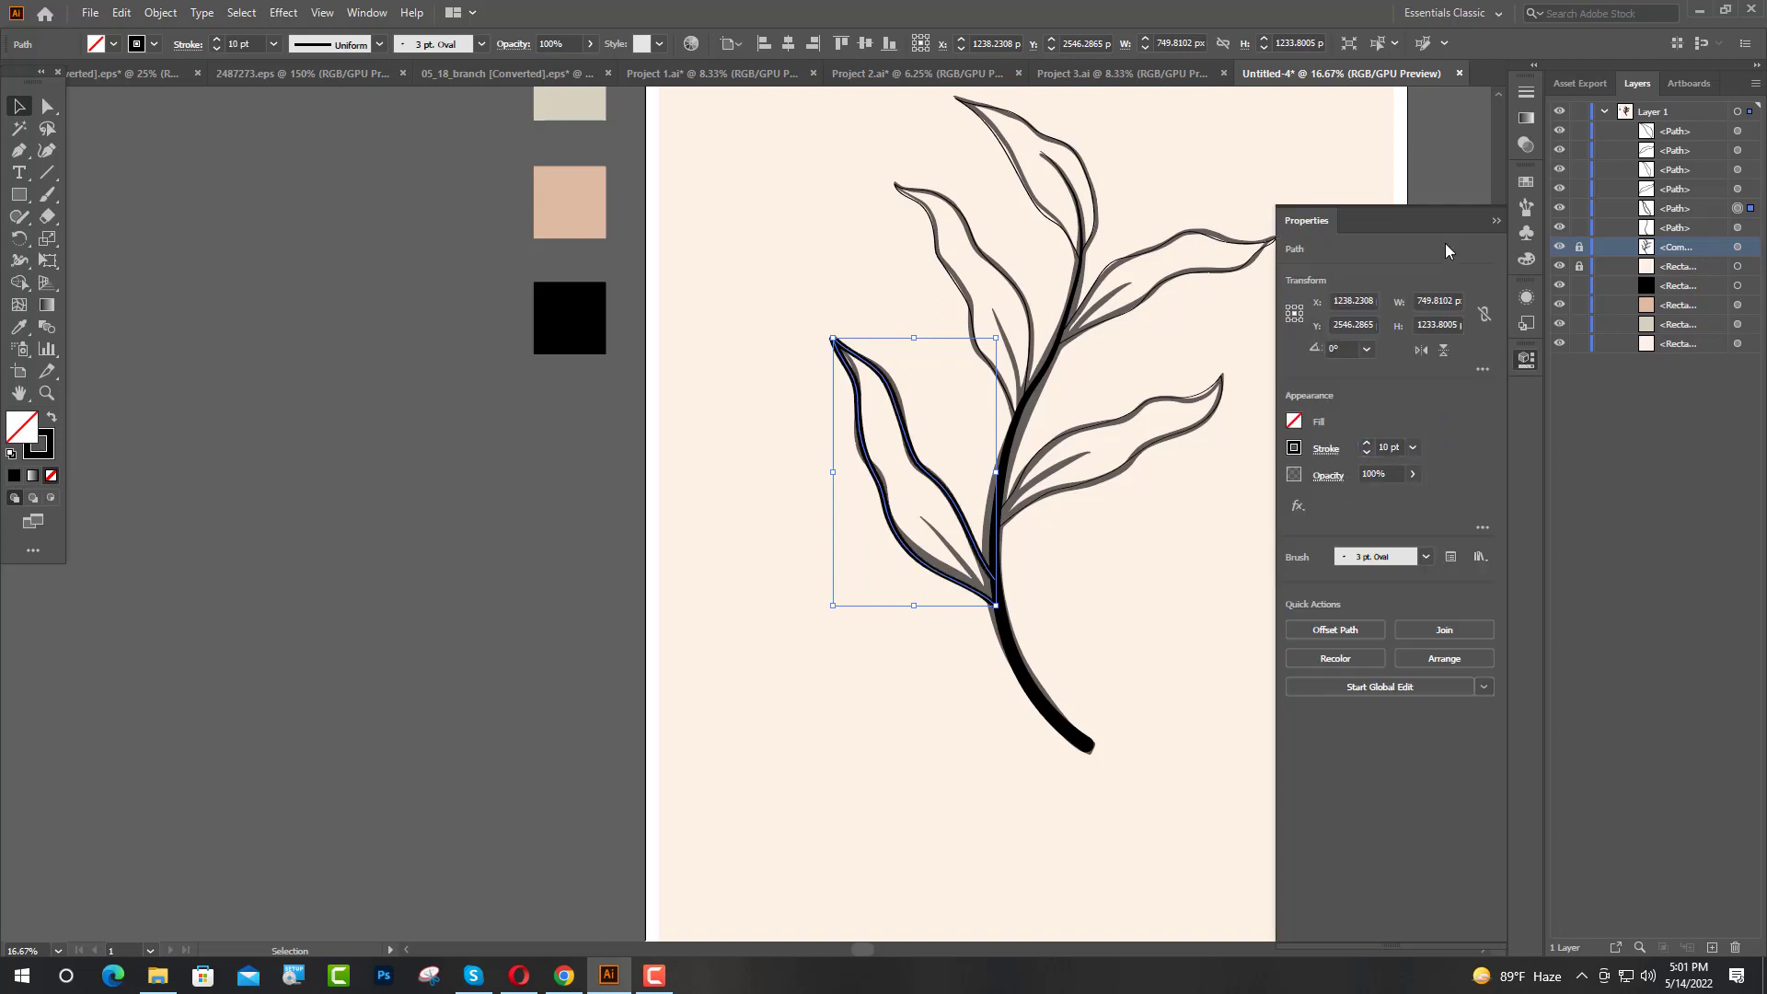
click(1495, 220)
Step: Set the lower-right leaf outline's stroke weight to 10 pt
click(1116, 474)
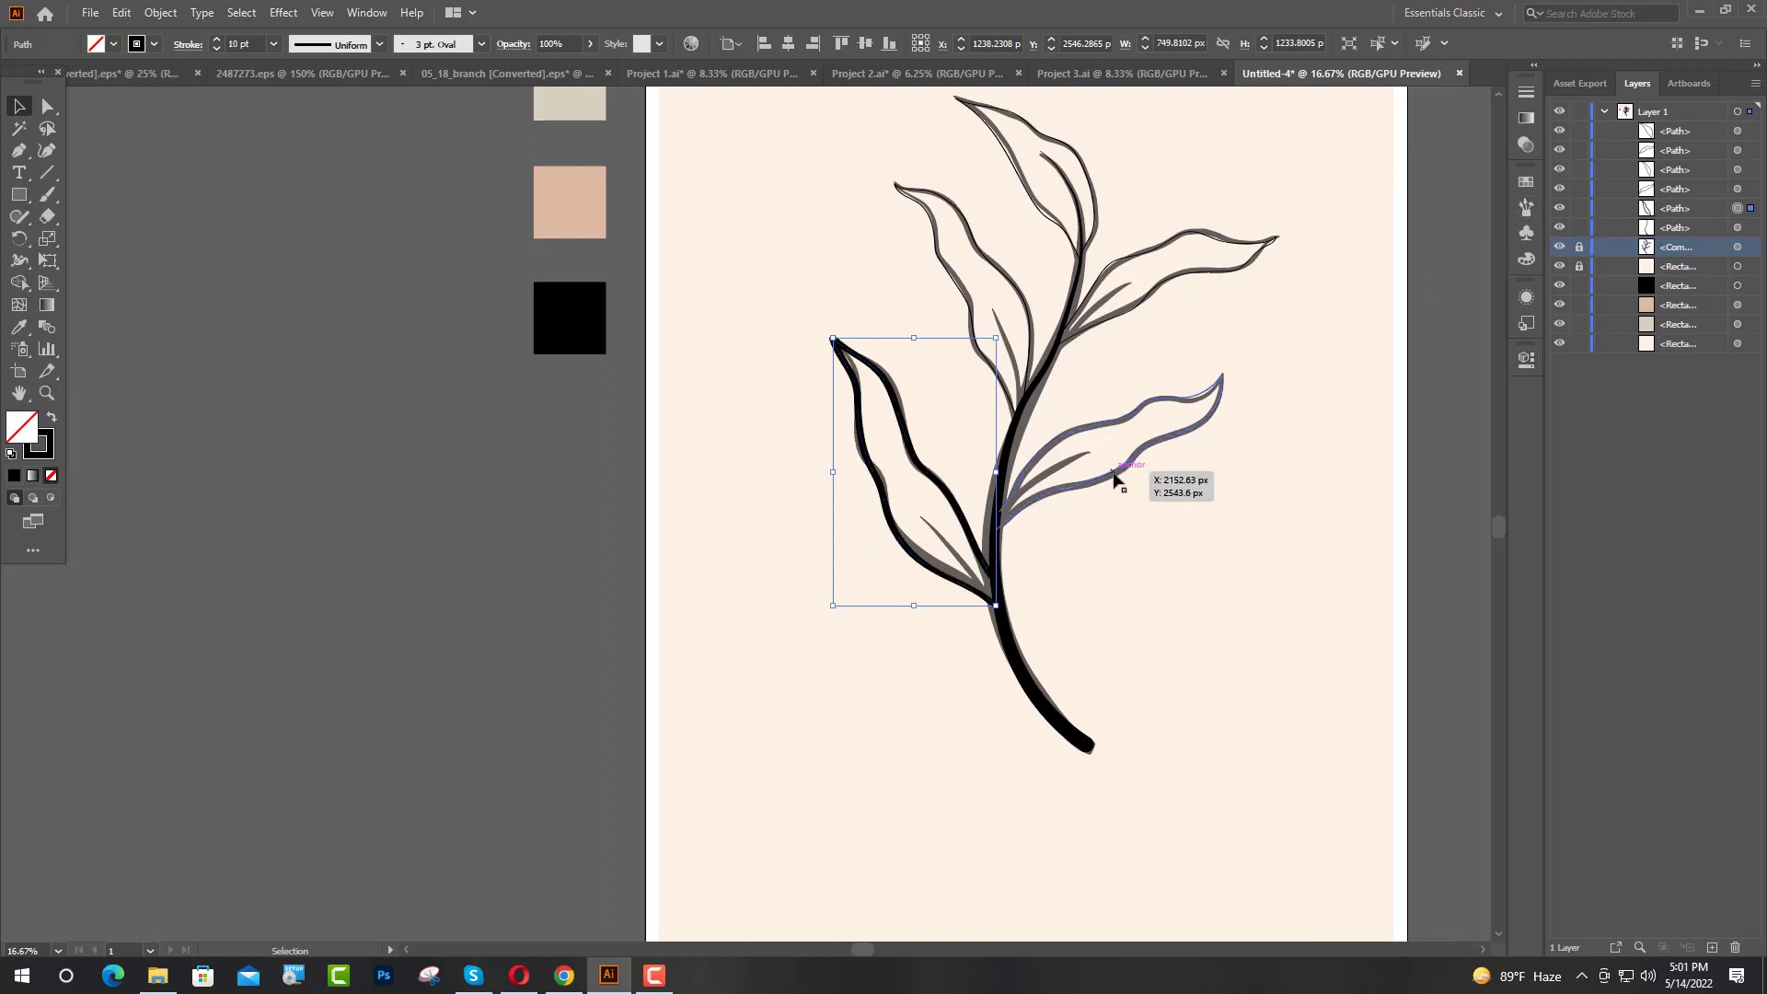
click(1526, 360)
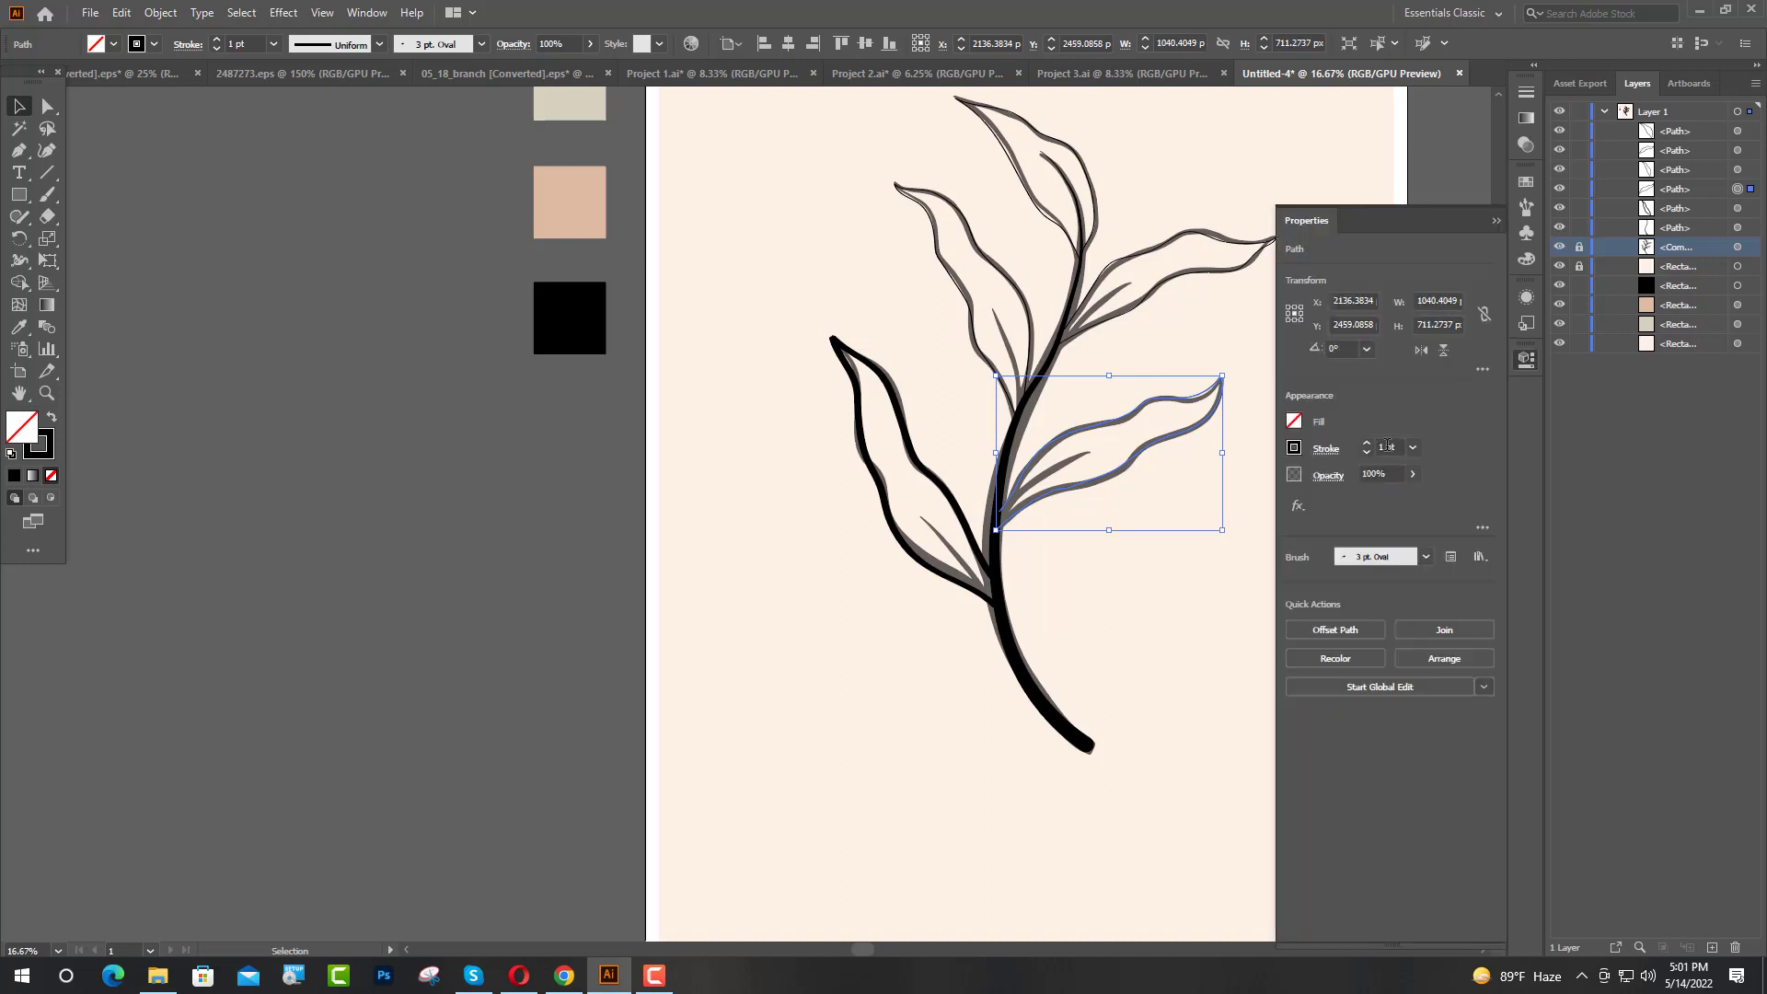
click(1387, 447)
text(10)
key(Return)
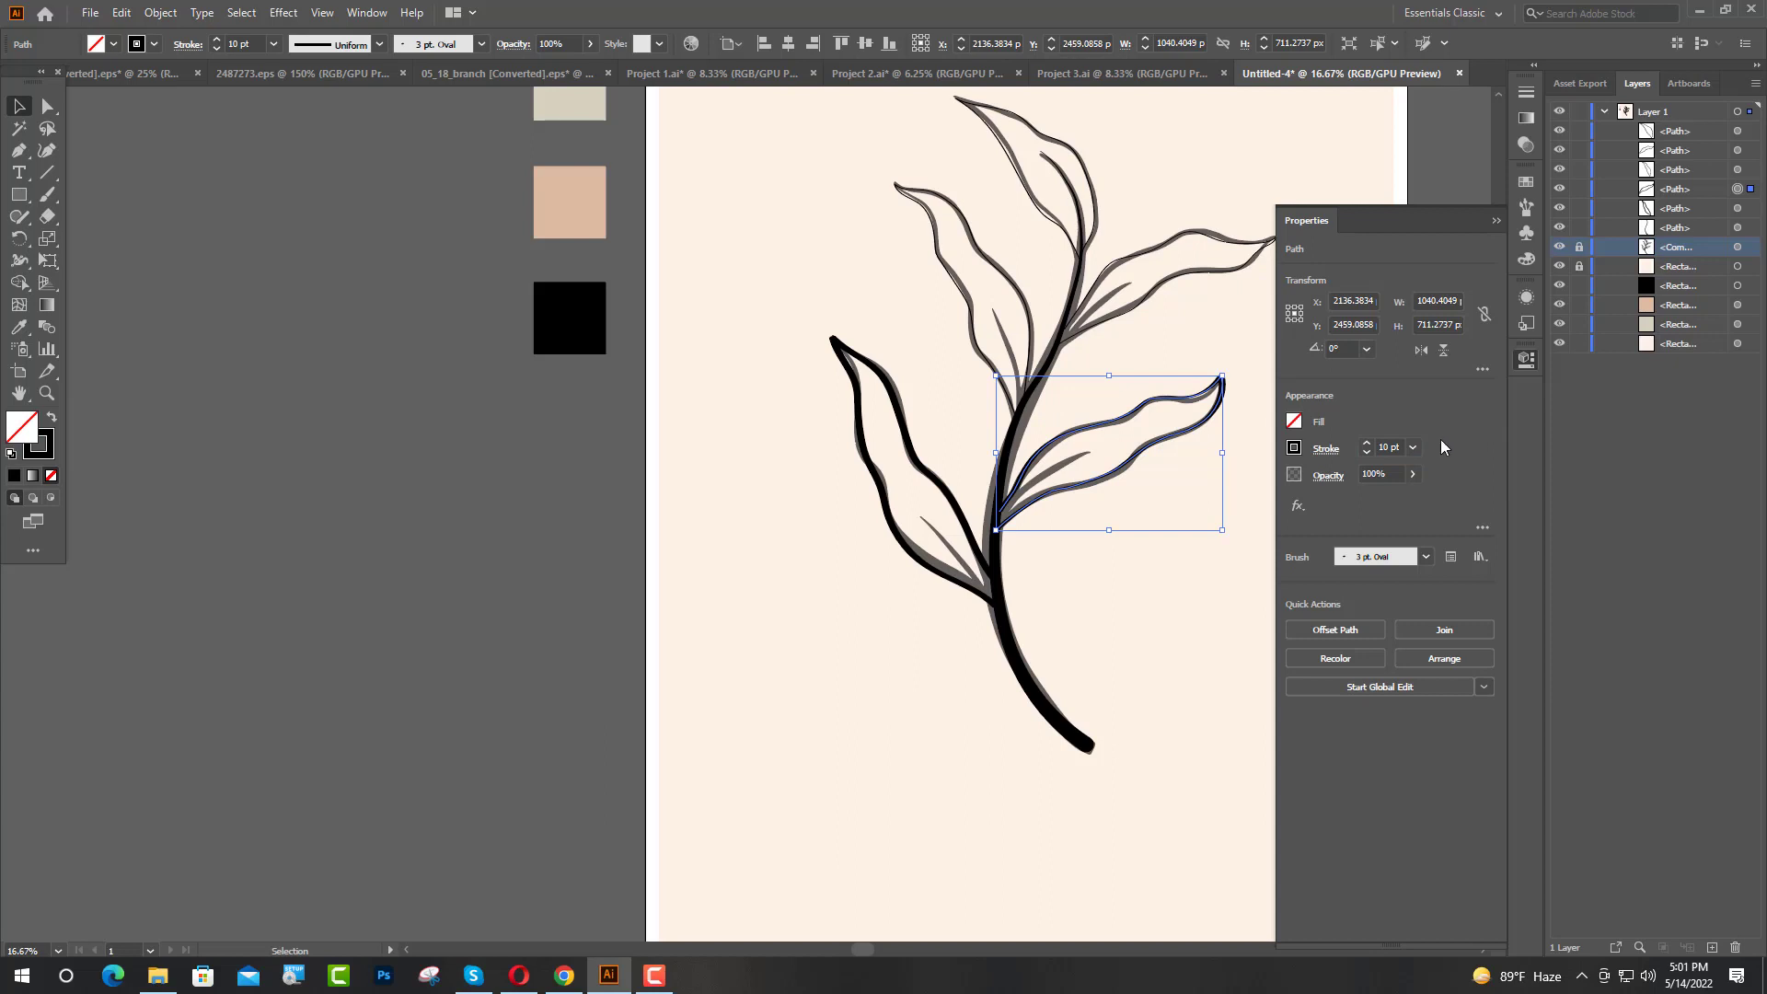
click(1414, 447)
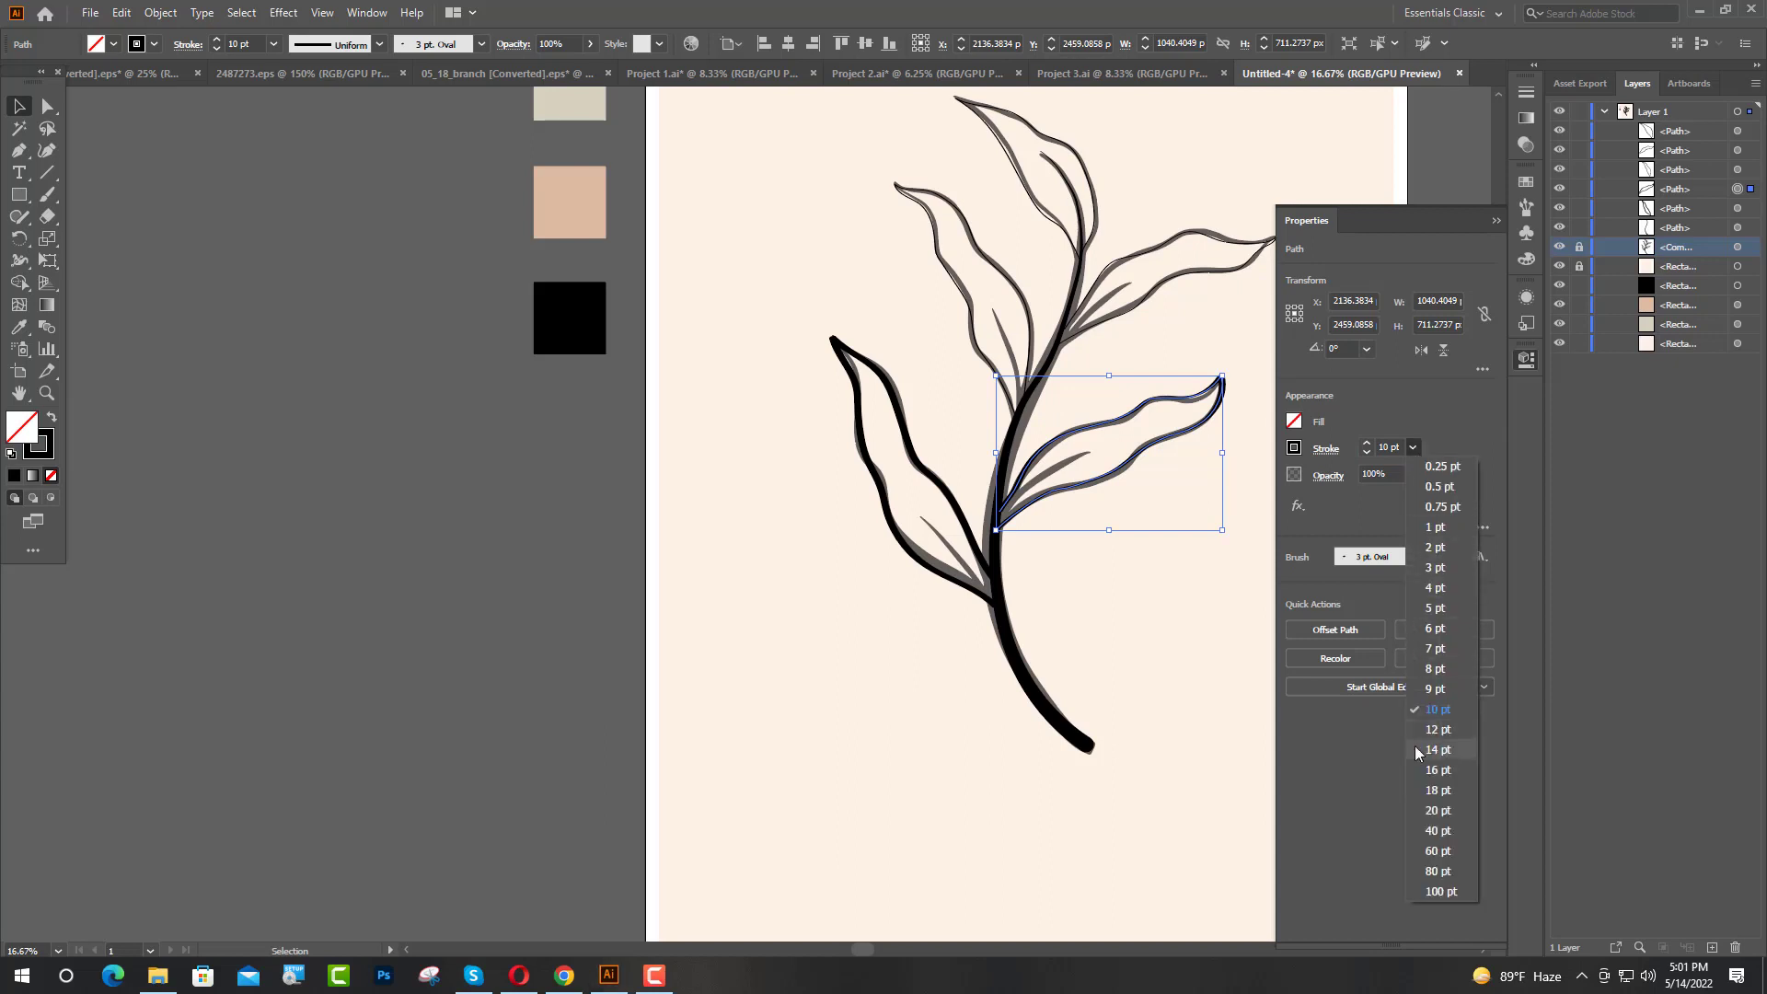
click(1002, 833)
click(1498, 221)
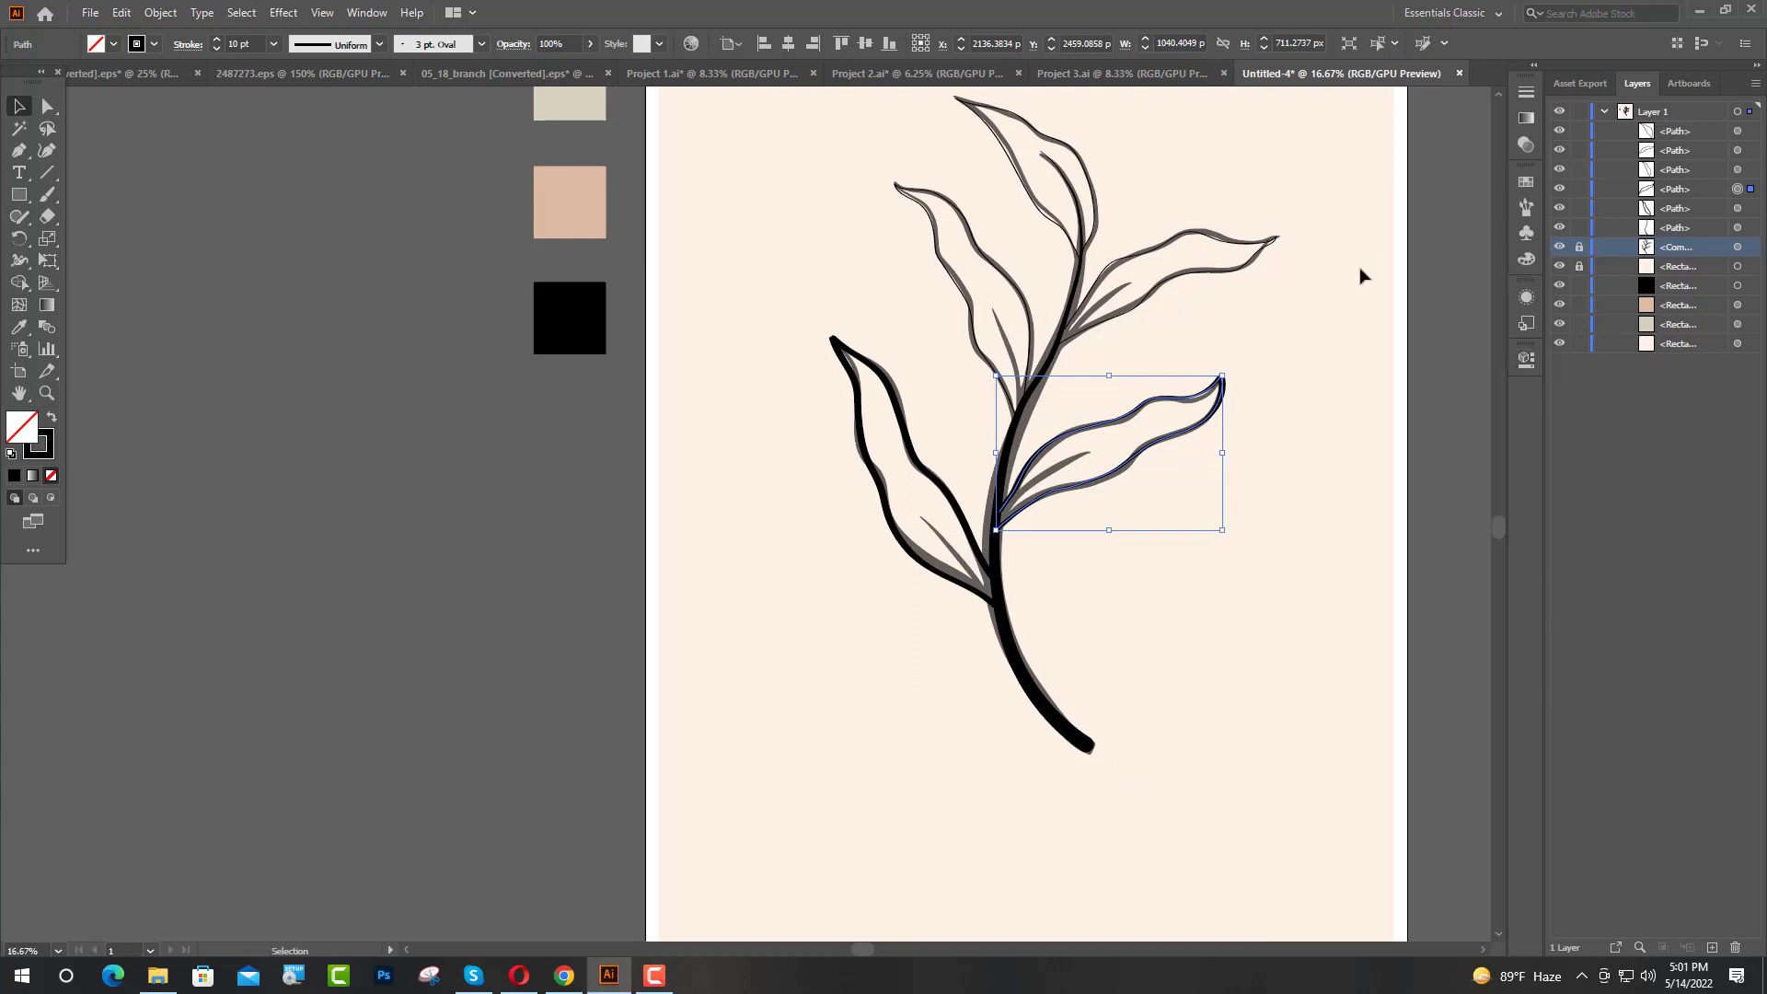
Step: Examine the lower-right leaf's outline and its stroke properties close up where it joins the stem
click(1196, 558)
scroll(1012, 533, up, 5)
click(1009, 521)
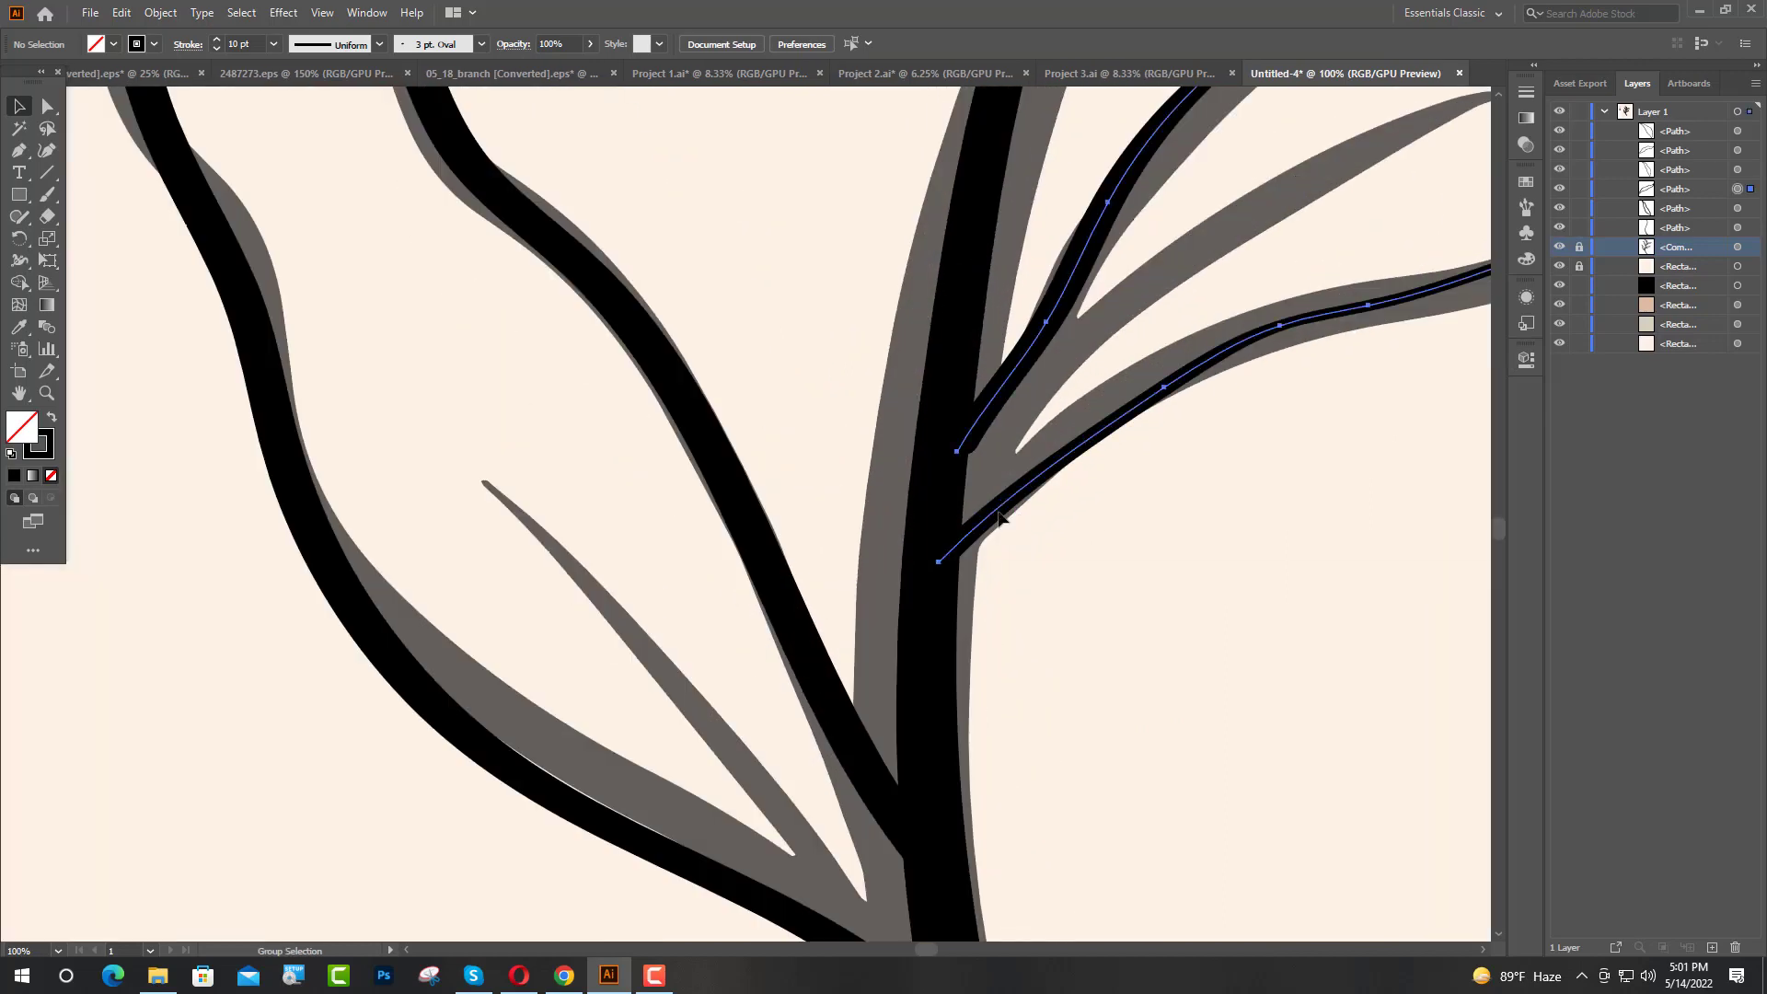
click(1526, 359)
scroll(986, 533, down, 4)
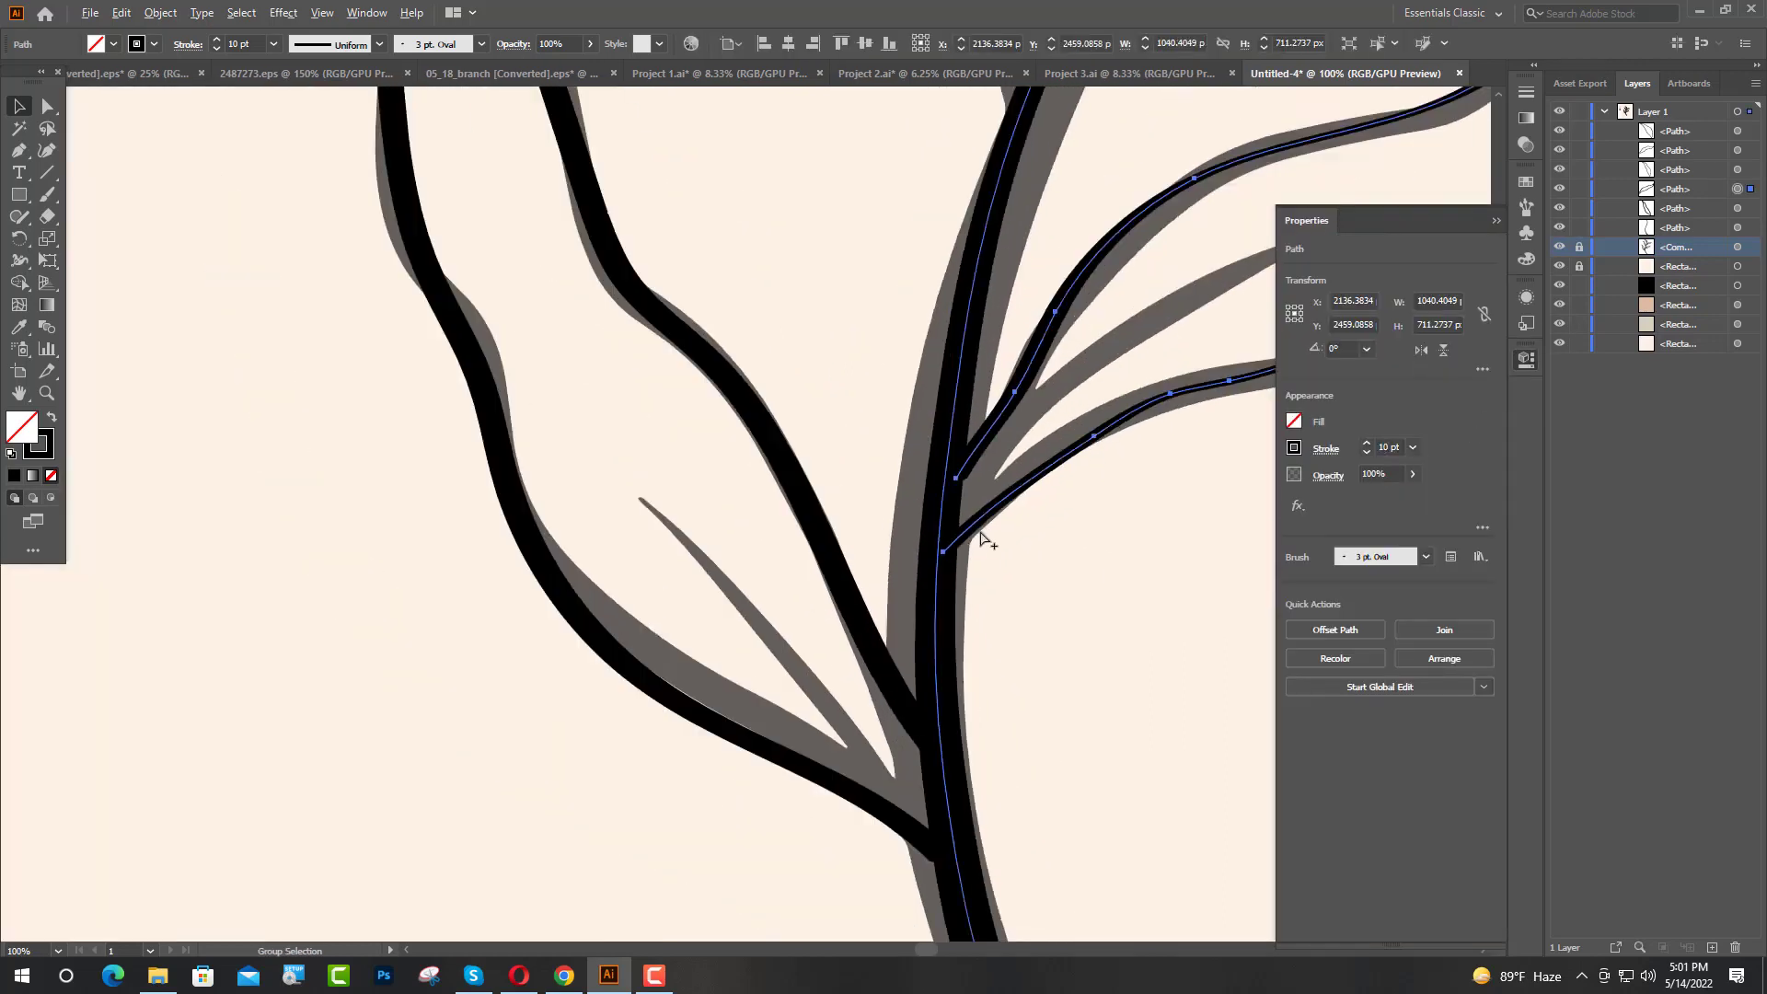
click(1497, 221)
click(1127, 347)
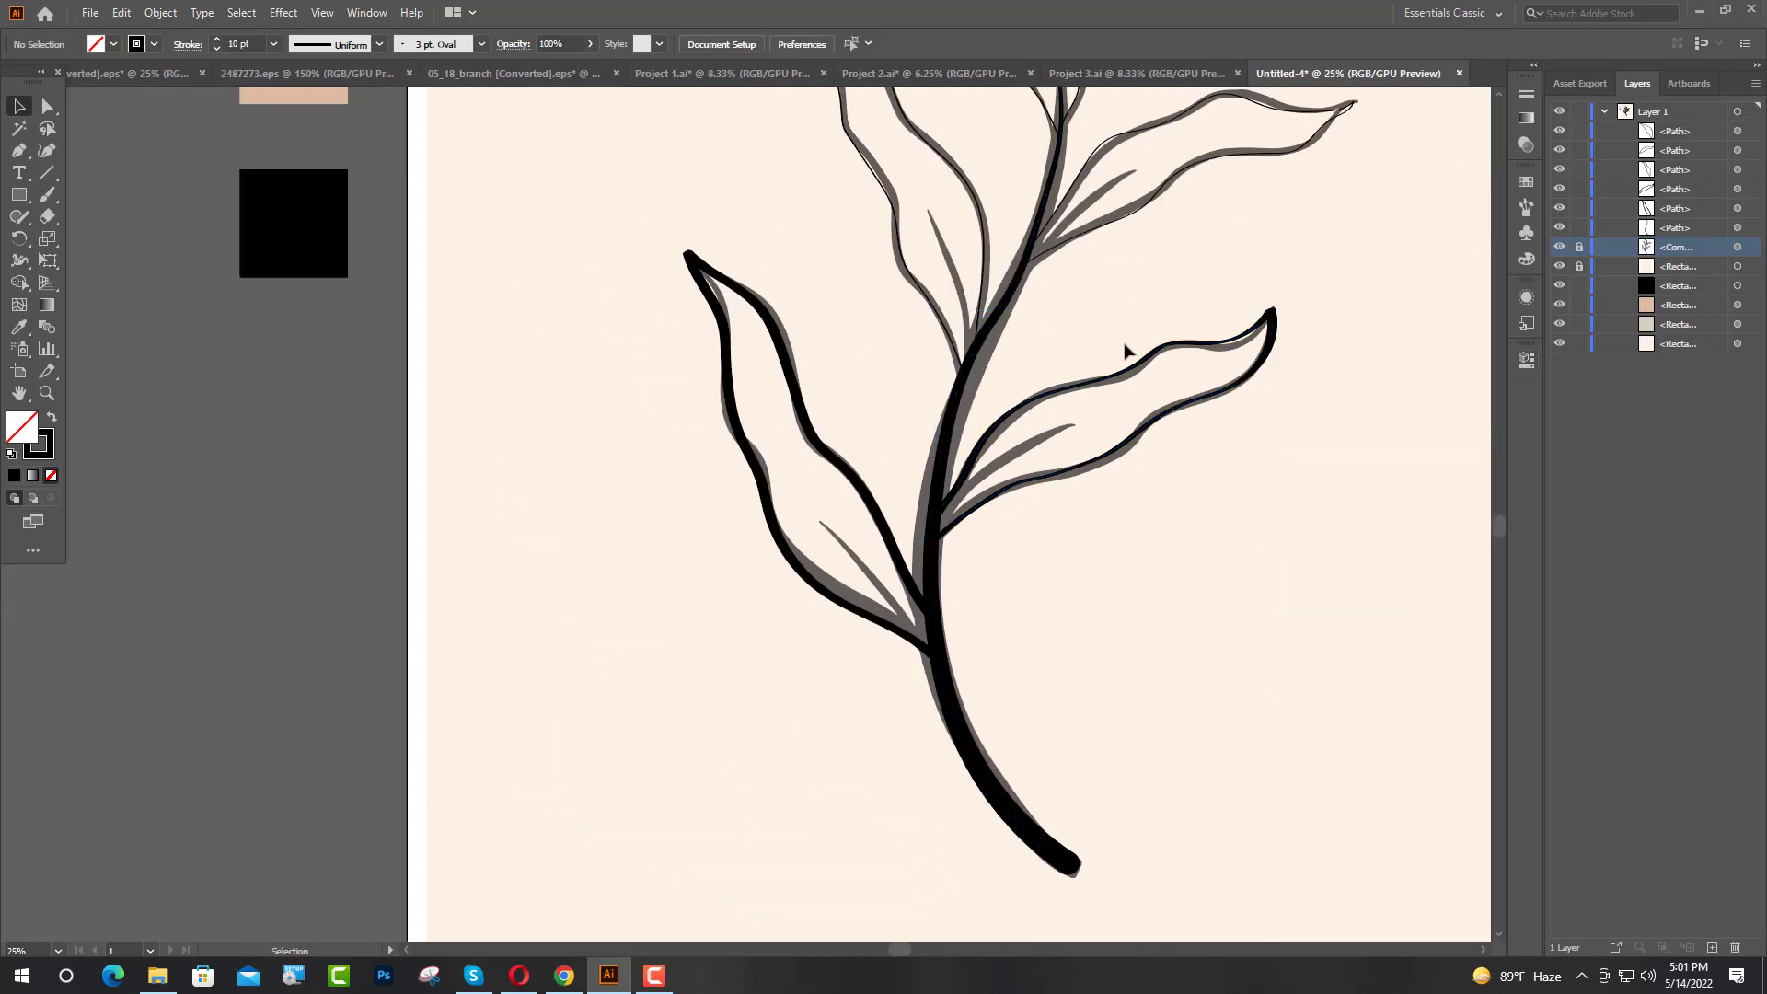
Step: Set the upper-left leaf outline's stroke weight to 7 pt
scroll(988, 361, up, 2)
click(990, 365)
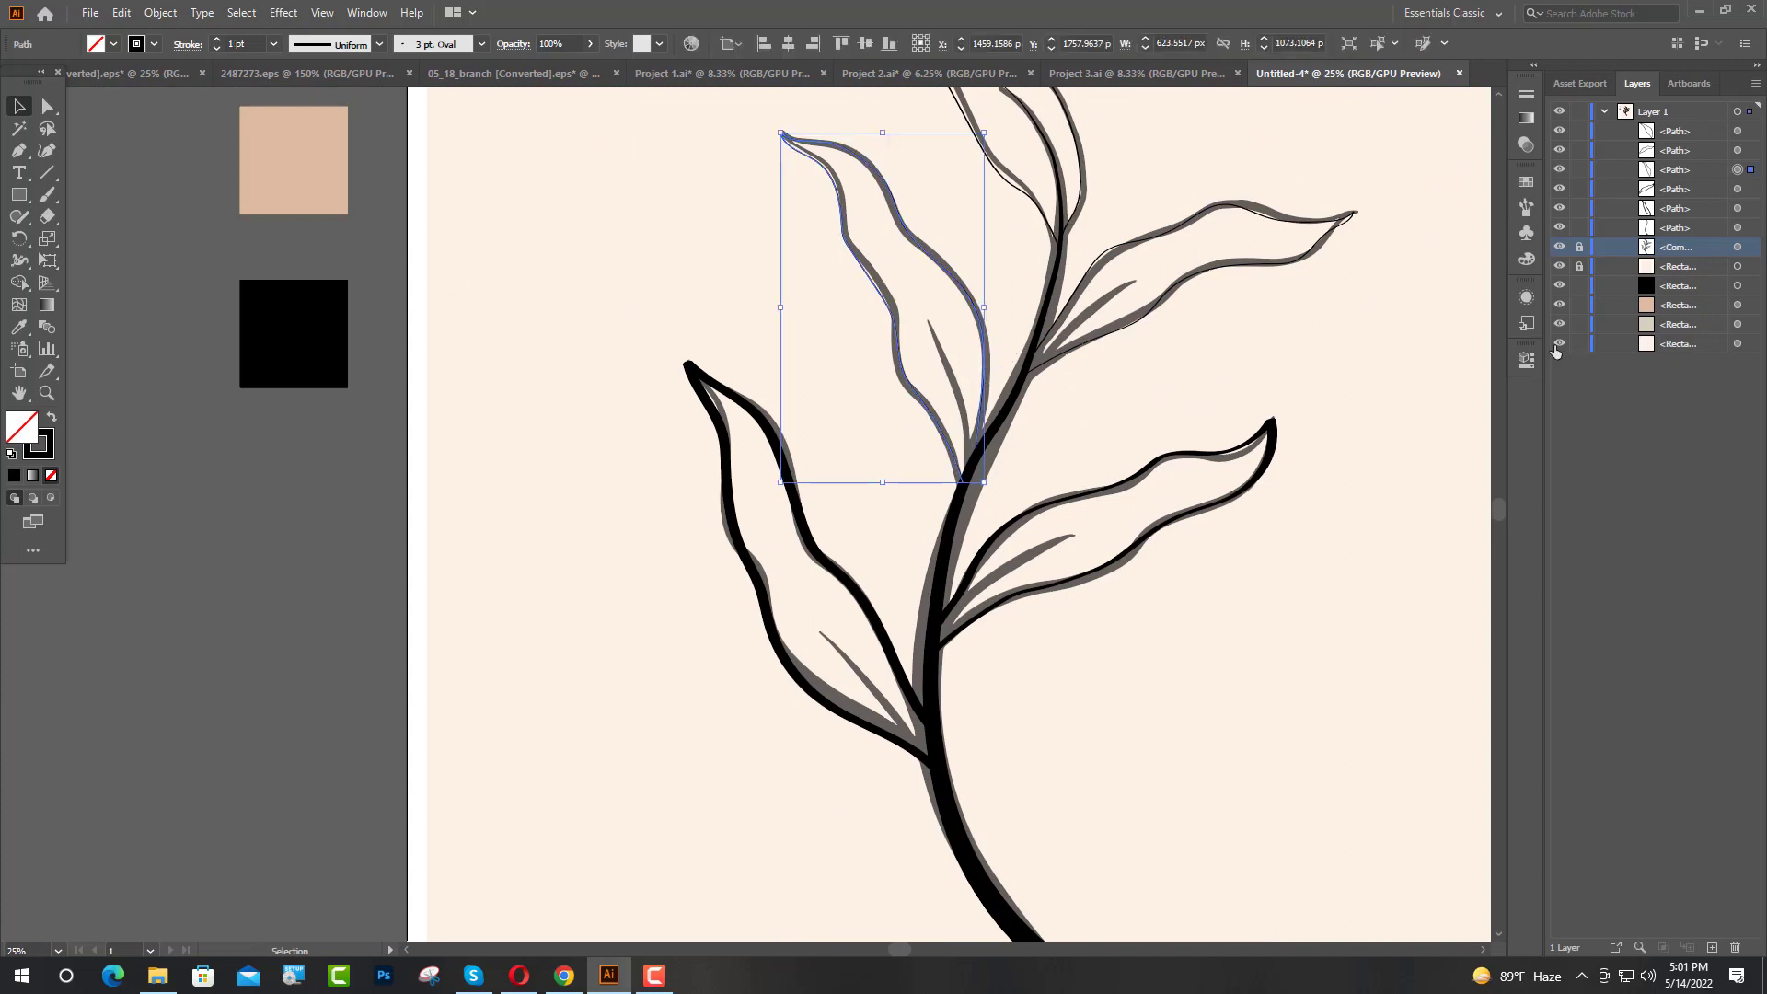
click(1526, 359)
click(1383, 447)
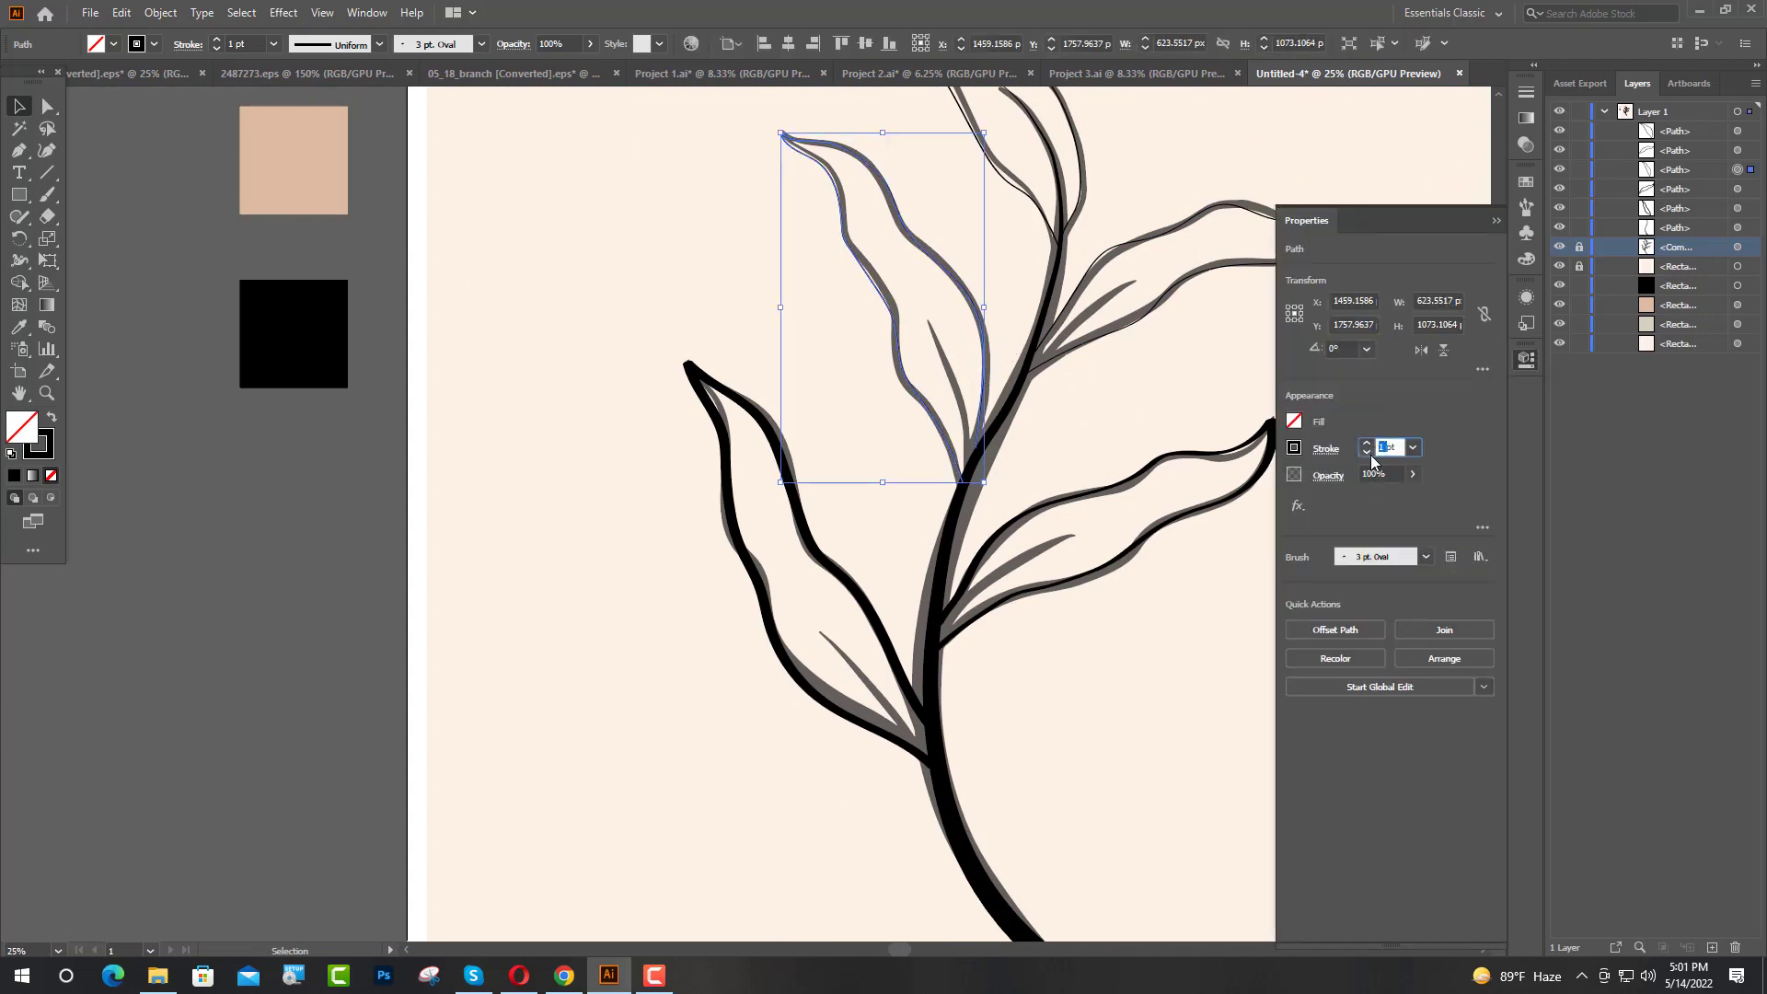
text(7)
key(Return)
click(1494, 221)
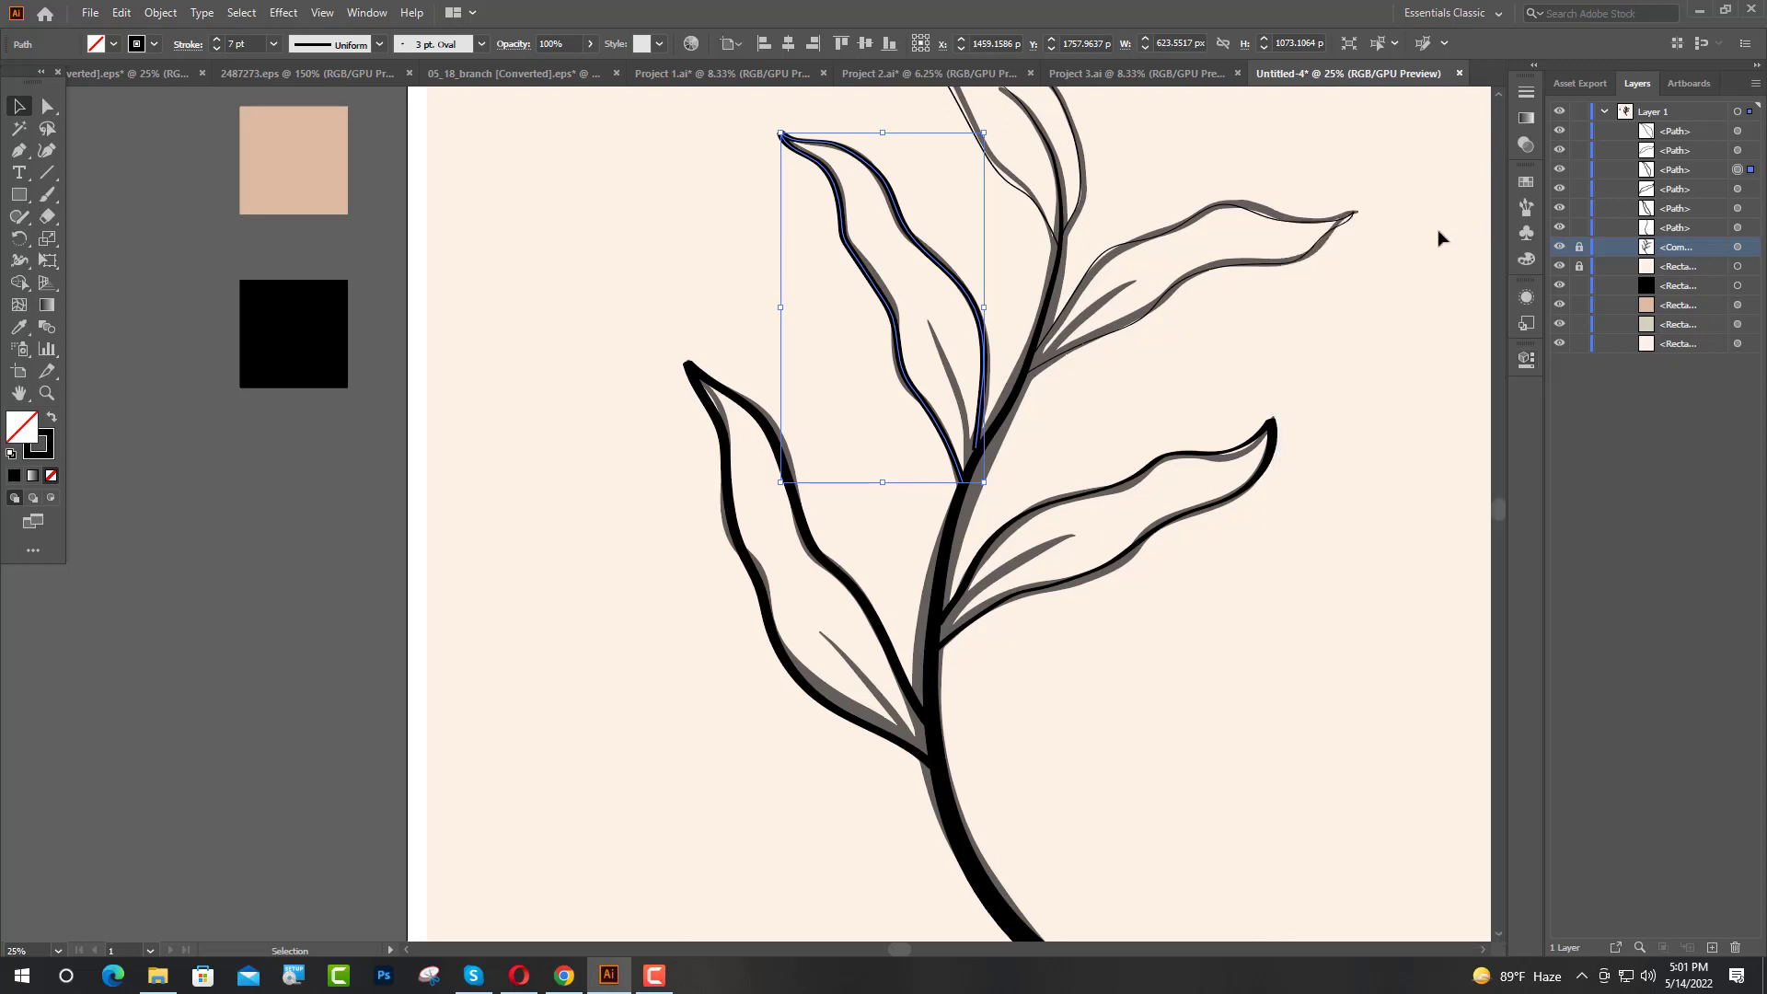
Step: Set the upper-right leaf outline's stroke weight to 10 pt and deselect it
click(1053, 356)
click(1518, 362)
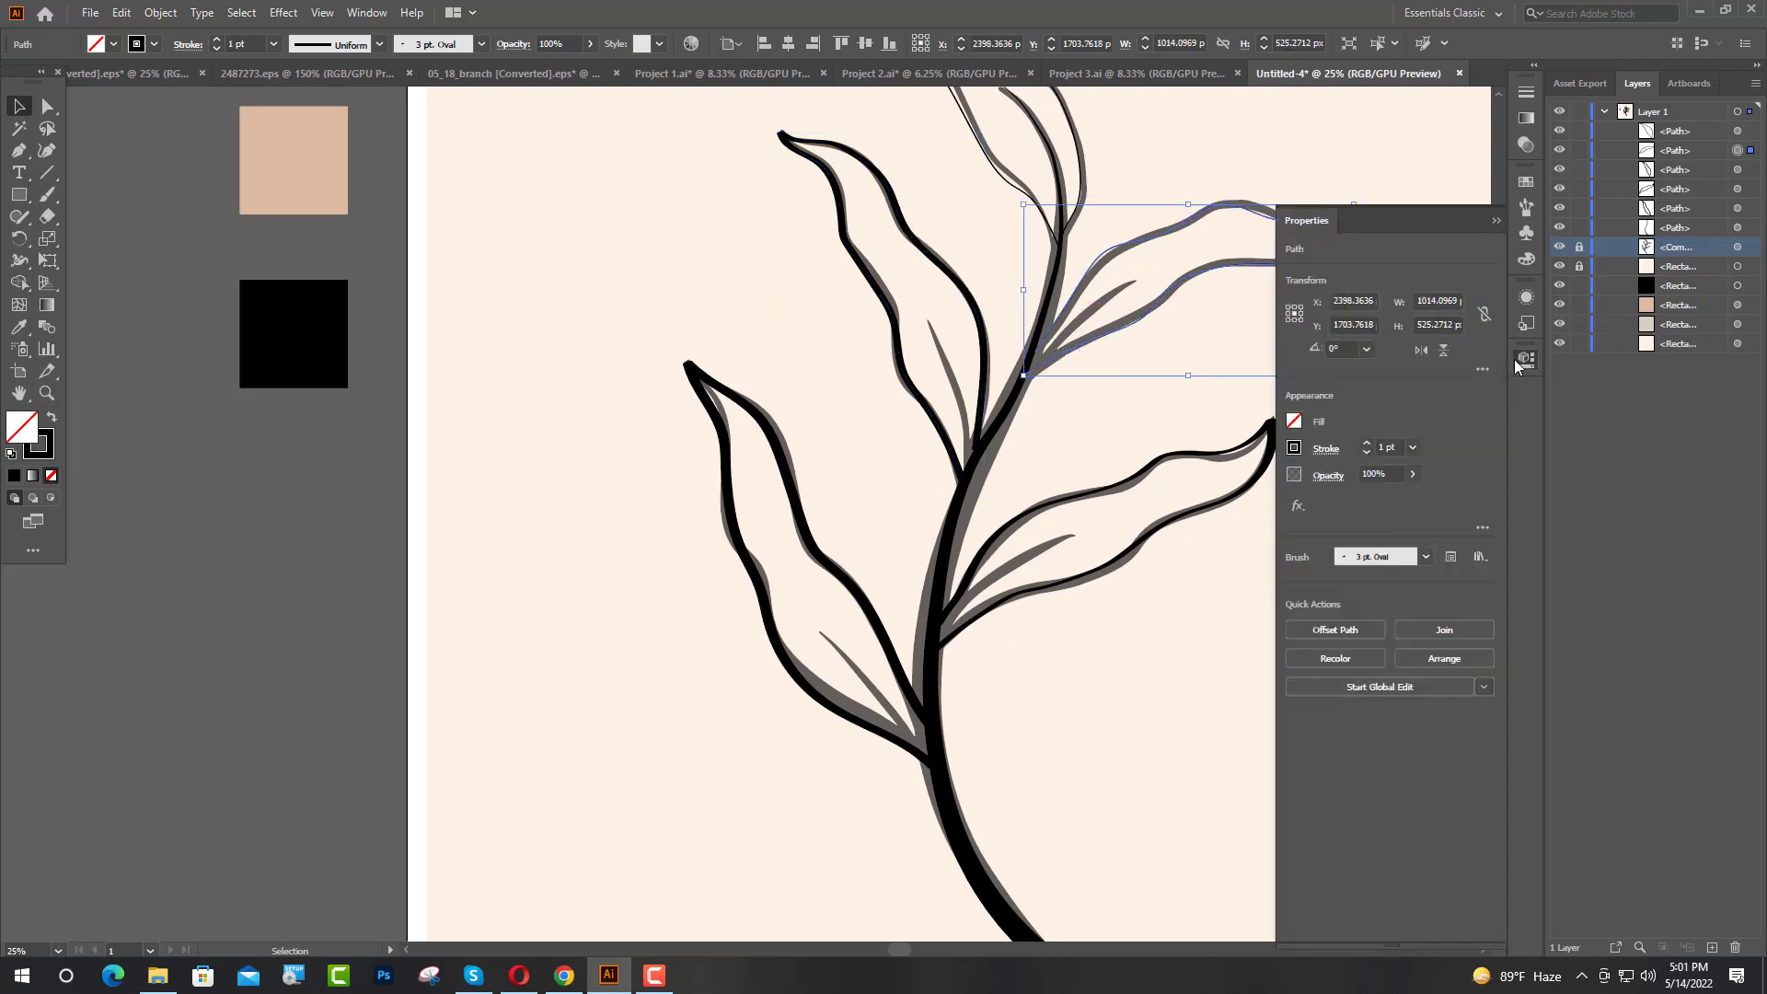
double_click(1379, 448)
text(10)
key(Return)
click(1495, 221)
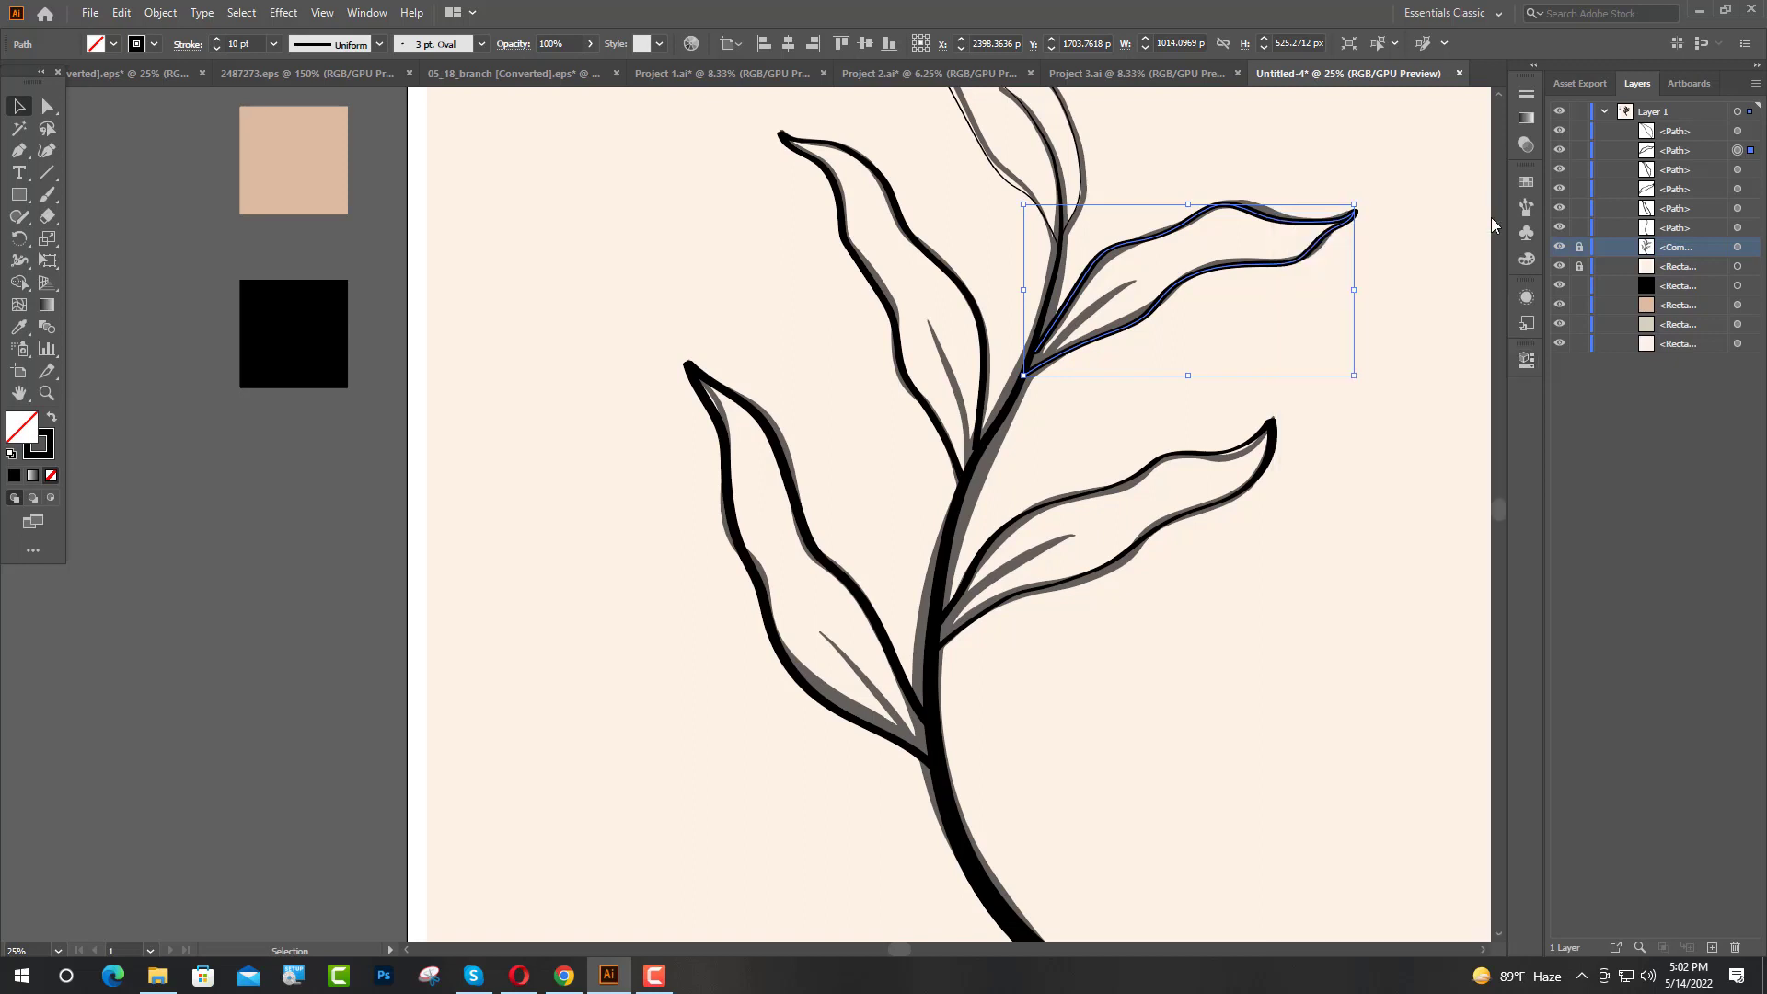
click(1372, 237)
Step: Set the topmost leaf outline's stroke weight to 5 pt
scroll(1372, 236, up, 3)
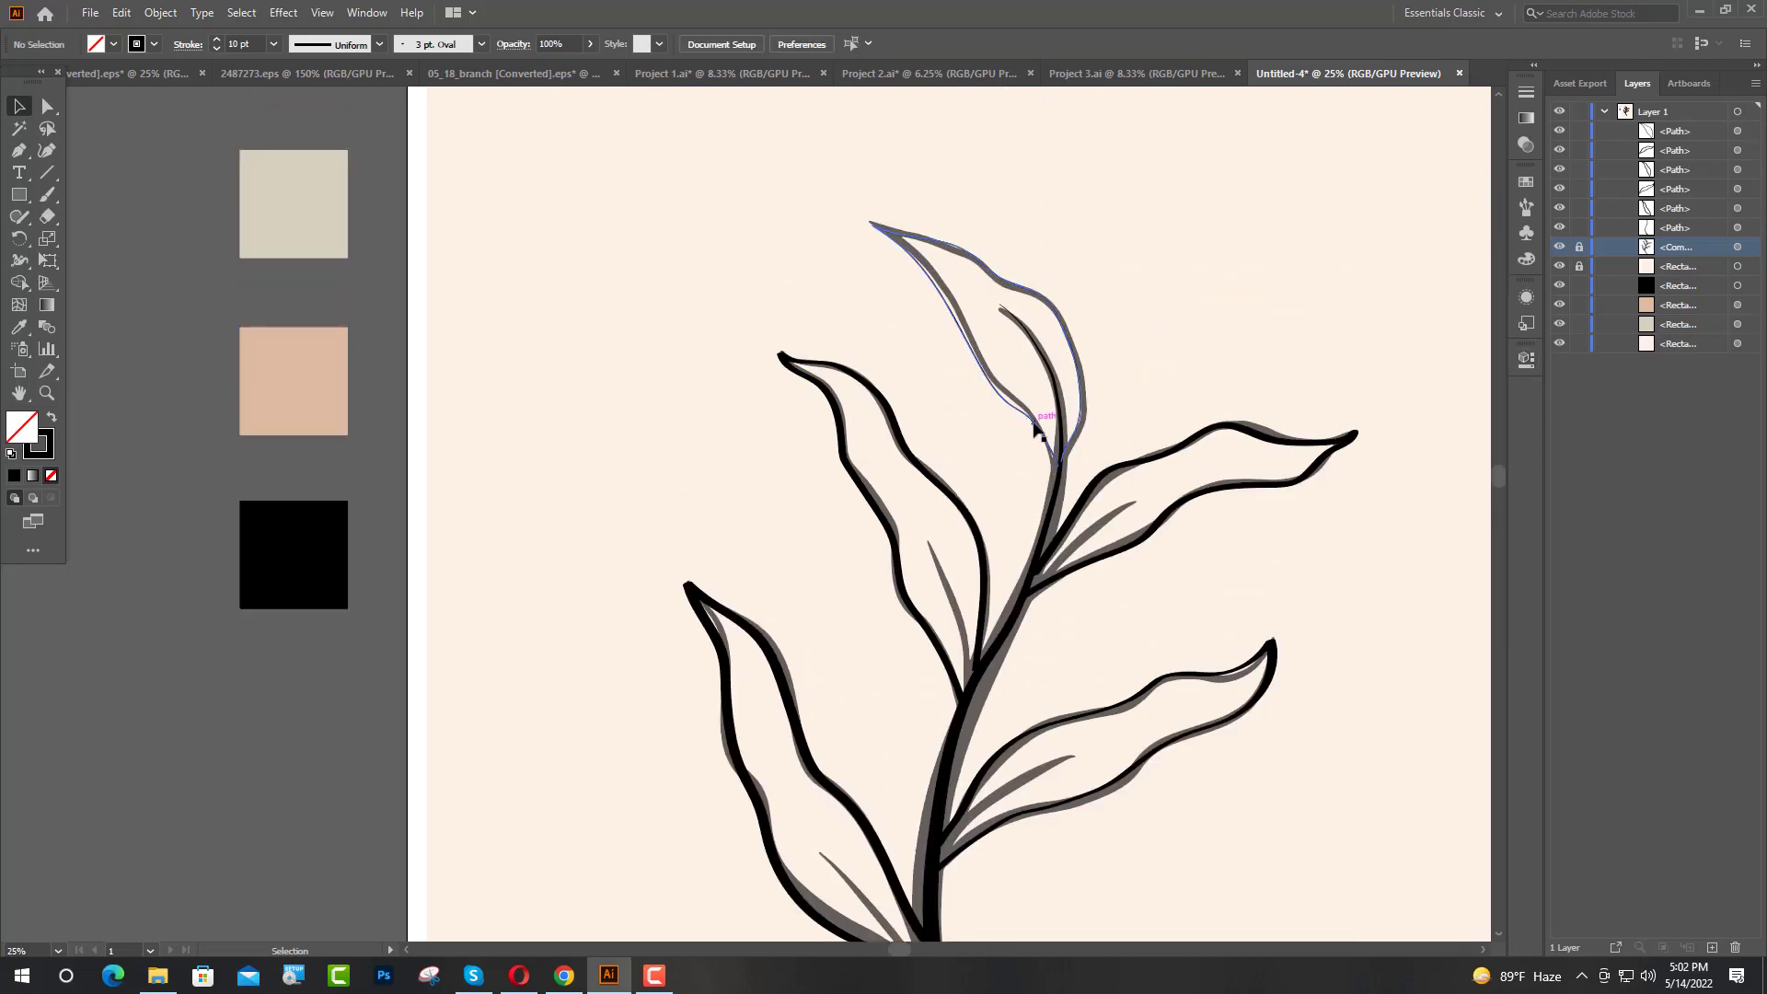
click(1031, 426)
click(1521, 365)
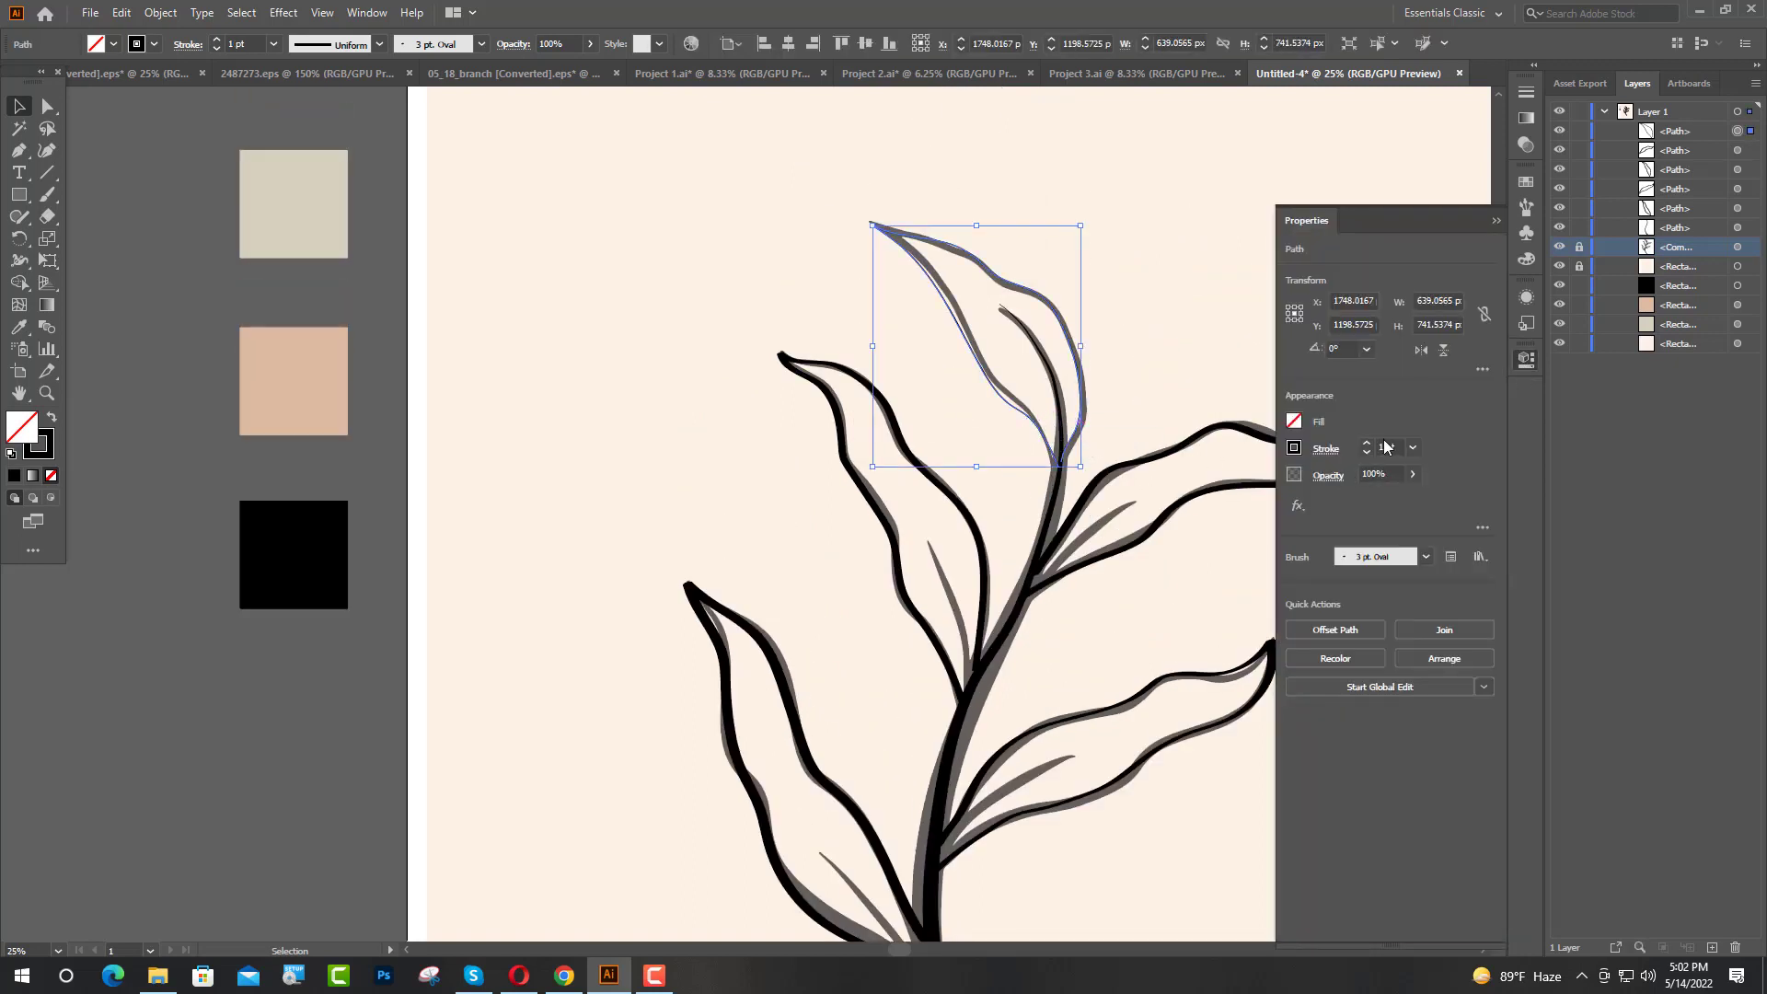
click(1380, 447)
text(5)
key(Return)
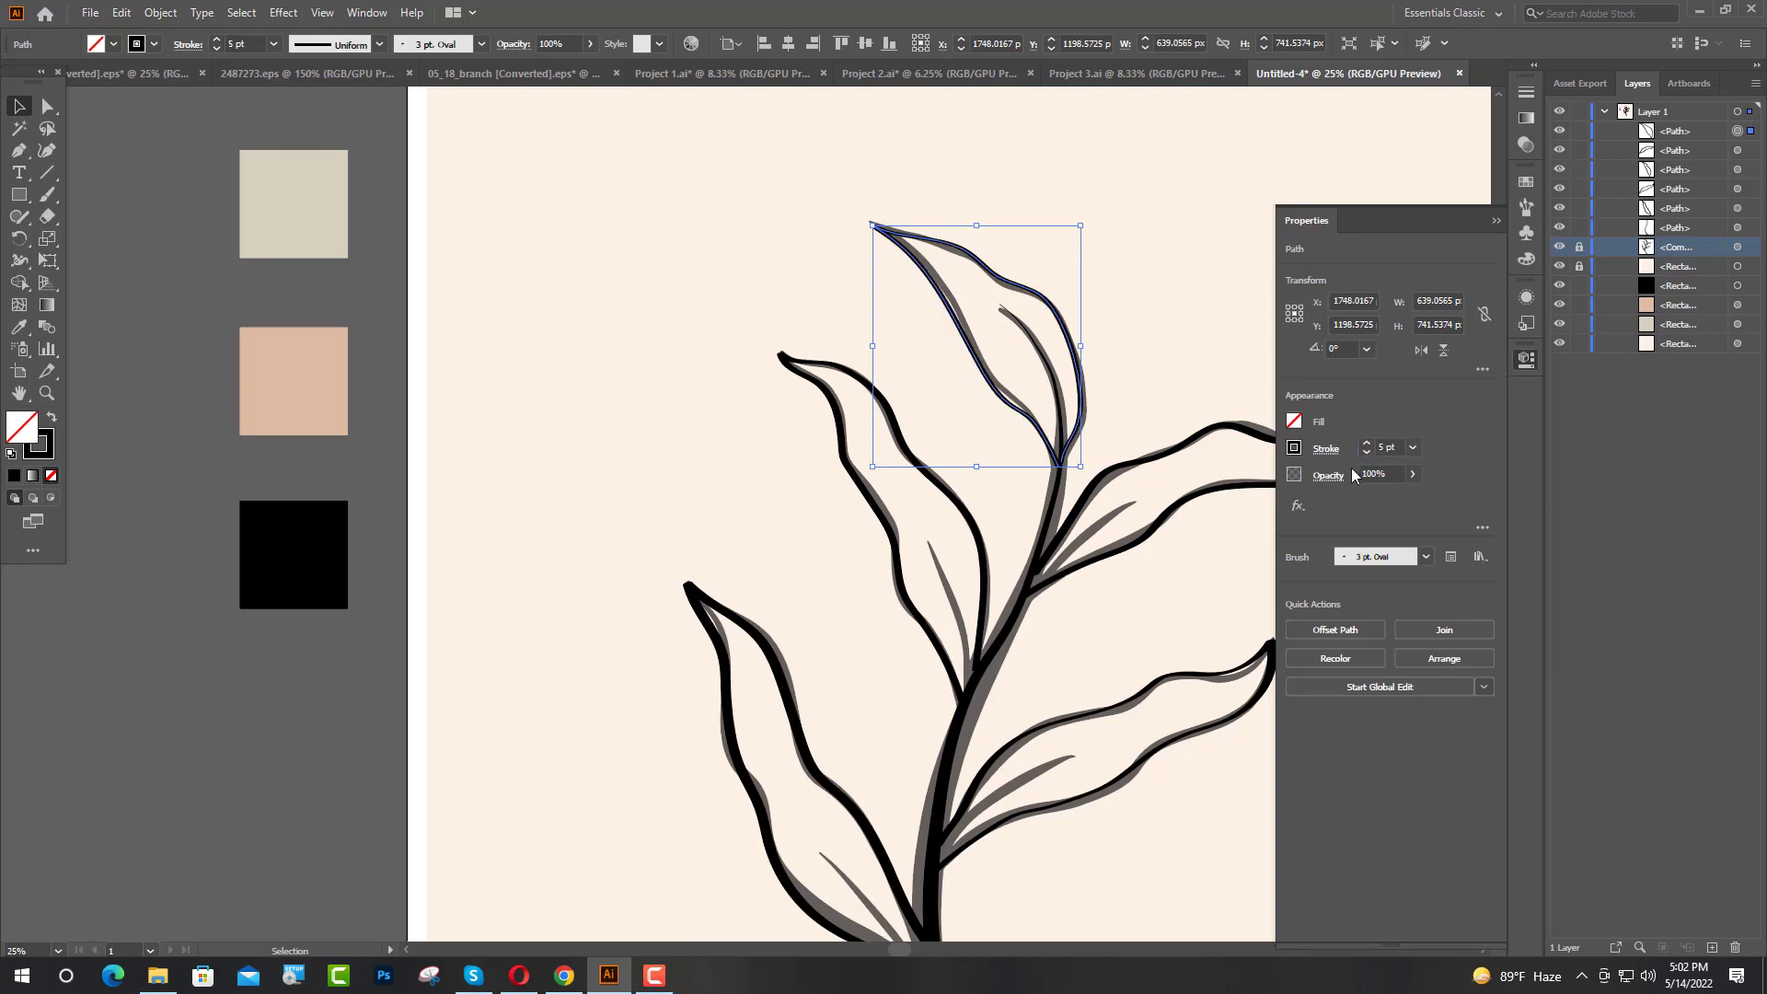
click(1496, 221)
Step: Hide the locked reference drawing so only the traced branch lines are shown on the background
click(1561, 248)
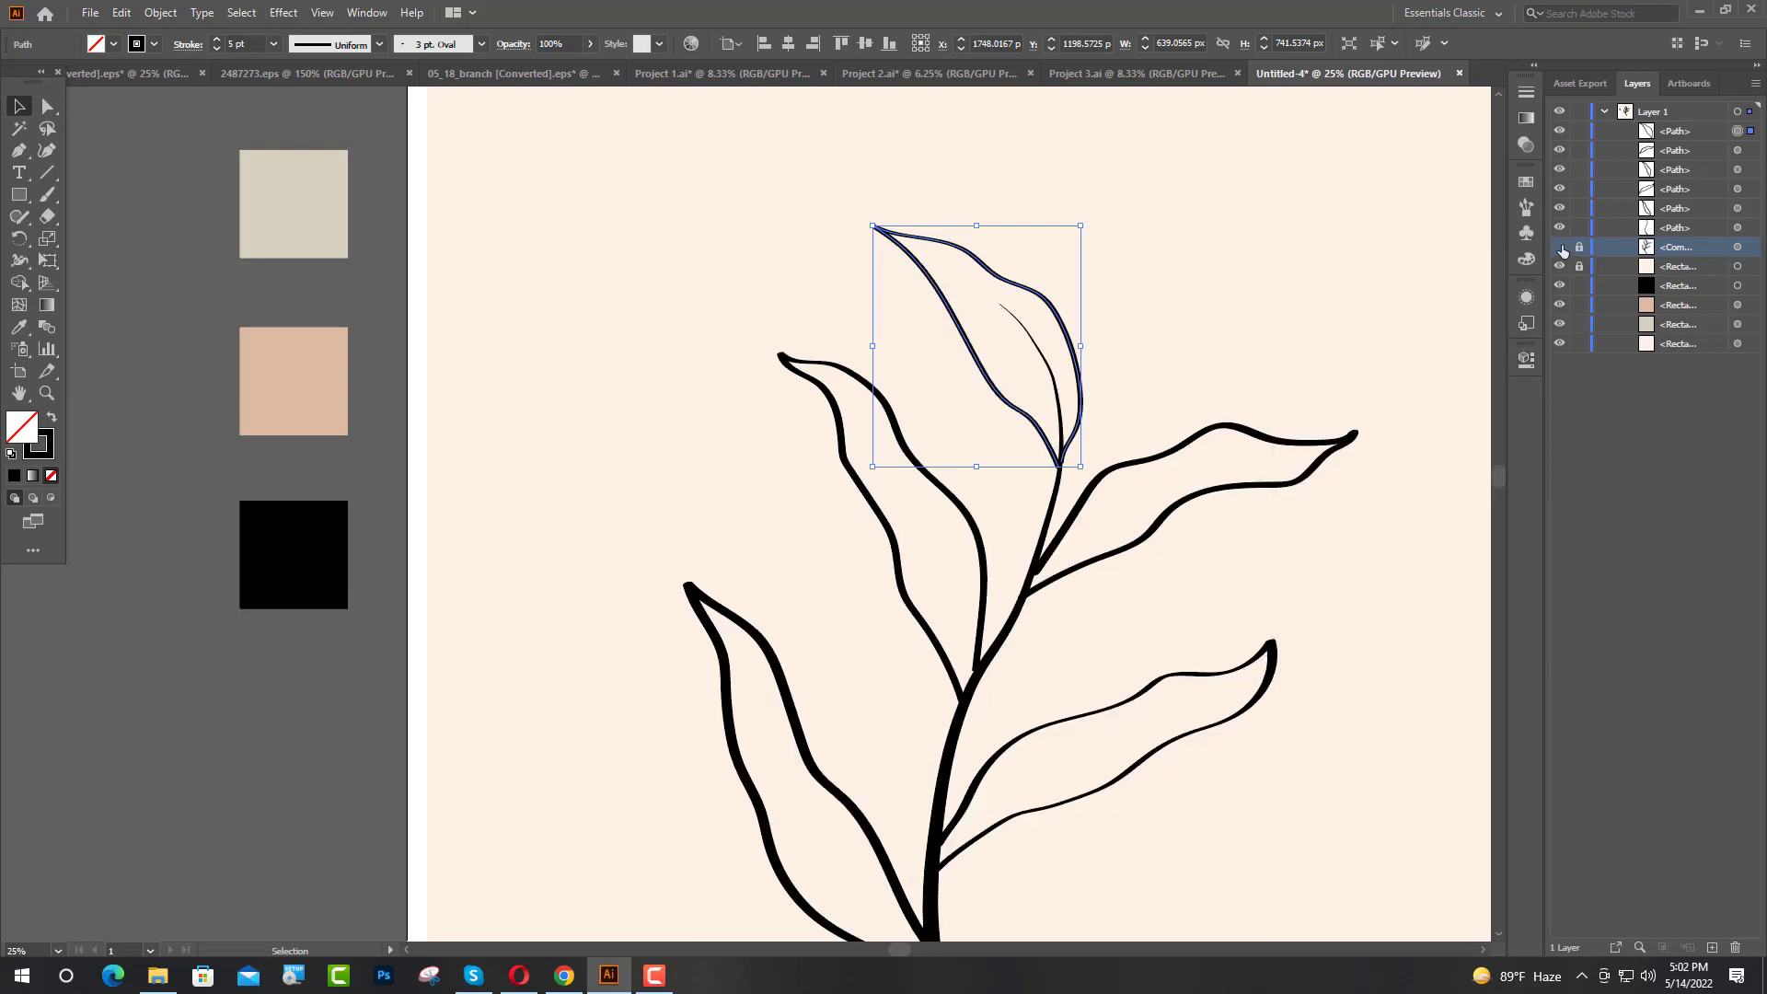
scroll(1213, 470, down, 2)
scroll(1156, 383, down, 3)
scroll(1104, 383, up, 2)
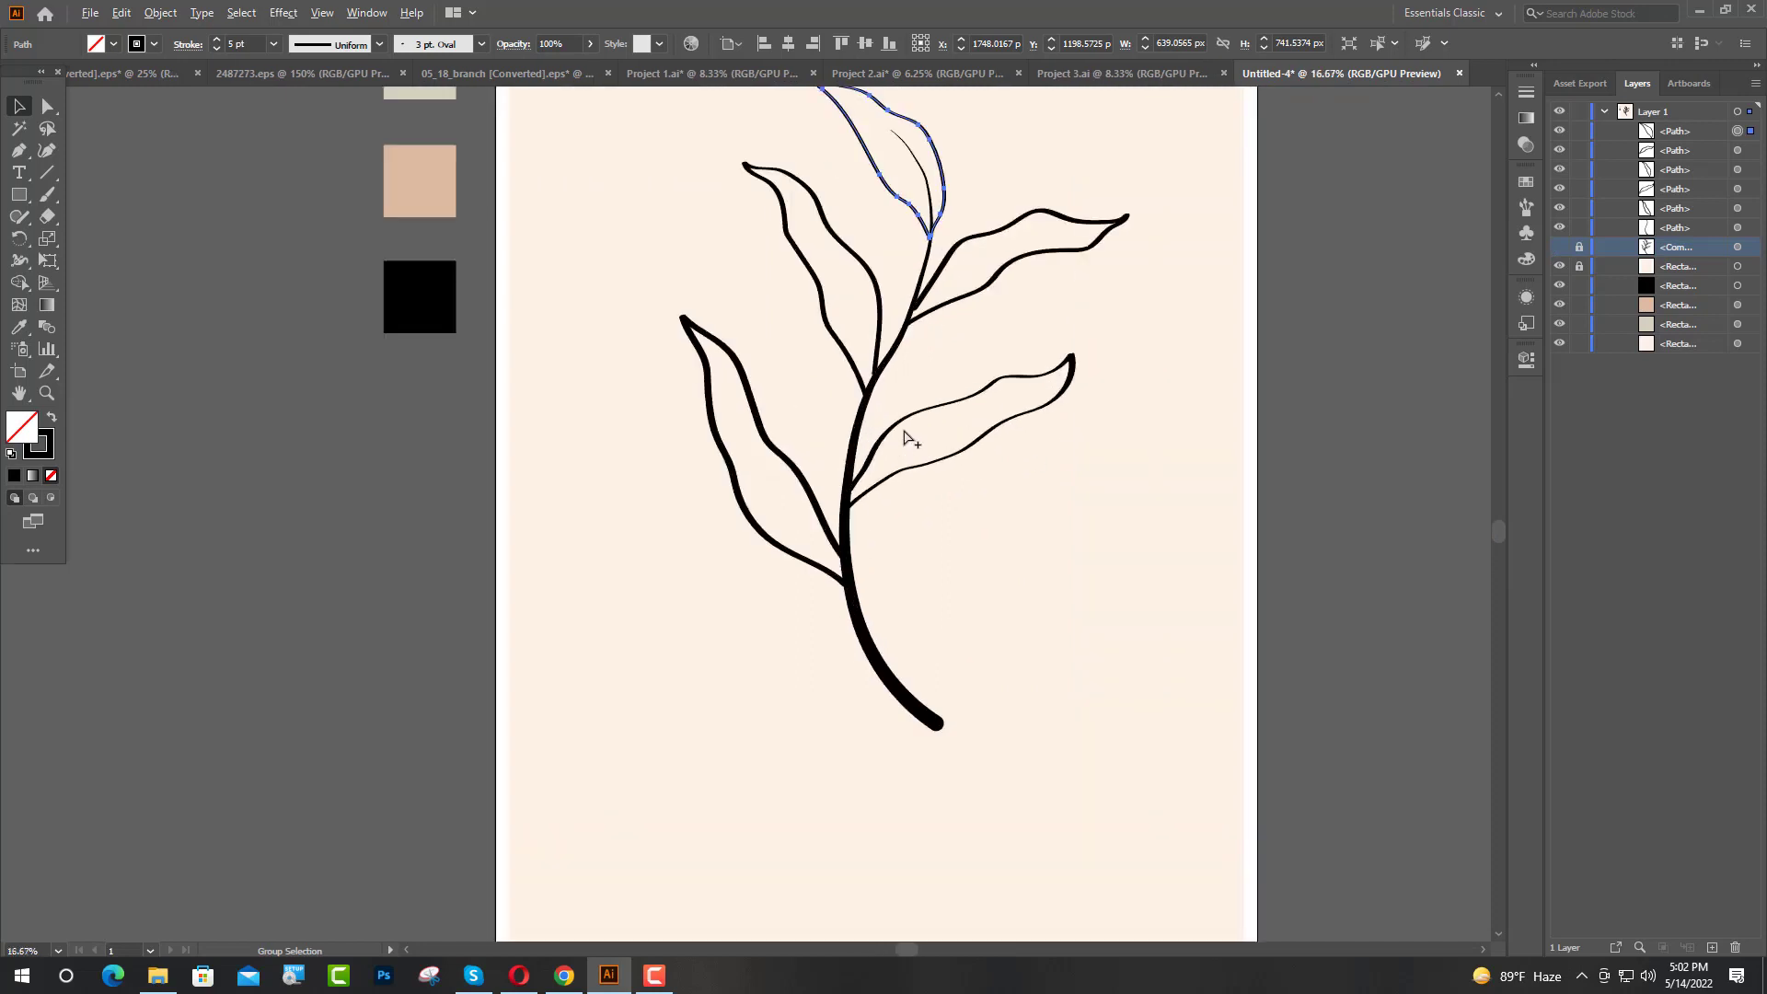
Step: Increase the lower-right leaf outline's stroke weight to 12 pt
scroll(908, 433, up, 2)
scroll(953, 633, up, 2)
click(946, 638)
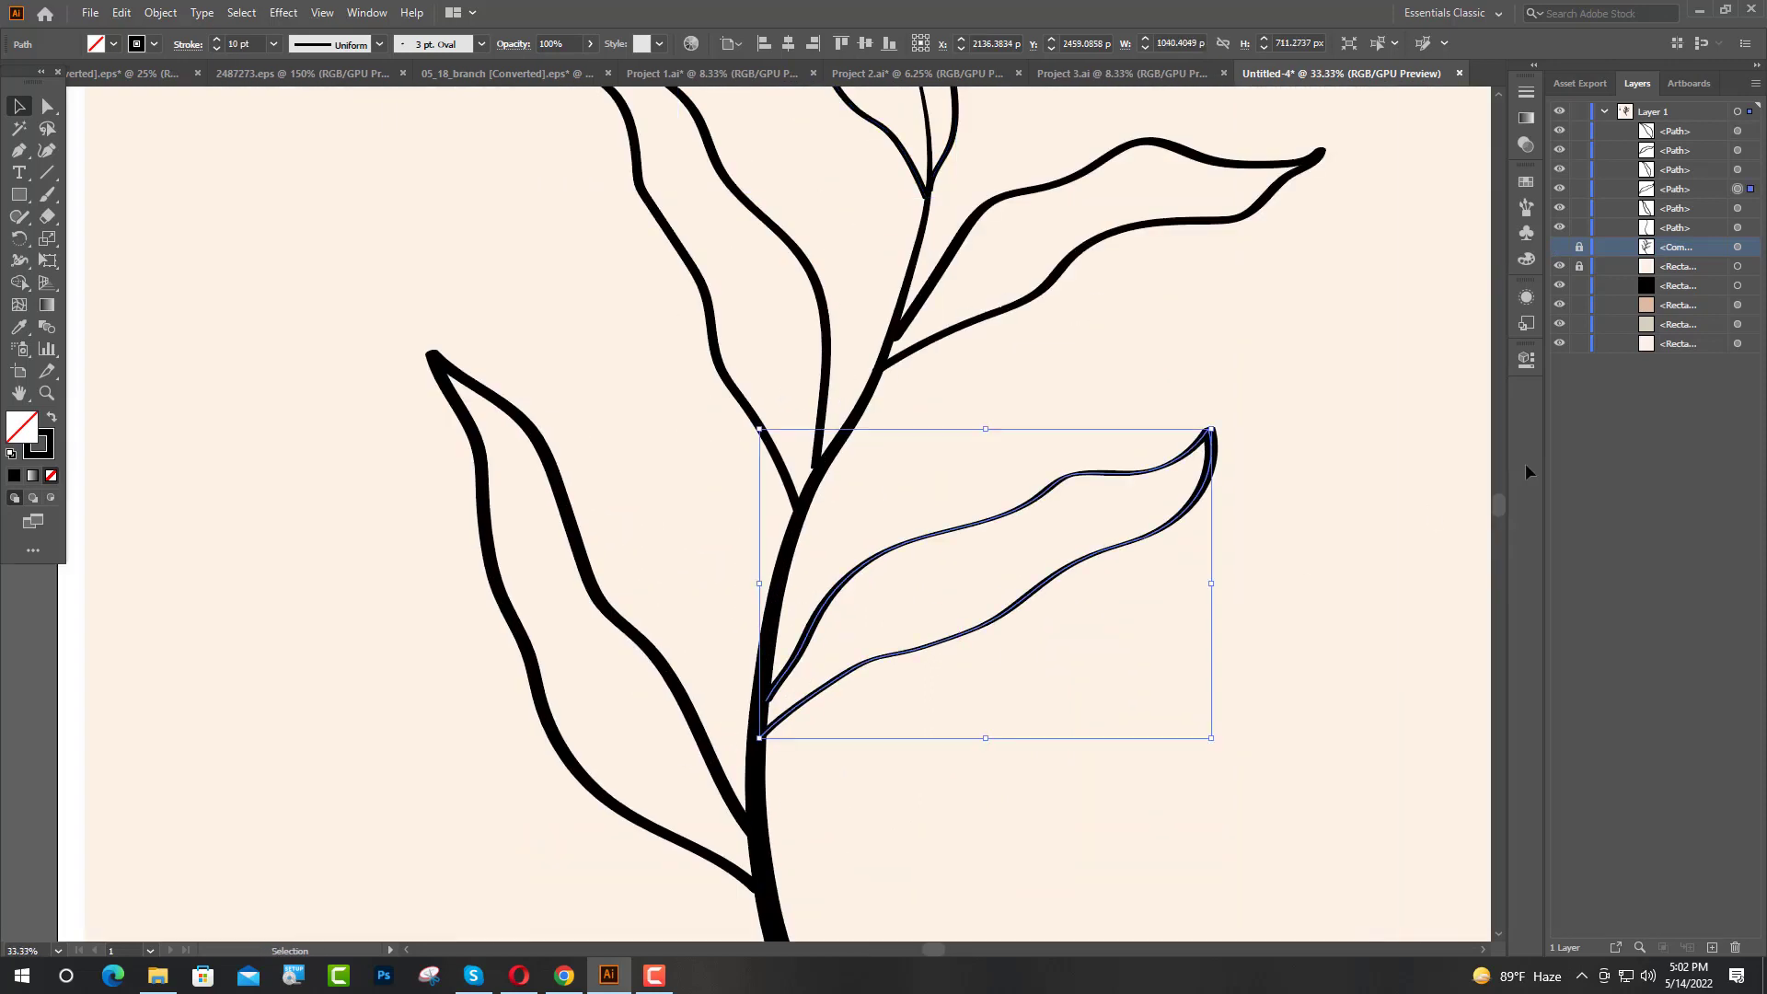
click(1527, 360)
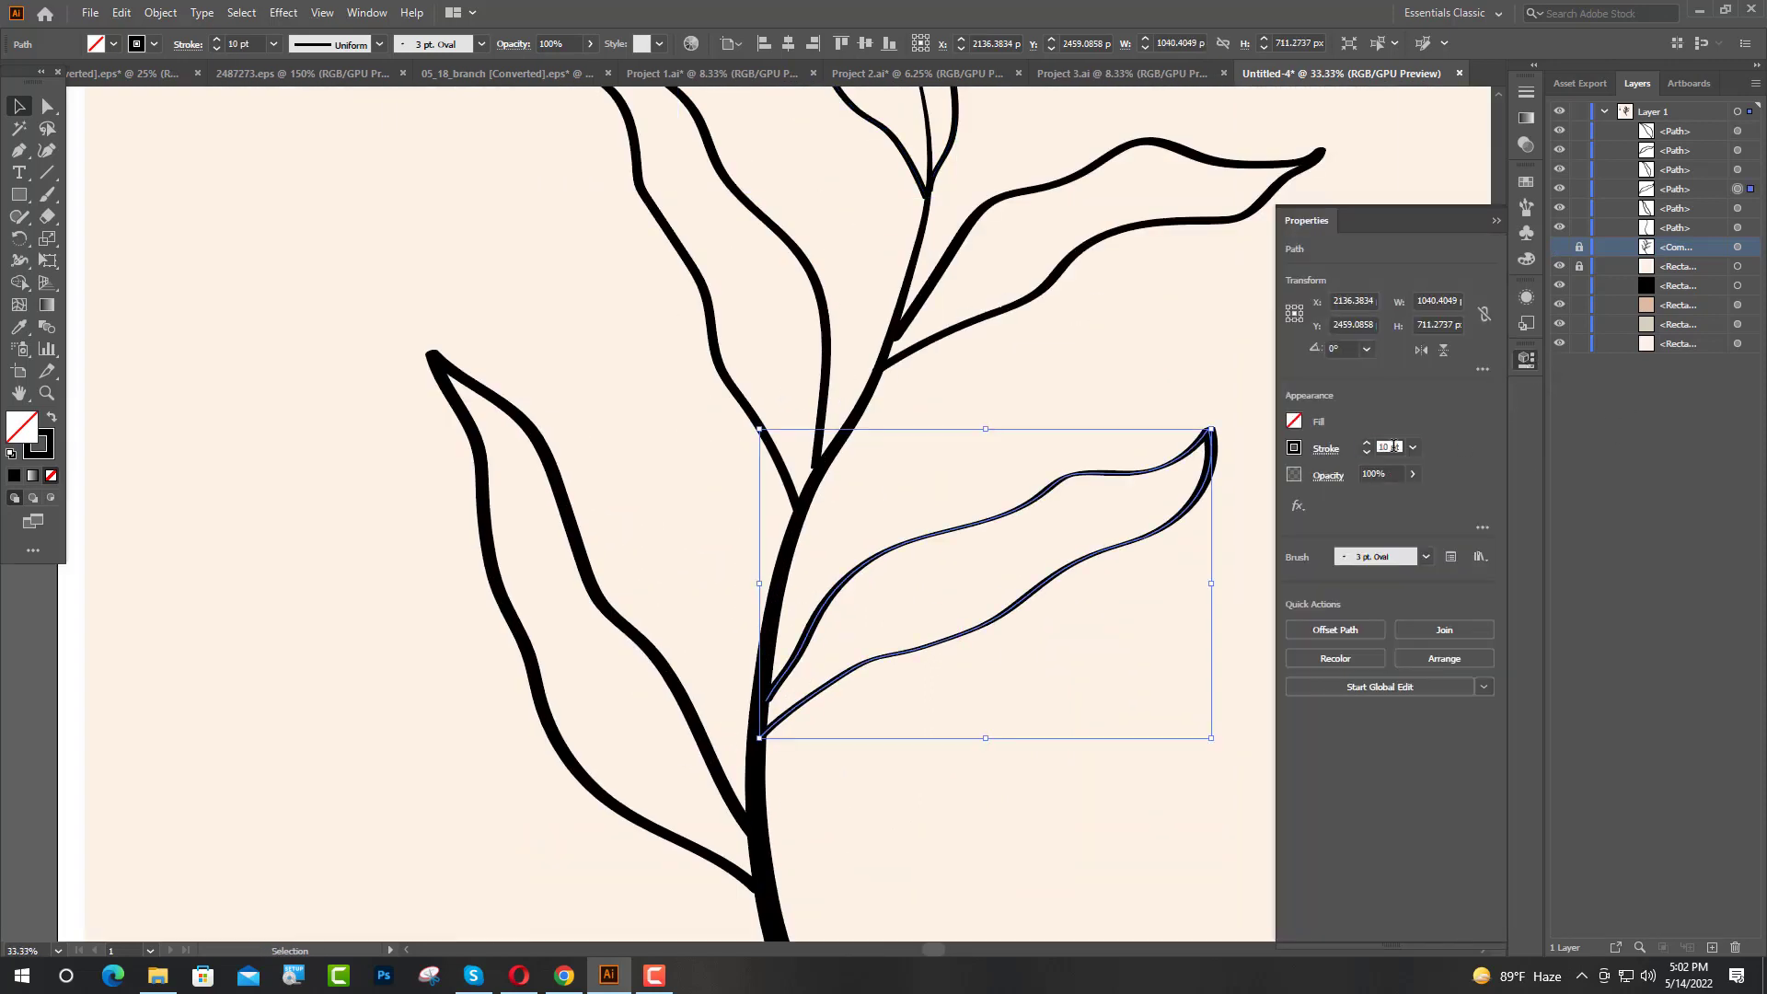
click(1379, 448)
key(Return)
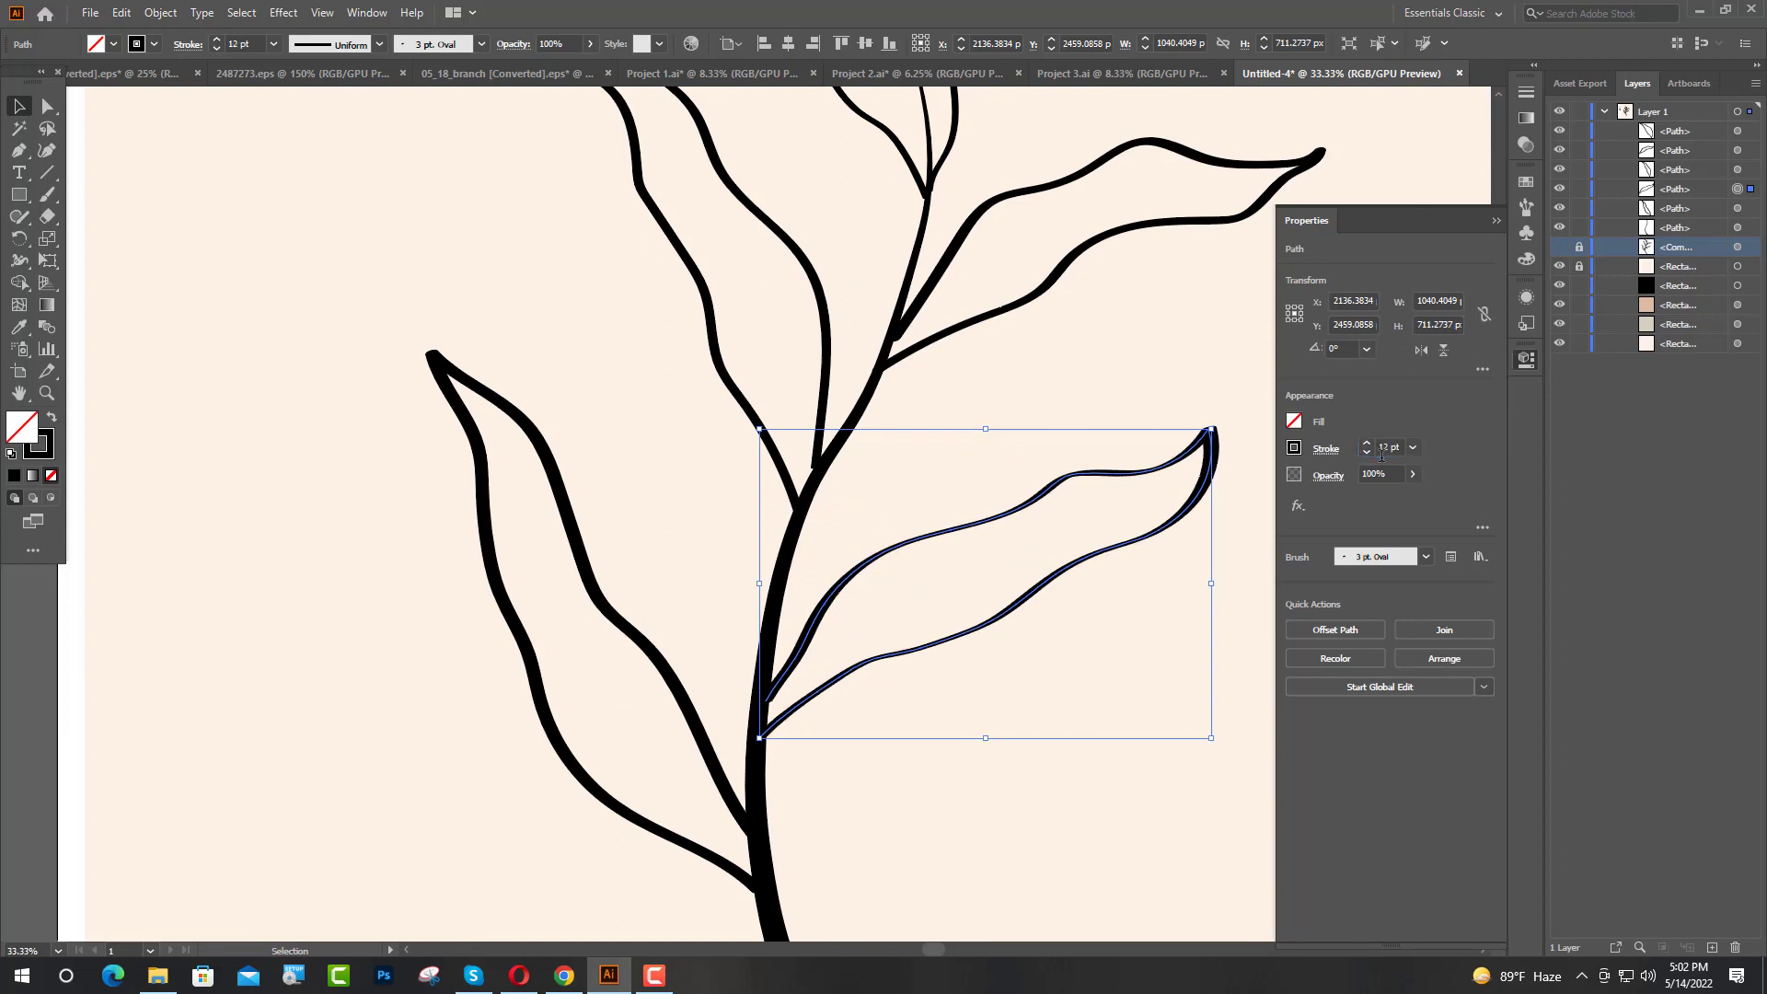
click(1496, 223)
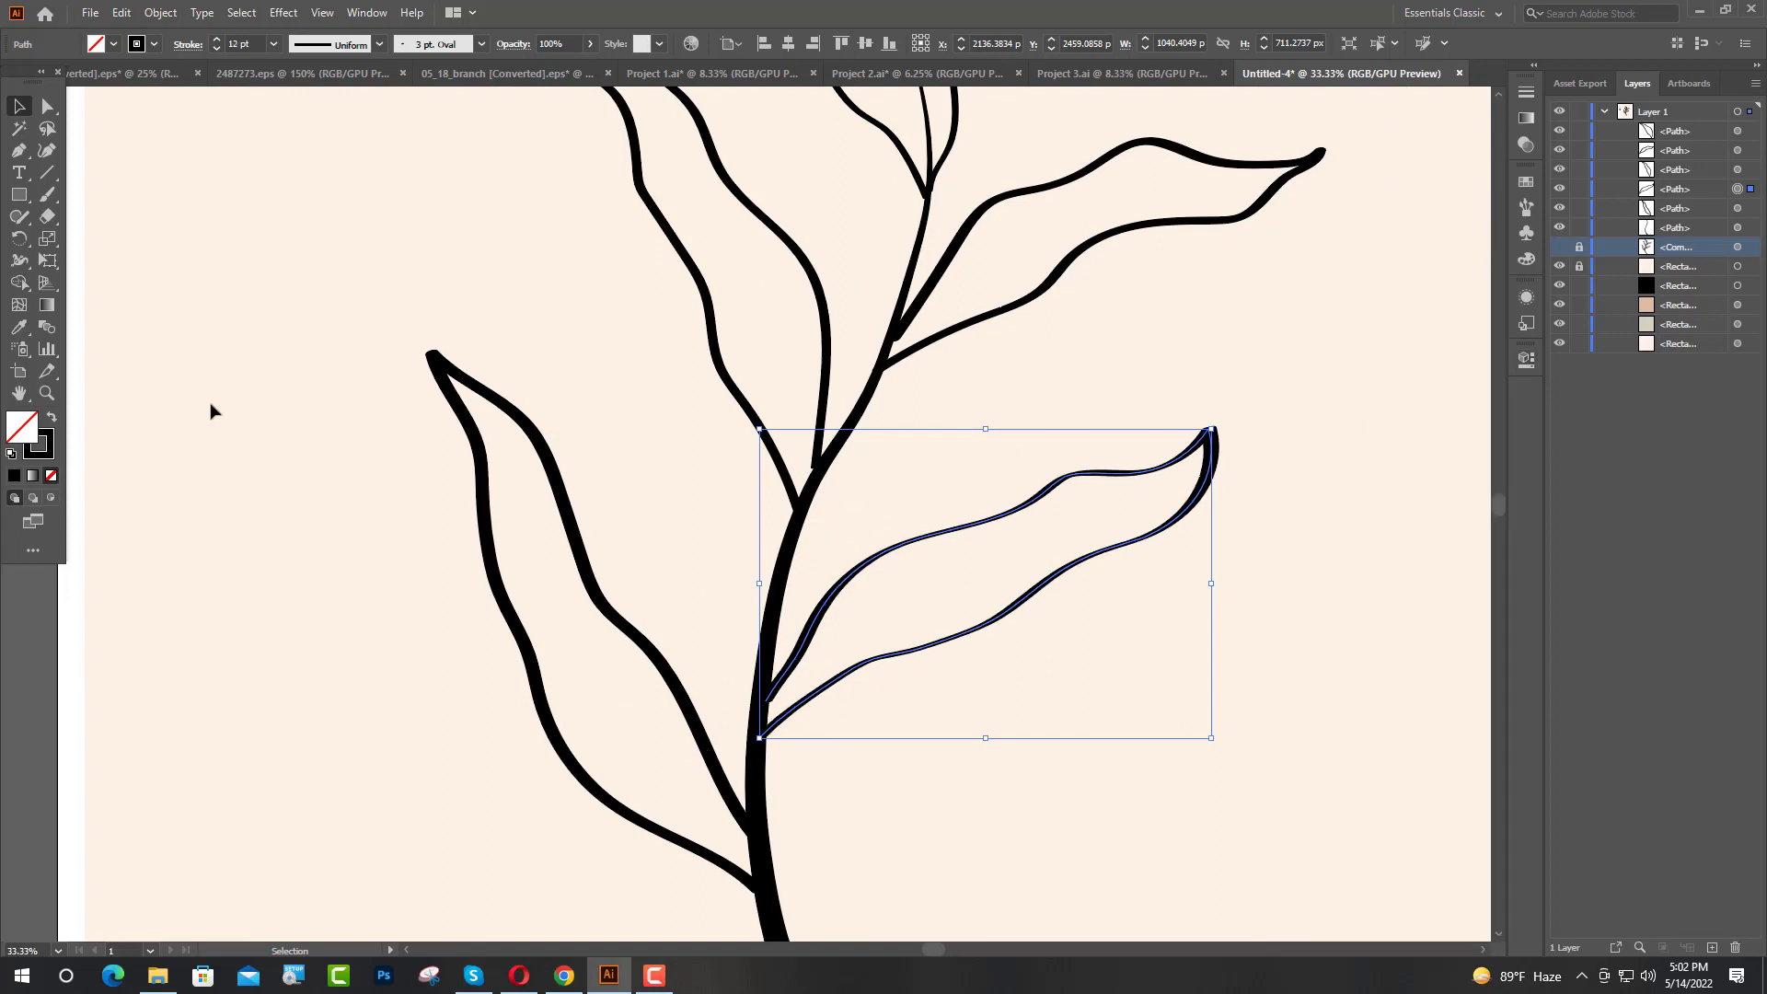
Step: Move the upper base end points of the lower-right and upper-left leaf outlines onto the stem with Direct Selection
scroll(1215, 418, up, 2)
click(48, 106)
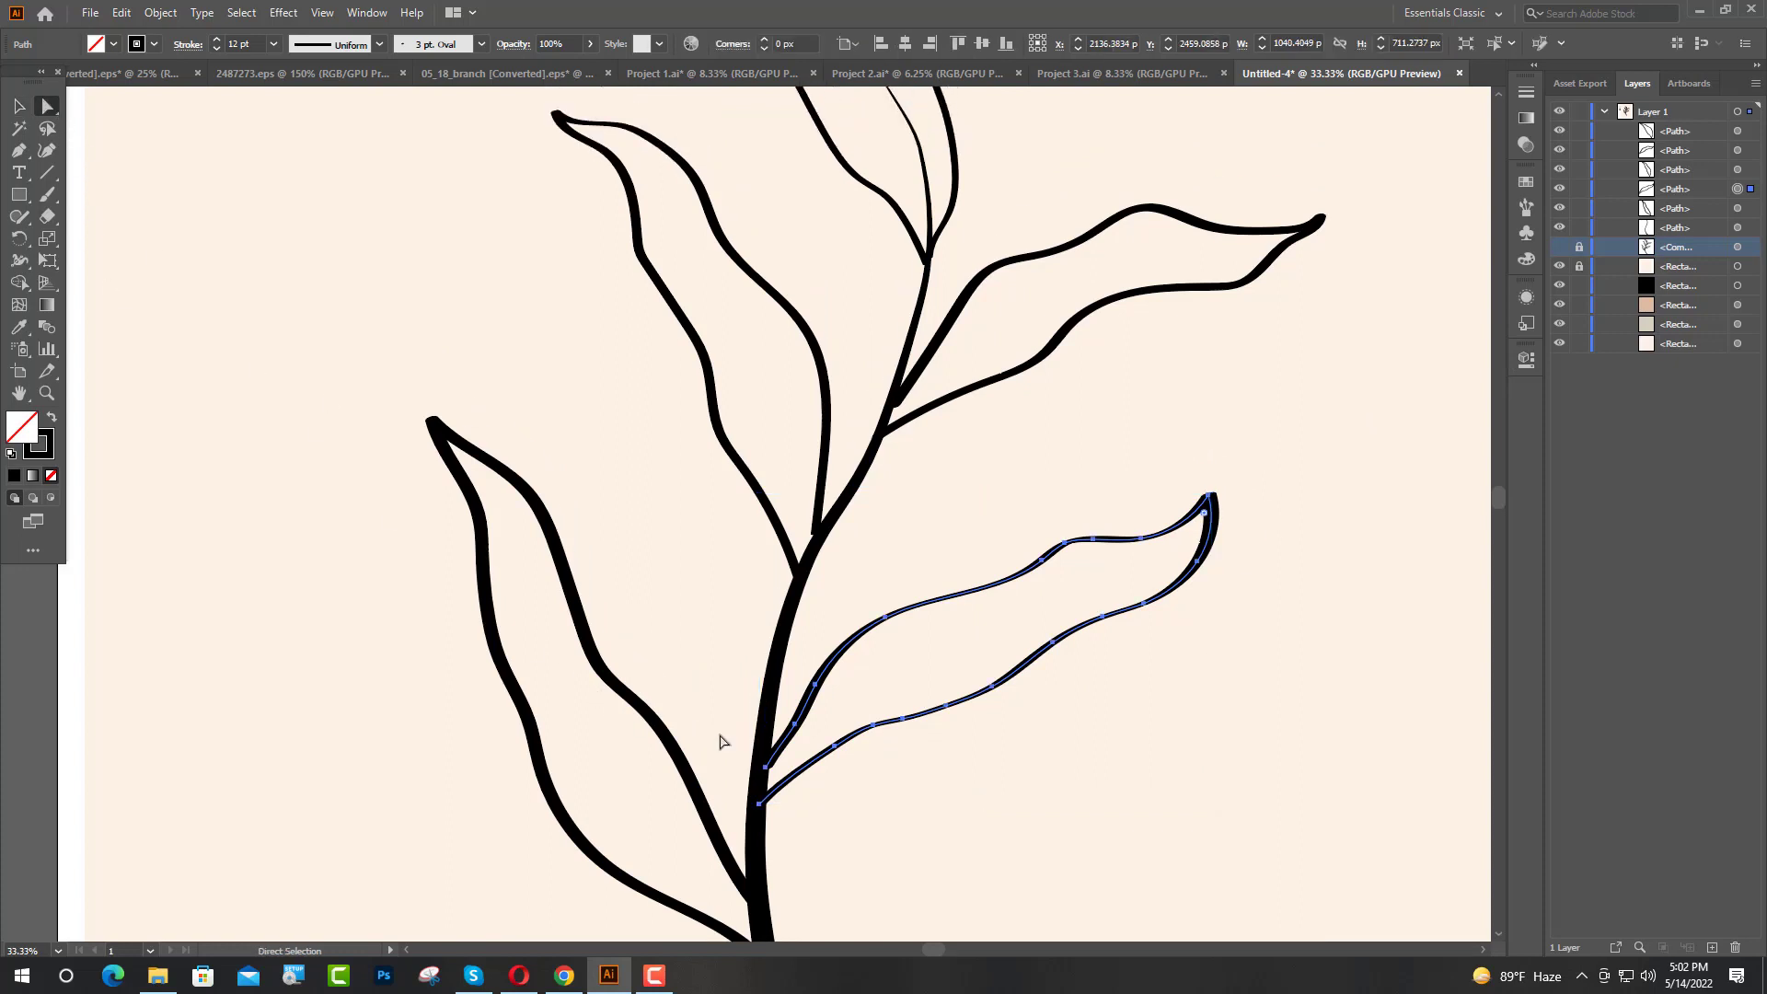
drag(765, 767, 759, 772)
click(817, 534)
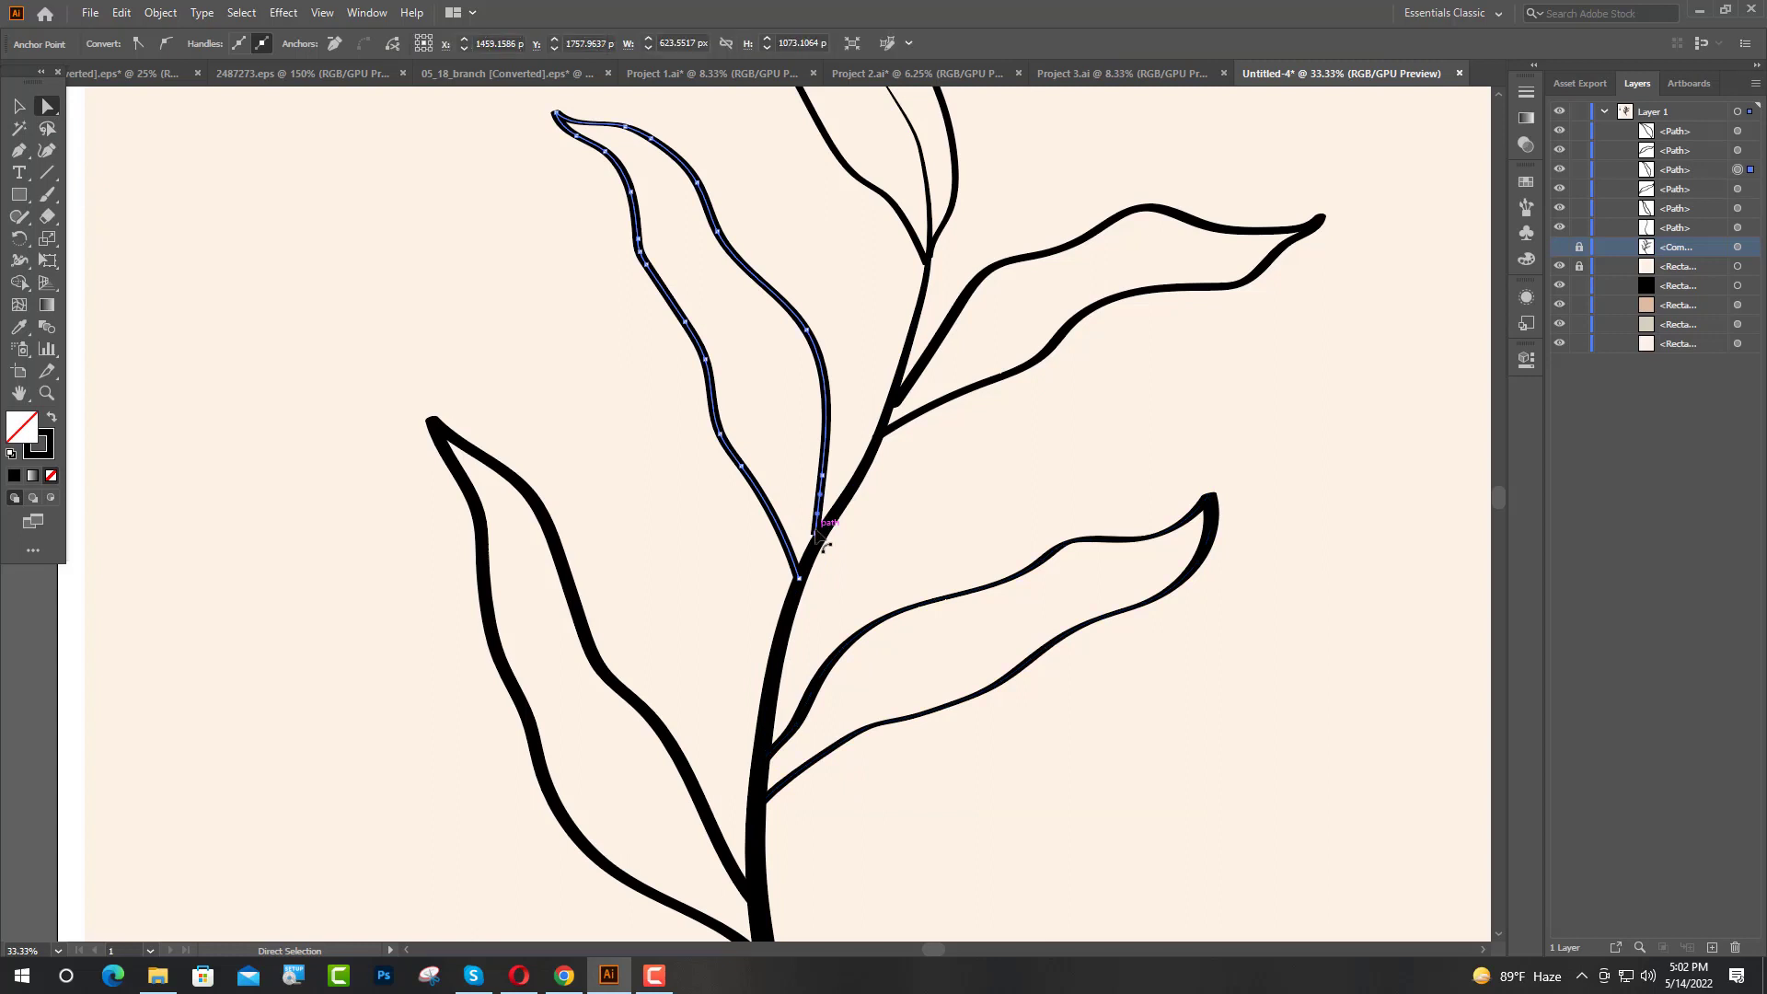
drag(817, 534, 816, 541)
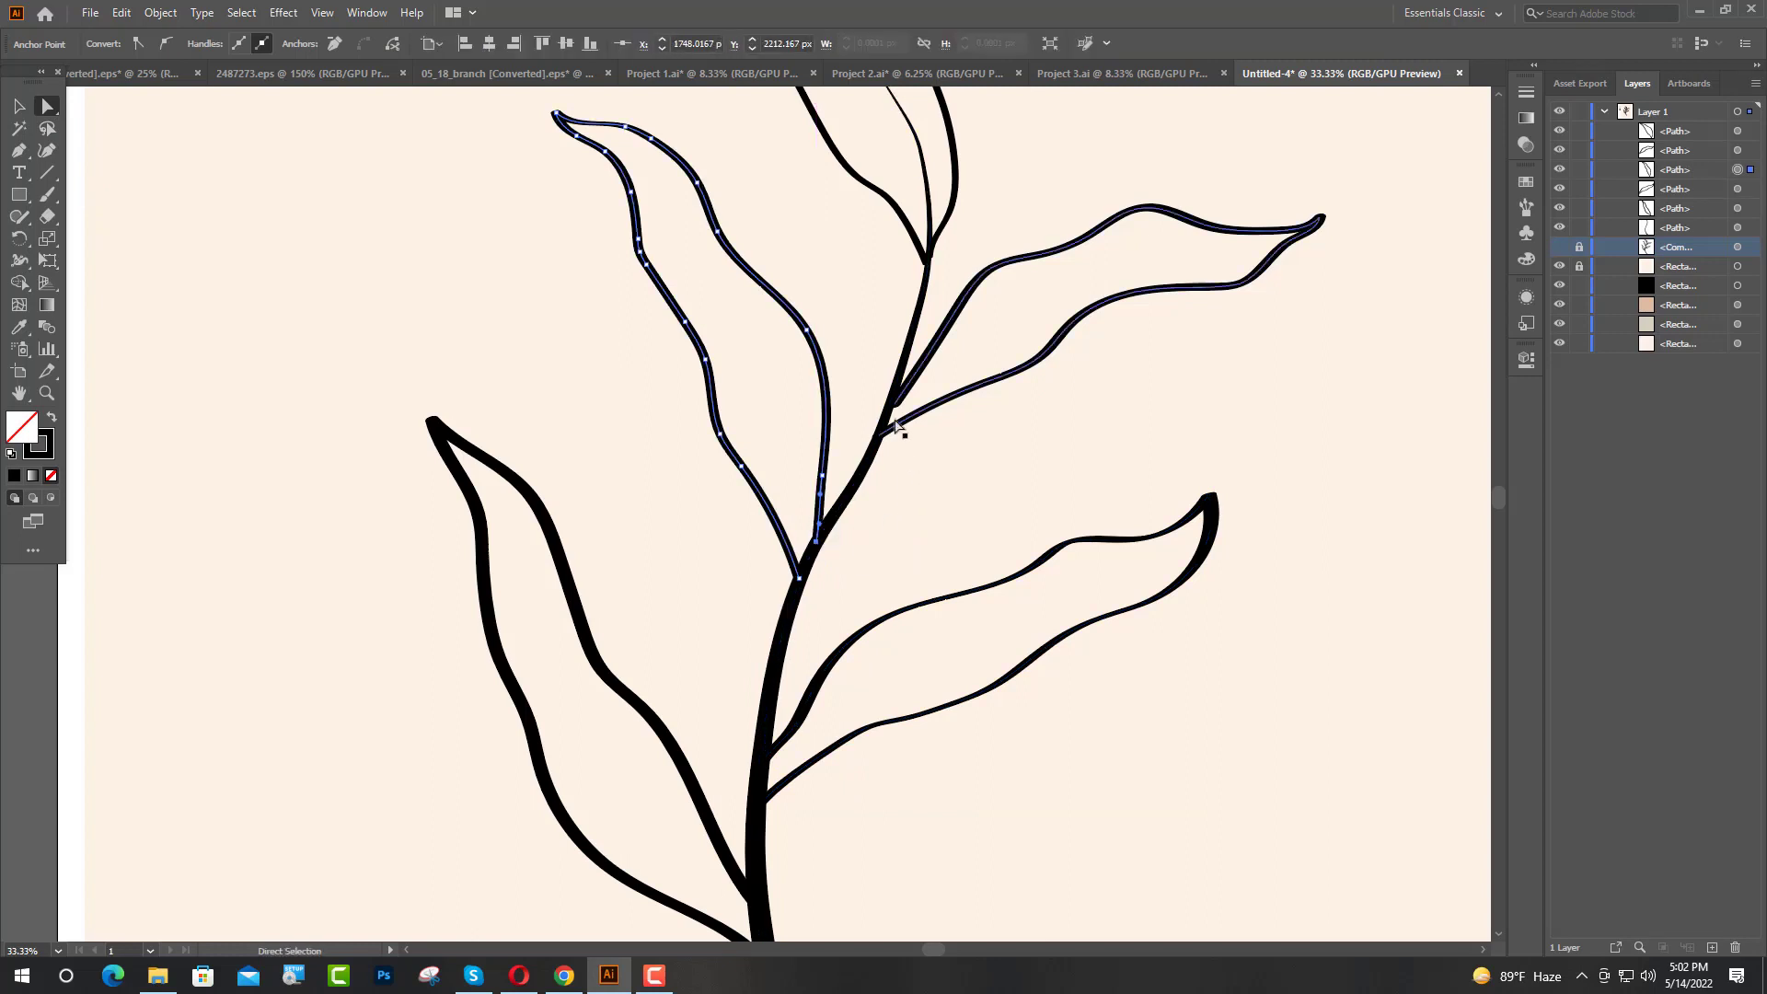
Step: Move both base end points of the upper-right leaf outline inside the stem so its rounded ends do not protrude
drag(893, 405, 889, 405)
scroll(1007, 441, up, 2)
scroll(876, 524, up, 6)
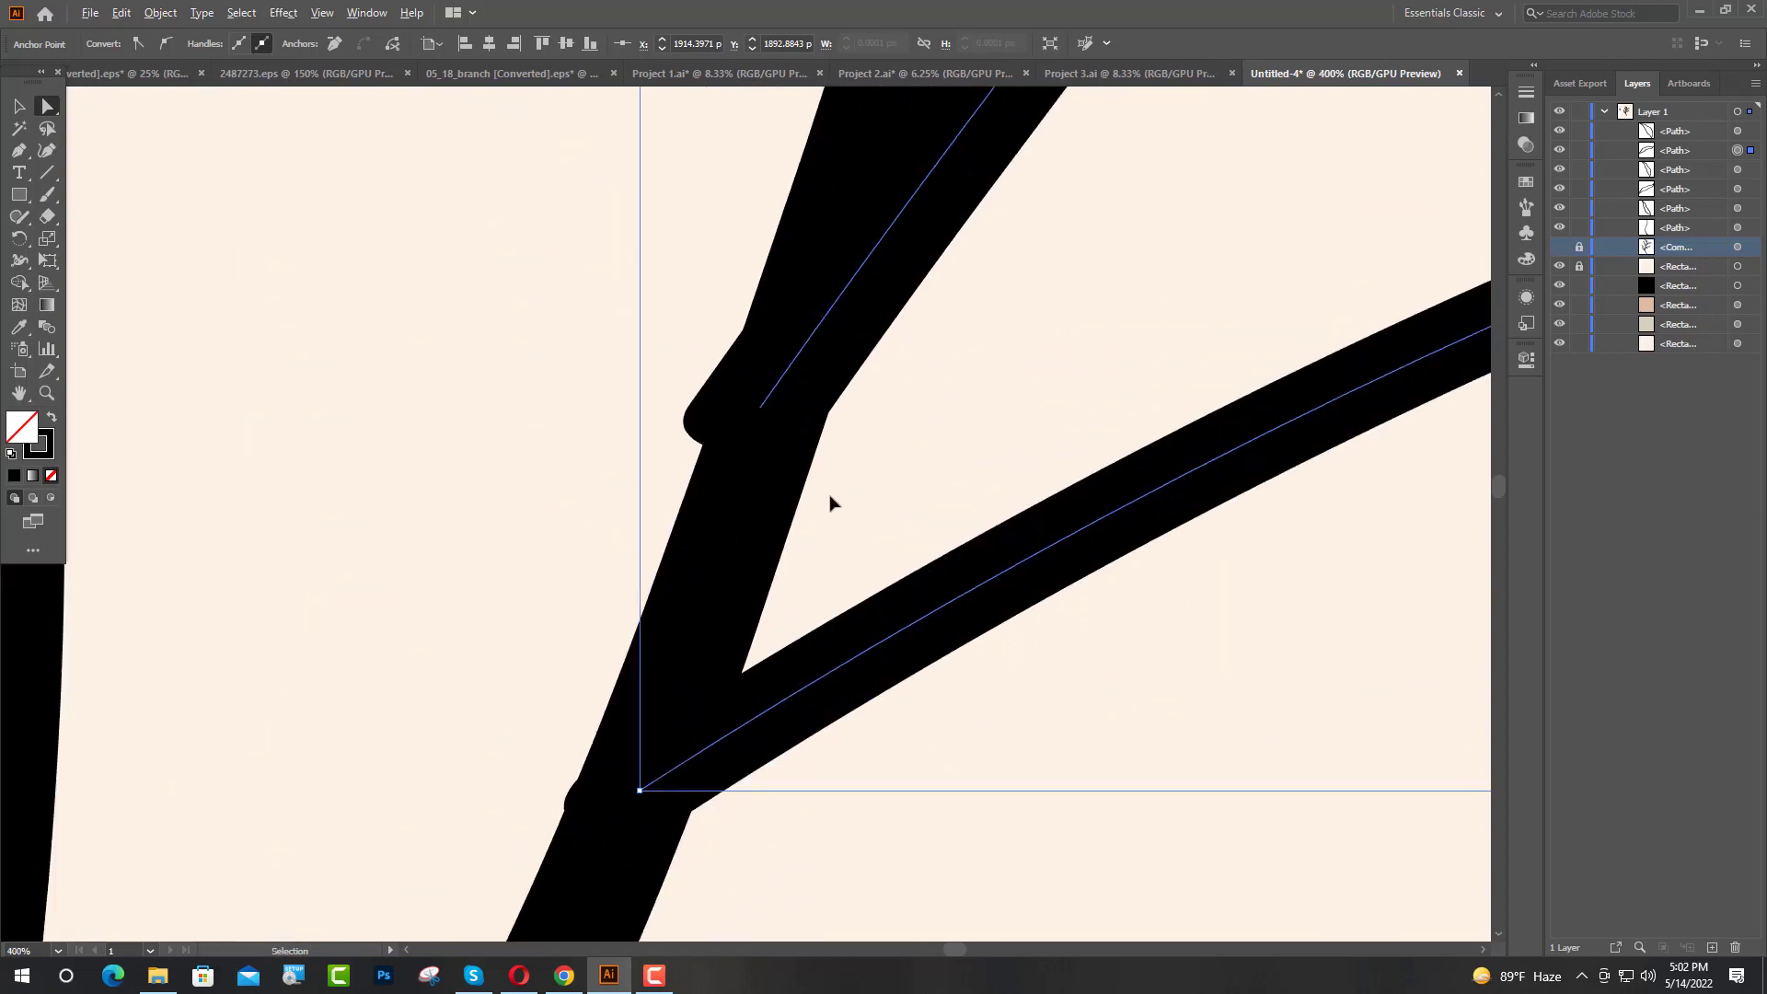
drag(762, 408, 791, 401)
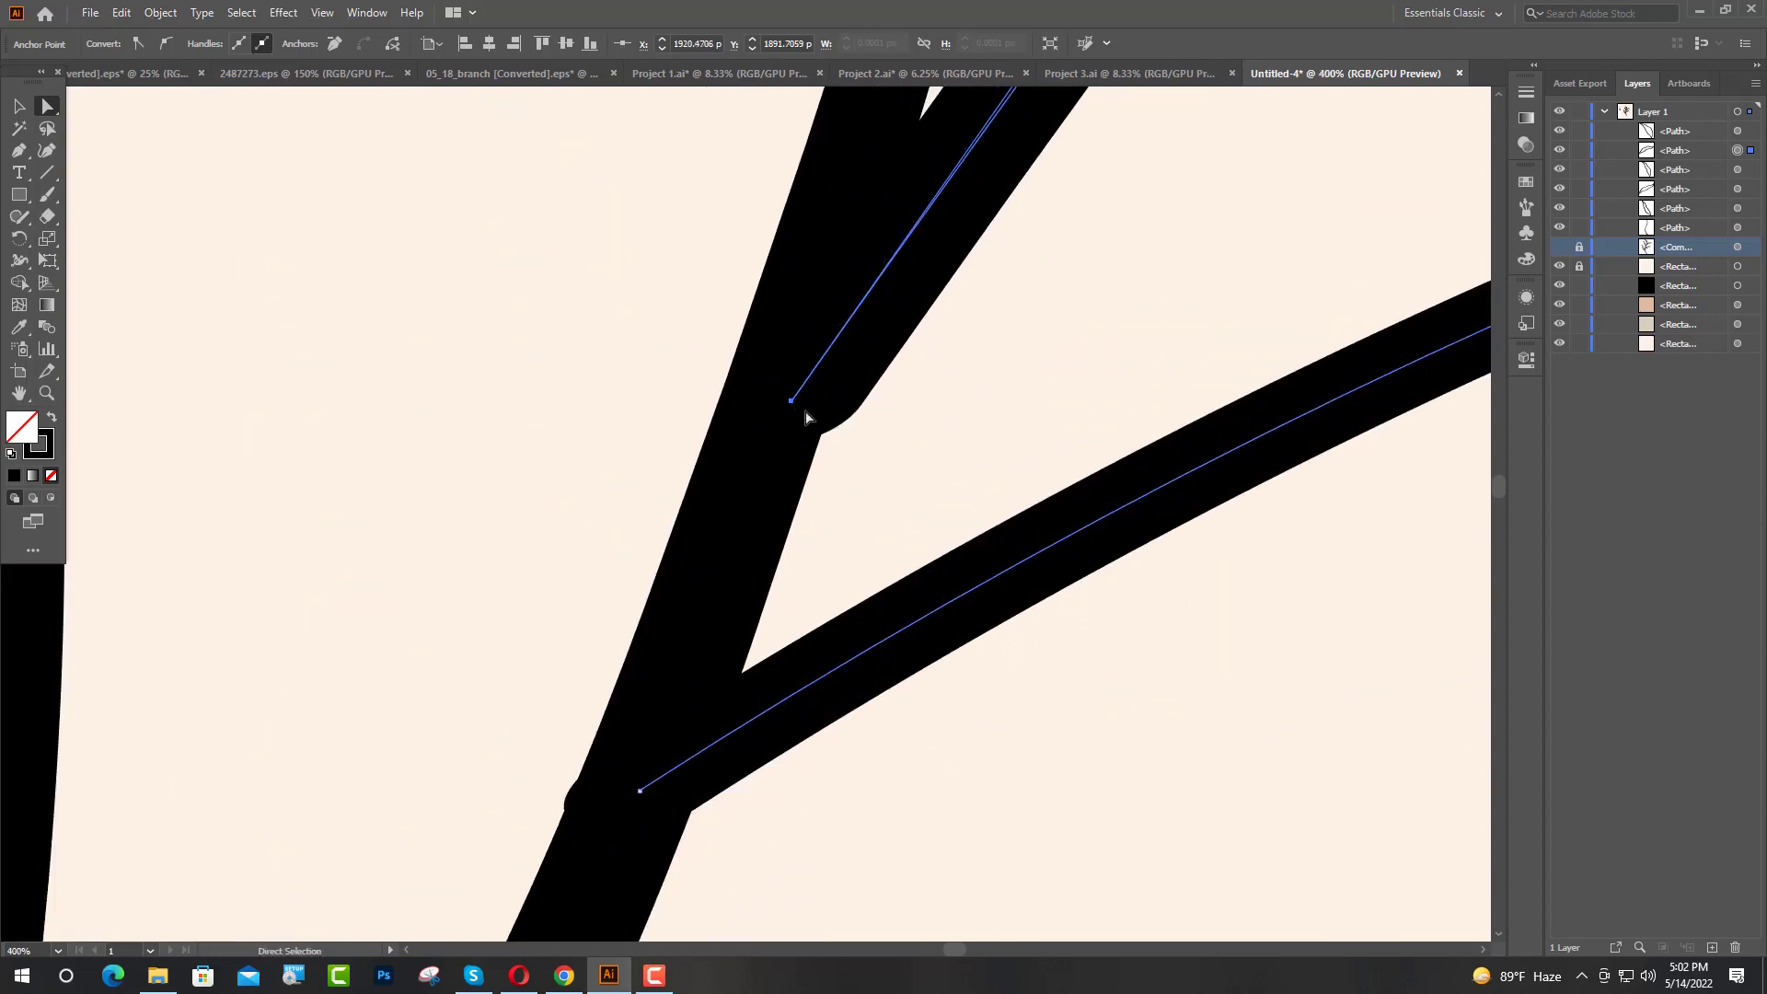
drag(639, 791, 640, 802)
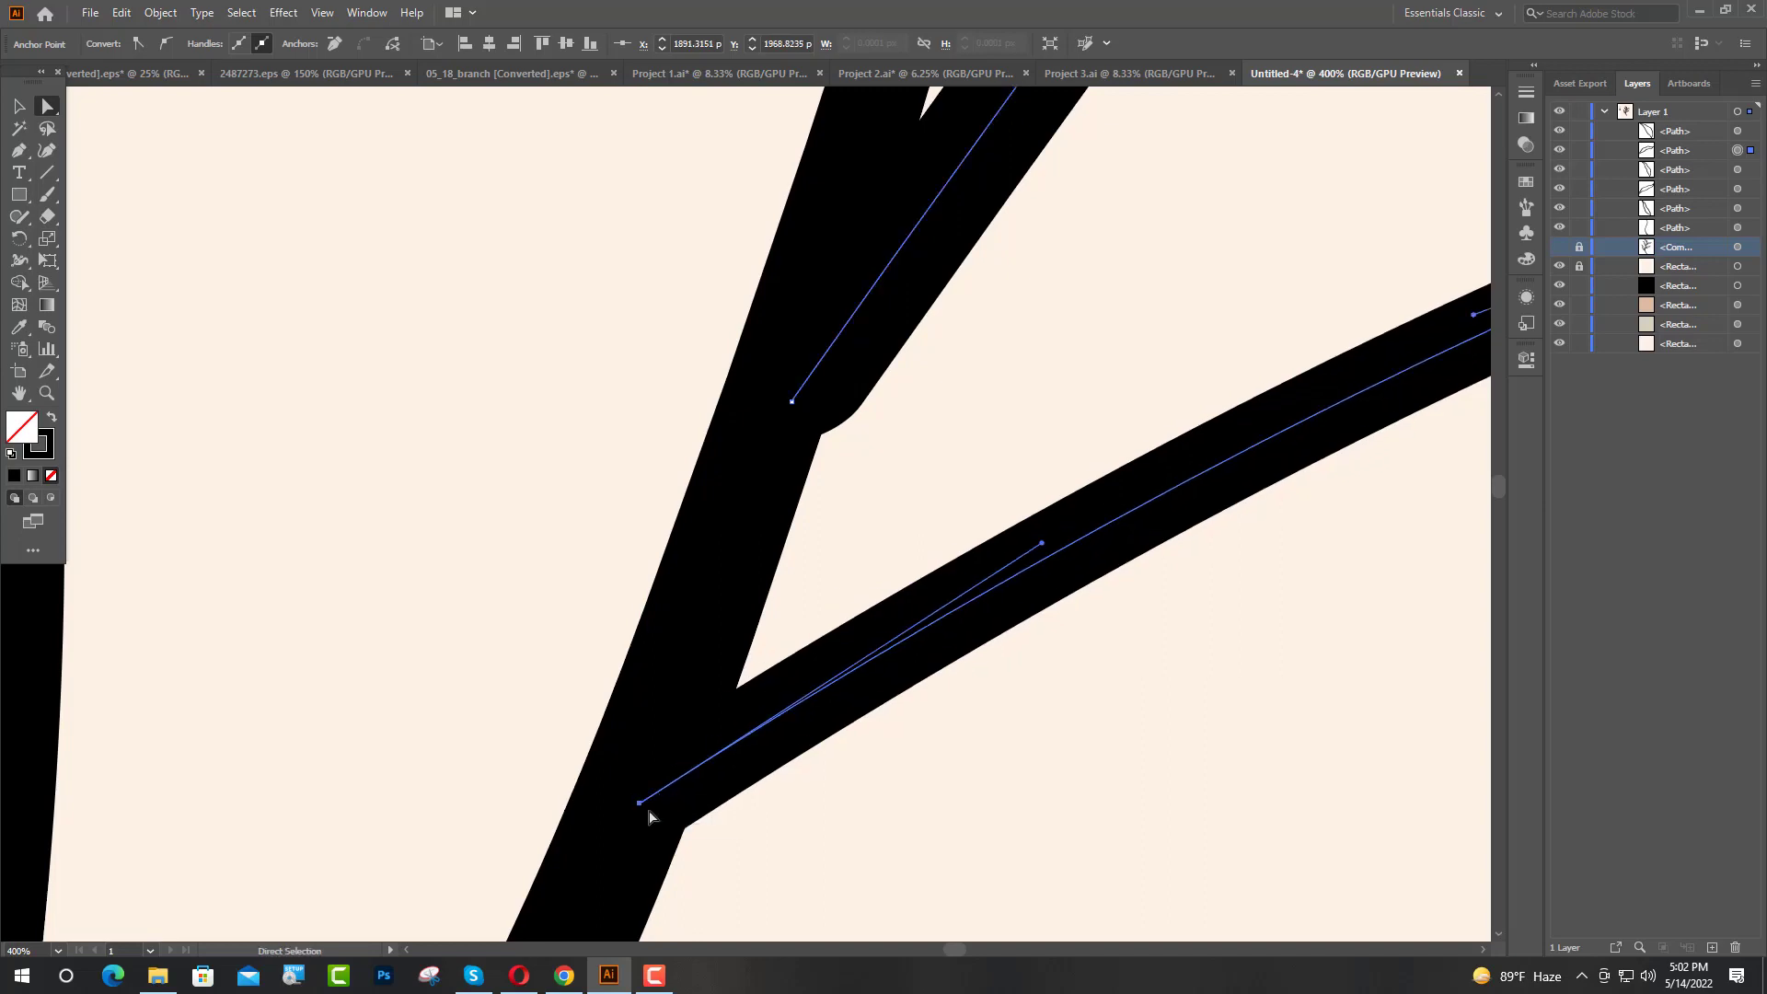
Step: Move both base end points of the topmost leaf outline so they sit inside the stem
scroll(771, 785, down, 8)
scroll(860, 604, up, 2)
scroll(797, 618, up, 8)
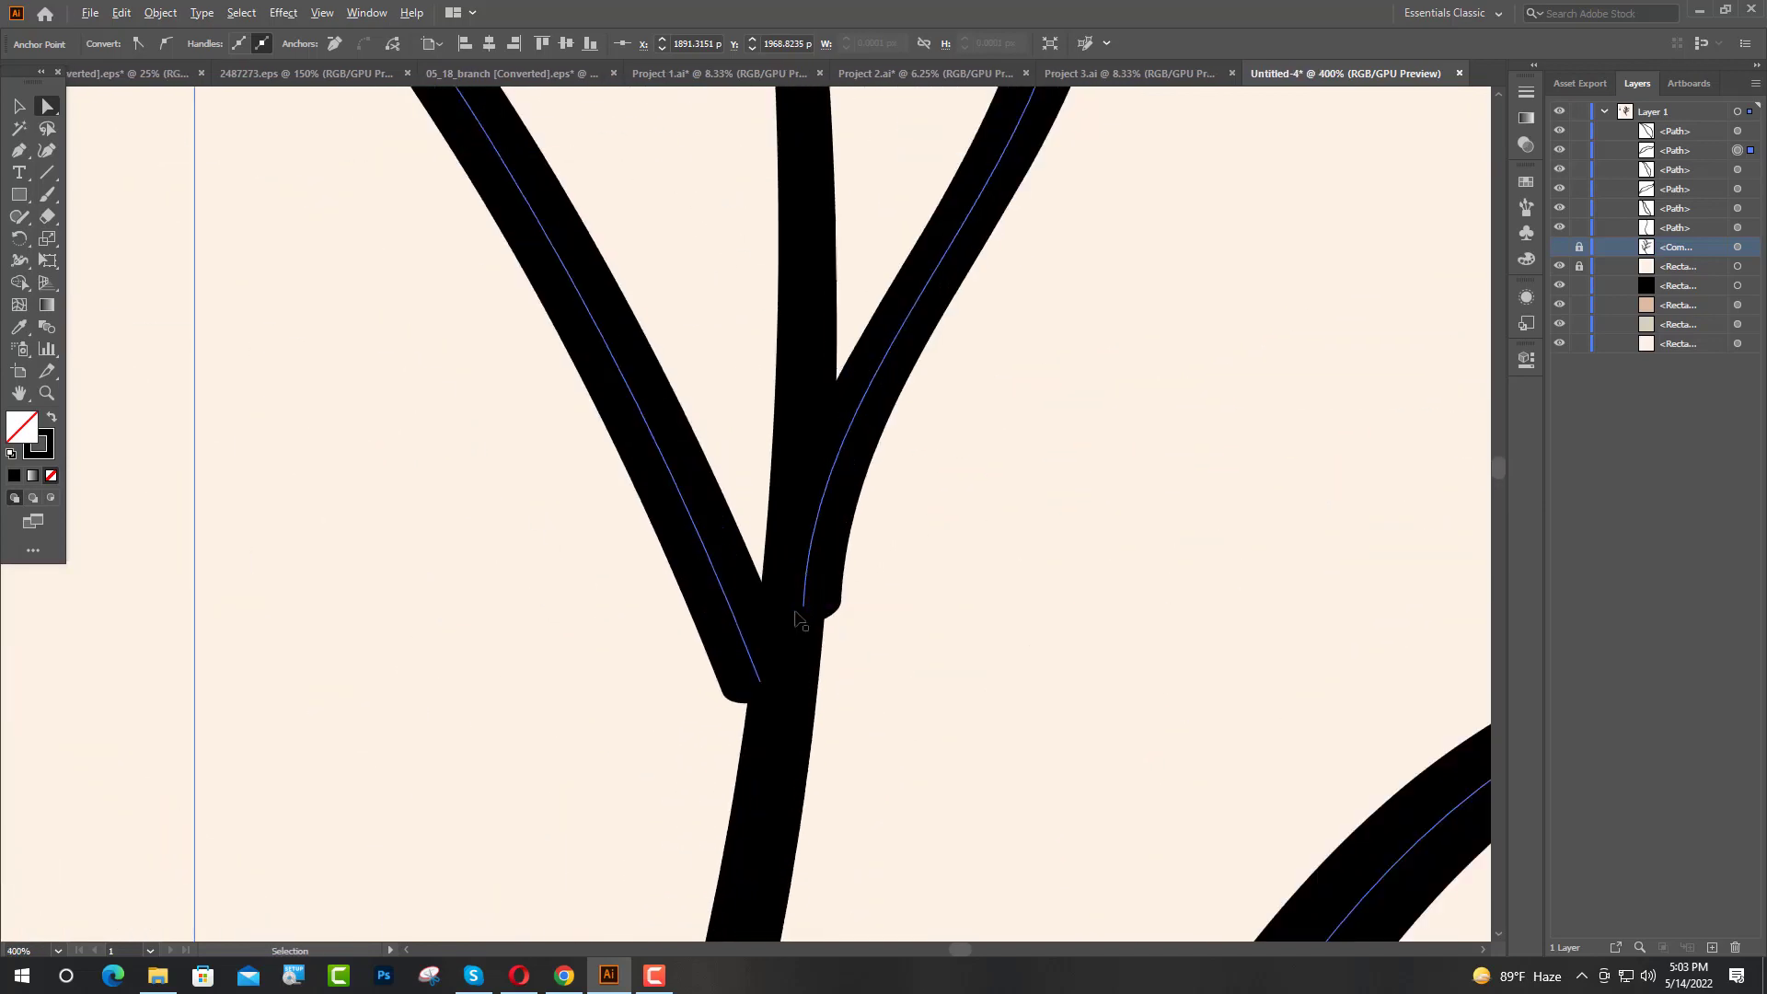
mouse_move(806, 607)
mouse_down()
mouse_move(825, 571)
mouse_move(799, 570)
mouse_up()
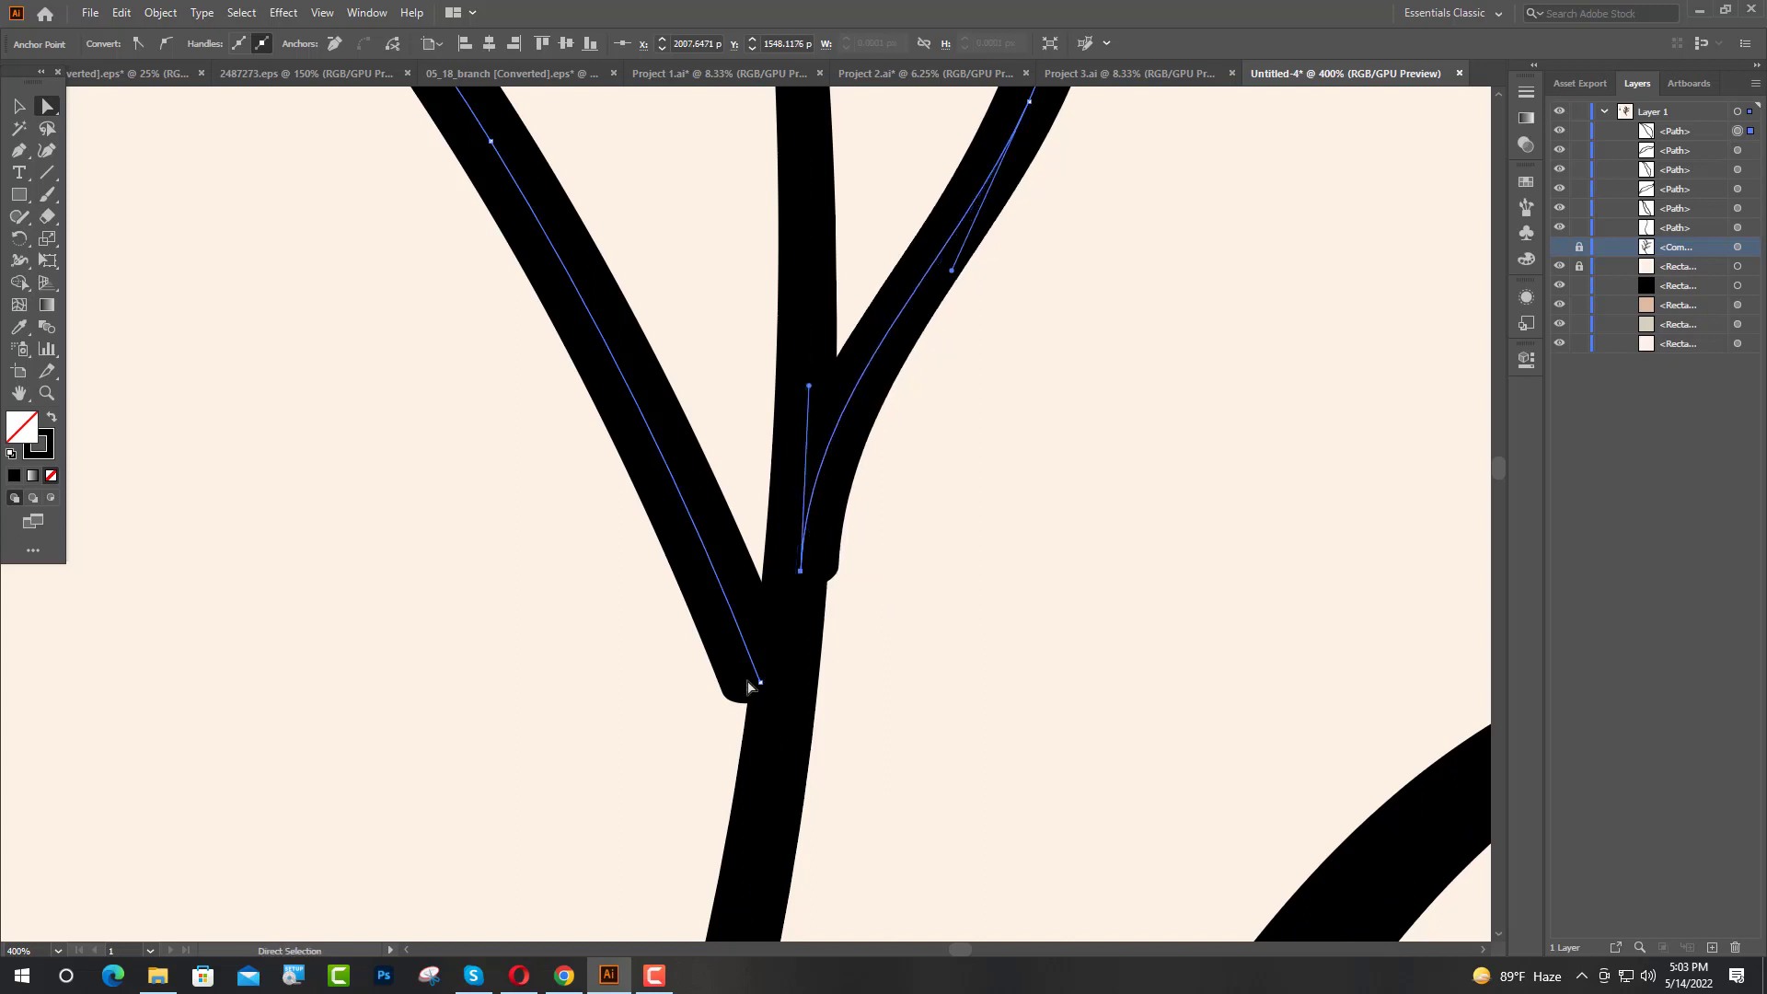
drag(760, 682, 781, 688)
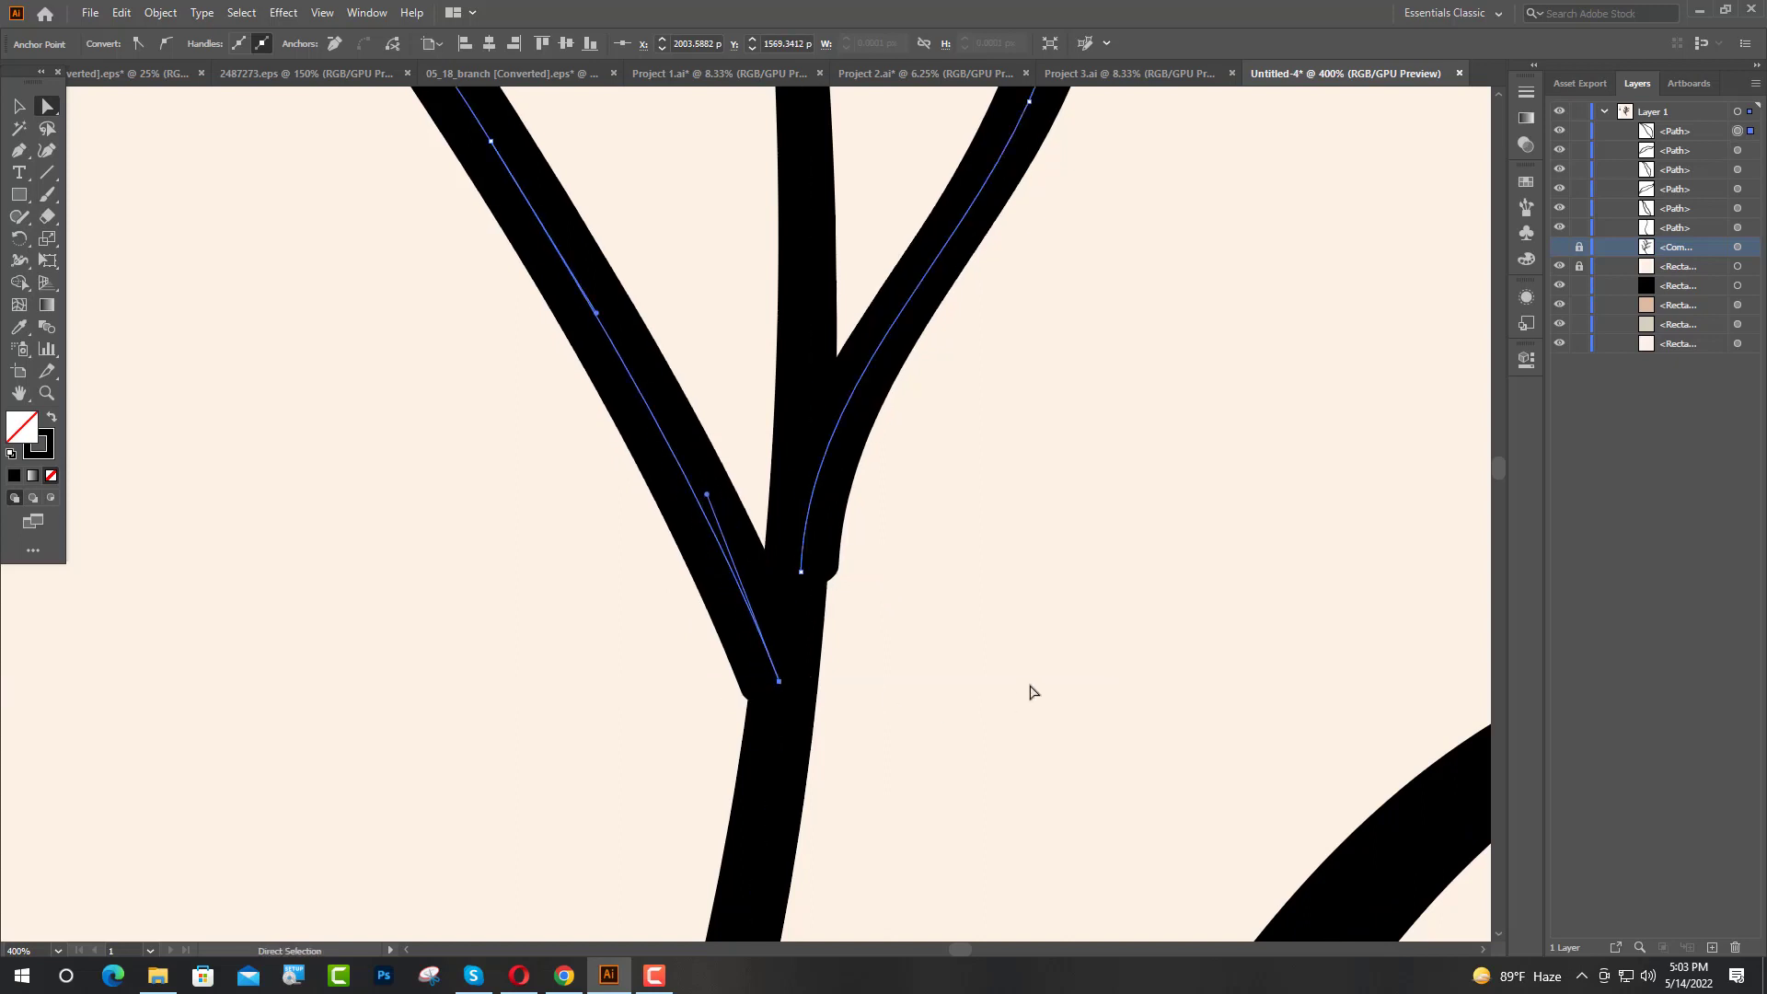
Step: Move the lower base end point of the lower-left leaf outline deeper into the stem
scroll(1029, 690, down, 9)
scroll(981, 563, down, 2)
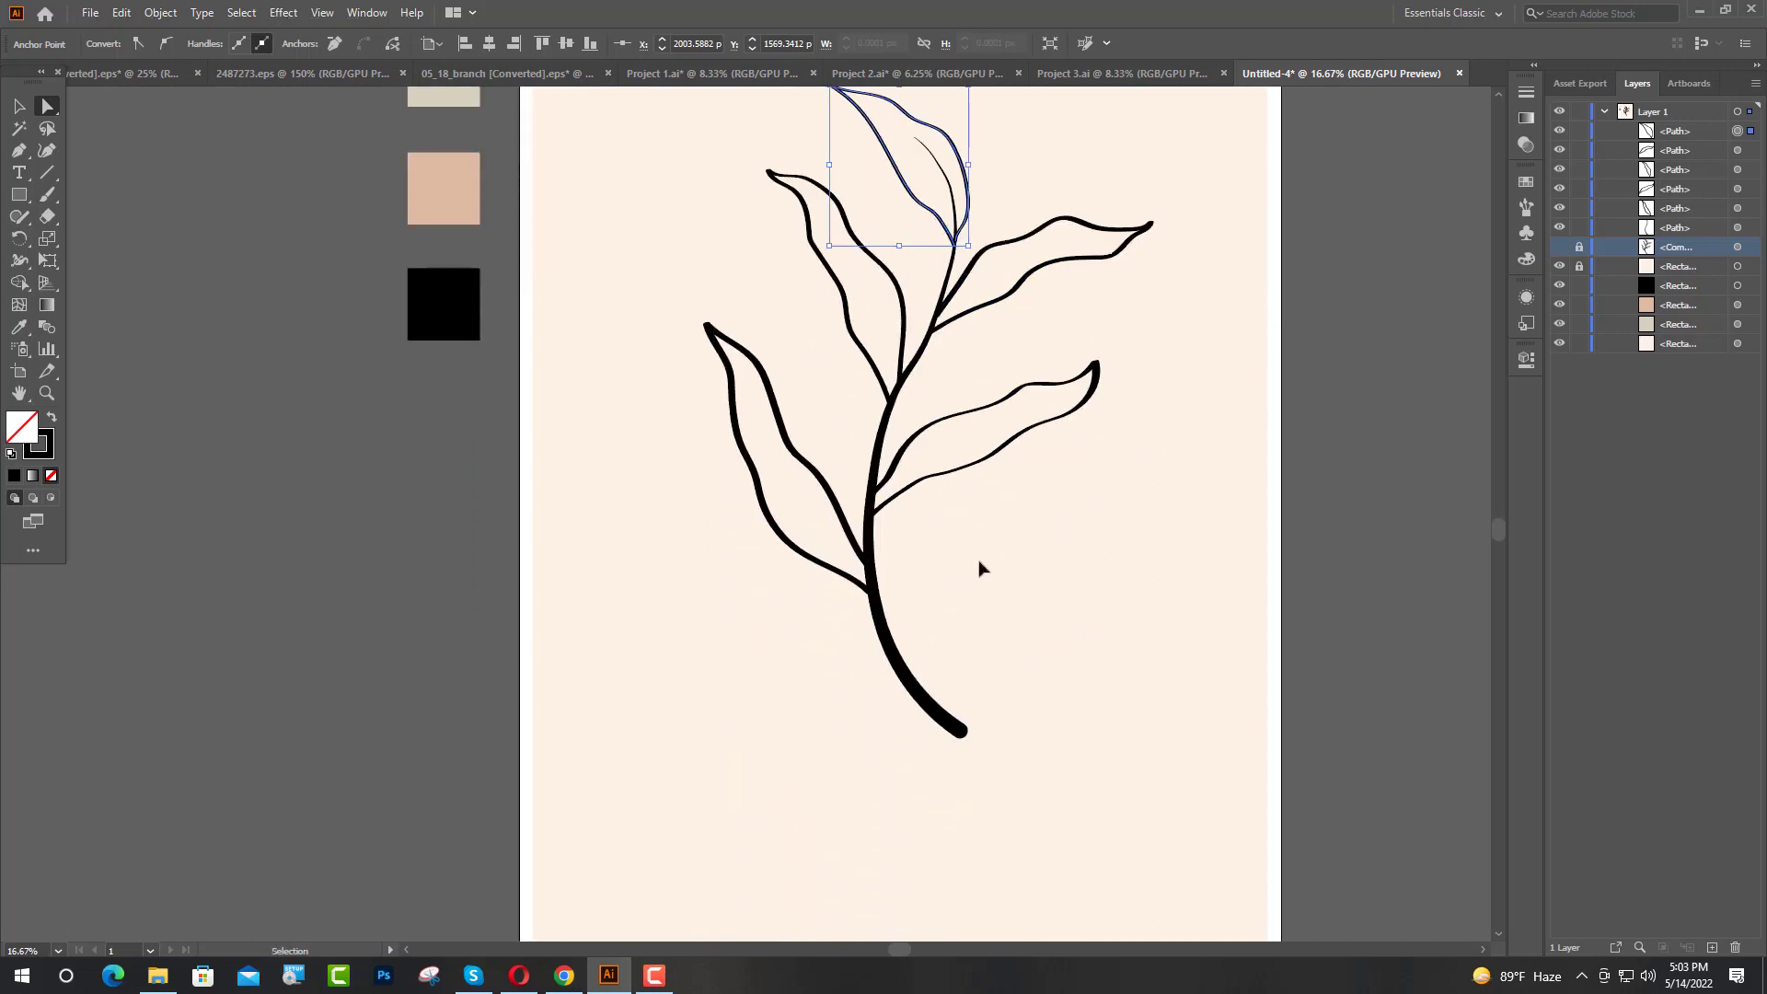
scroll(1009, 632, up, 1)
scroll(864, 592, up, 4)
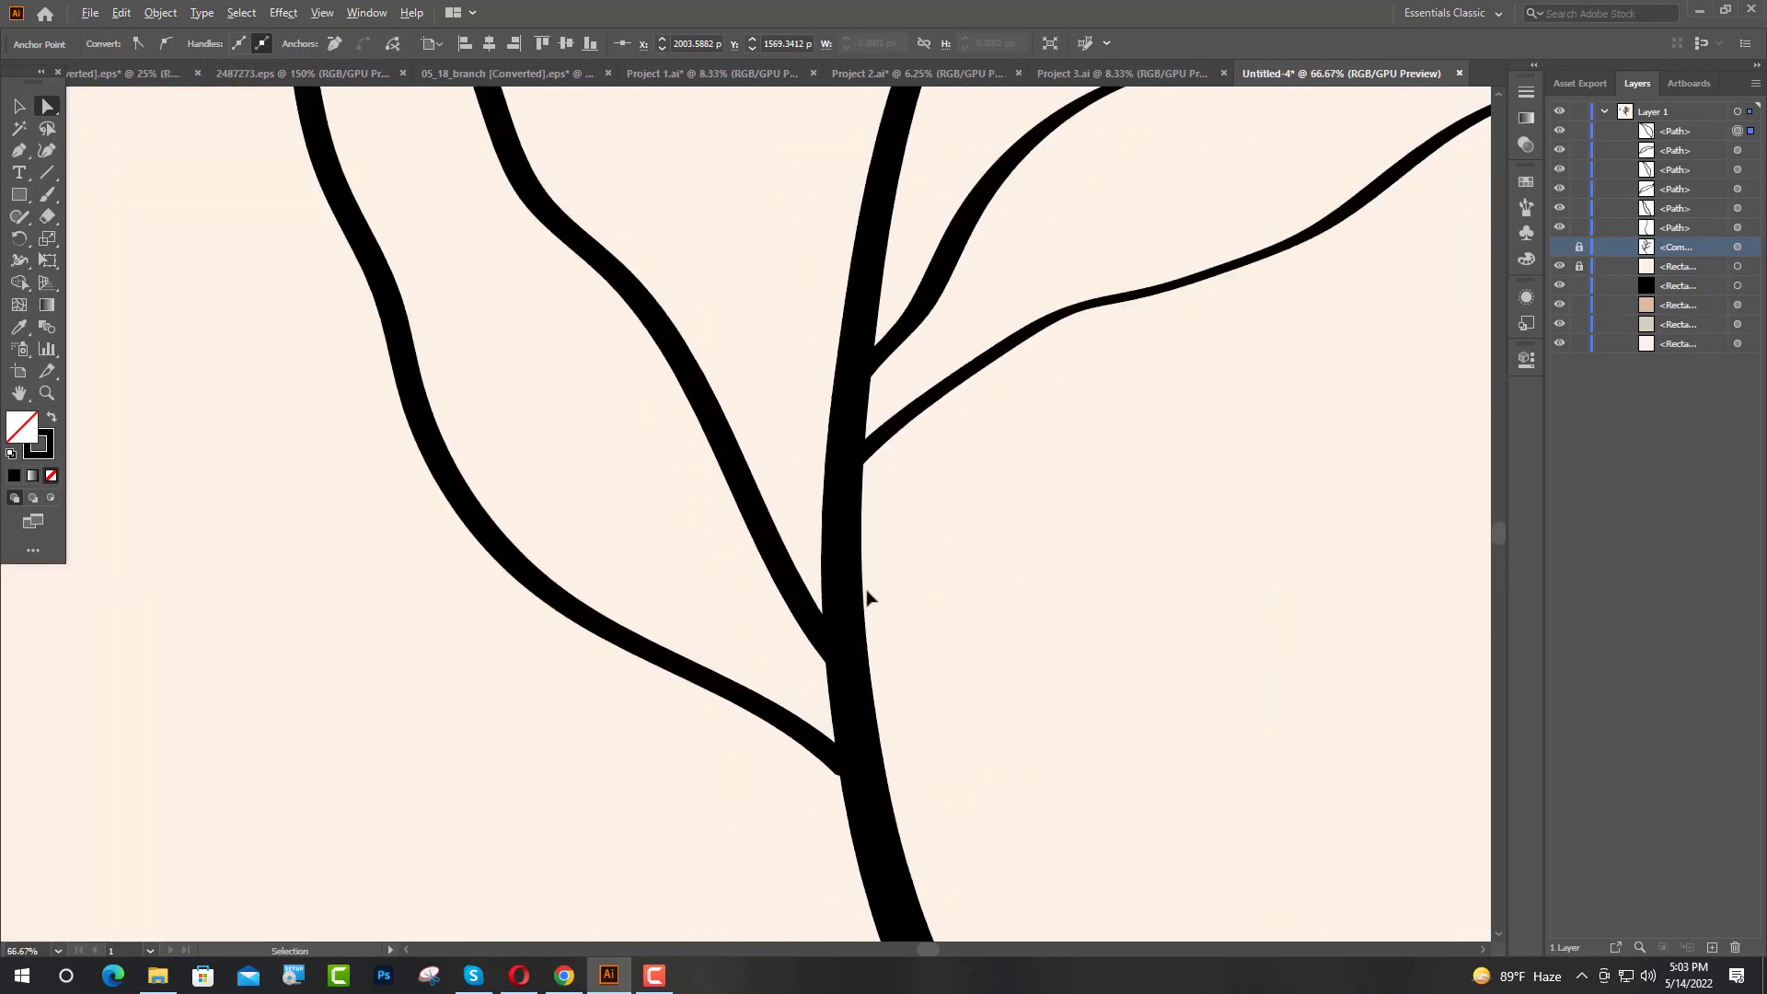
scroll(856, 753, up, 4)
drag(845, 760, 871, 762)
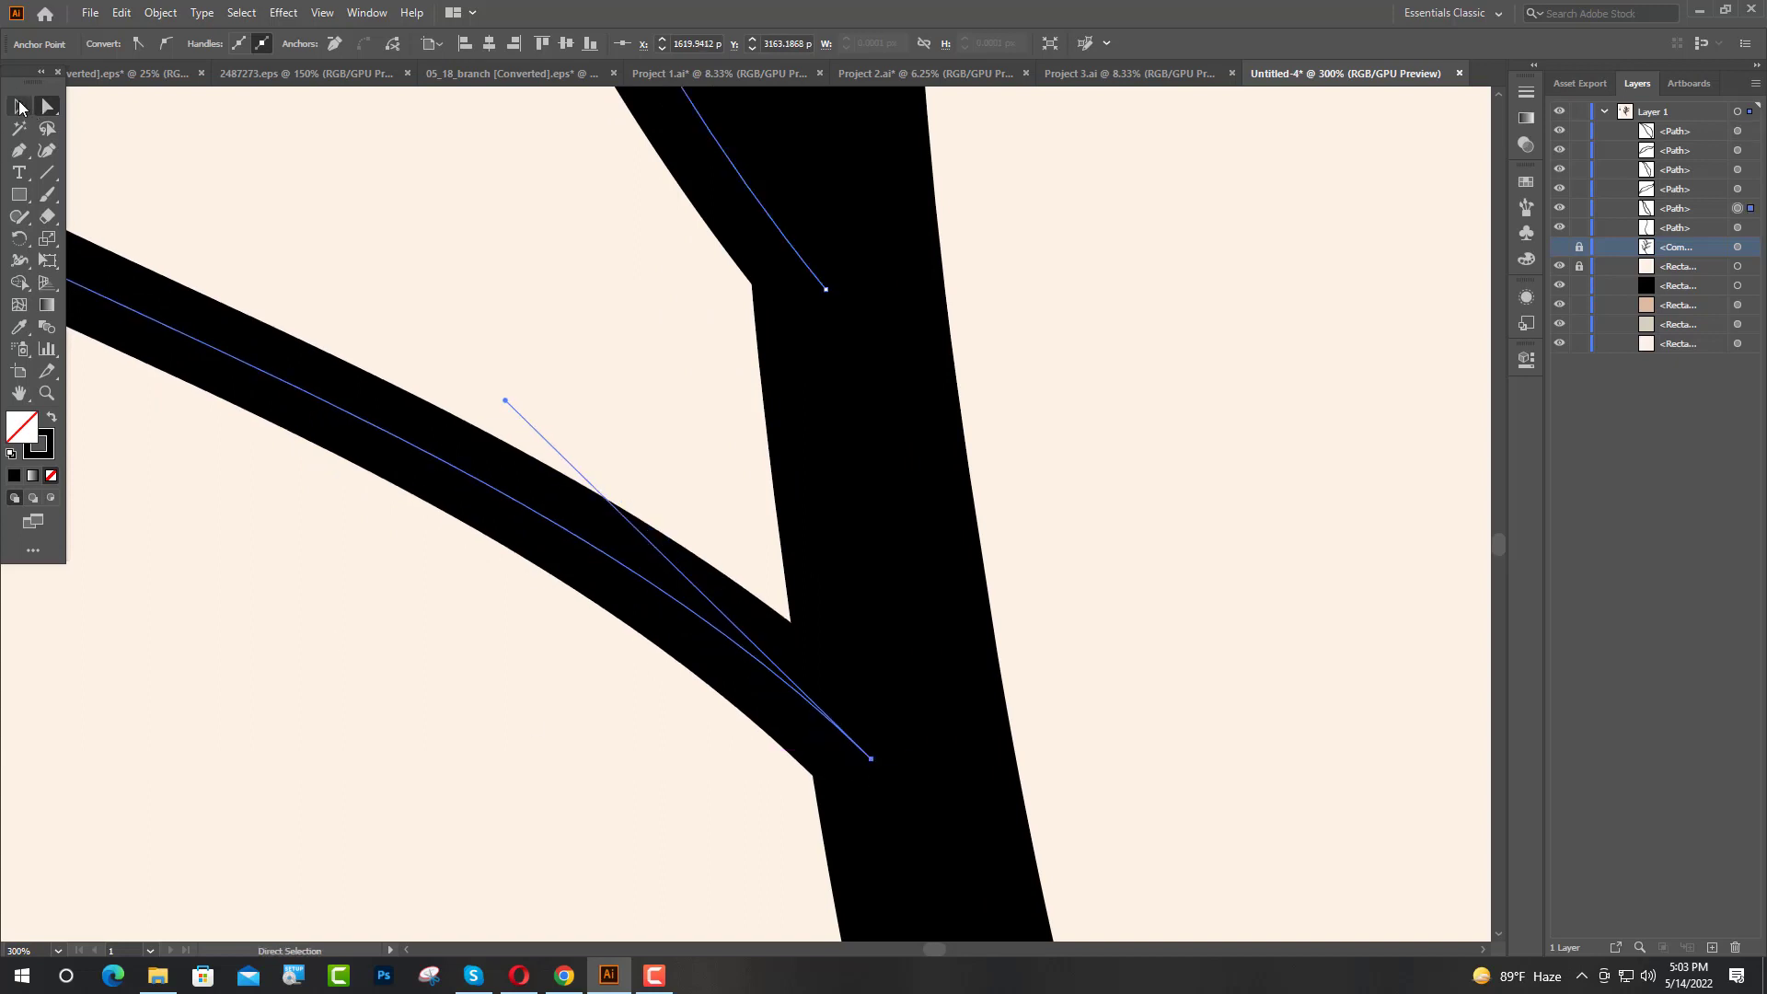
Step: Show the locked reference drawing behind the traced lines again
scroll(457, 237, down, 4)
click(1560, 247)
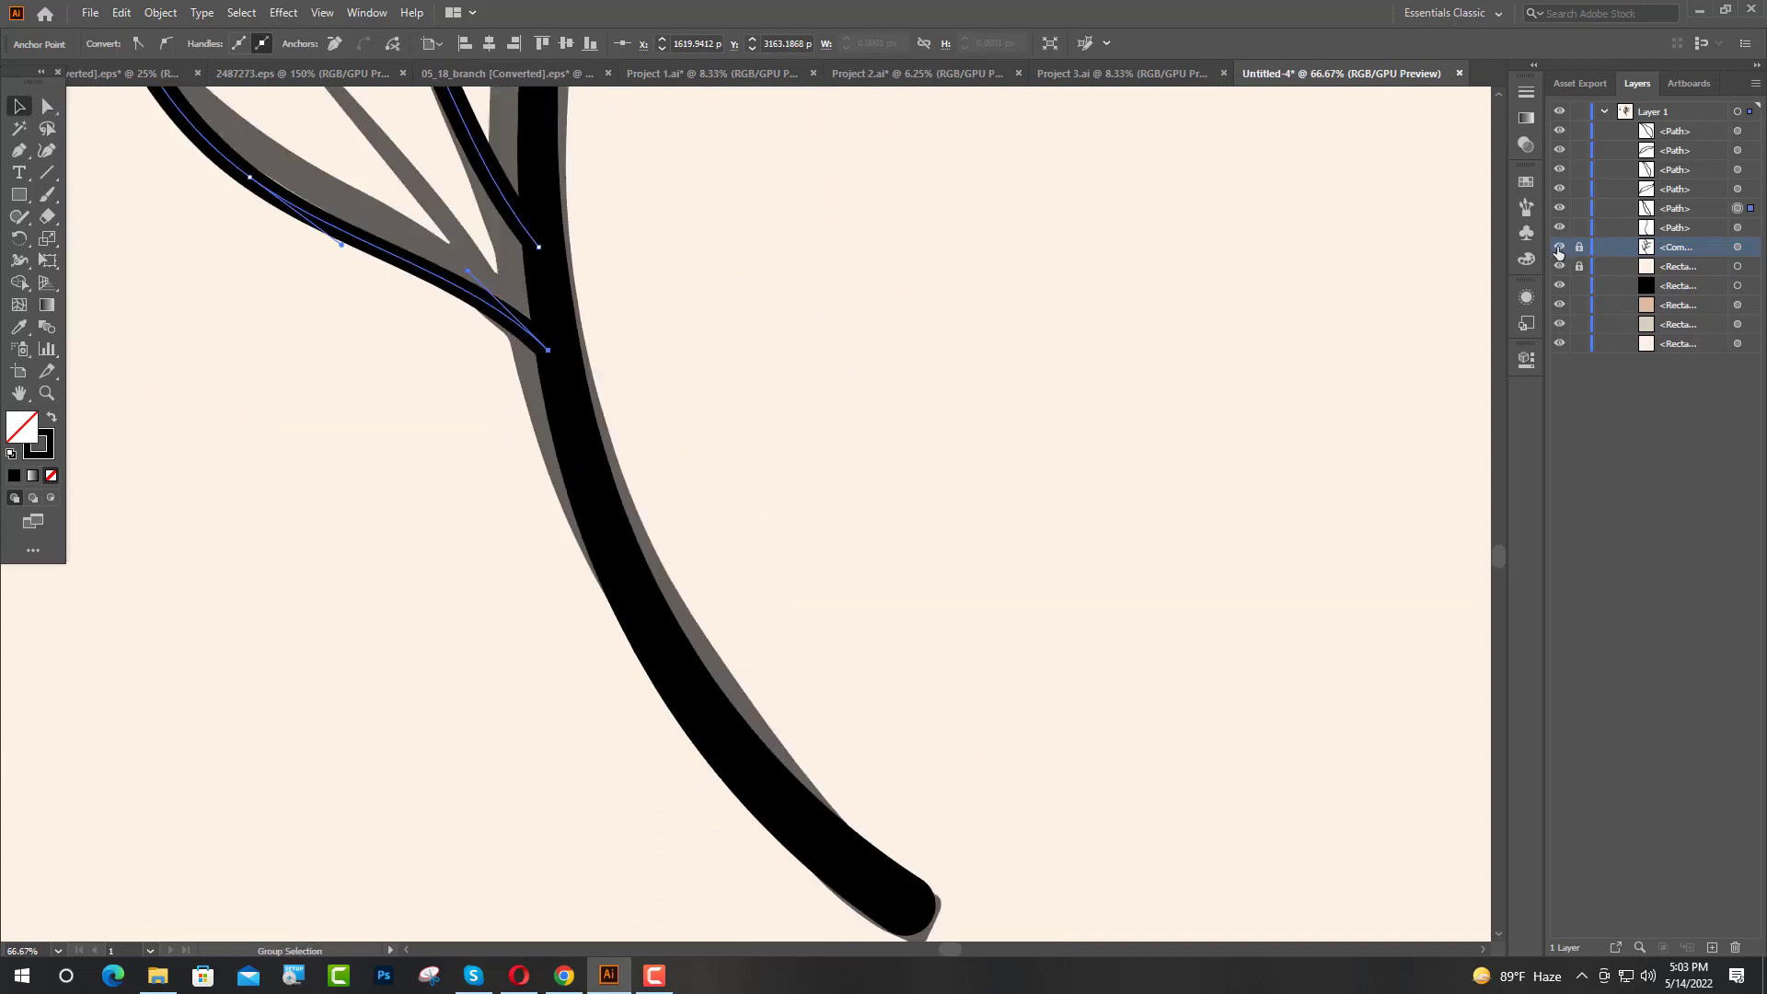
scroll(913, 359, down, 2)
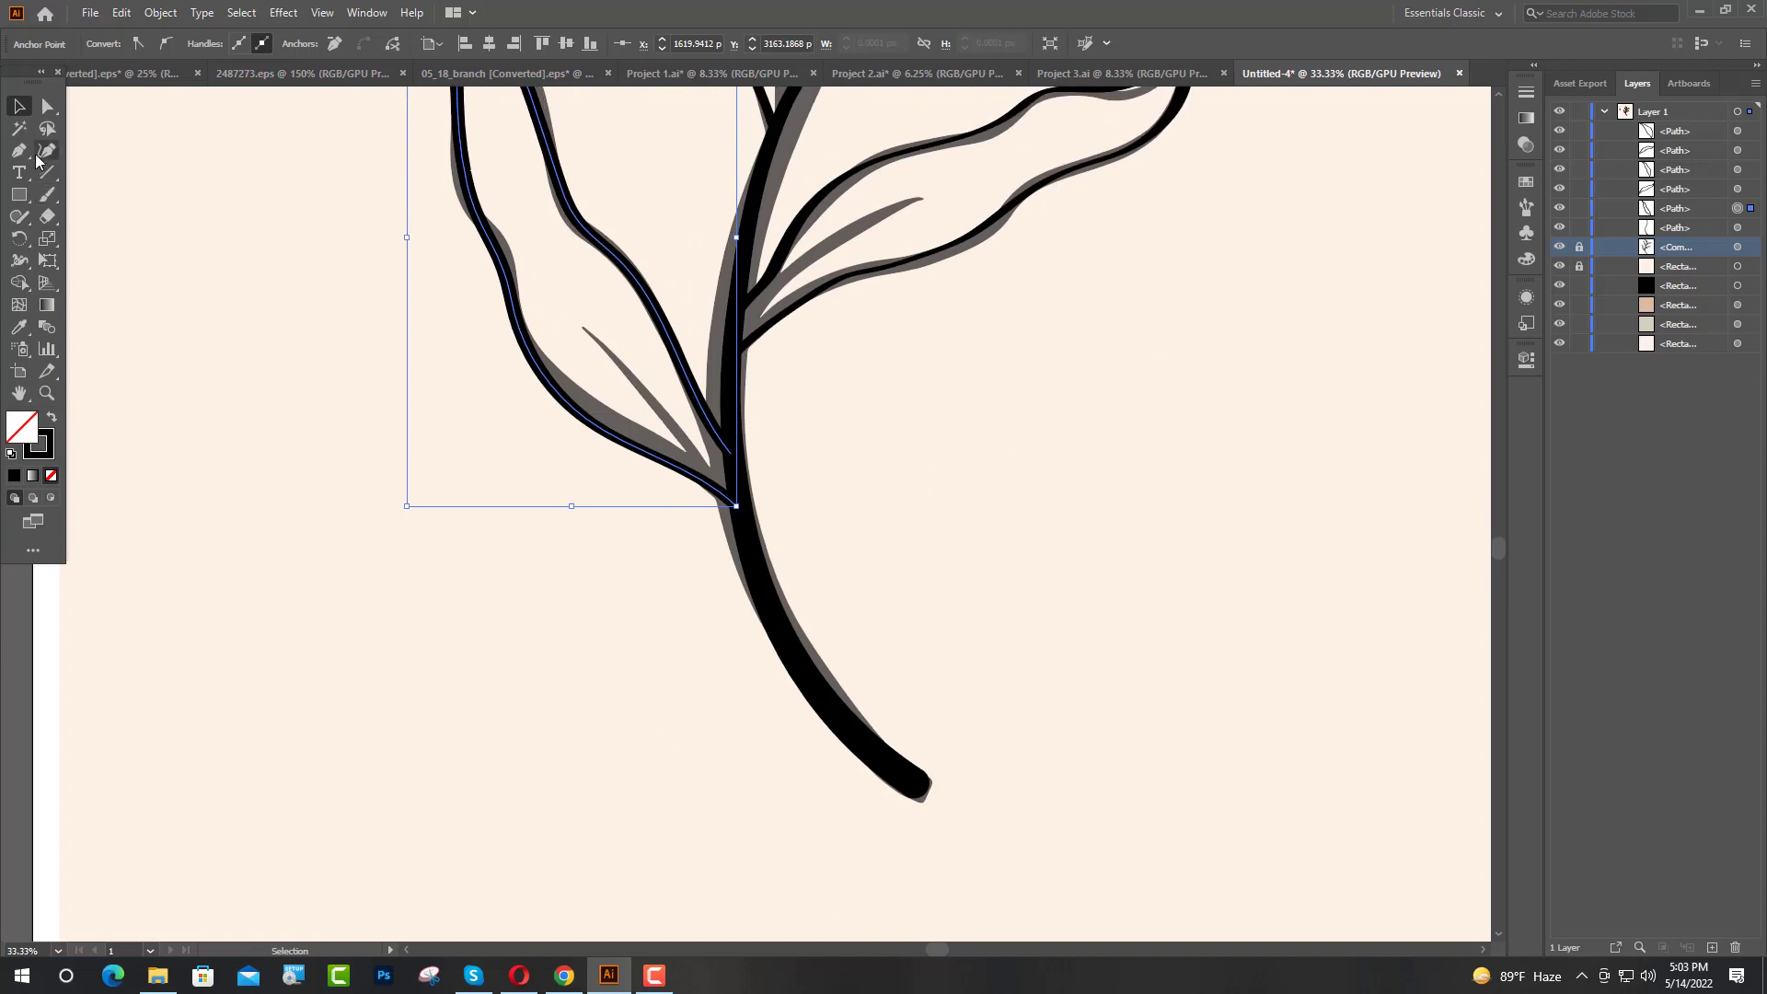
Step: Trace the lower-left leaf's inner vein from the stem to its tip with the Pen tool
key(p)
scroll(737, 497, up, 2)
scroll(731, 502, up, 3)
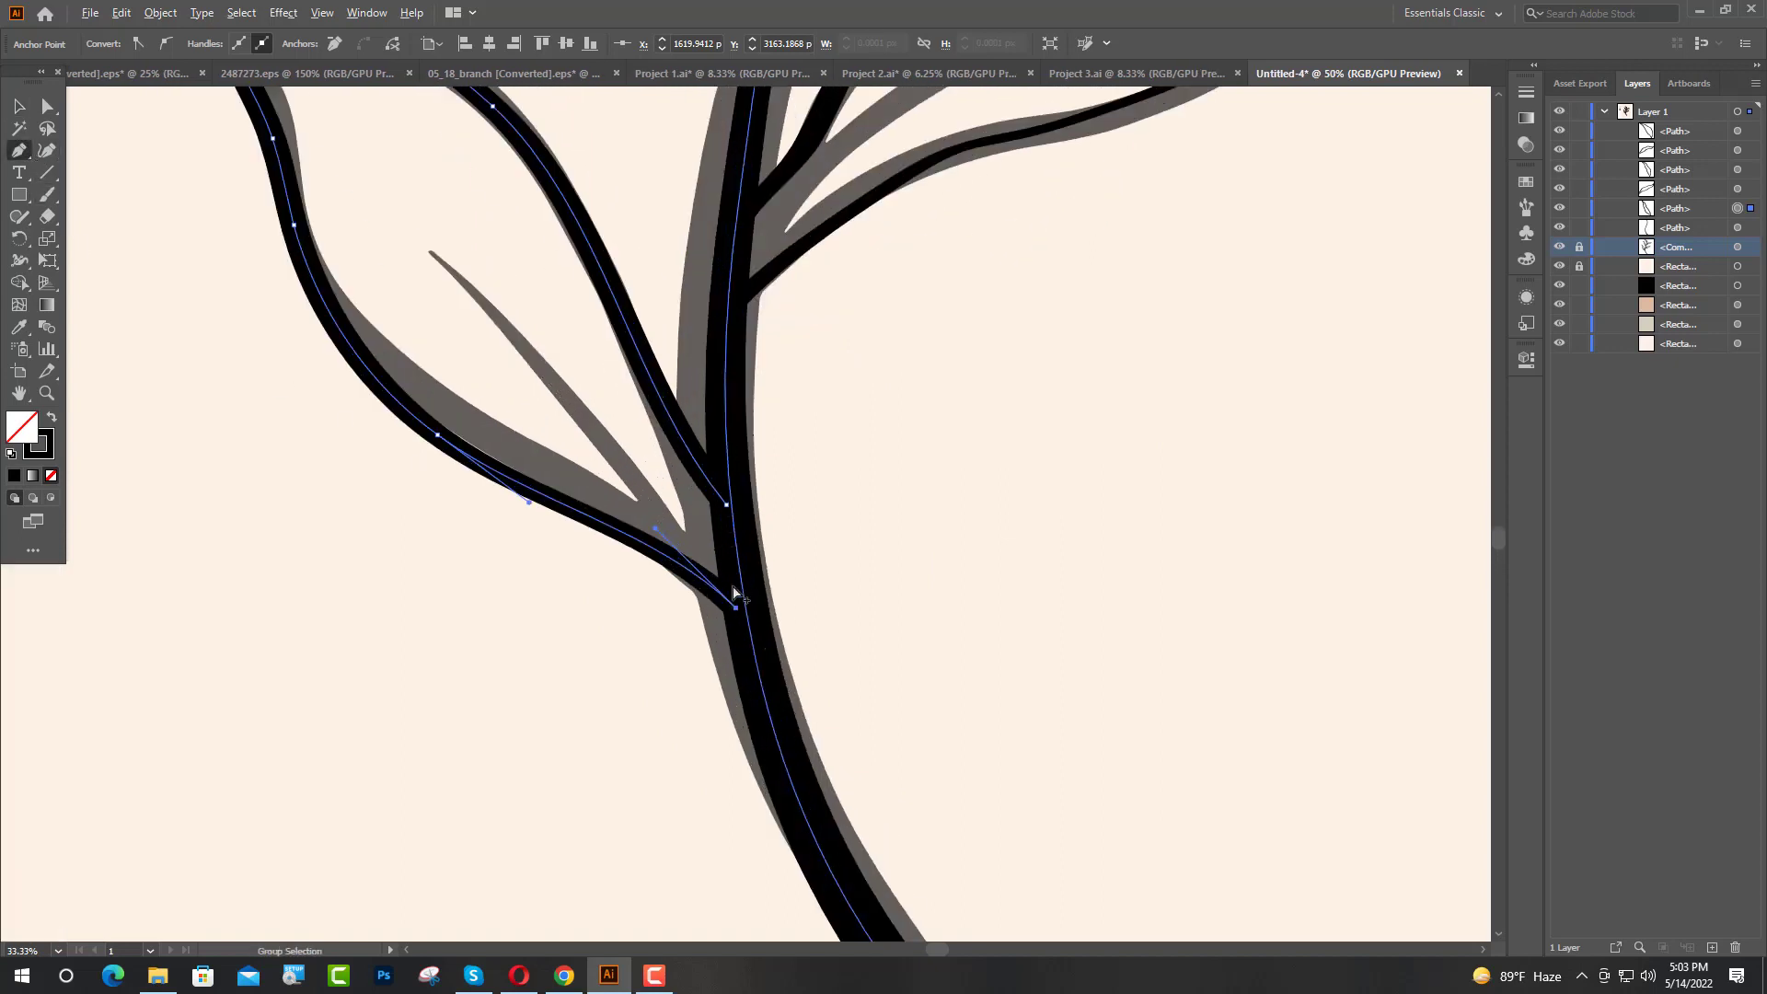
click(742, 572)
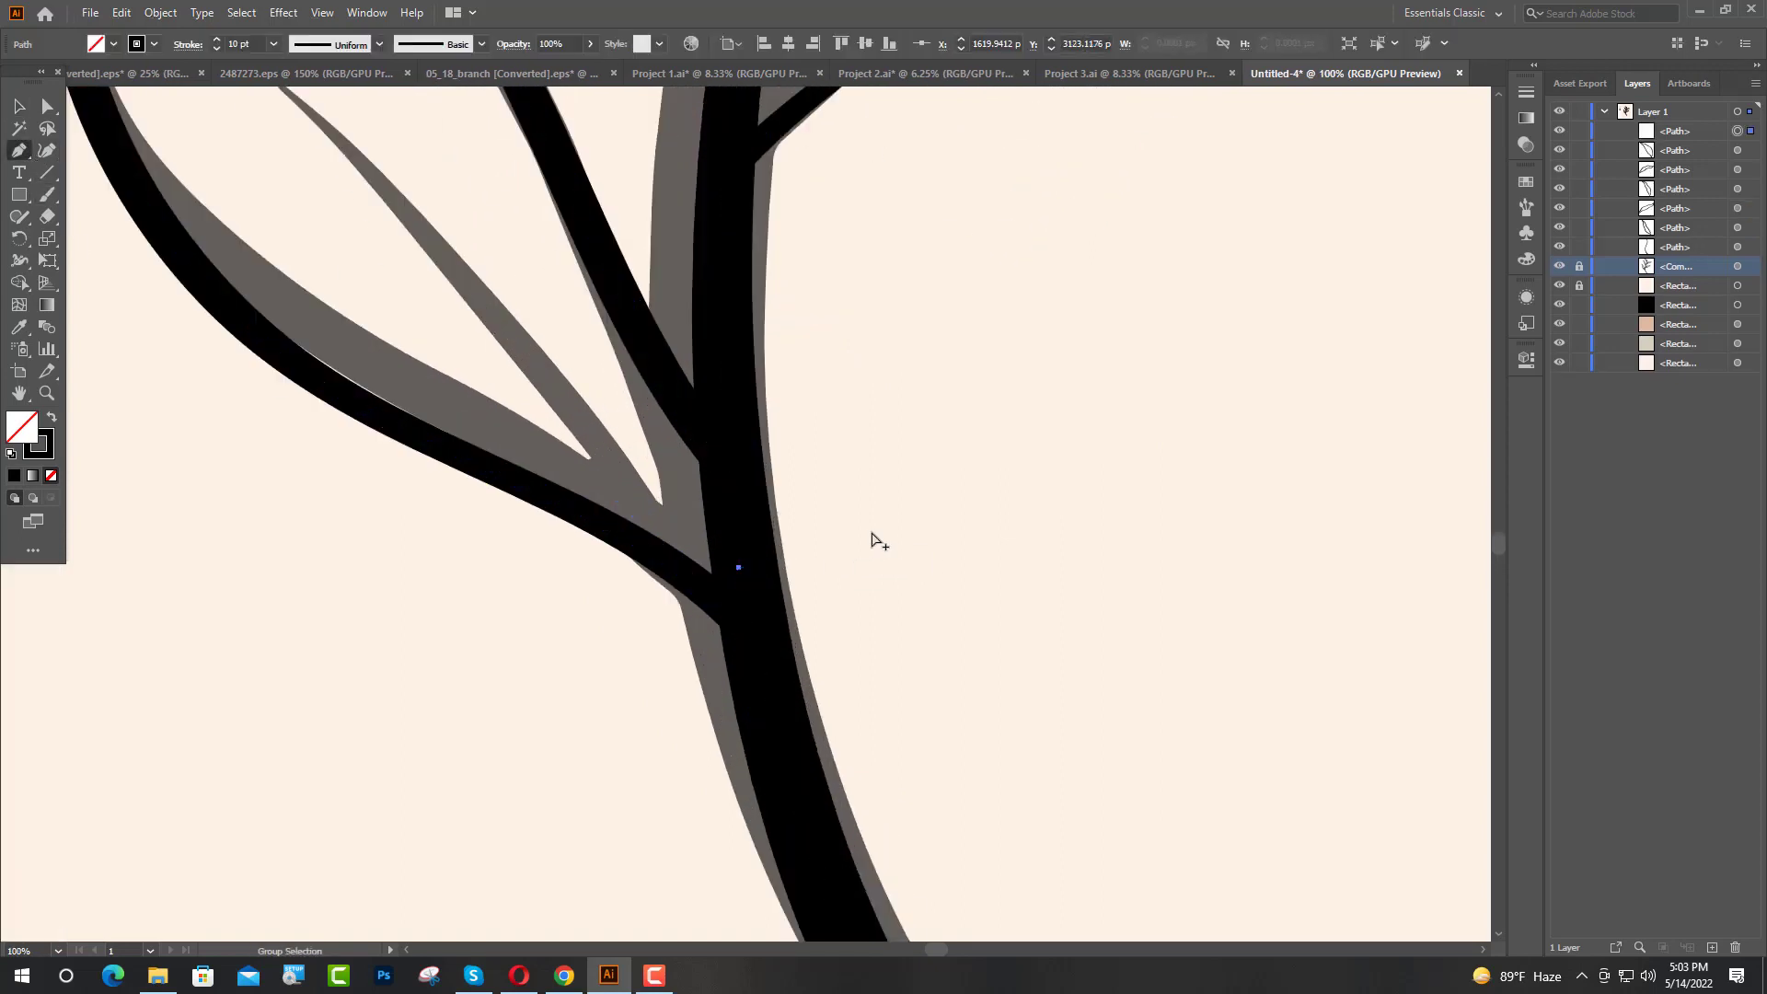
key(ctrl+0)
scroll(809, 511, up, 3)
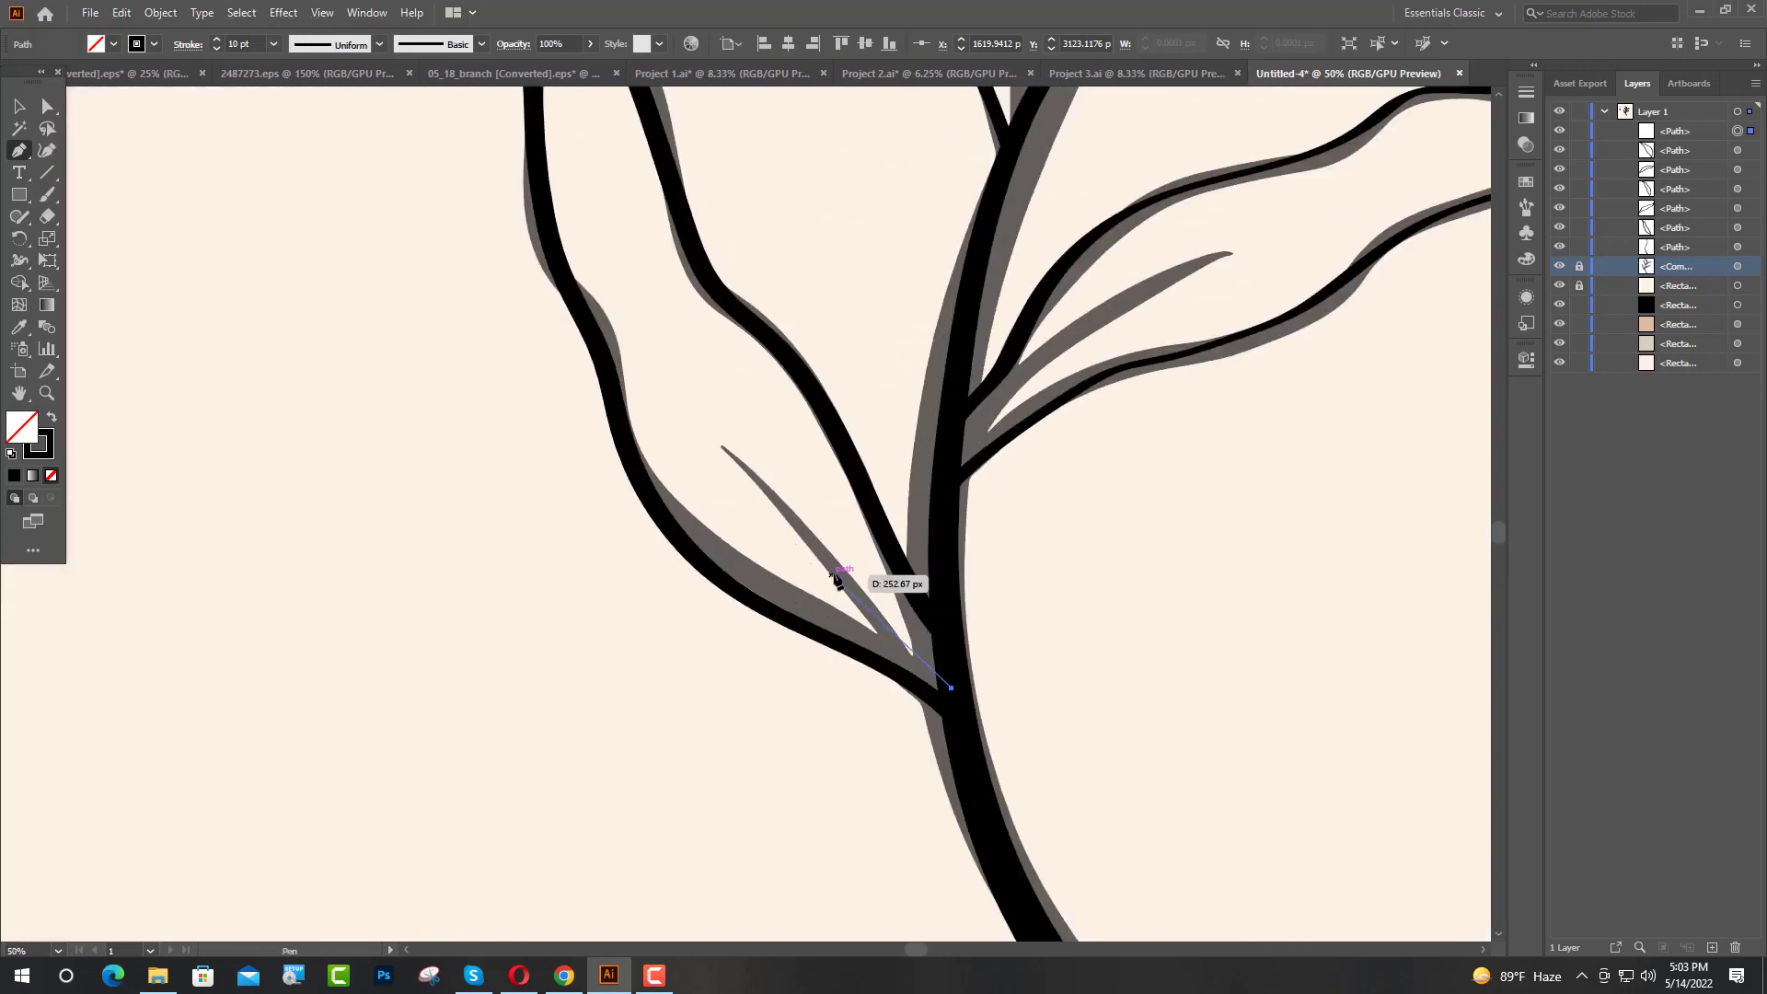
click(818, 556)
drag(817, 557, 134, 148)
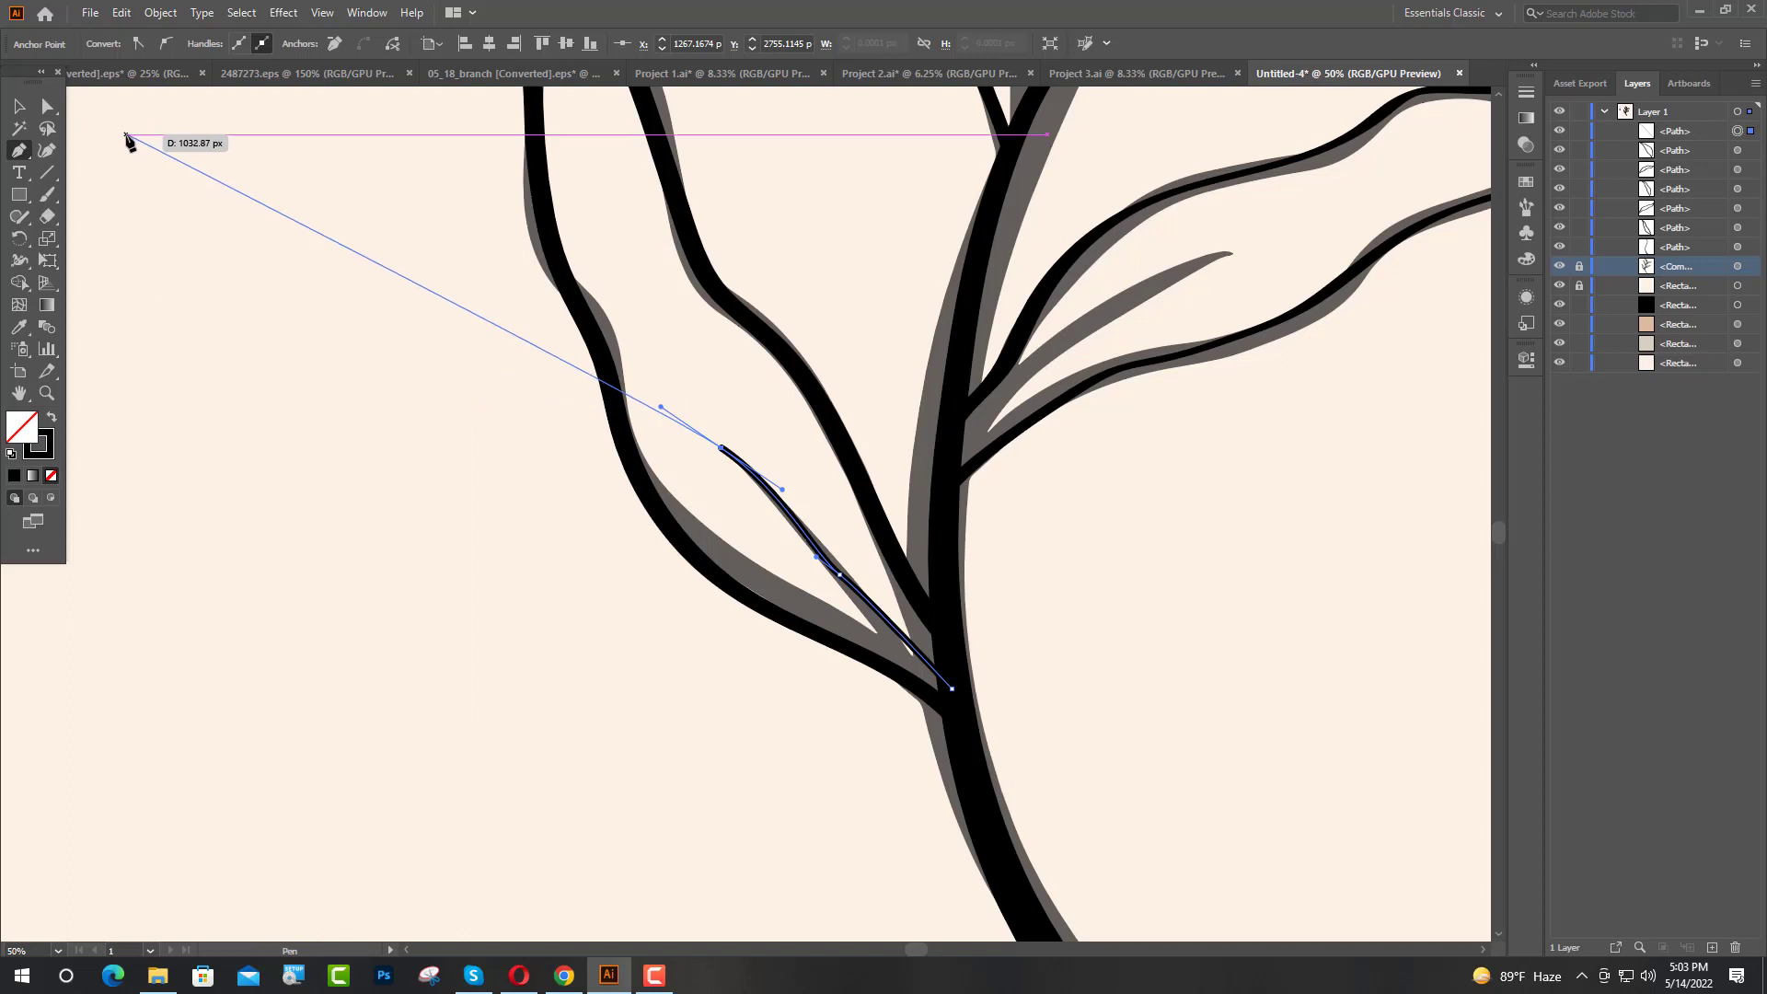
Step: Adjust the direction handle at the lower-left vein's tip to refine its curve, and finish the path
click(19, 107)
click(48, 107)
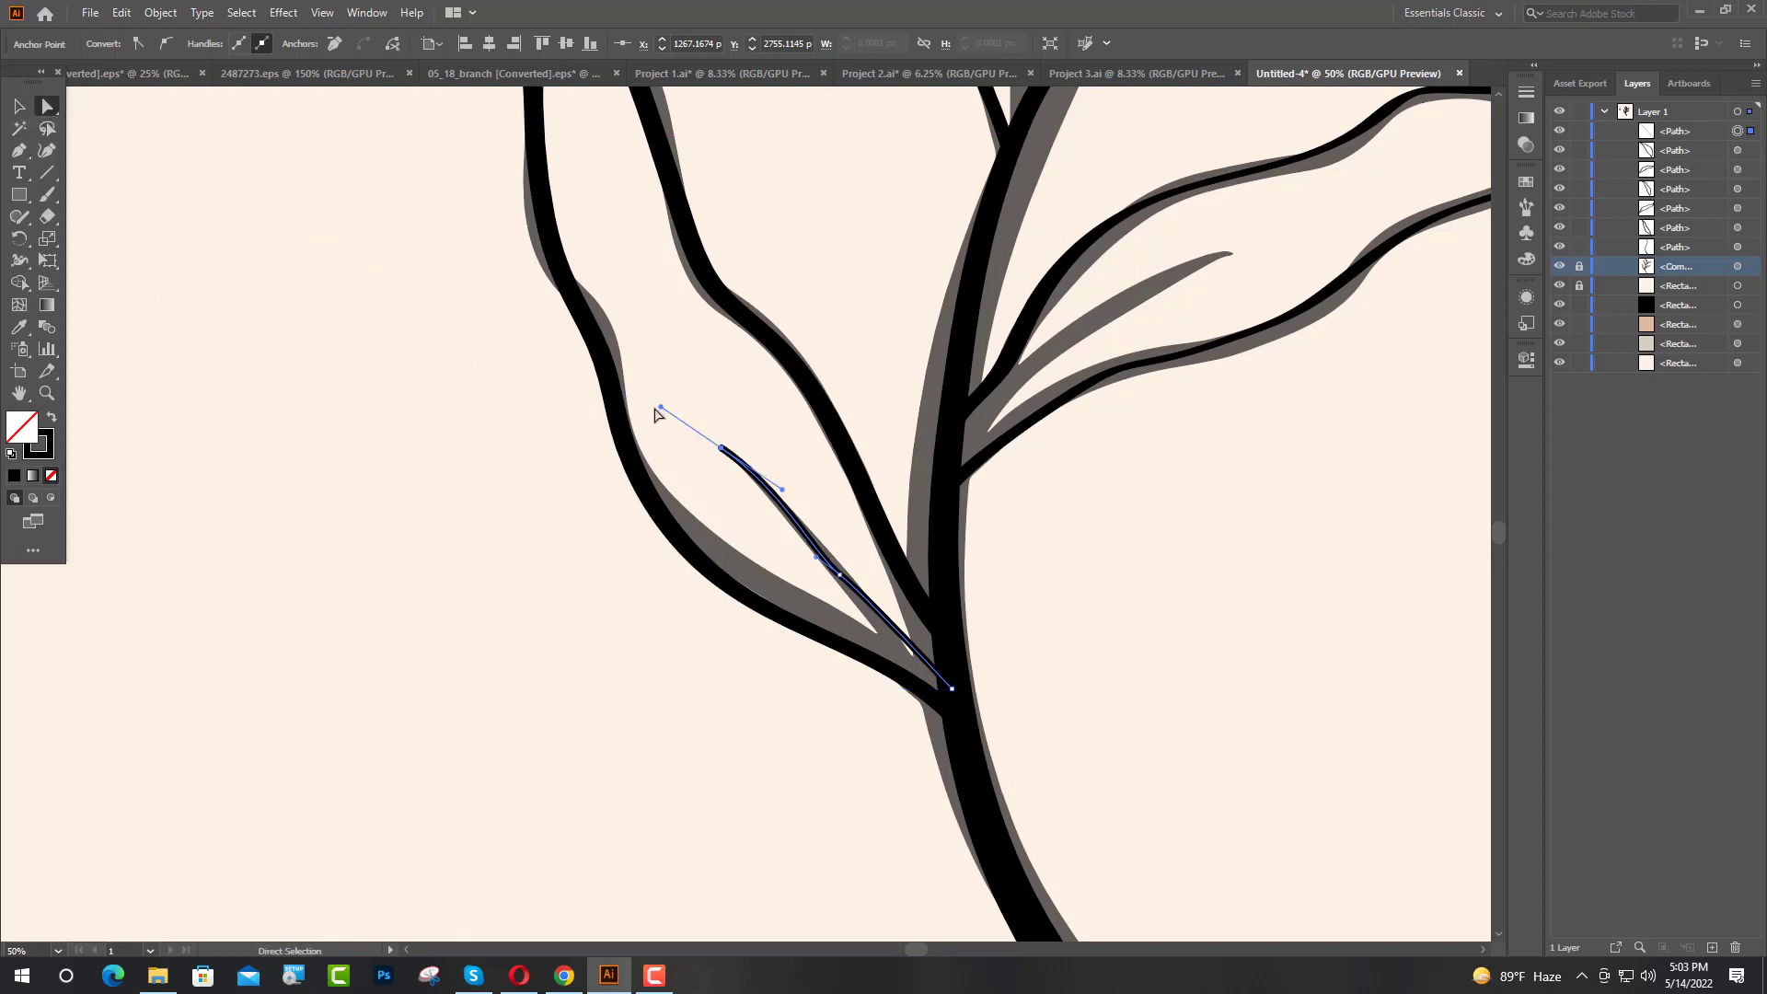
drag(659, 409, 655, 394)
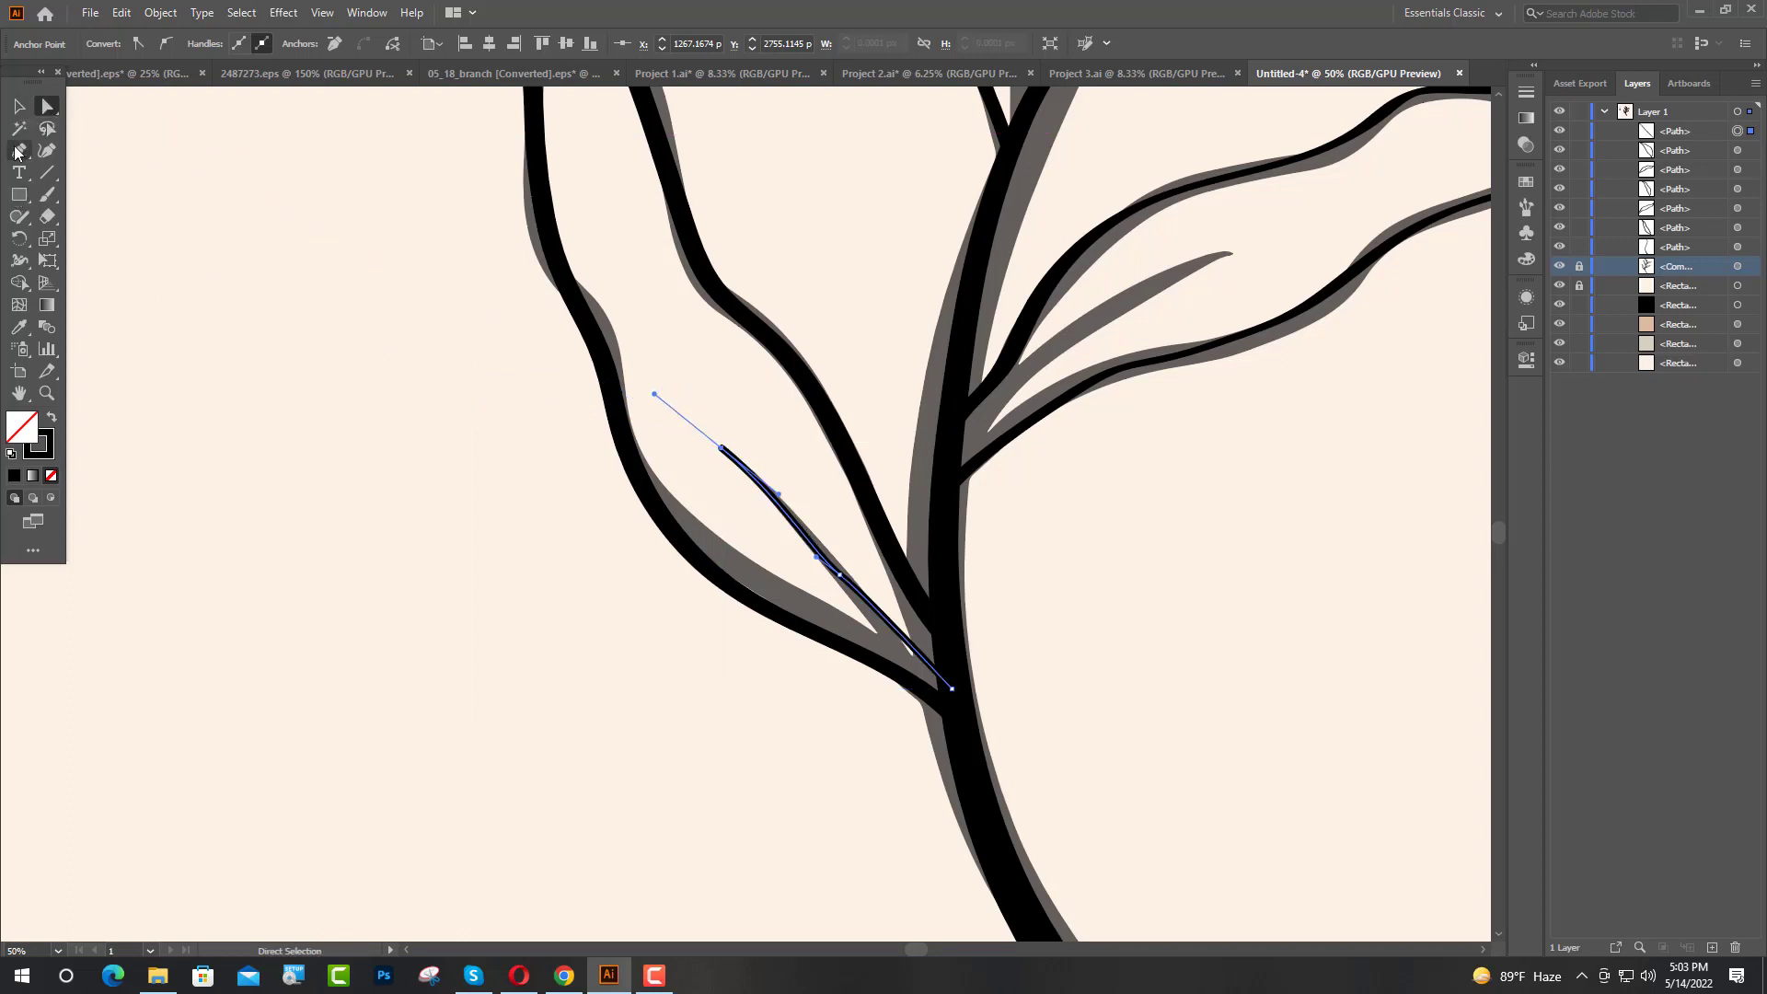
click(19, 106)
scroll(953, 689, up, 2)
scroll(953, 689, down, 3)
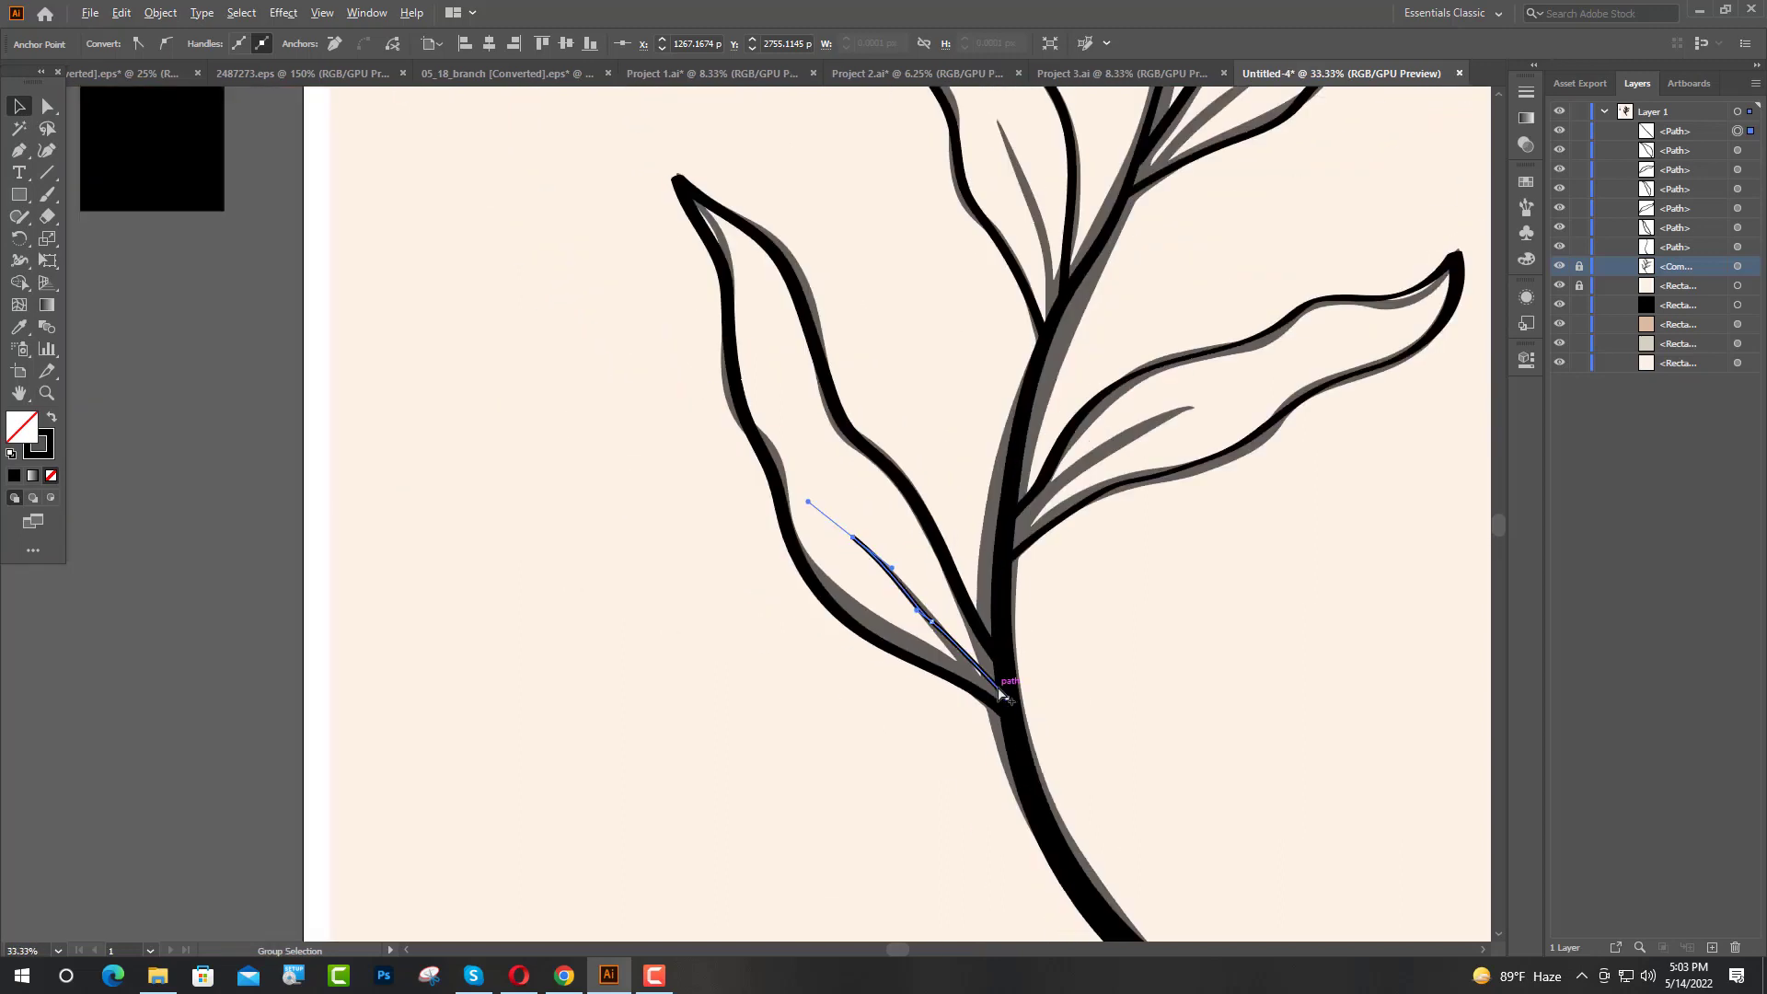
click(1003, 695)
Step: Trace the lower-right leaf's inner vein as one curved Pen segment from the stem to its tip
key(p)
click(1012, 526)
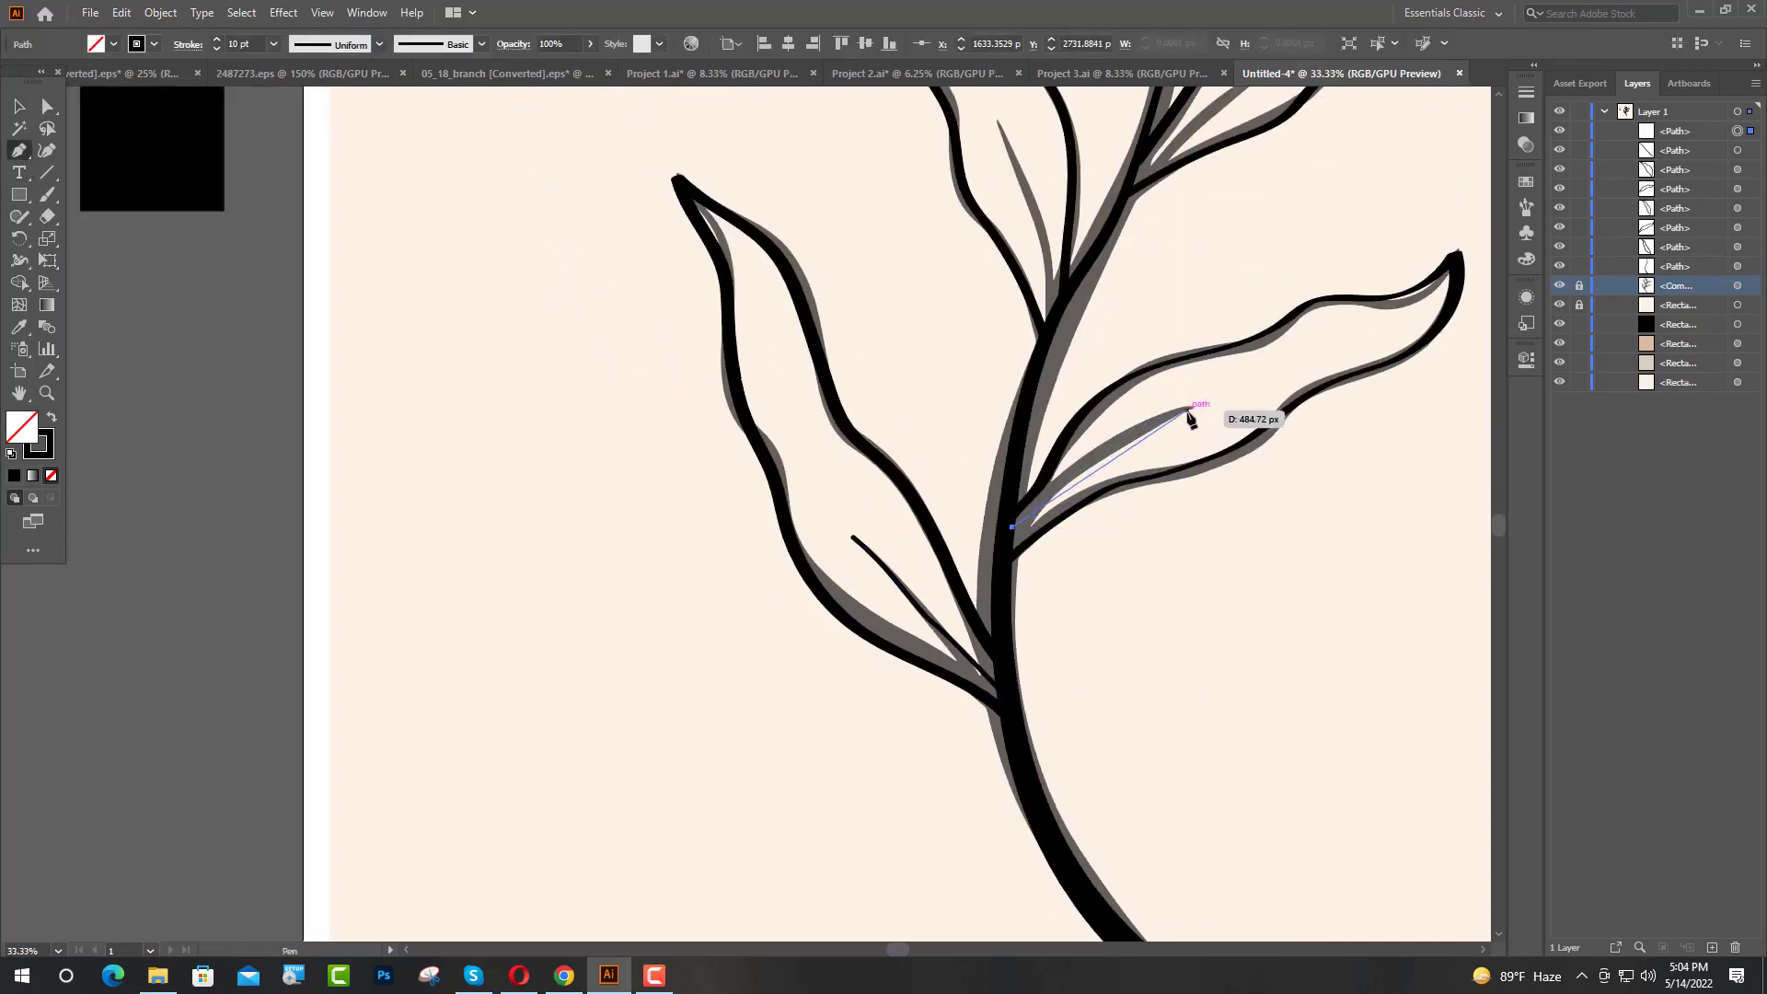
drag(1188, 412, 1267, 395)
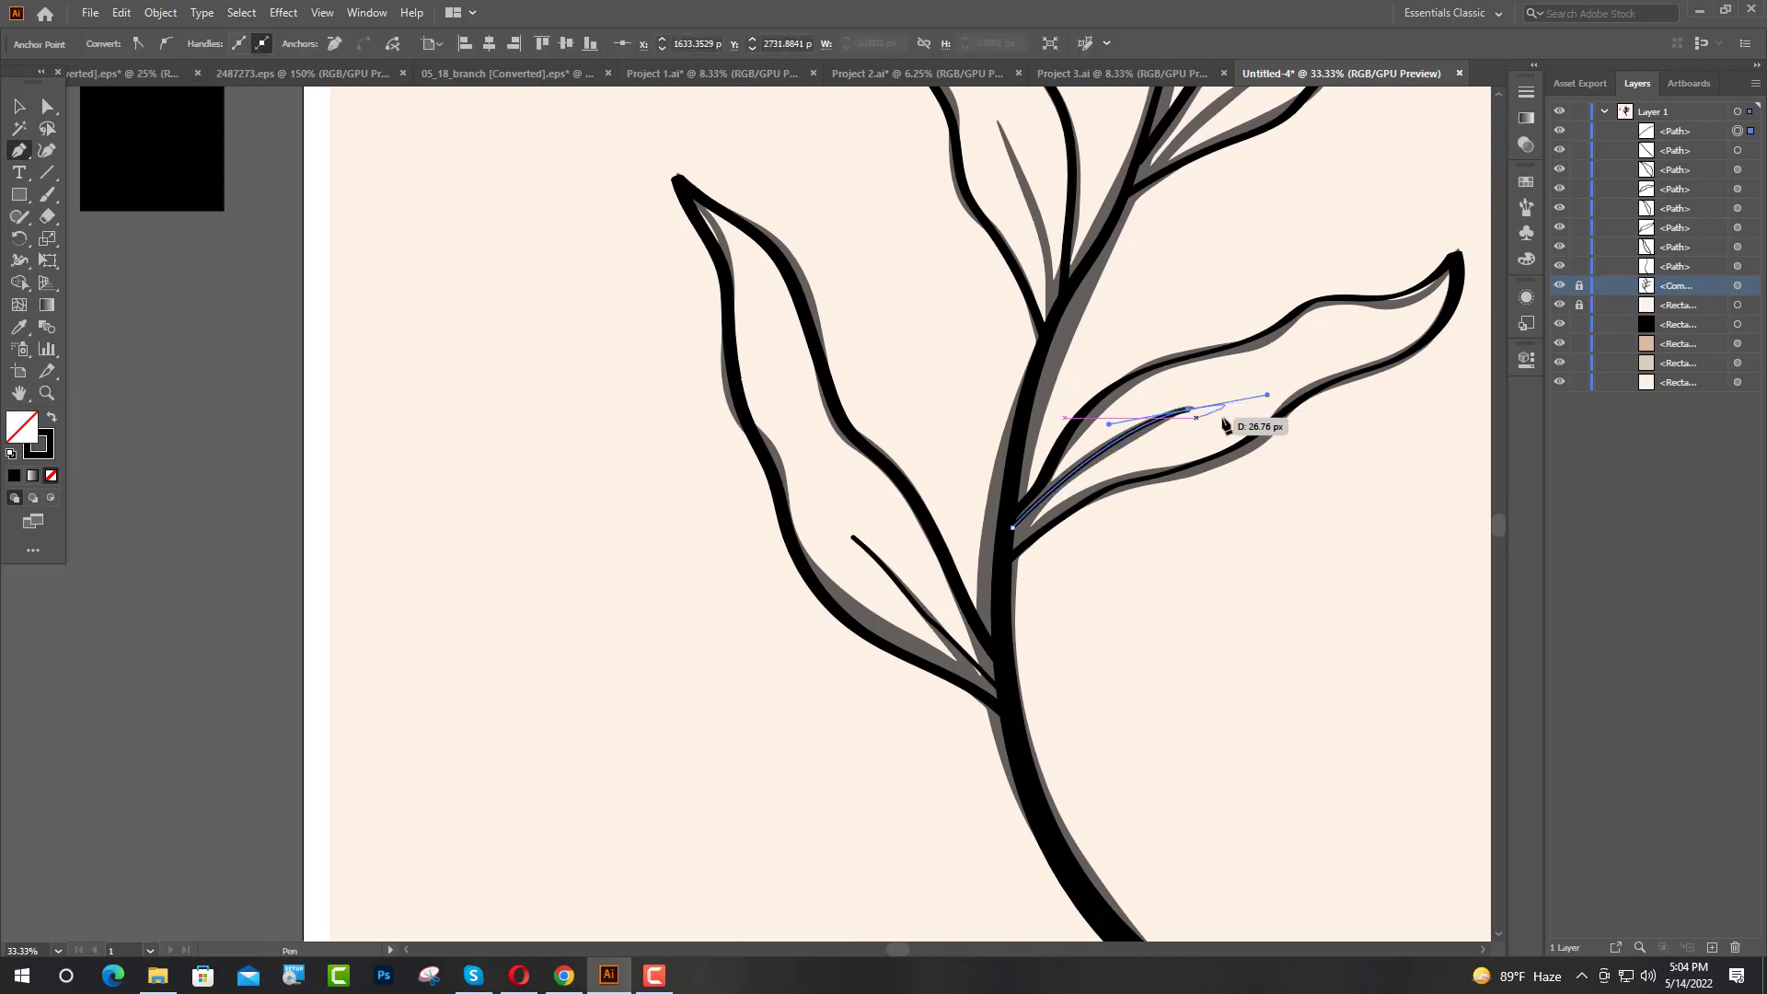
Step: Trace the upper-left leaf's inner vein with a curved Pen path from the stem to its tip
scroll(1196, 460, up, 2)
scroll(1056, 549, up, 2)
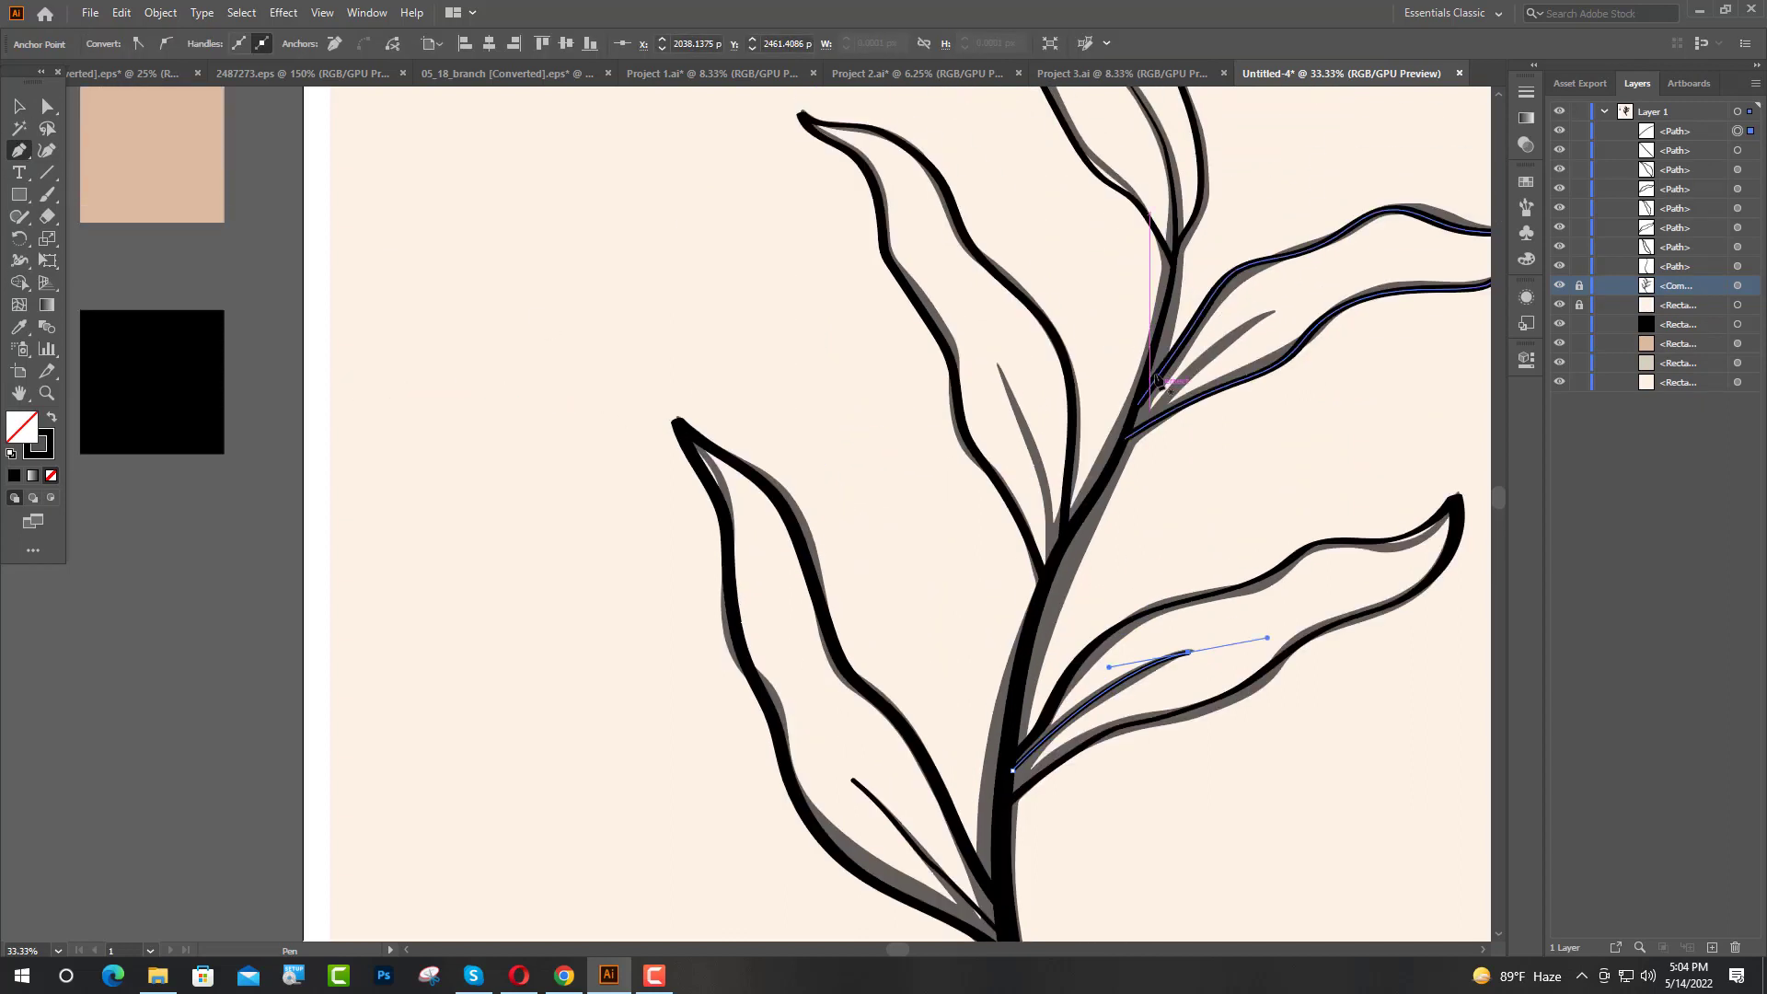
click(1057, 557)
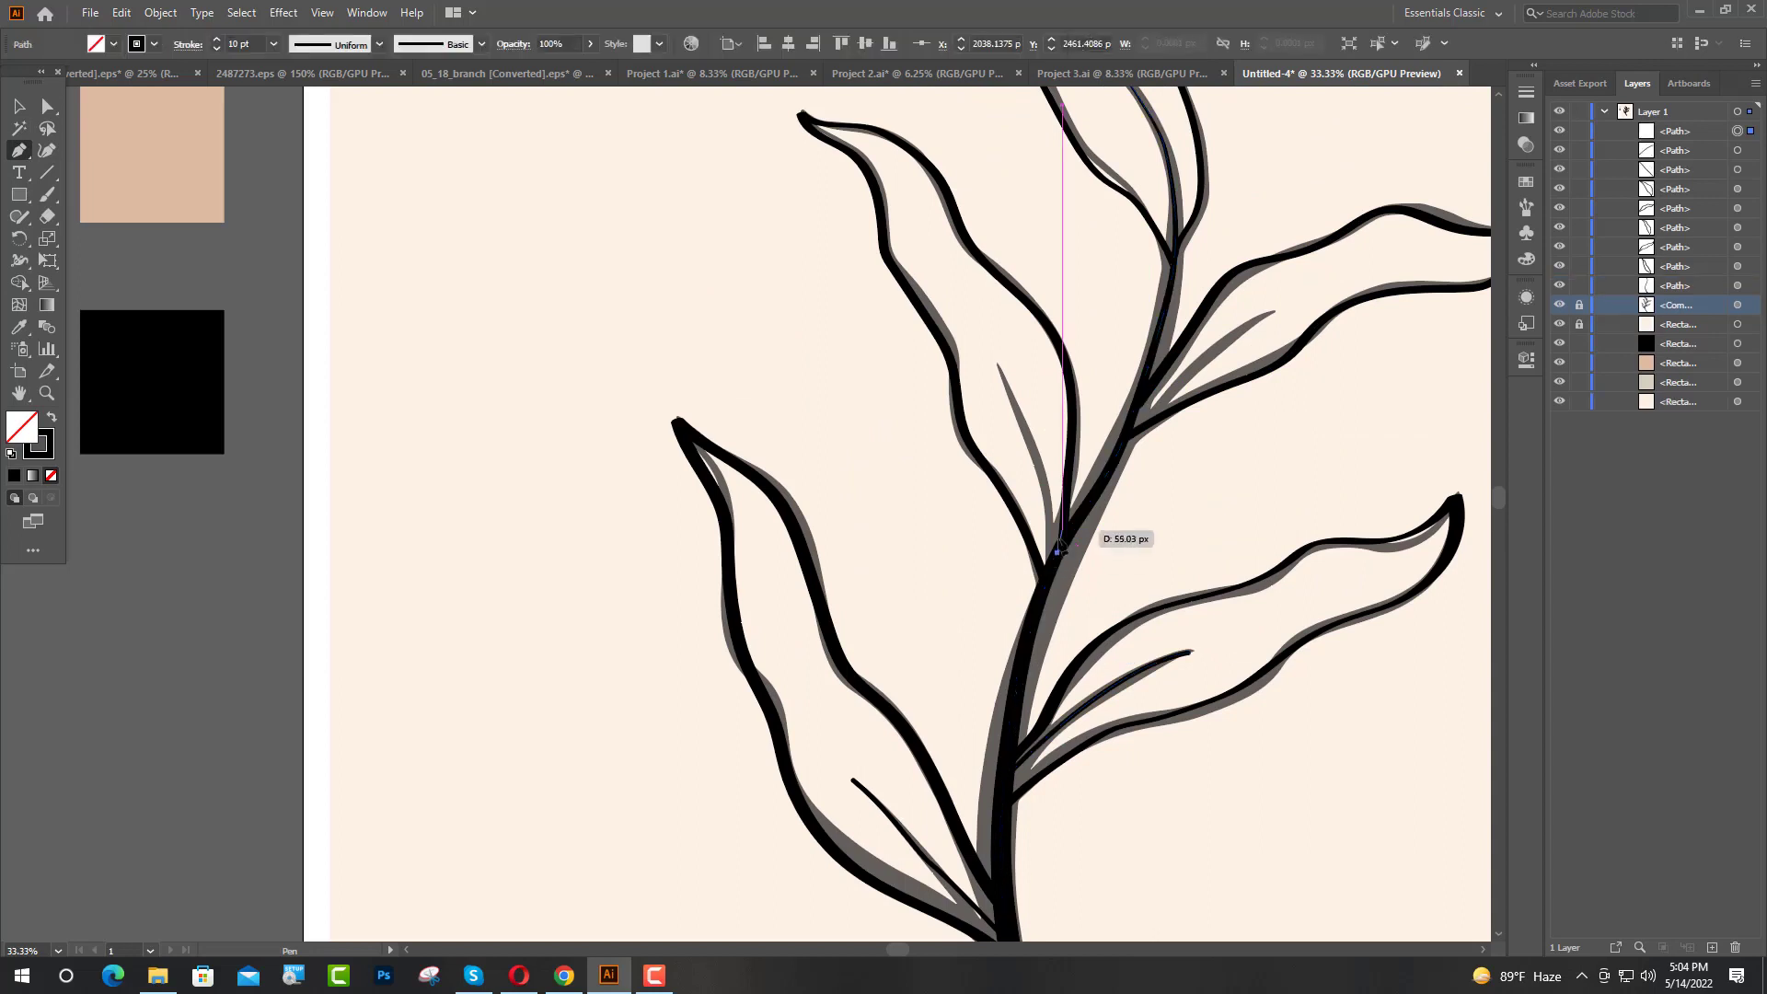
drag(1037, 448, 982, 341)
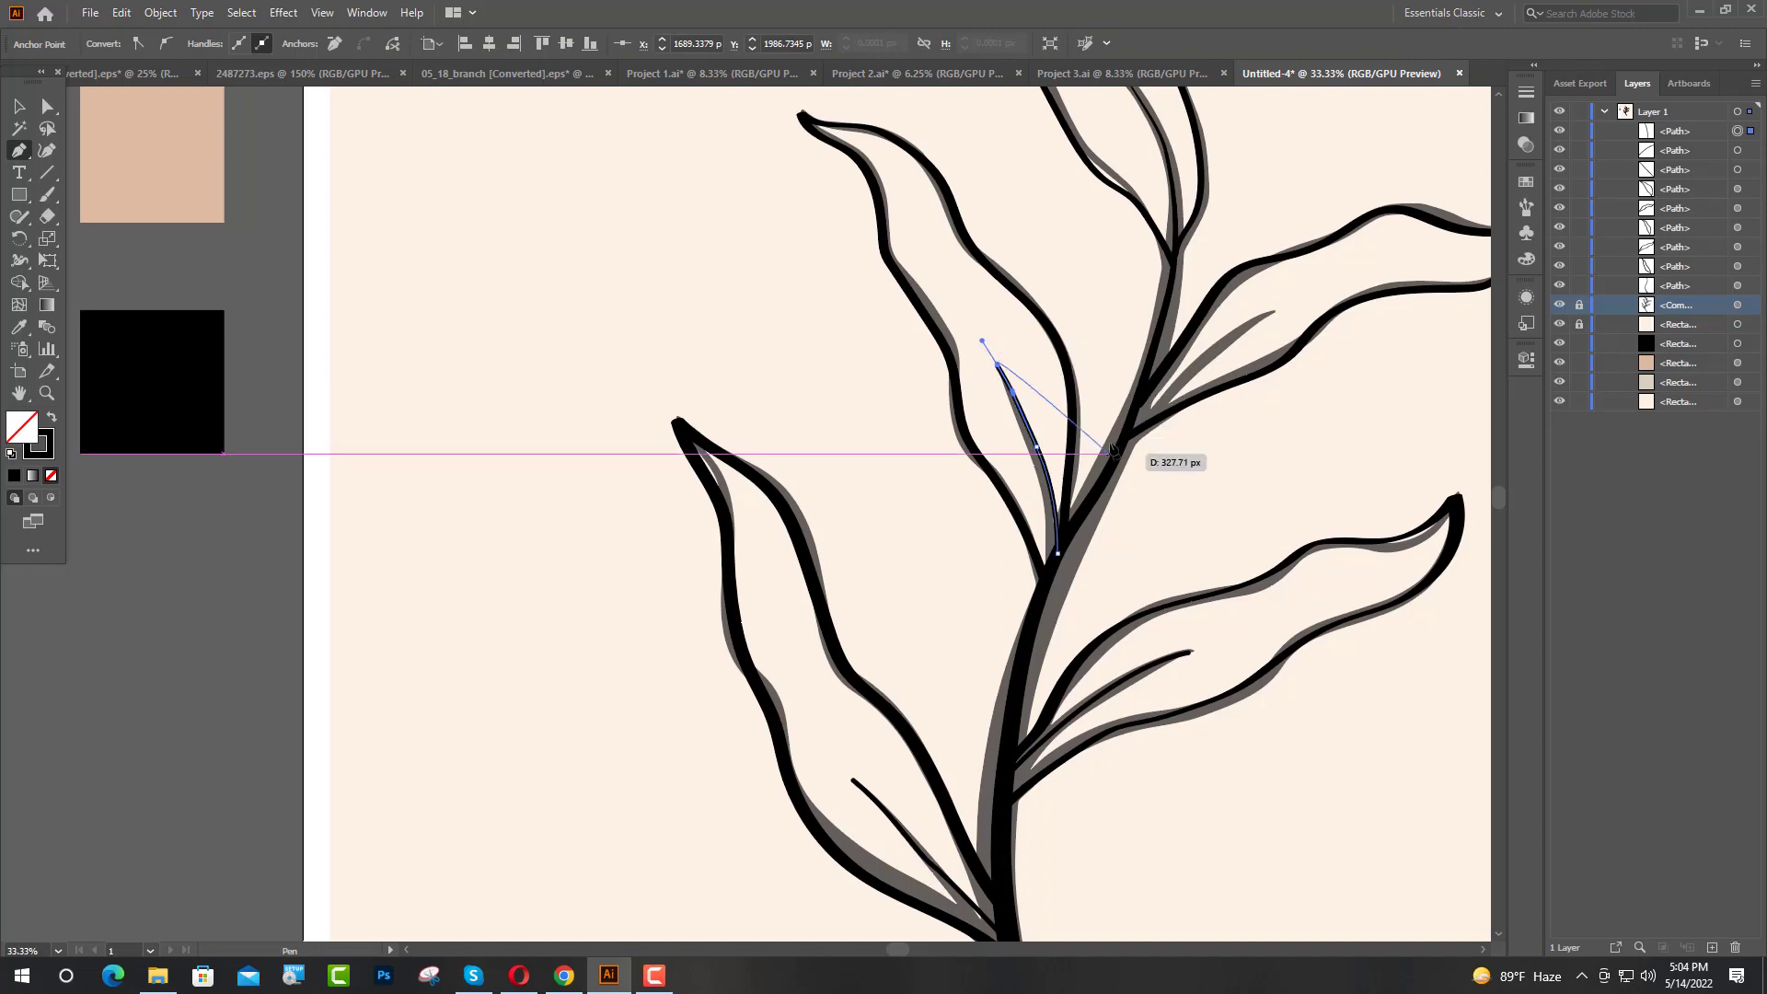
Step: Trace the upper-right leaf's inner vein with a curved Pen path starting on the stem
scroll(1068, 444, up, 3)
scroll(1010, 449, down, 3)
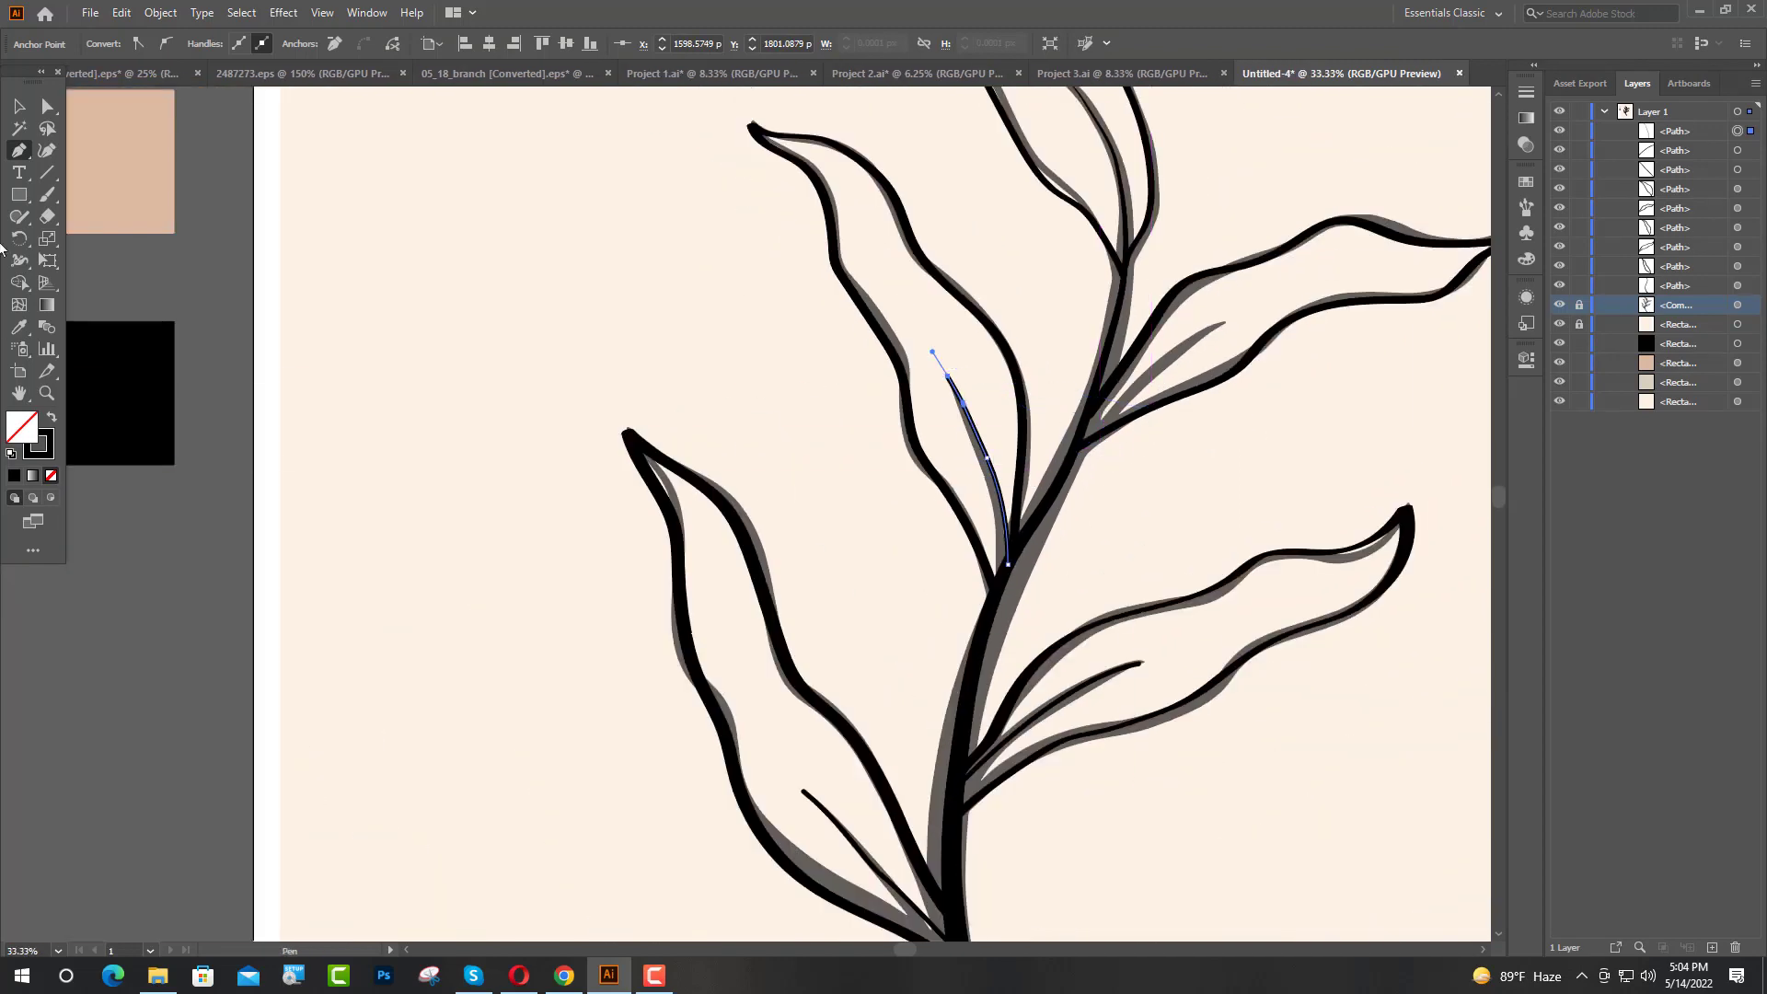
scroll(1127, 431, up, 2)
scroll(1125, 433, up, 1)
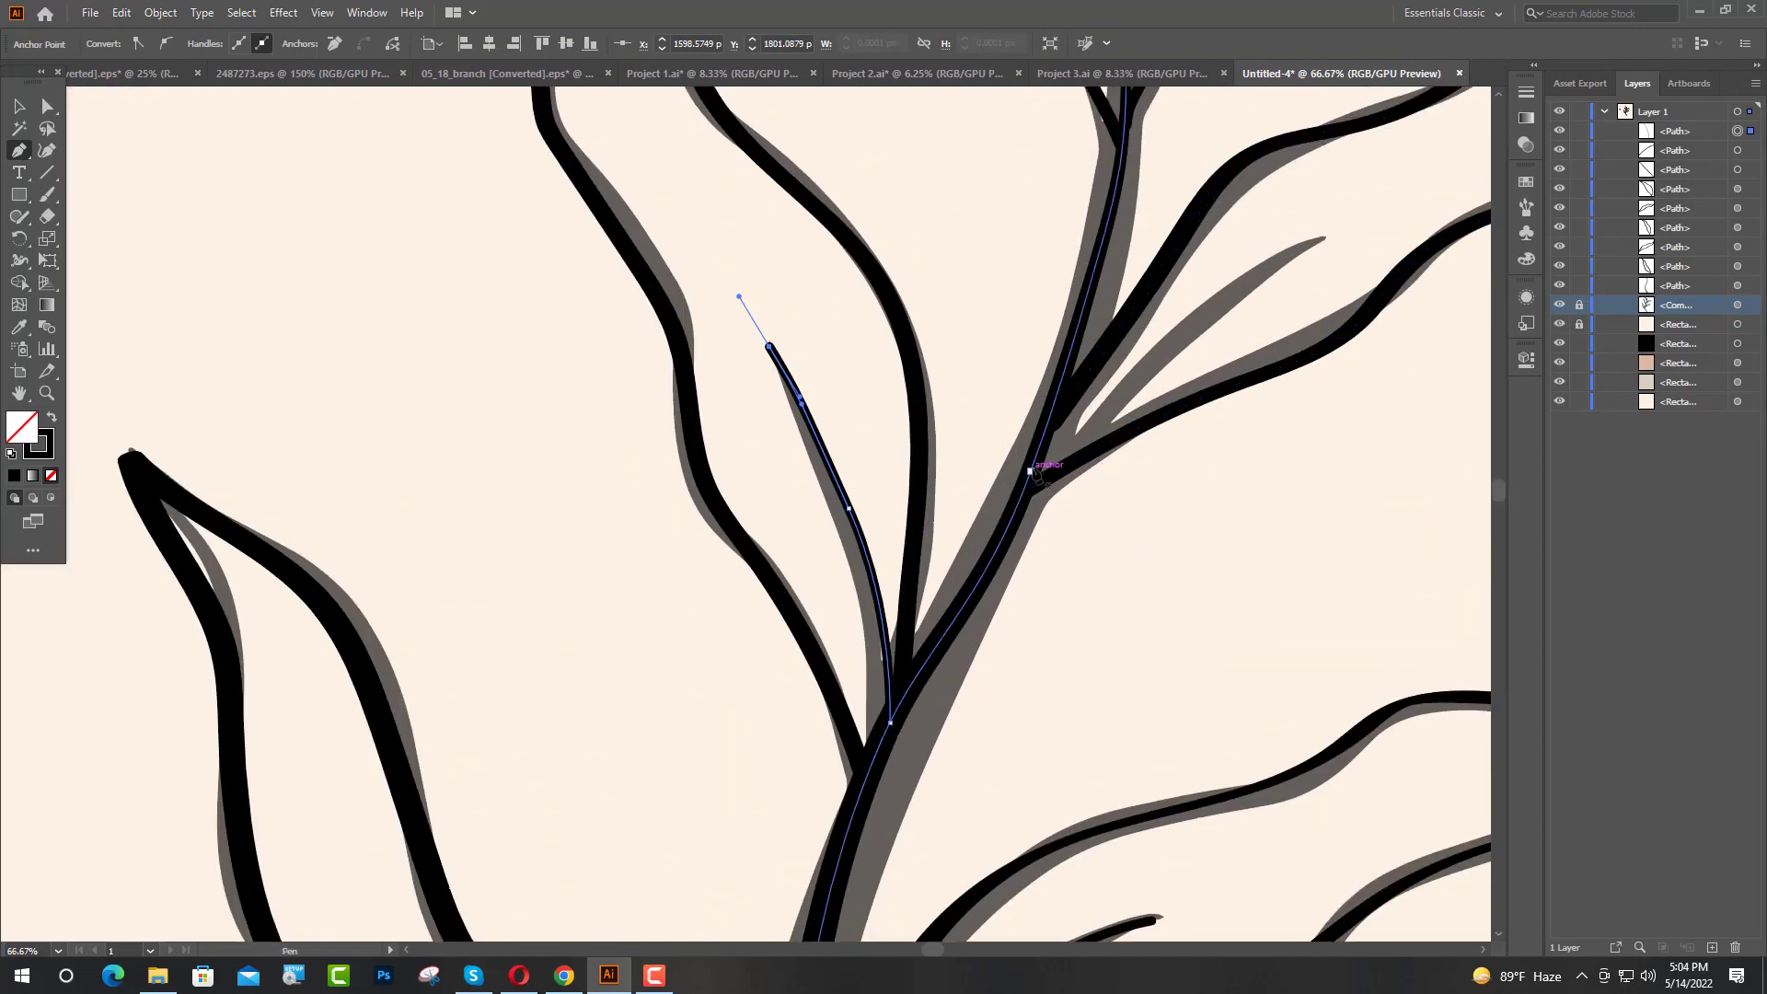
click(1029, 470)
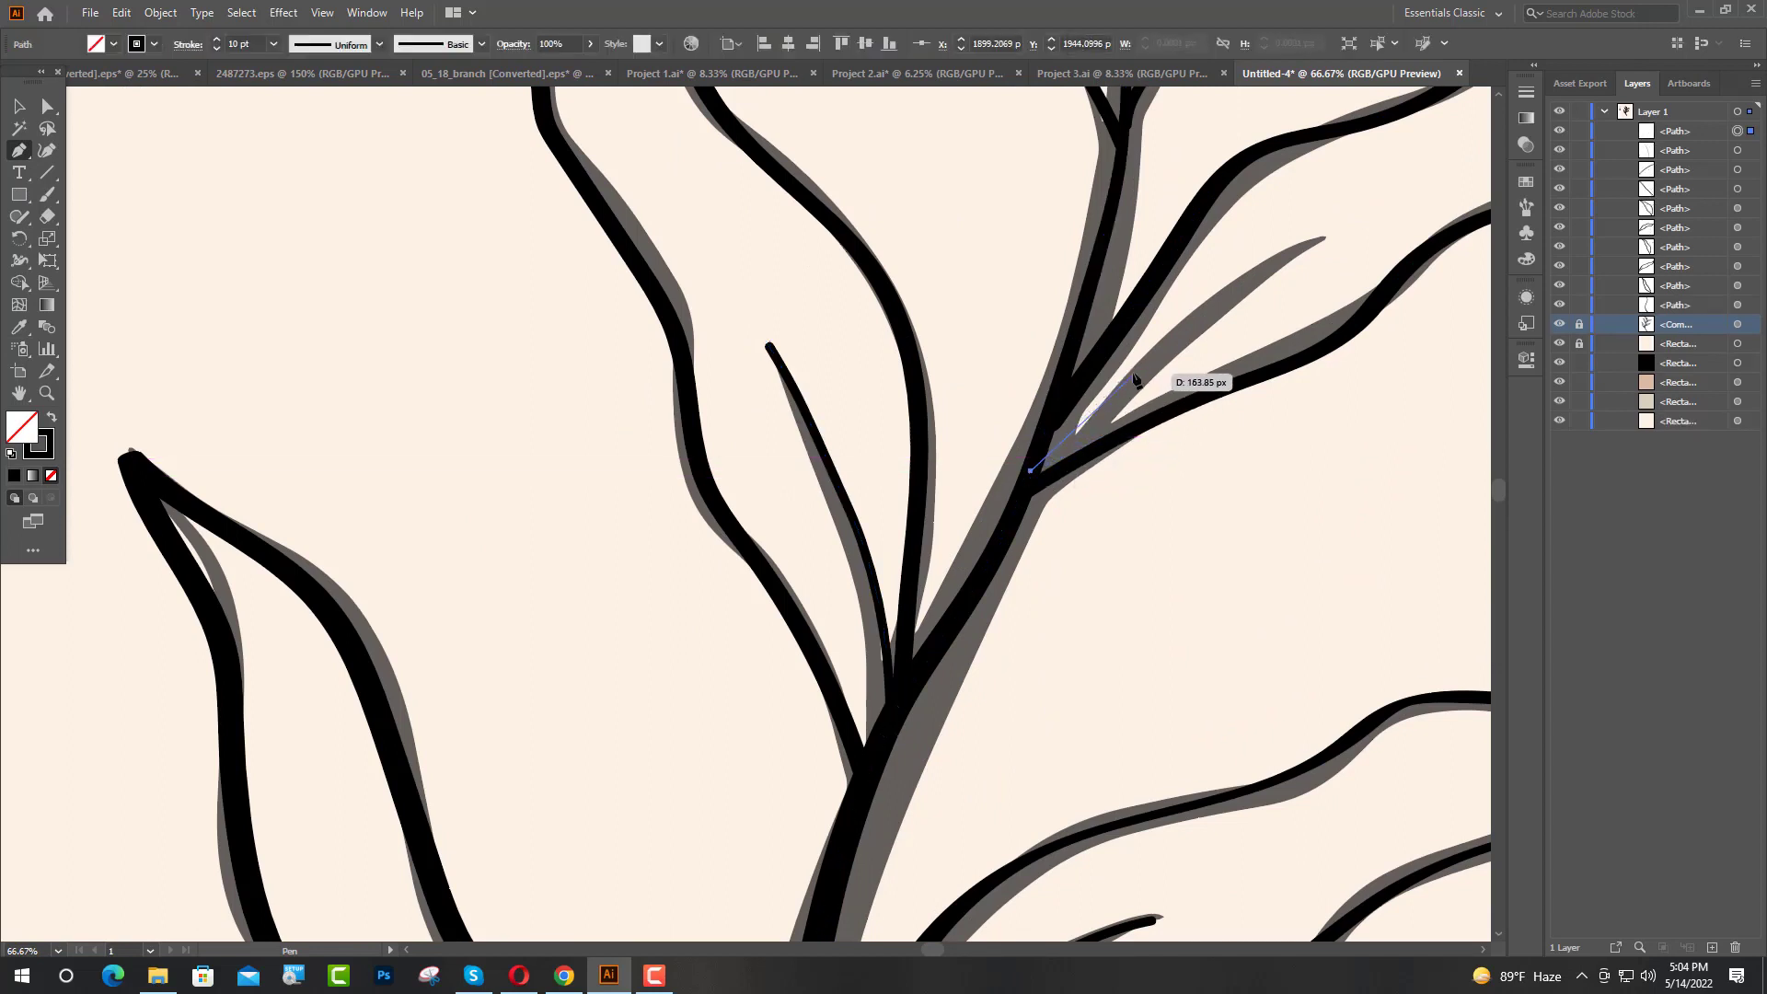
drag(1144, 375, 1173, 357)
drag(1249, 285, 1360, 243)
Step: Select the four new inner veins in the two lower, upper-left and upper-right leaves and set their stroke weight to 30 pt
key(ctrl+minus)
key(ctrl+minus)
key(ctrl+minus)
key(ctrl+minus)
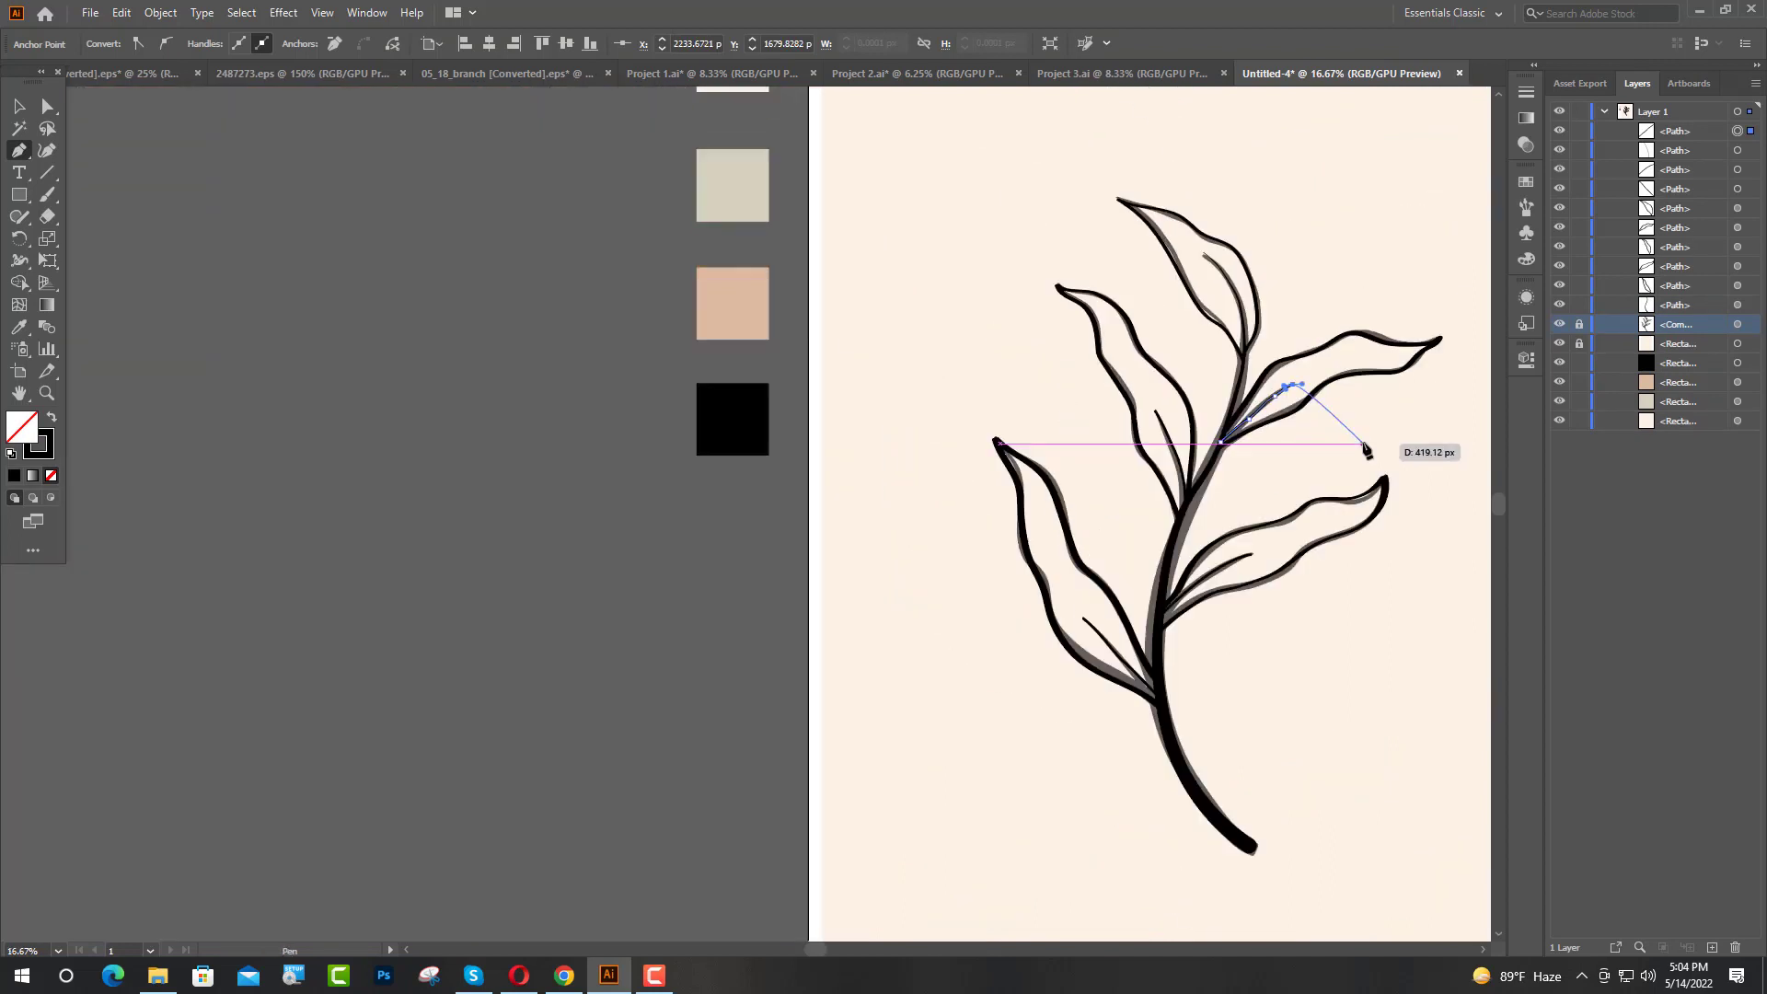
click(19, 107)
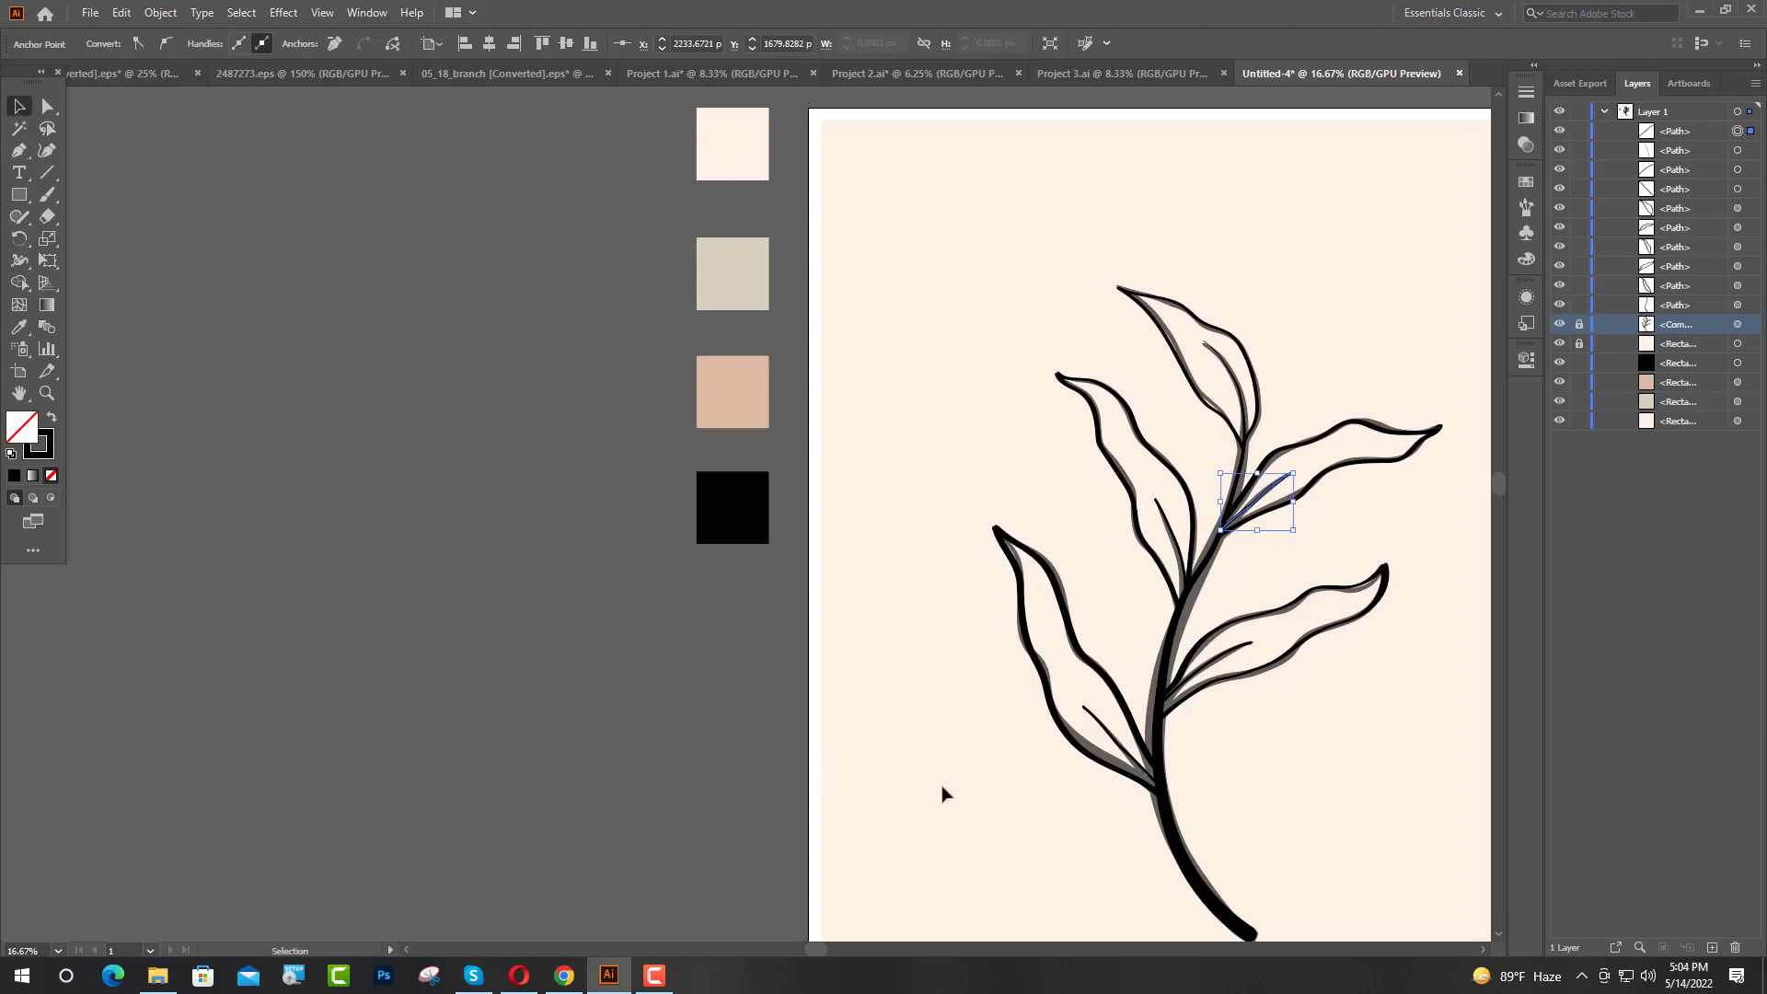
click(1119, 751)
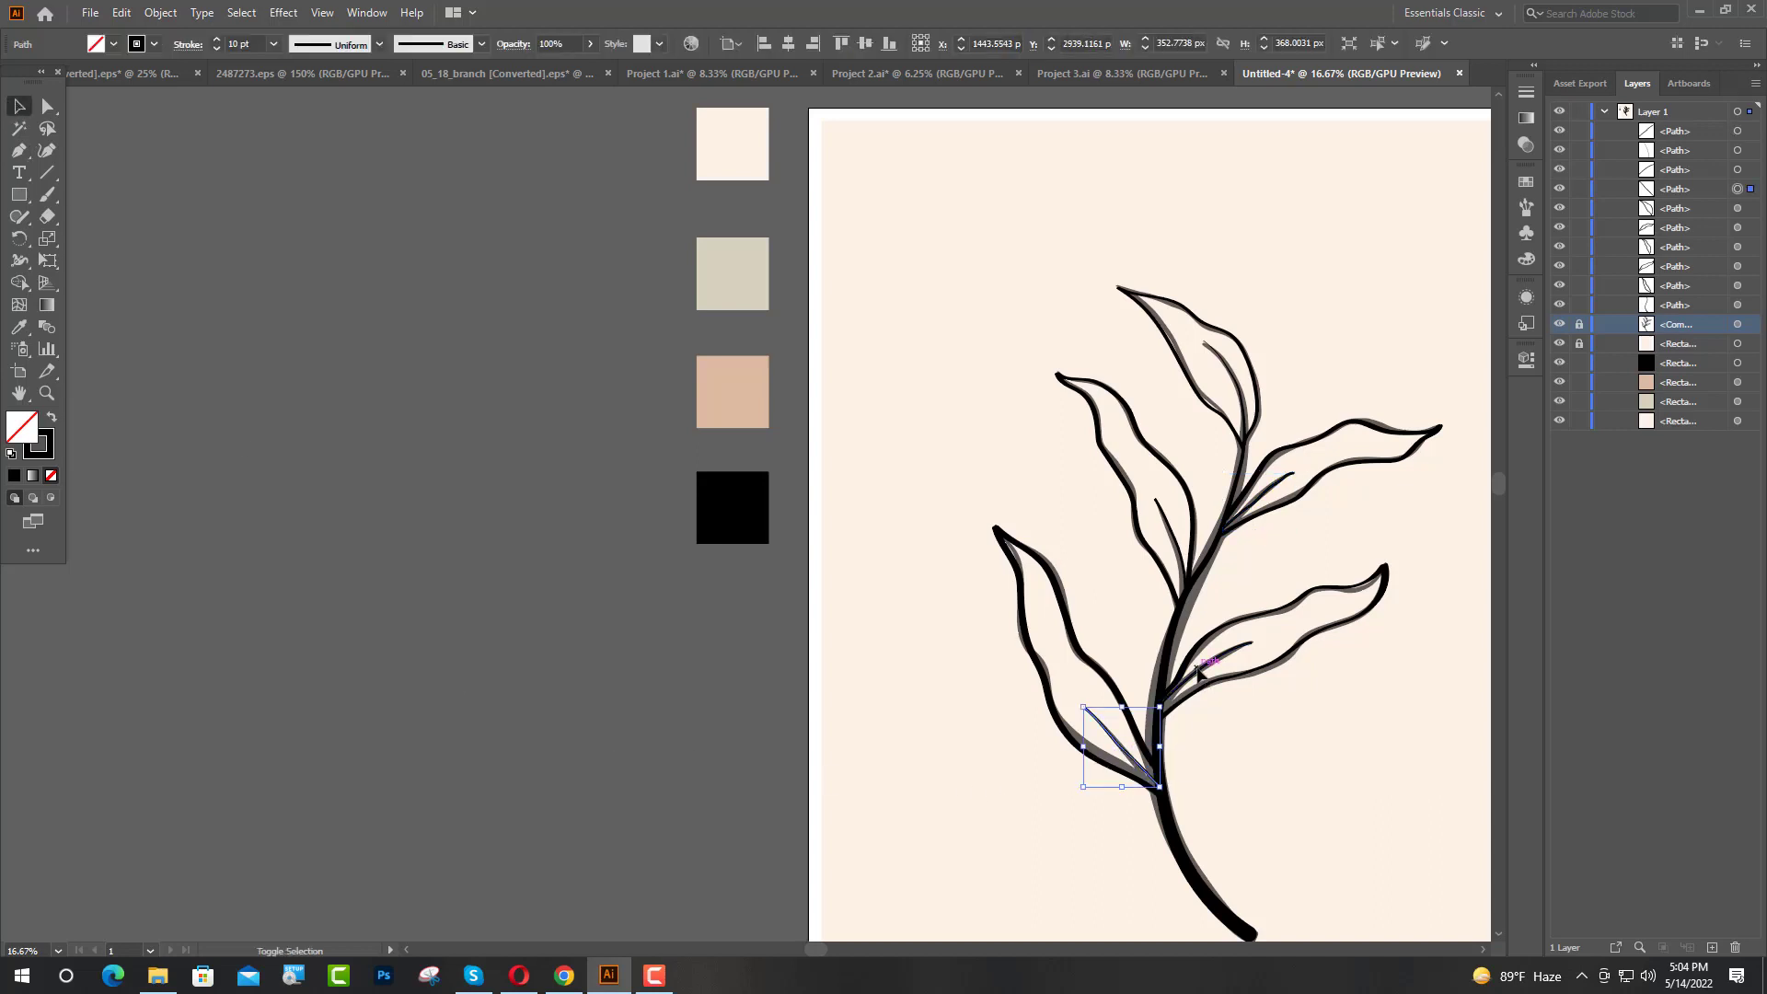
shift+click(1201, 679)
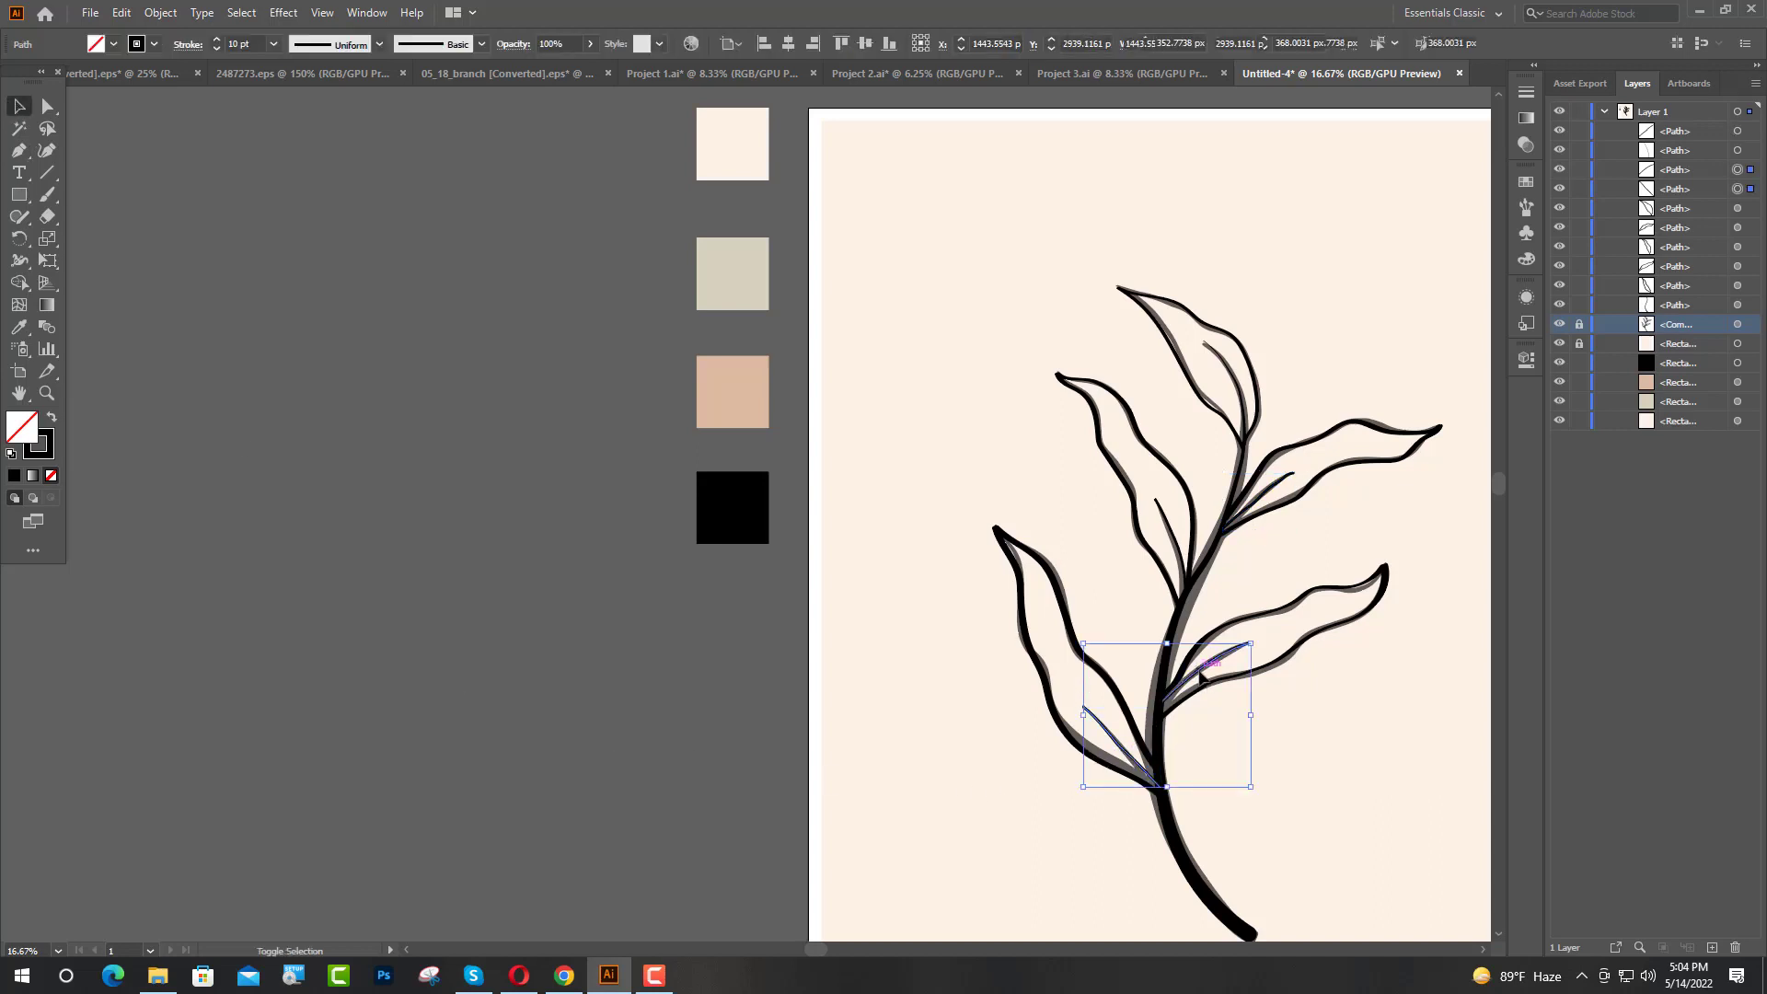
shift+click(1178, 559)
shift+click(1270, 495)
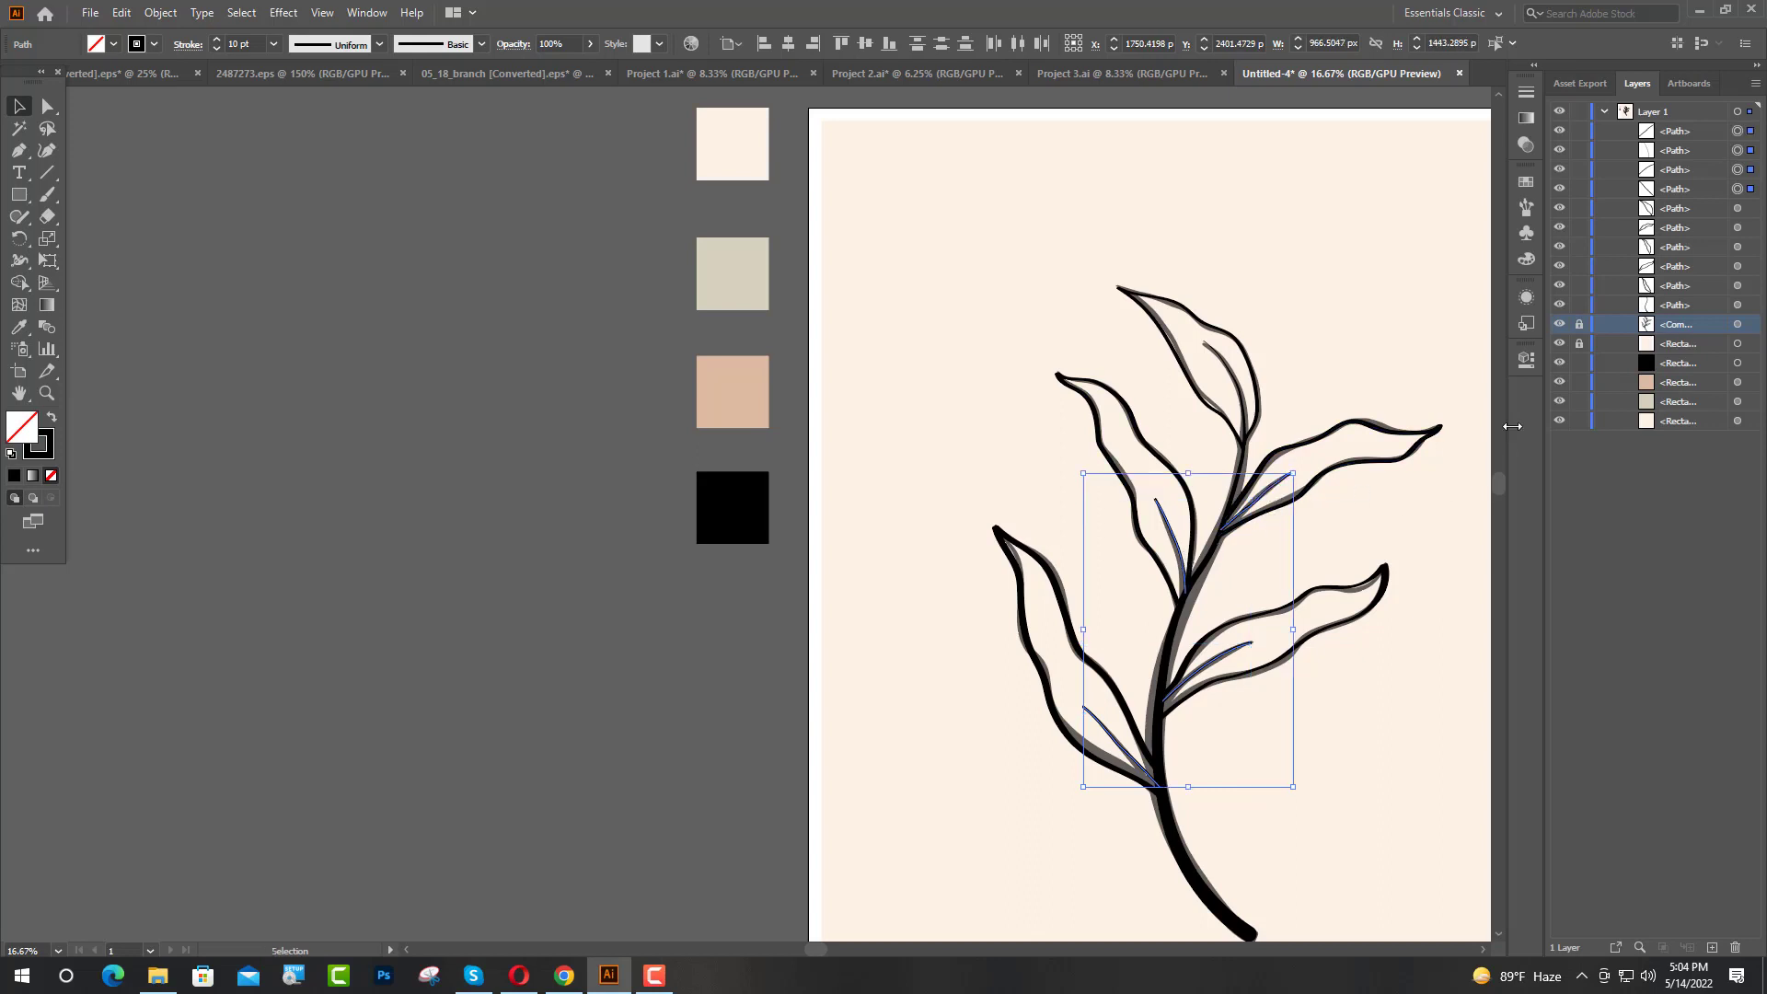
click(1526, 359)
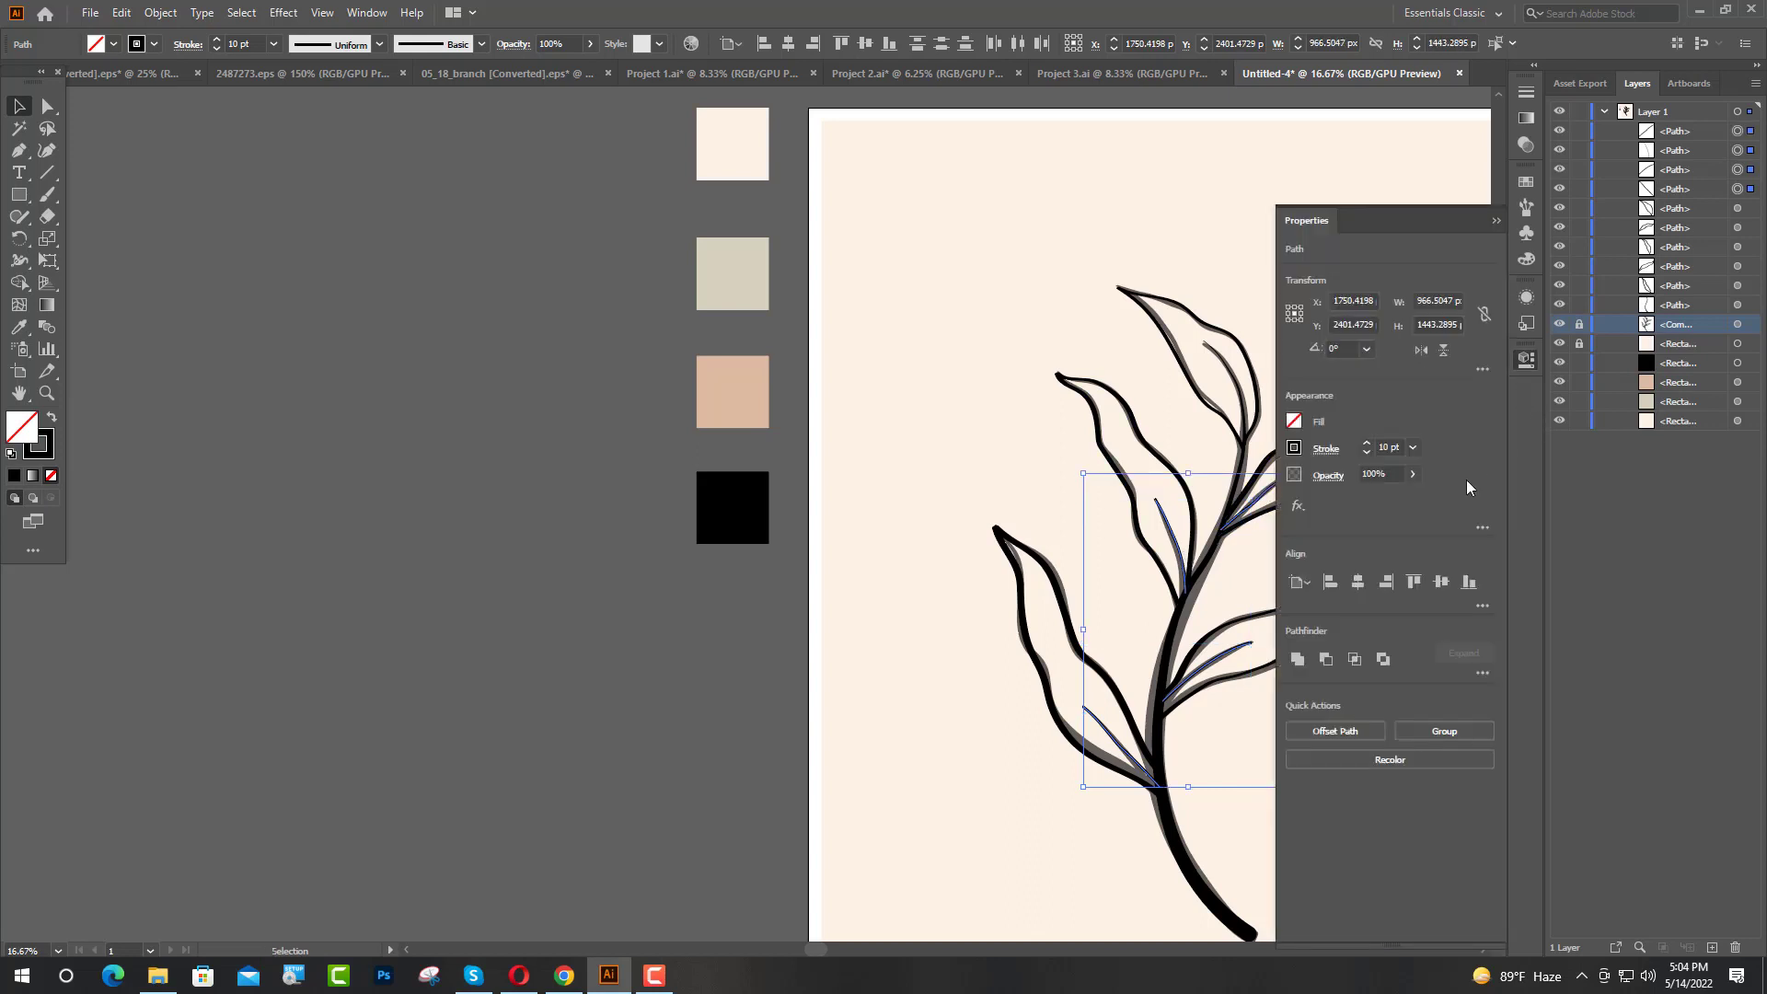
double_click(1379, 448)
key(Return)
scroll(1139, 733, up, 4)
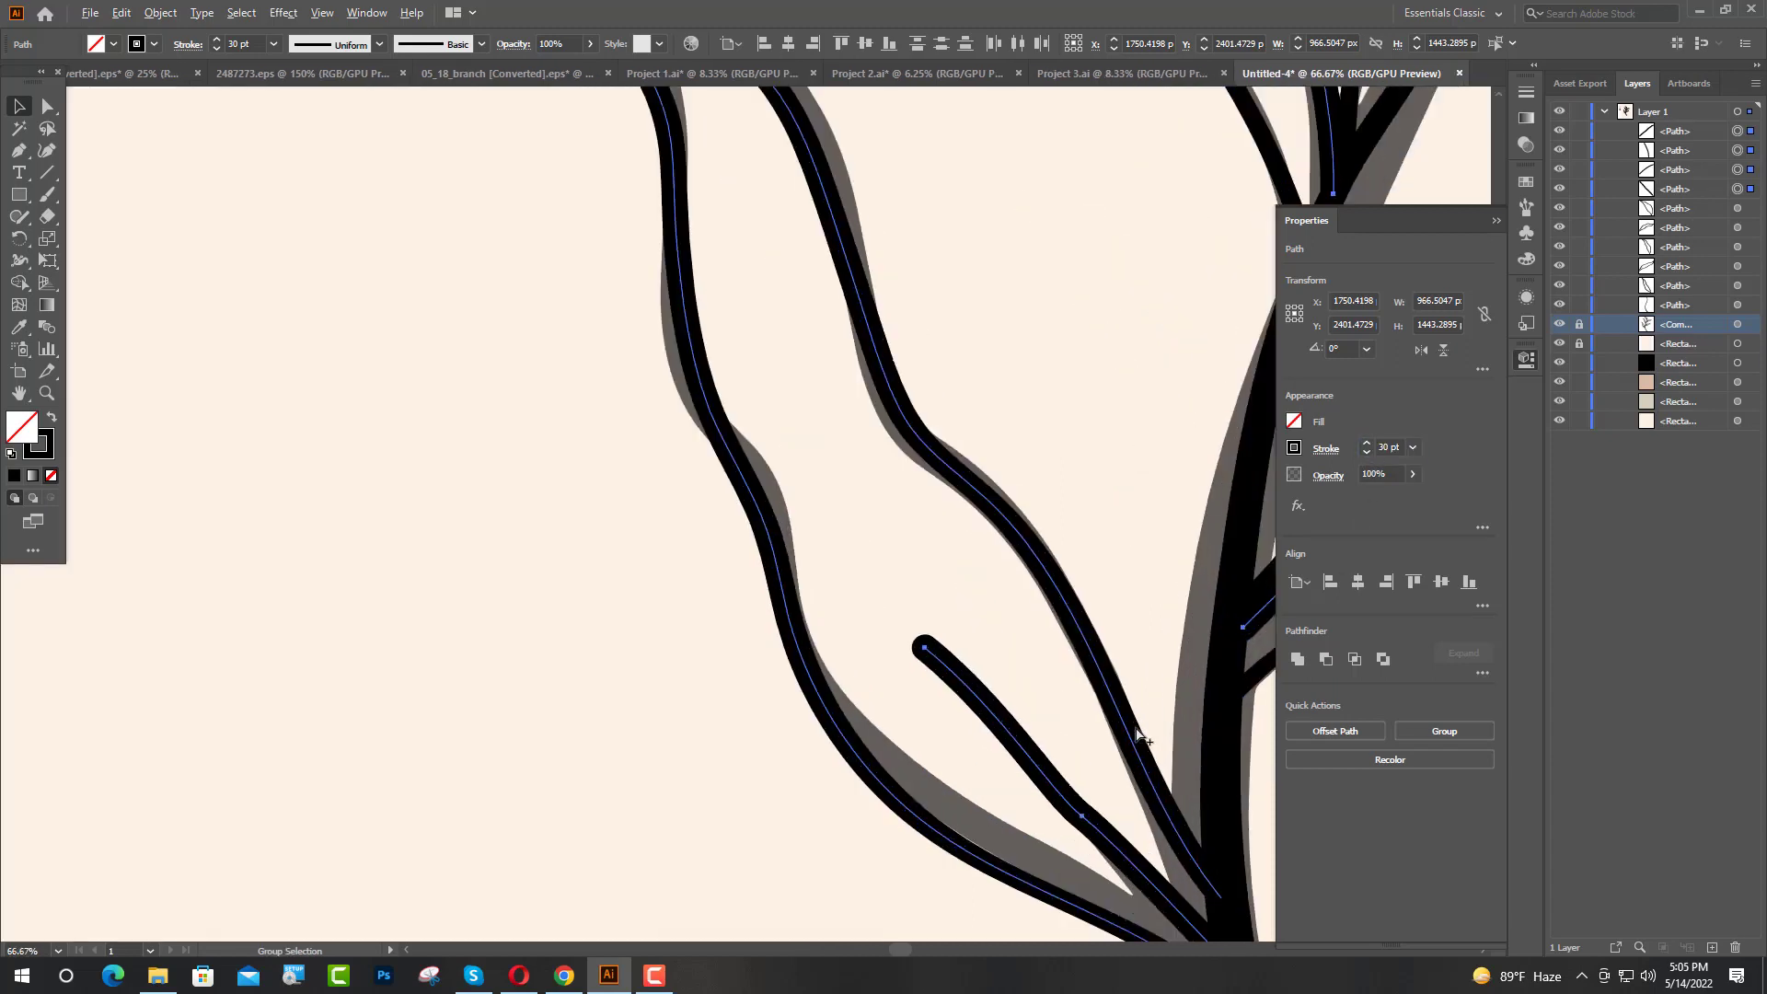
scroll(1139, 734, down, 5)
Step: Apply the triangular tapered stroke width profile to the four veins, widest at the stem and pointed at the tip
click(1326, 449)
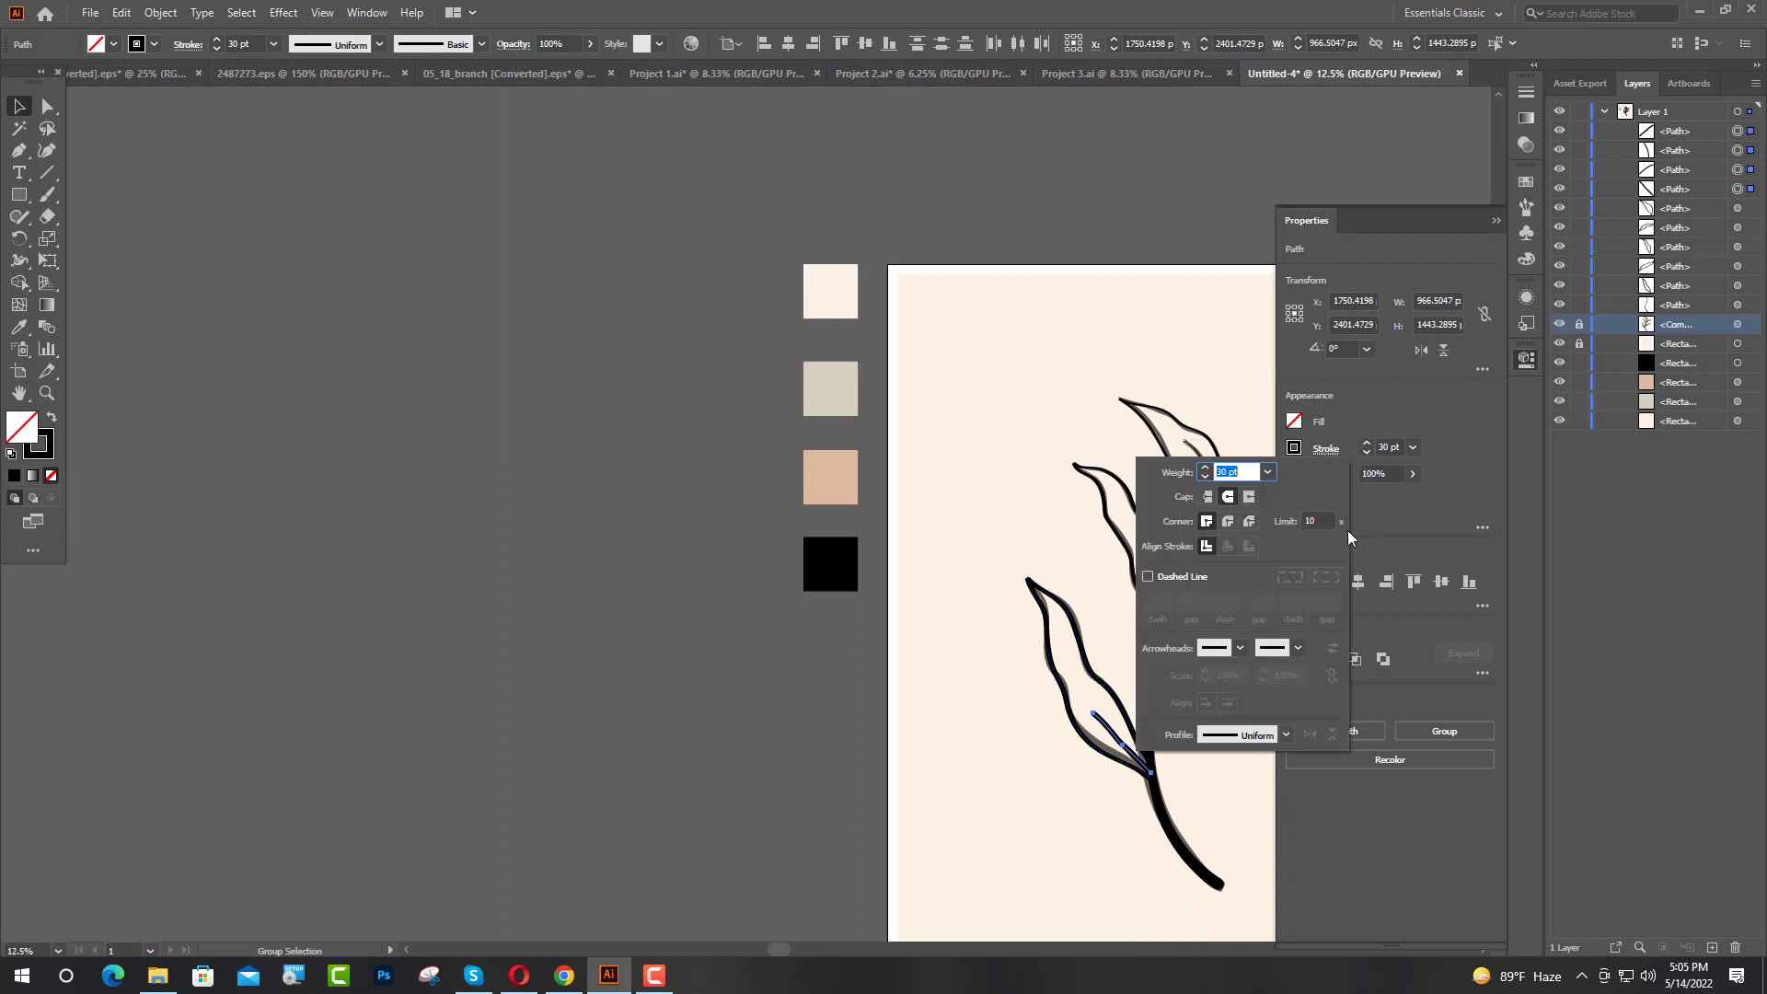
click(1288, 735)
click(1245, 636)
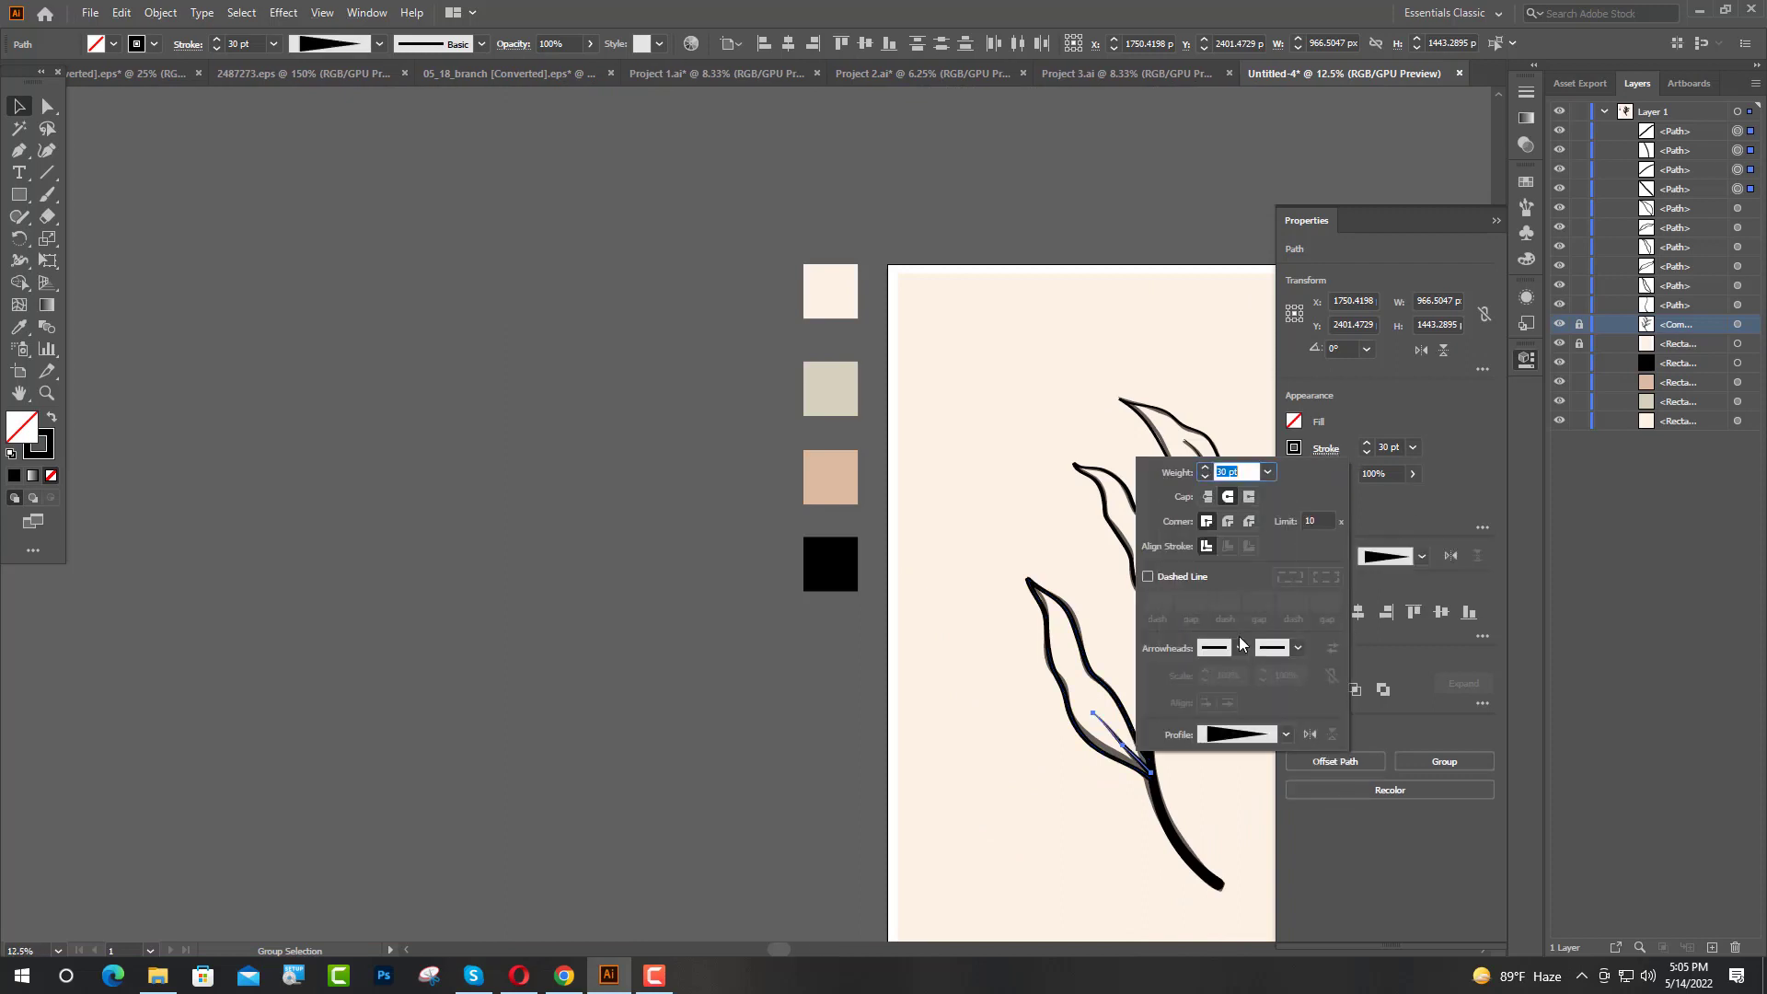
key(Escape)
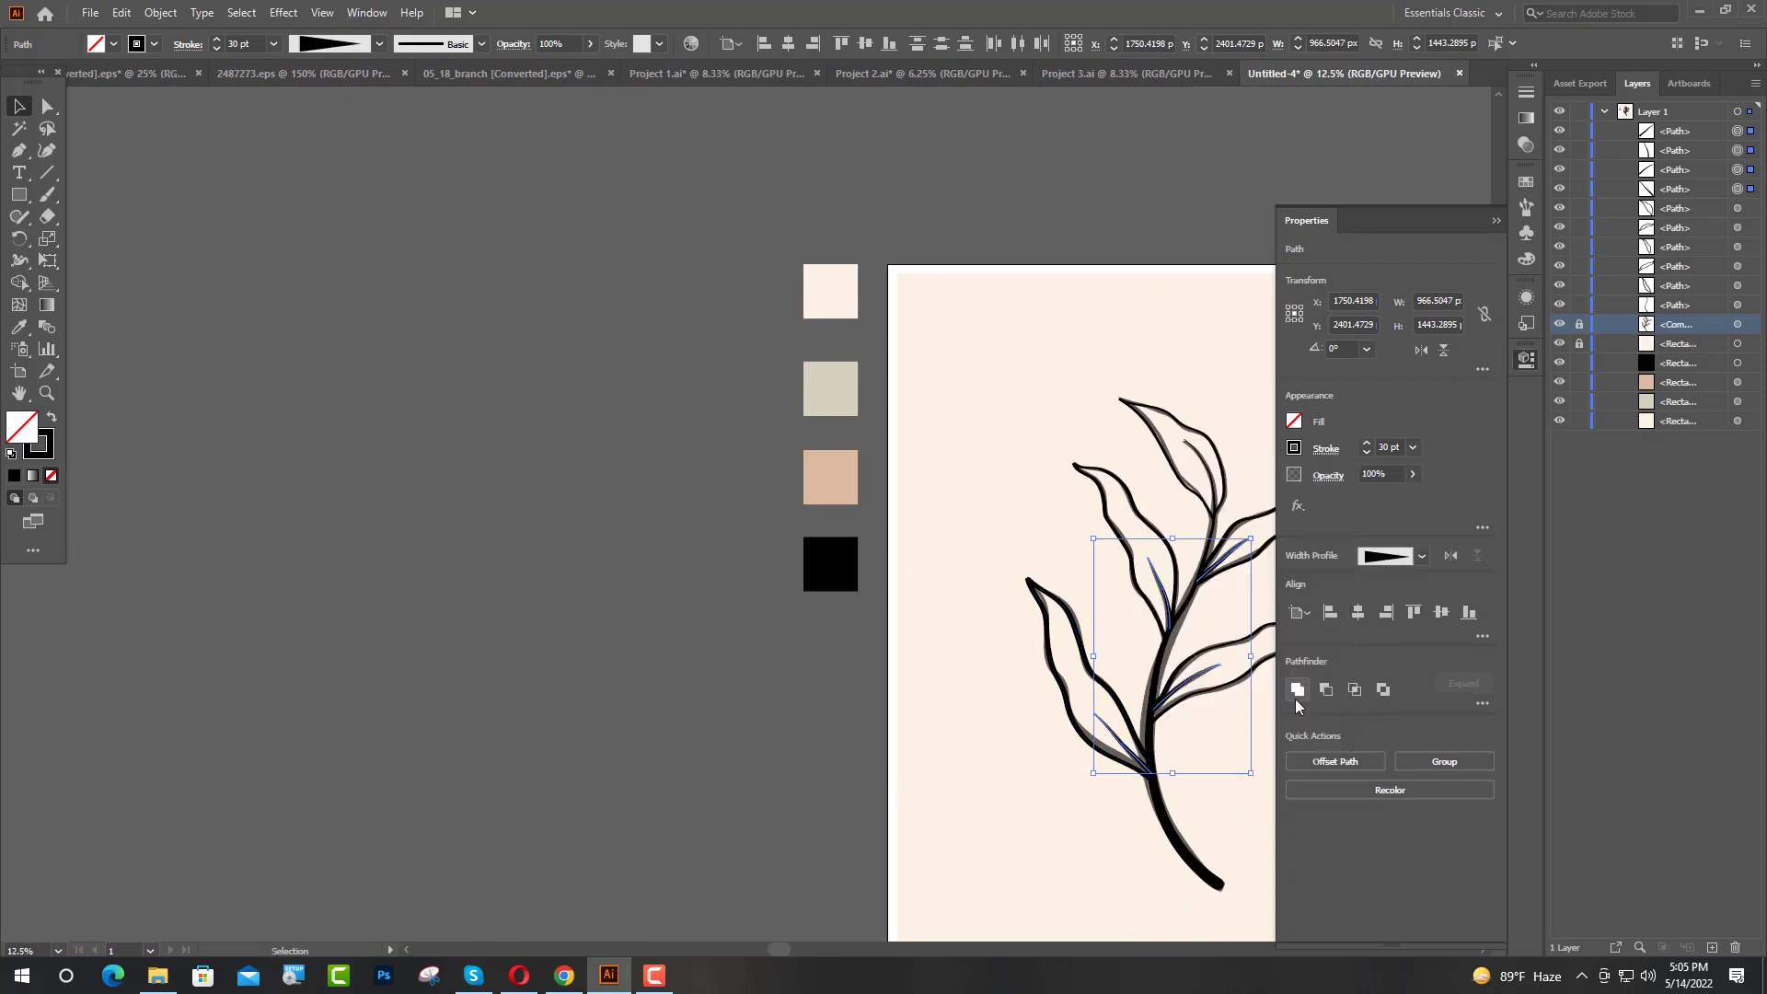
Step: Set the four tapered veins' stroke weight to 40 pt and deselect them
scroll(1197, 727, up, 6)
scroll(1154, 685, down, 3)
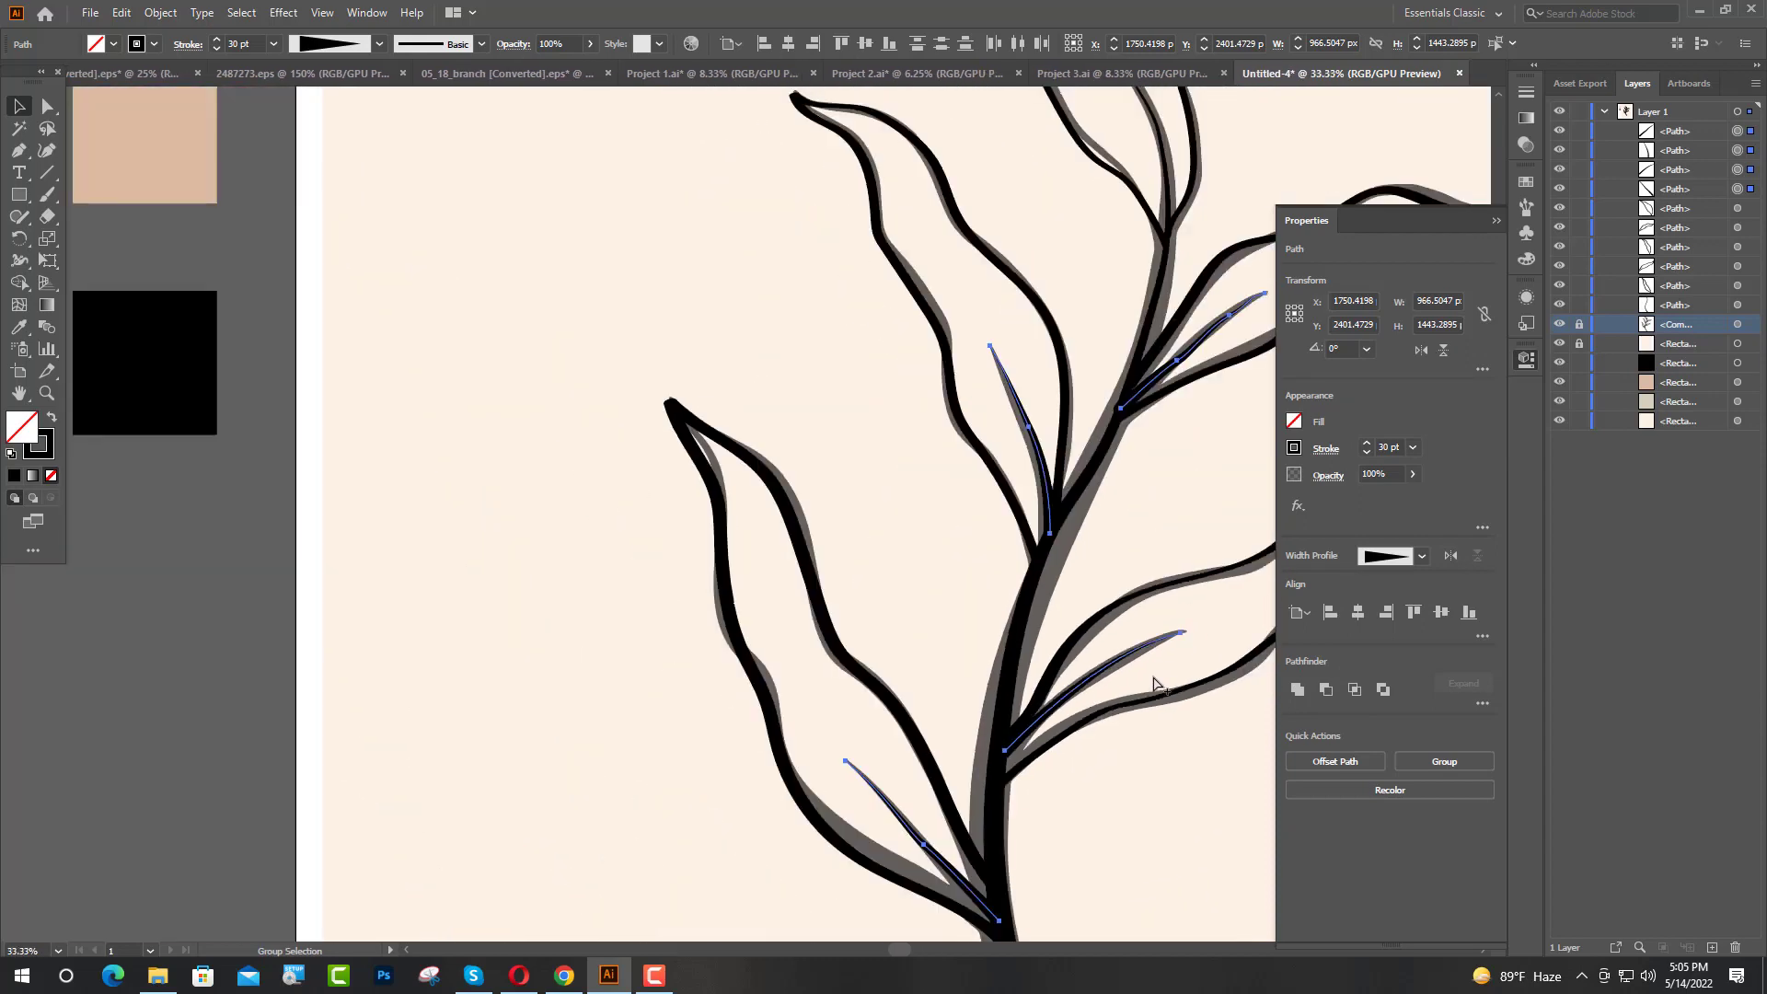
double_click(1377, 448)
key(Return)
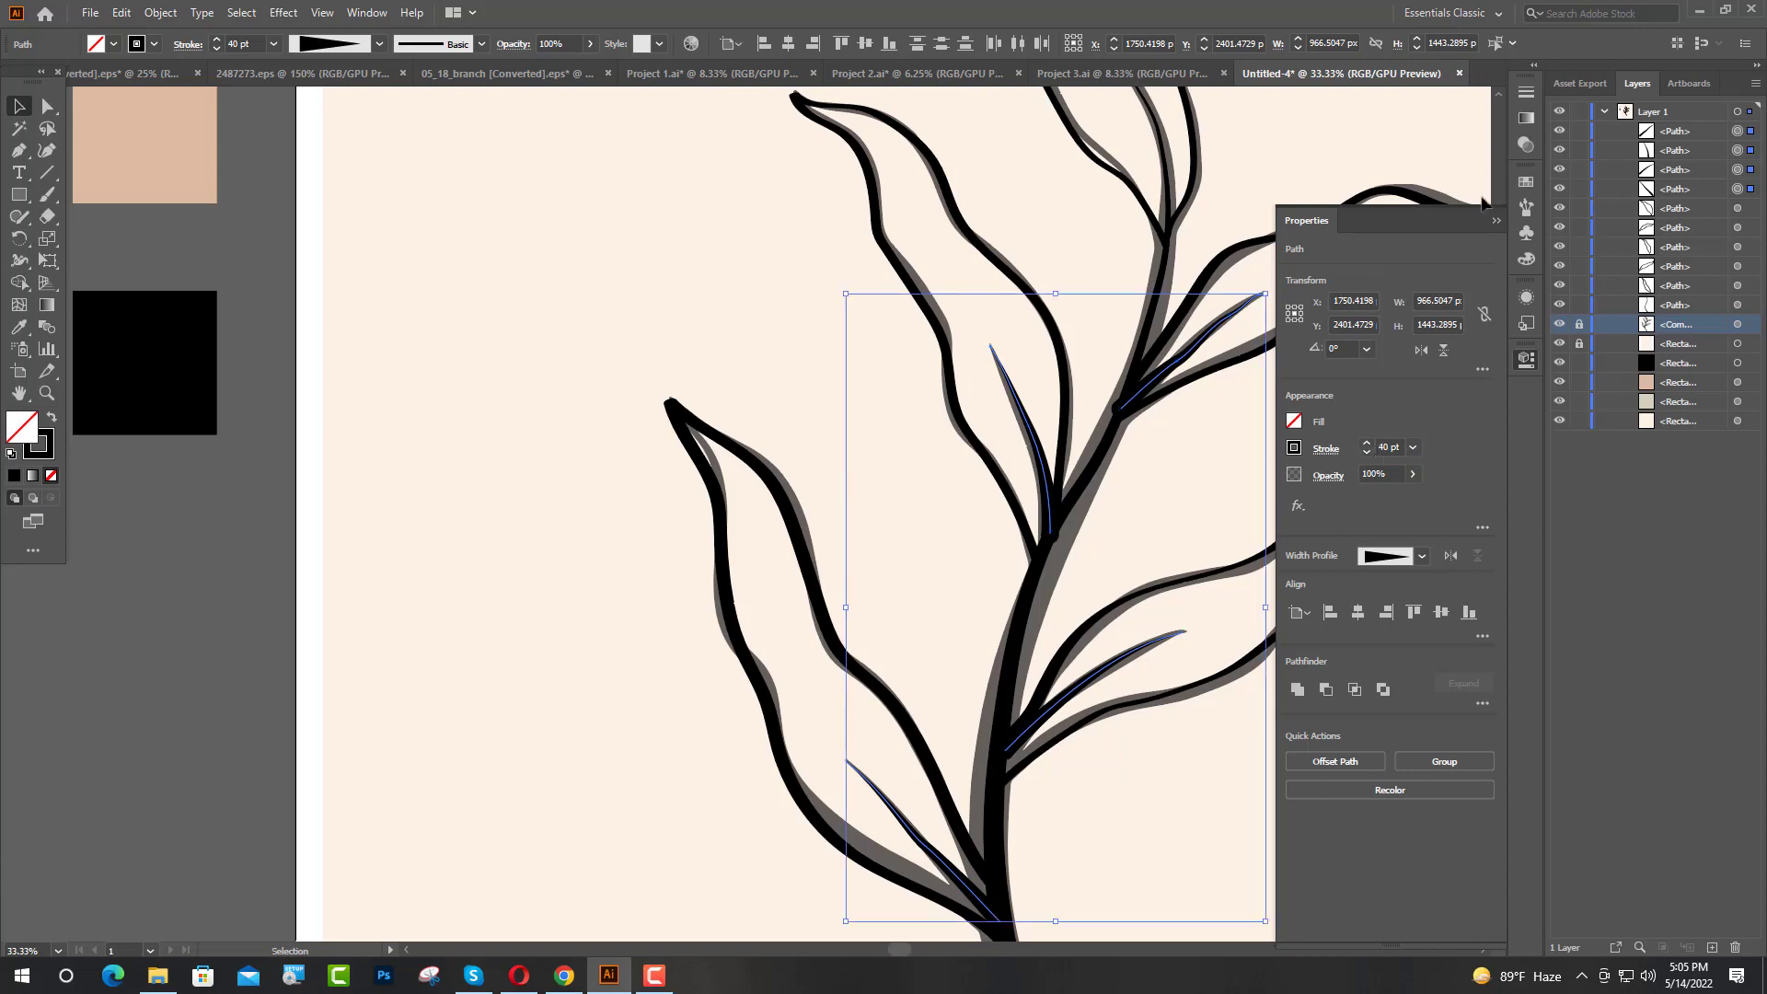
click(1495, 221)
click(1437, 391)
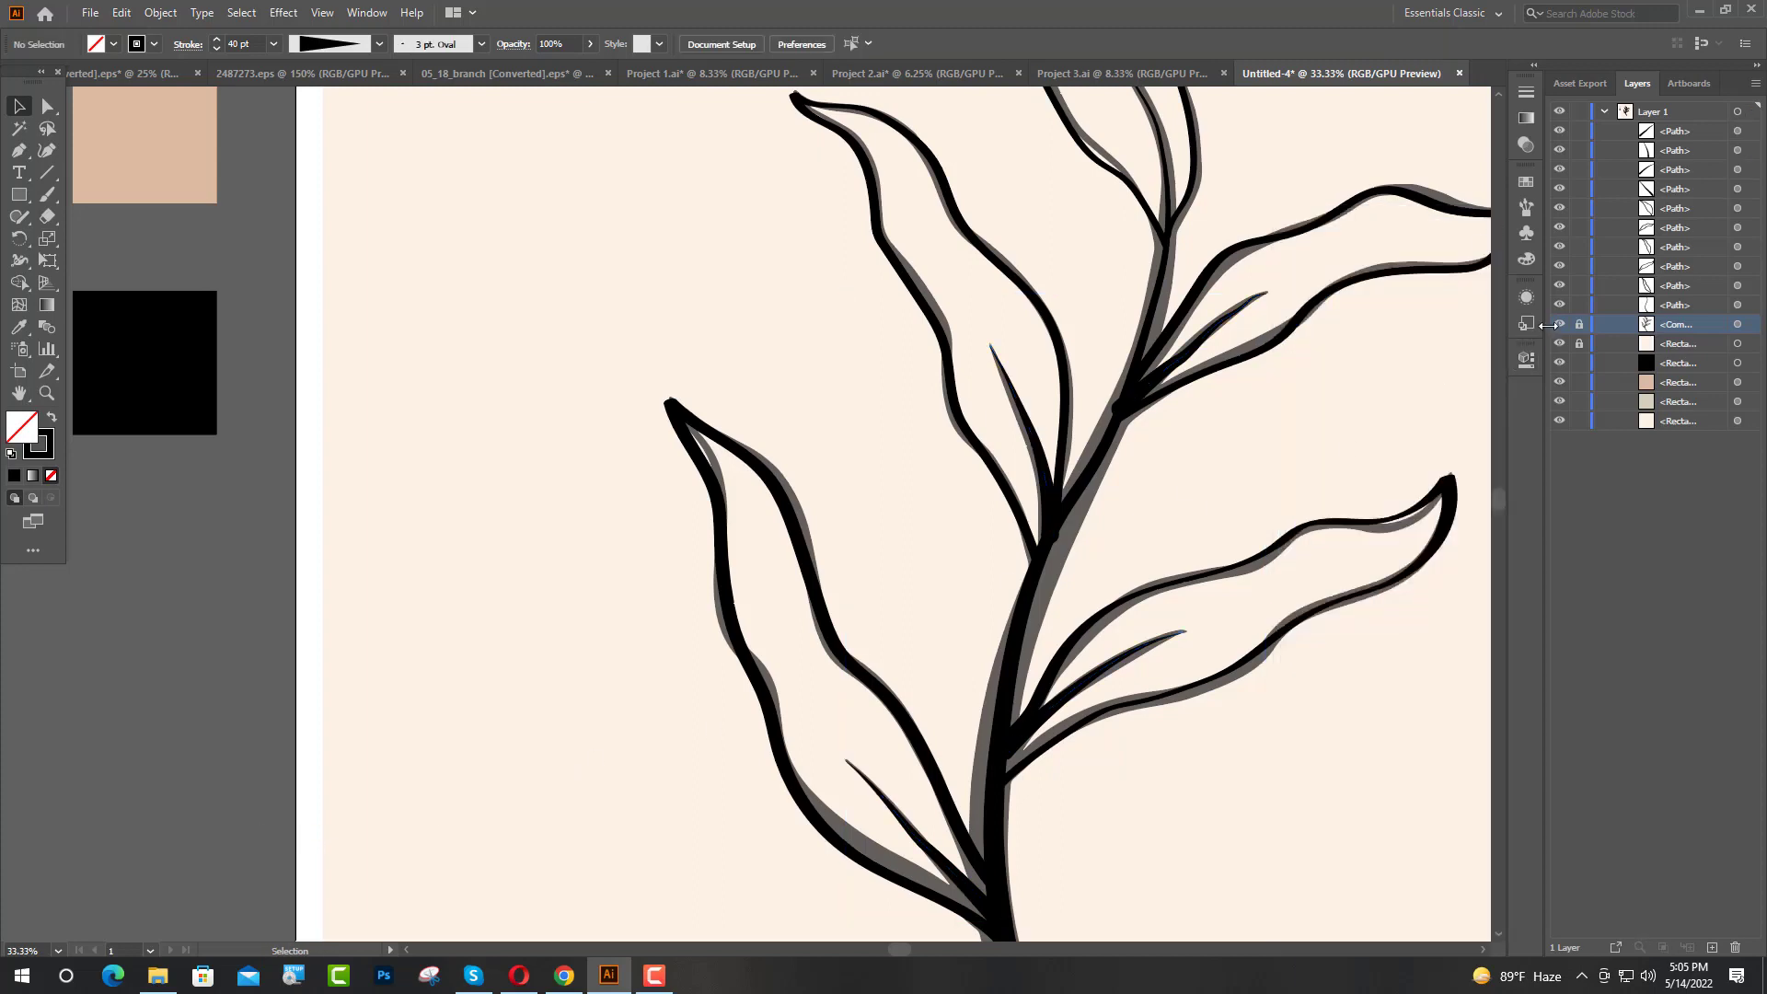
Step: Hide the locked reference sketch so only the traced branch shows
click(1559, 325)
scroll(509, 729, down, 3)
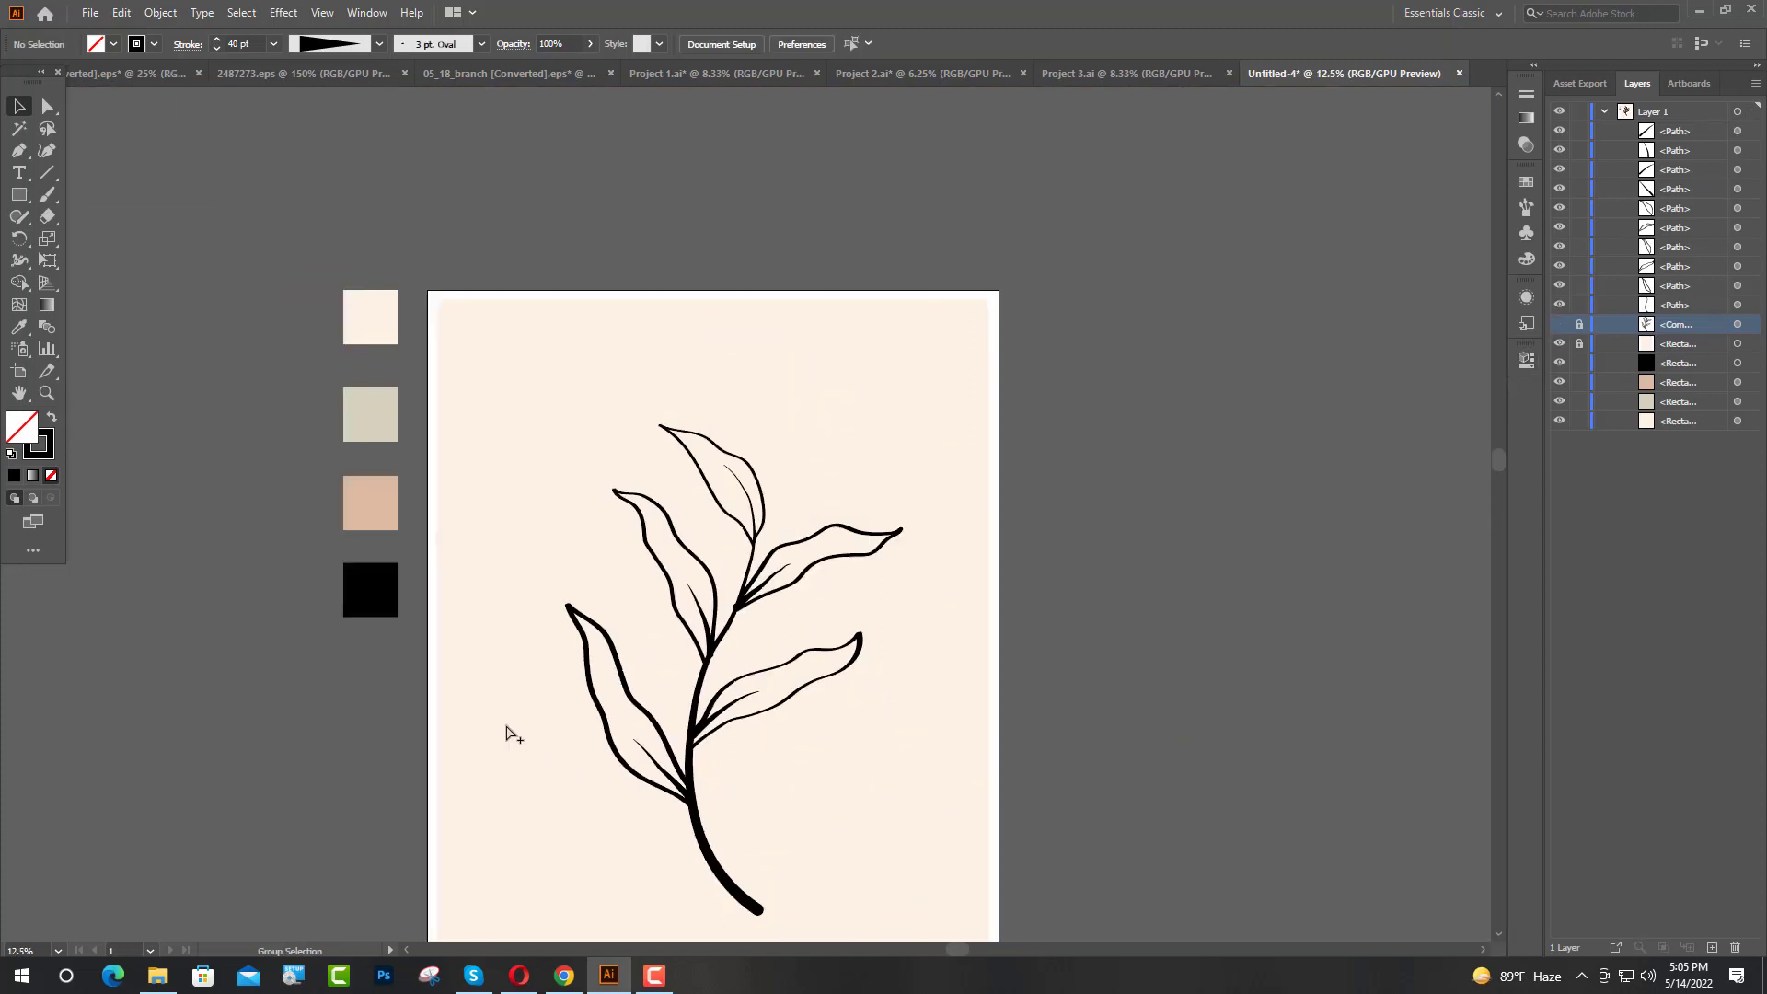
scroll(738, 817, up, 2)
scroll(716, 551, up, 5)
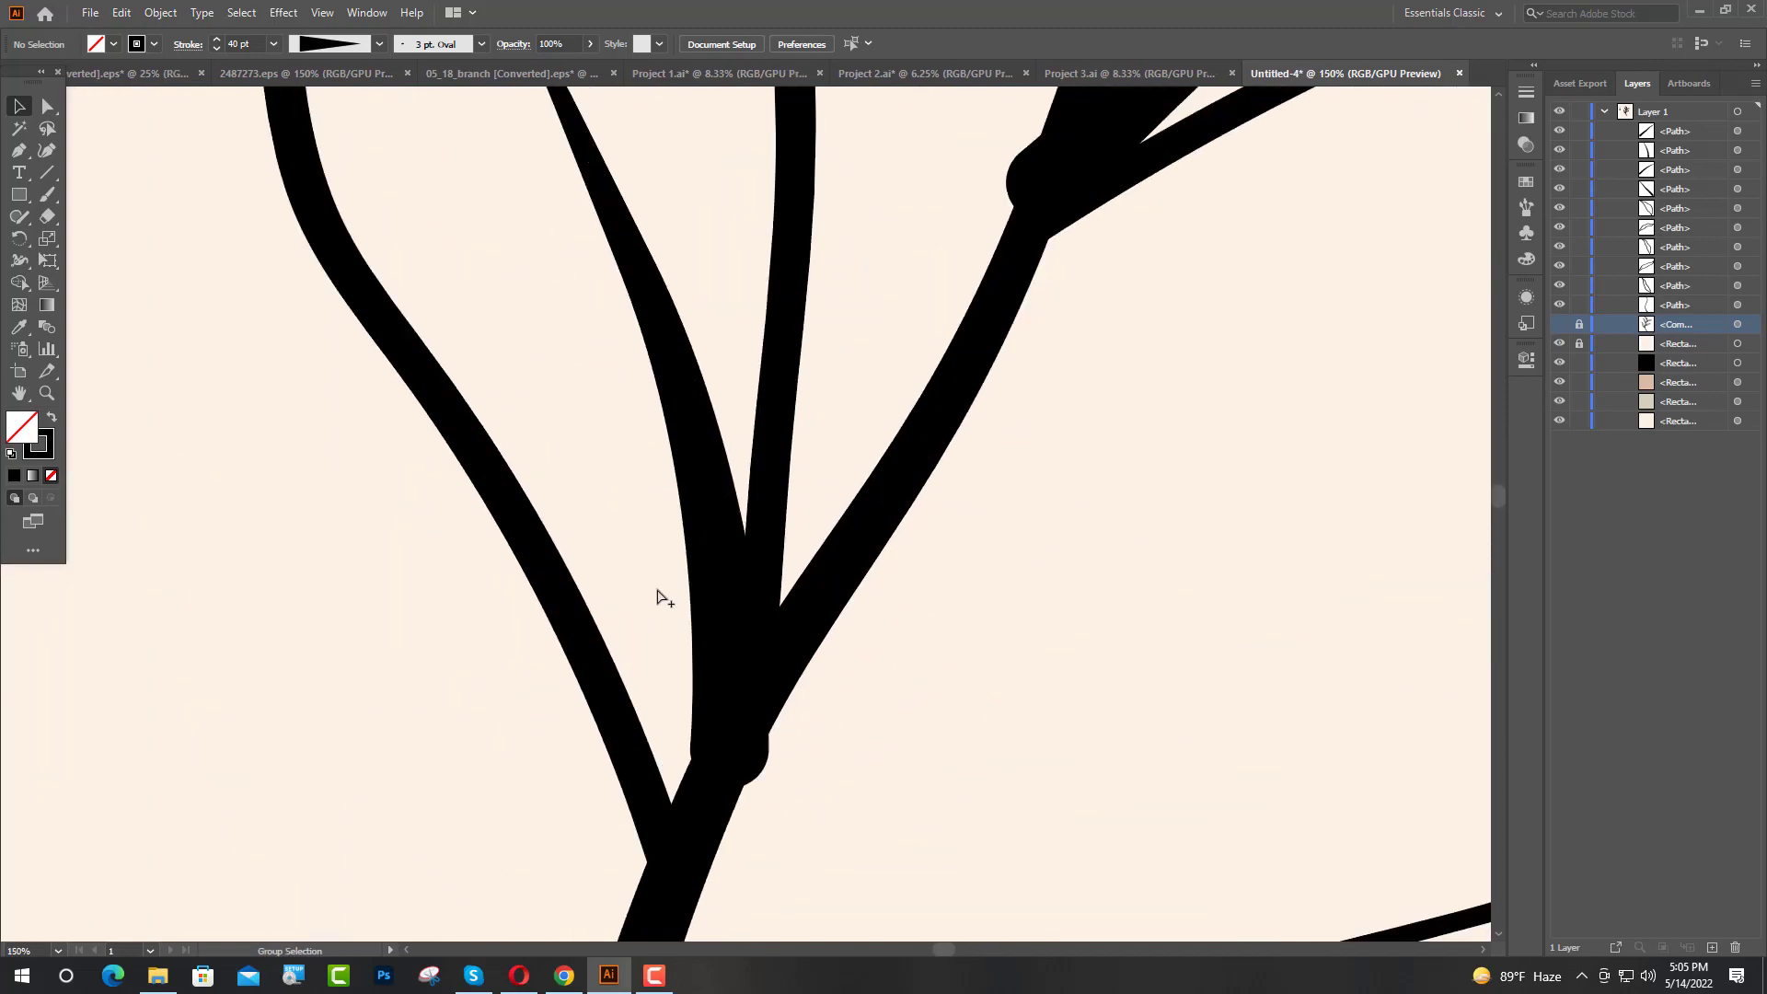
Step: Nudge the upper-left and upper-right leaves' inner veins so their rounded bases sit within the stem, and check the lower-right vein's base
click(698, 632)
drag(699, 631, 701, 641)
scroll(1142, 416, up, 3)
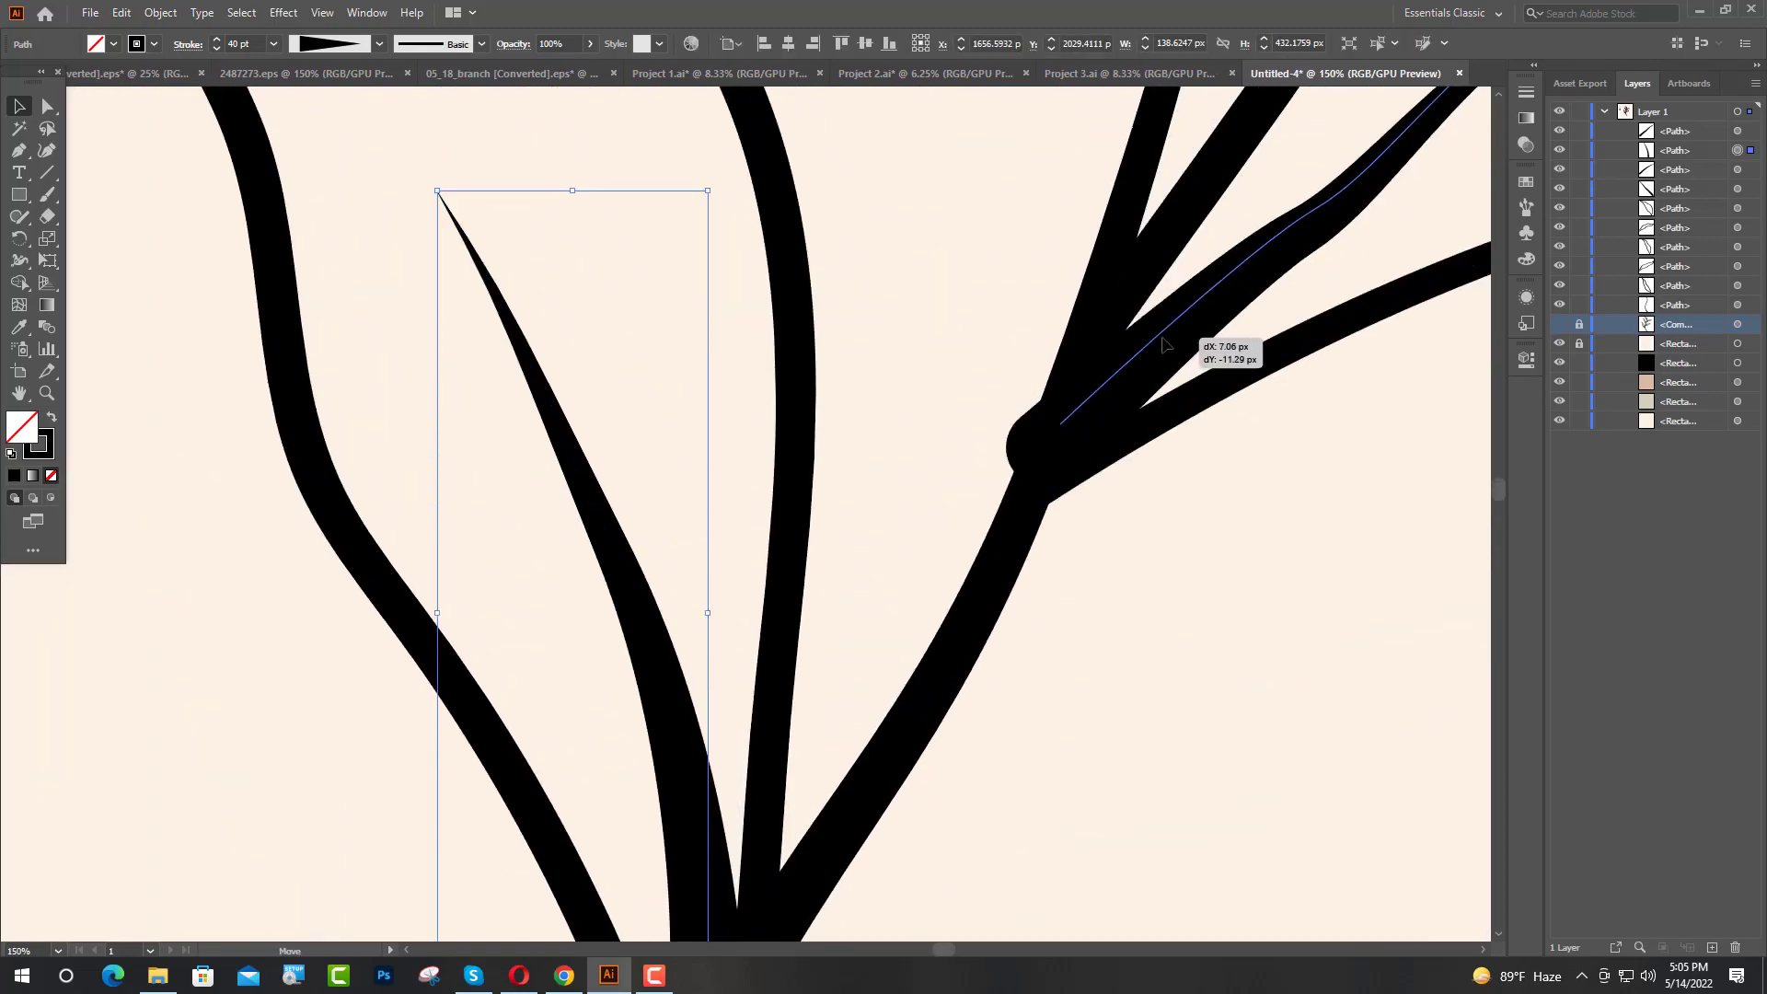
drag(1151, 368, 1180, 333)
key(ctrl+0)
scroll(916, 758, up, 7)
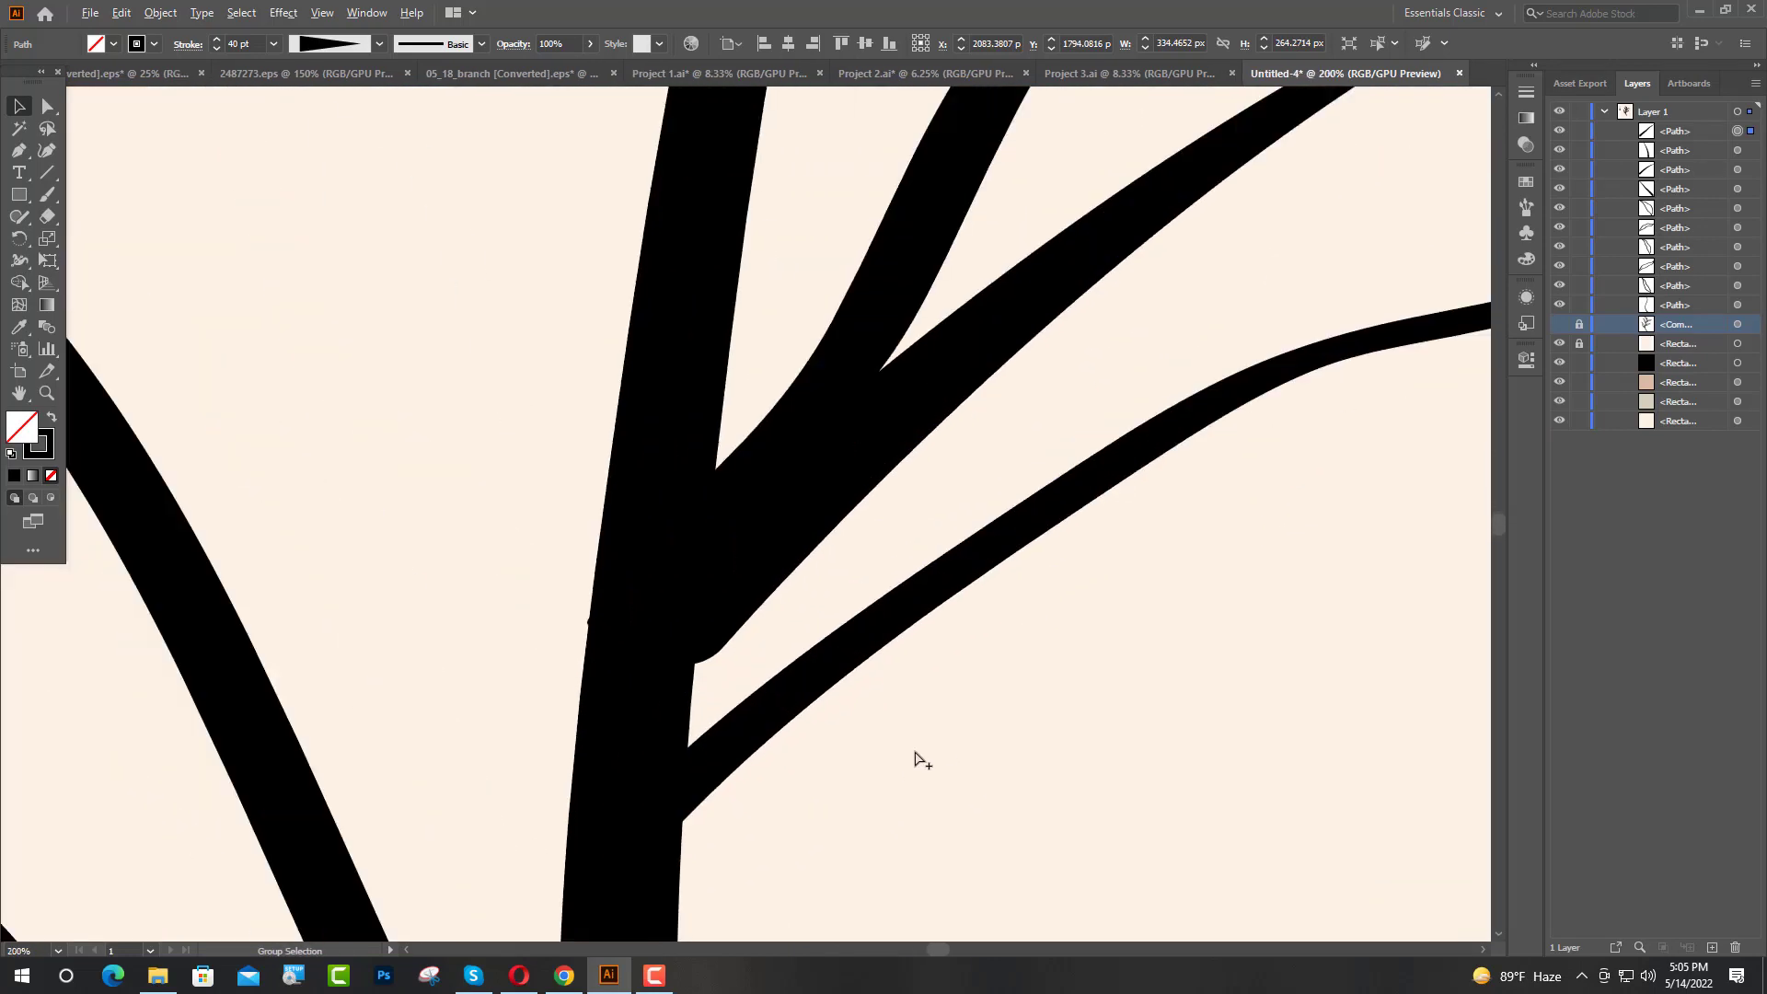
click(803, 560)
scroll(803, 560, down, 6)
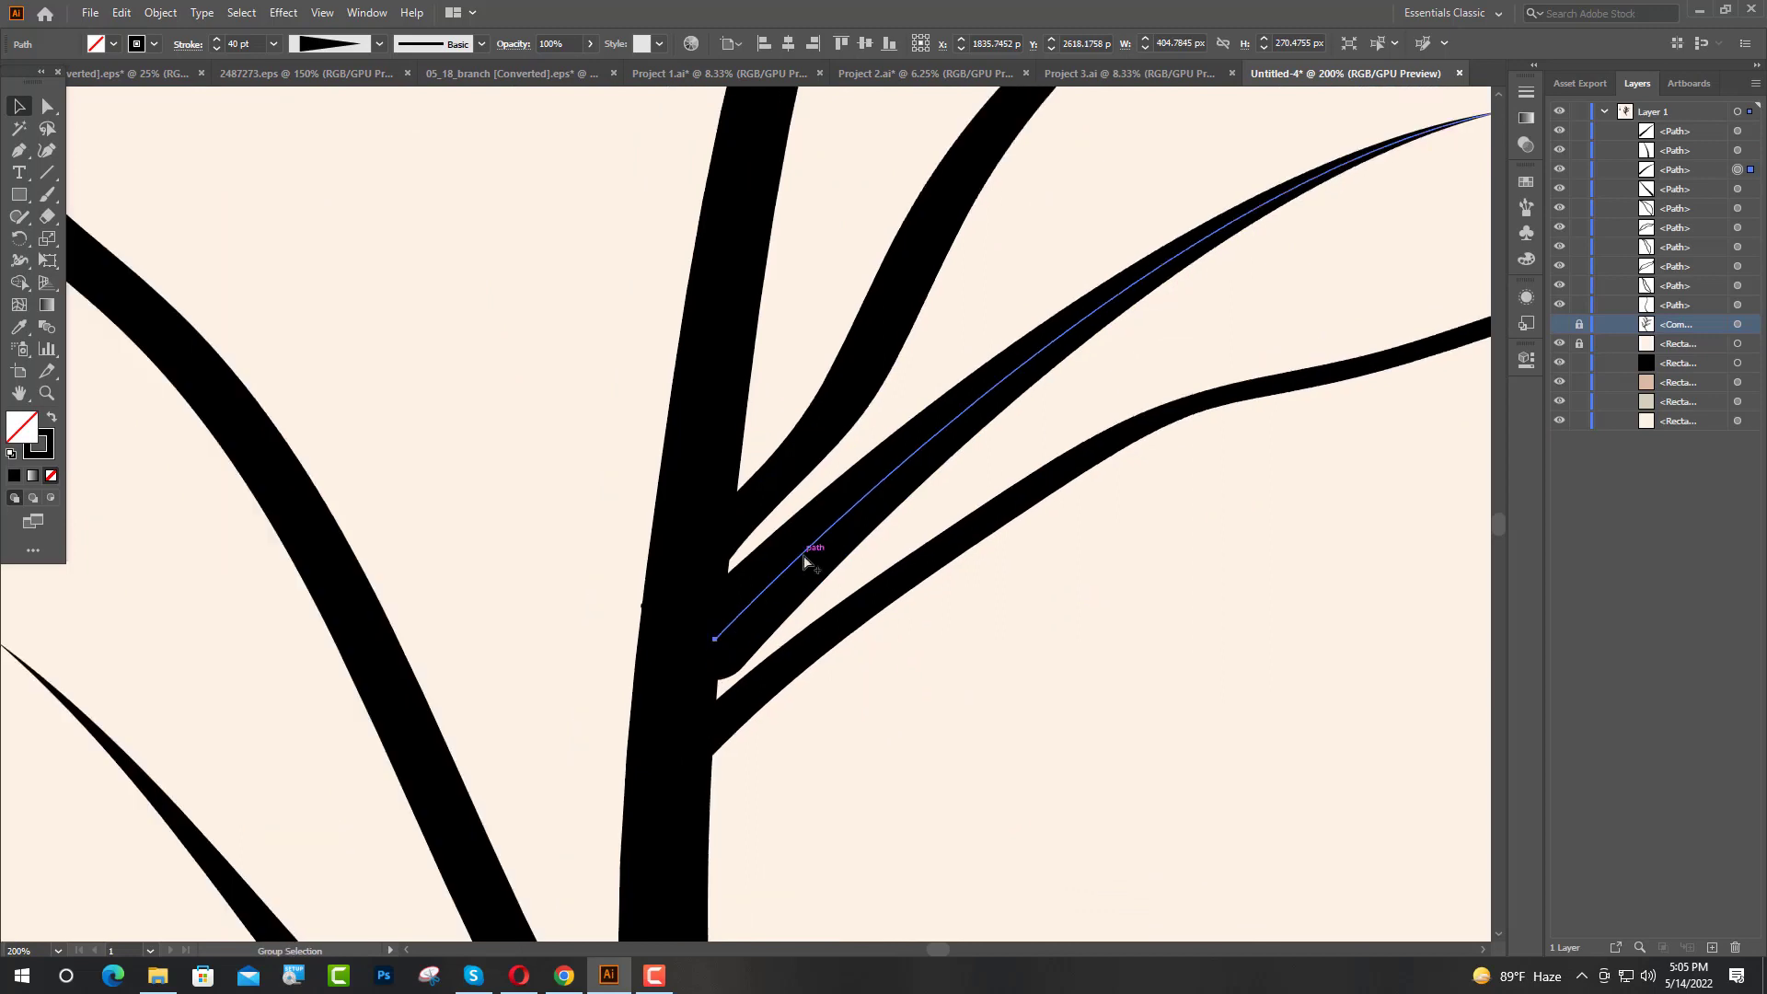
click(936, 692)
scroll(937, 692, down, 3)
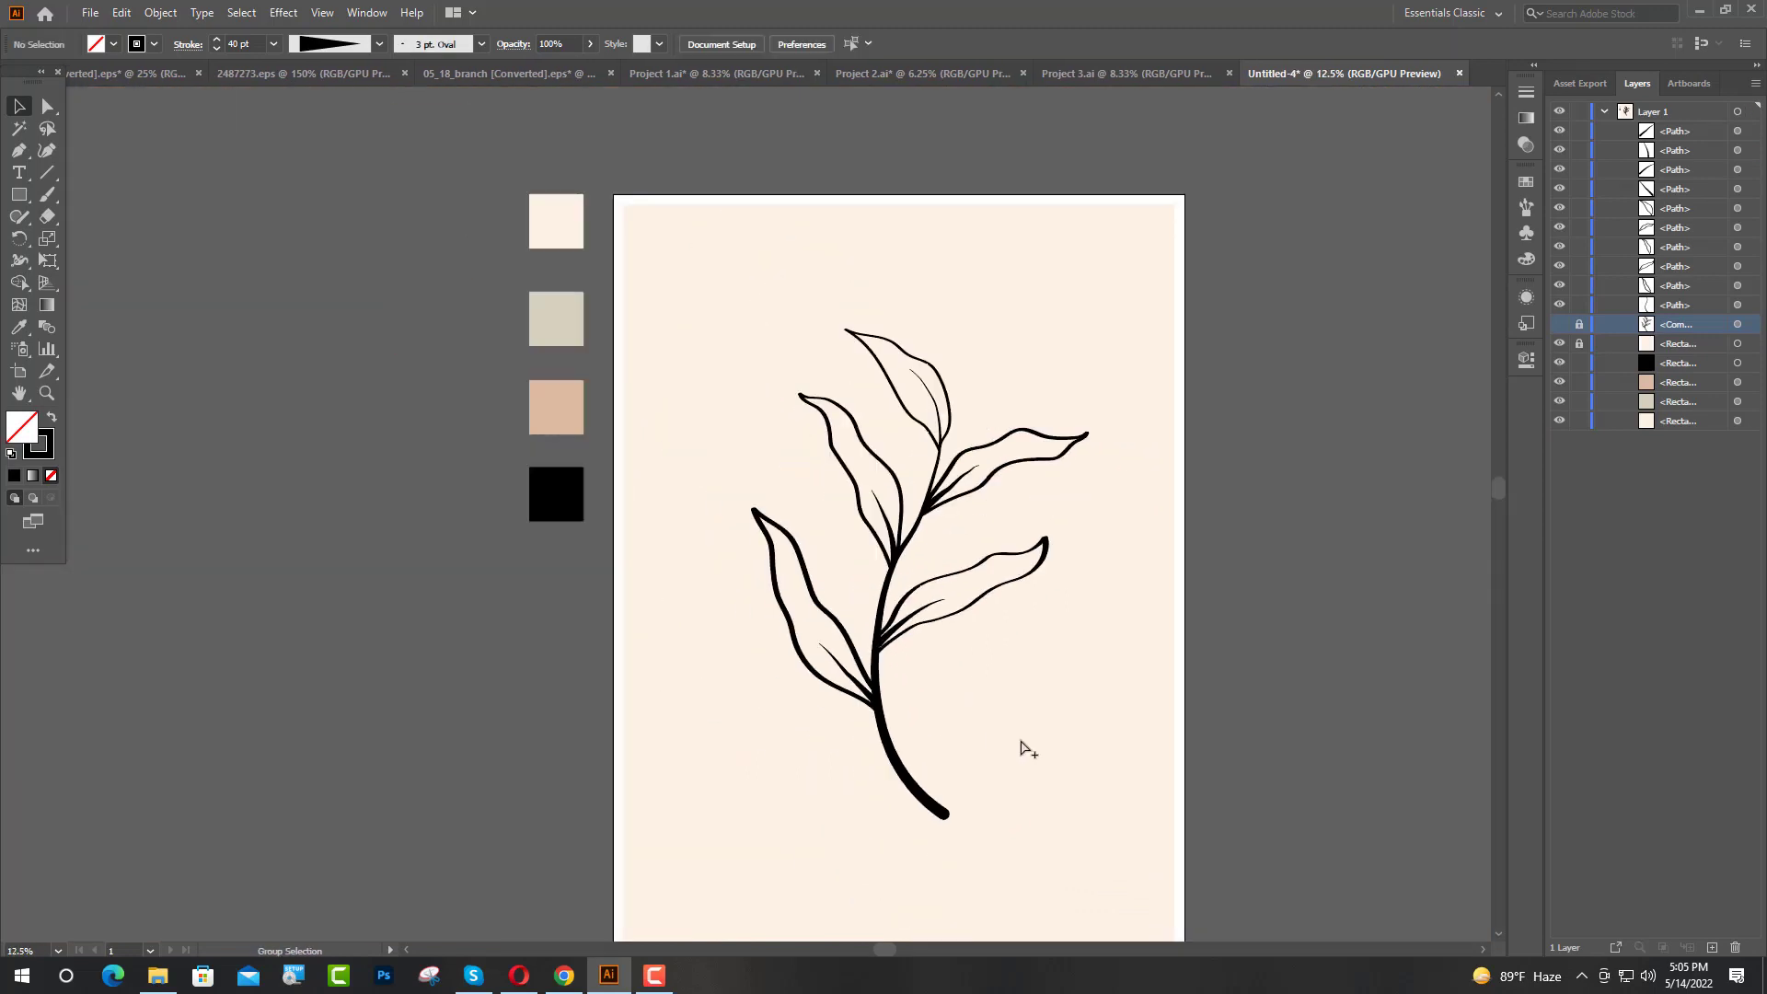
Step: Lengthen the upper-left leaf's inner vein by moving its tip anchor point farther into the leaf
scroll(1018, 742, up, 2)
scroll(872, 697, up, 6)
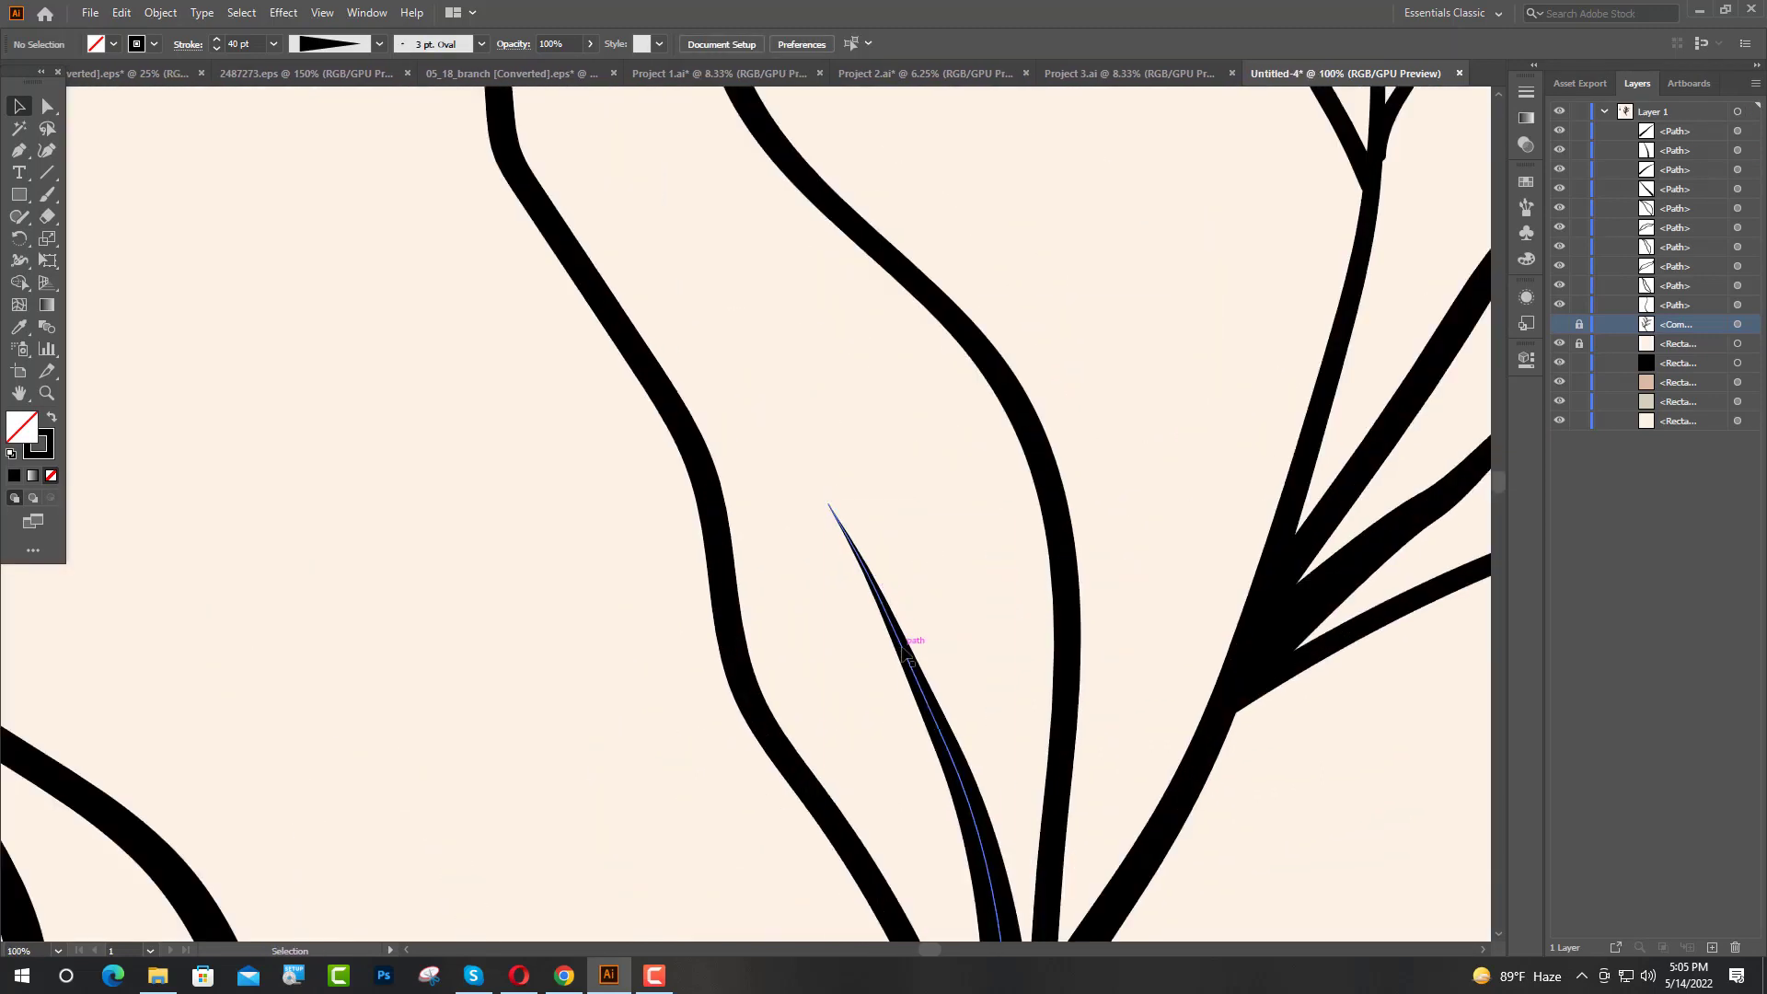
click(876, 596)
click(47, 106)
drag(833, 511, 770, 384)
scroll(820, 540, down, 4)
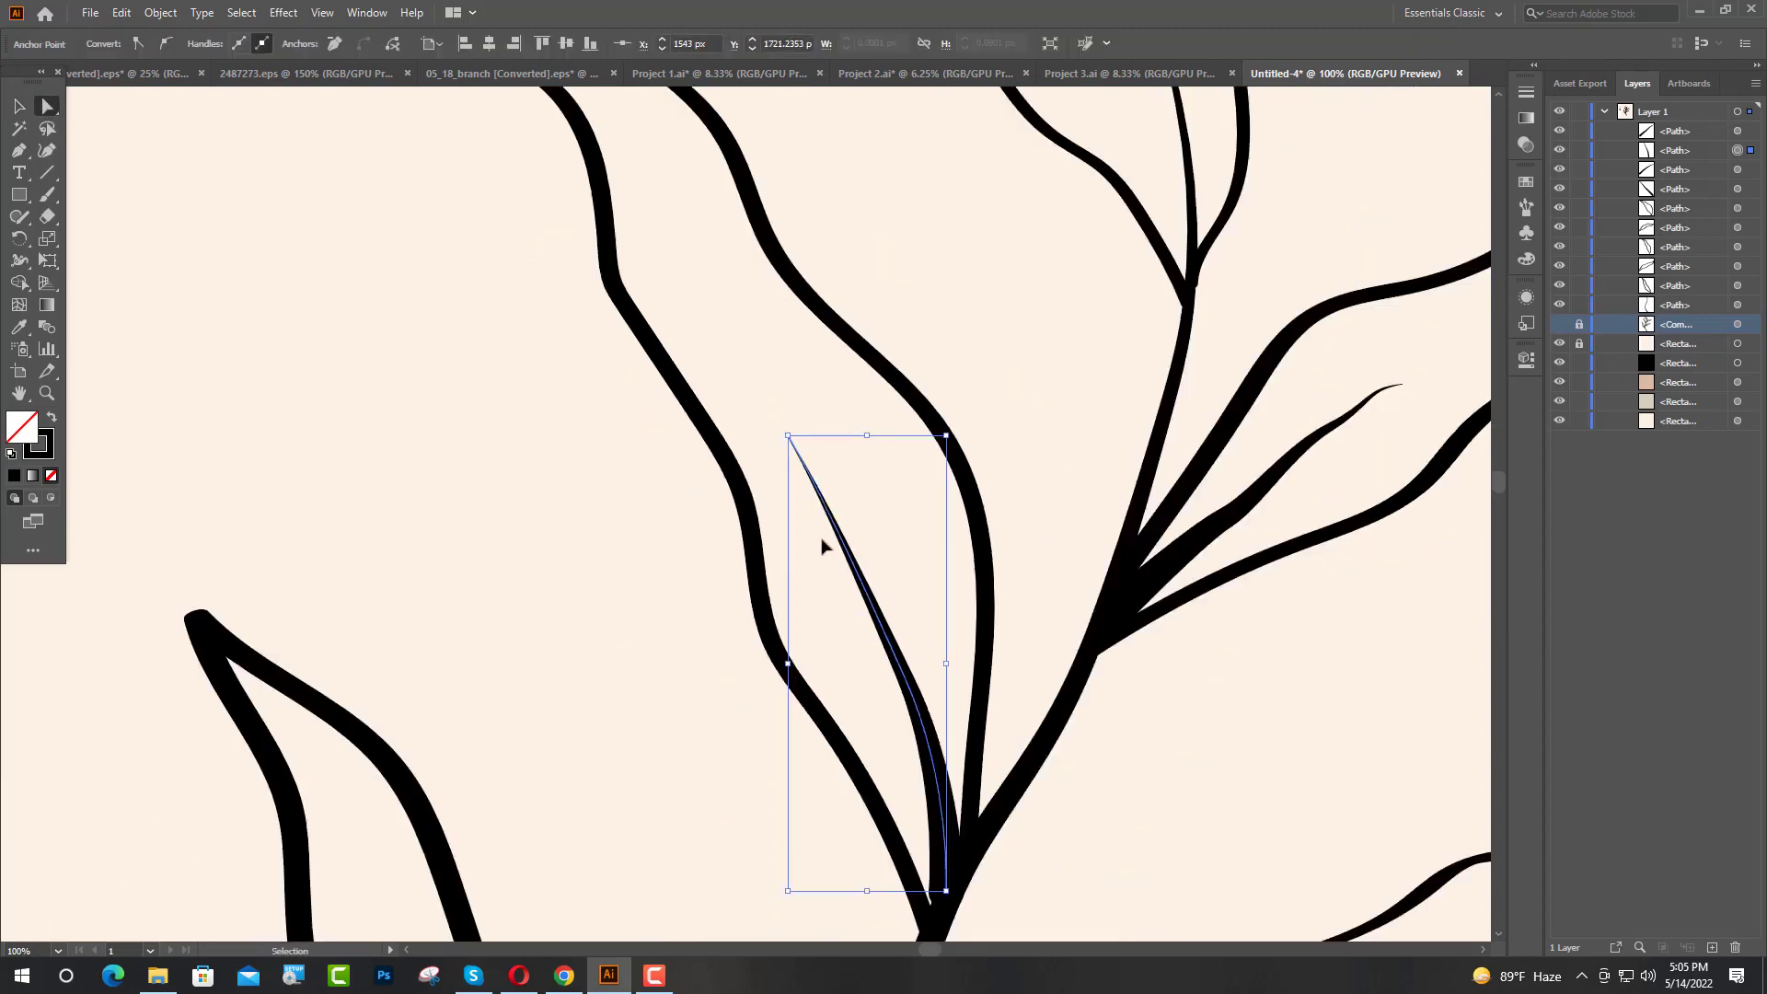
Step: Lengthen the upper-right and lower-right leaves' inner veins by moving their tip anchor points outward toward the leaf tips
scroll(1033, 481, up, 4)
drag(1070, 448, 1153, 417)
scroll(992, 585, down, 4)
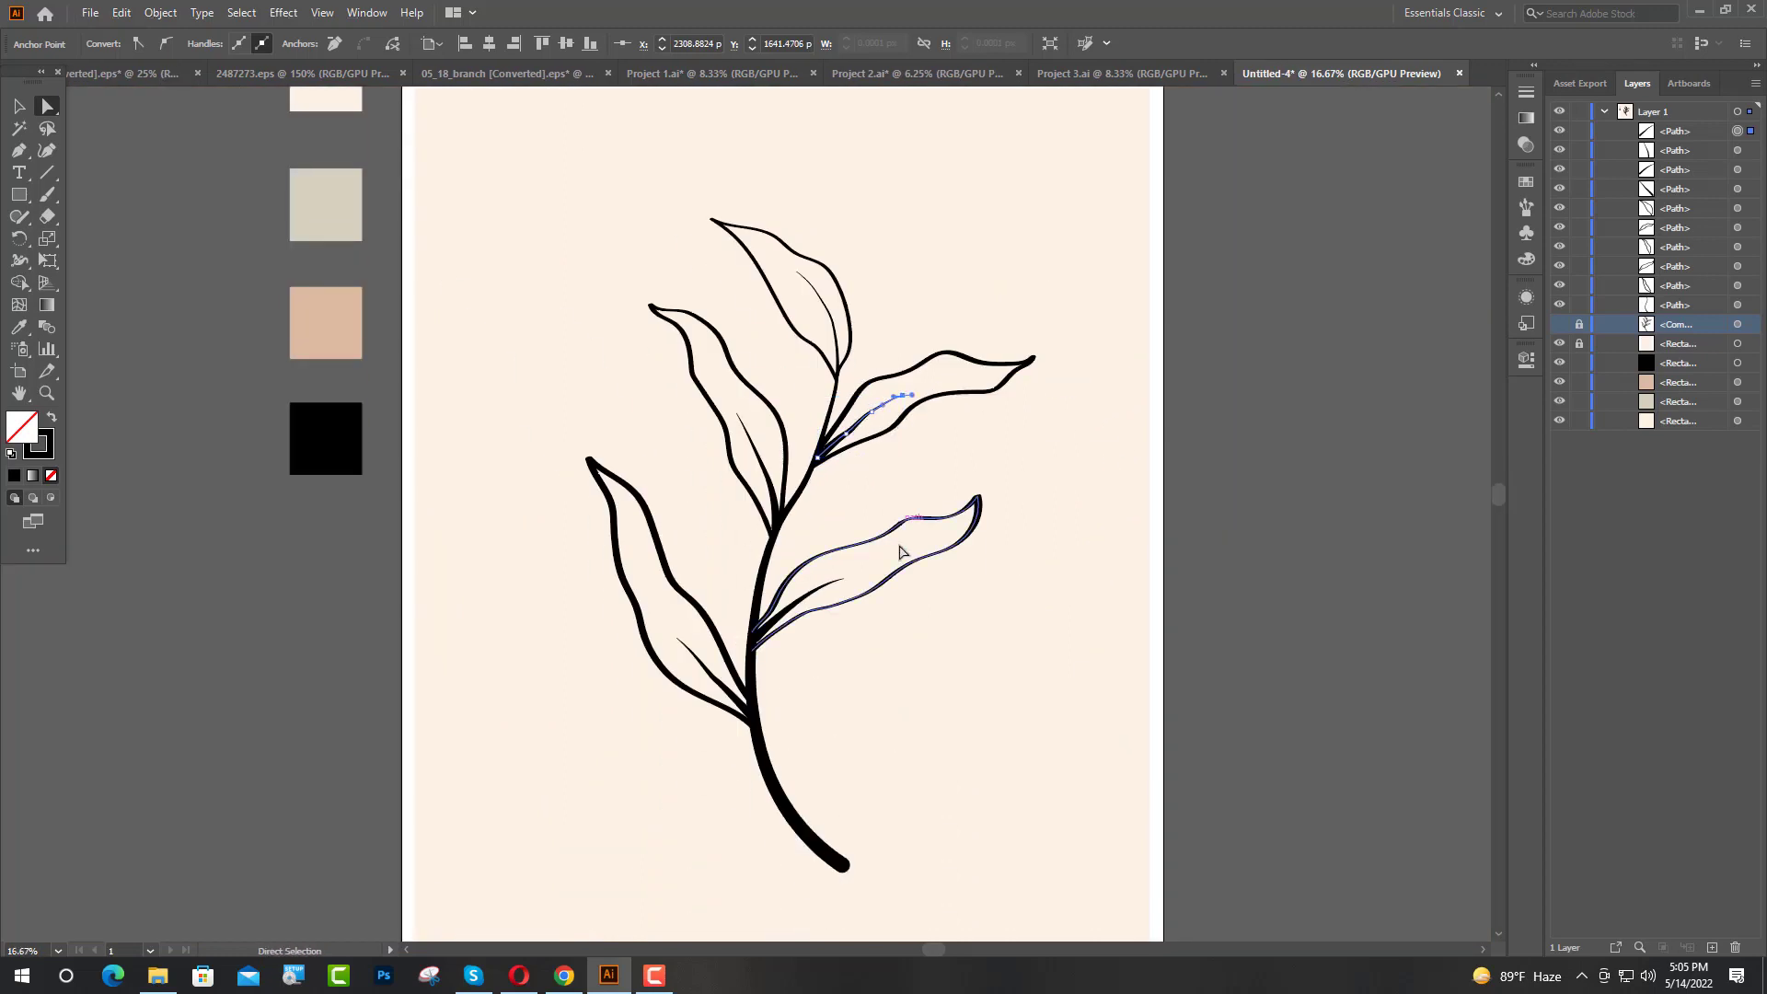
scroll(849, 612, up, 4)
drag(783, 455, 961, 378)
scroll(869, 502, down, 4)
Step: Lengthen the lower-left leaf's inner vein by moving its tip anchor point up into the leaf, and deselect it
scroll(869, 501, up, 4)
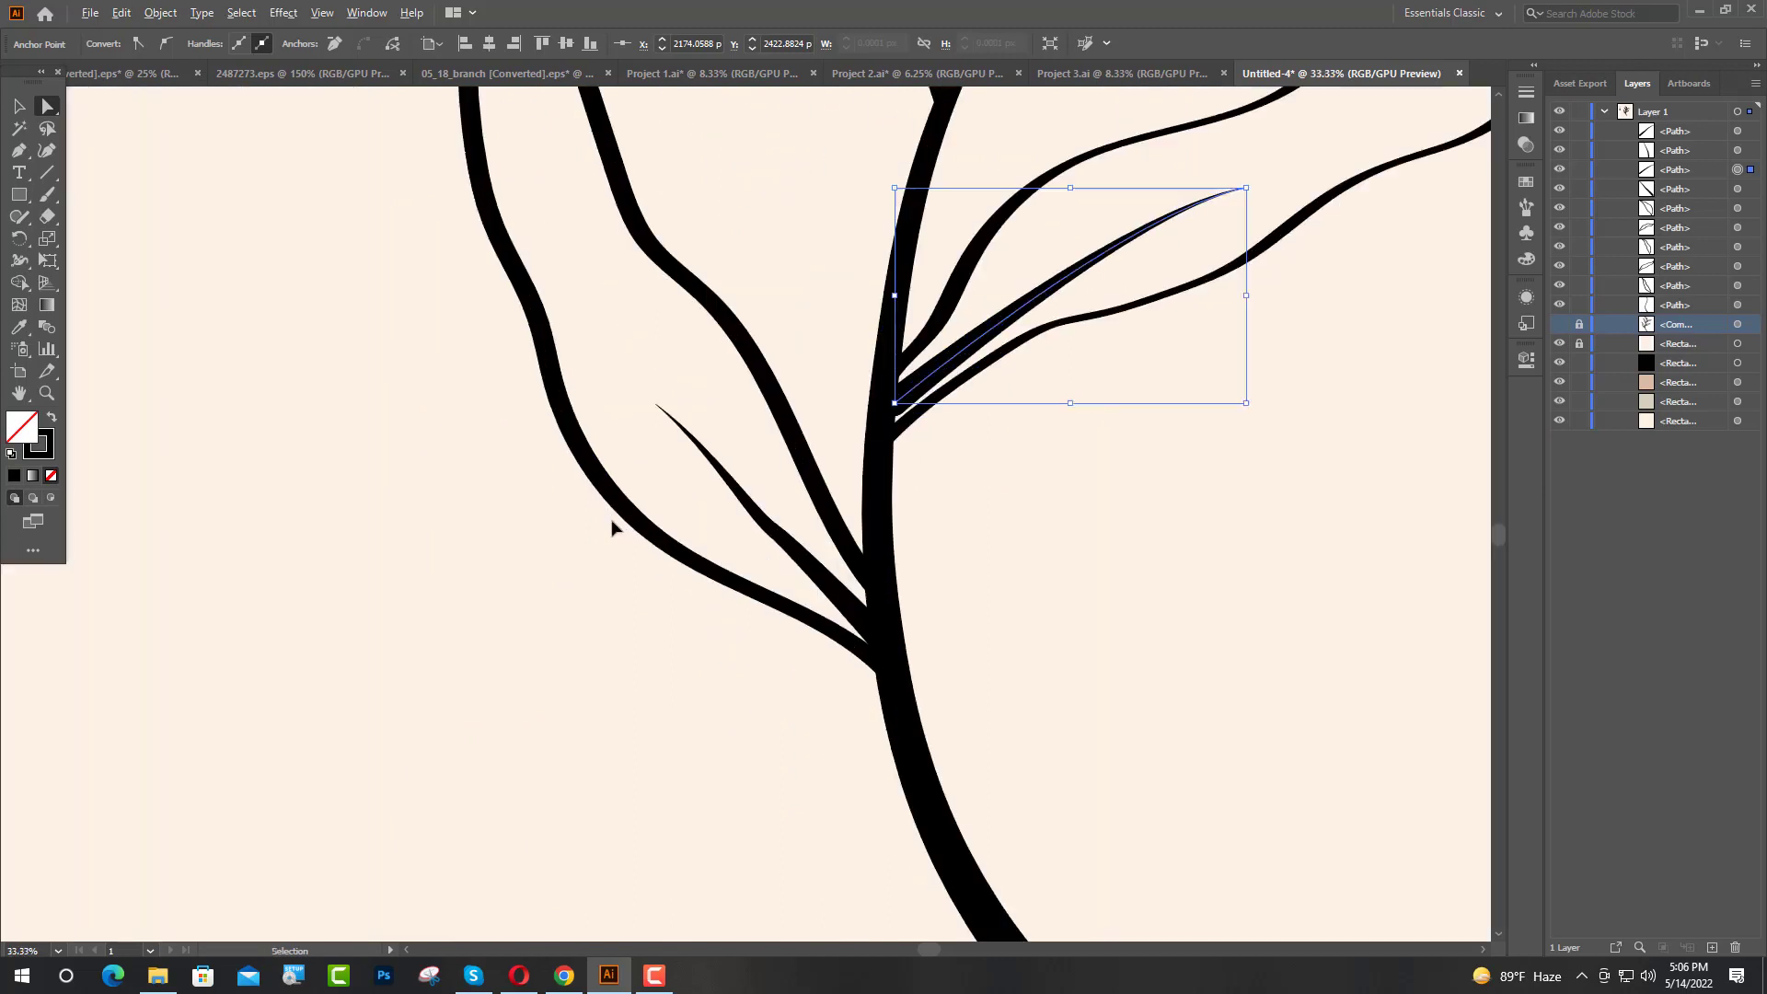
drag(702, 292, 620, 184)
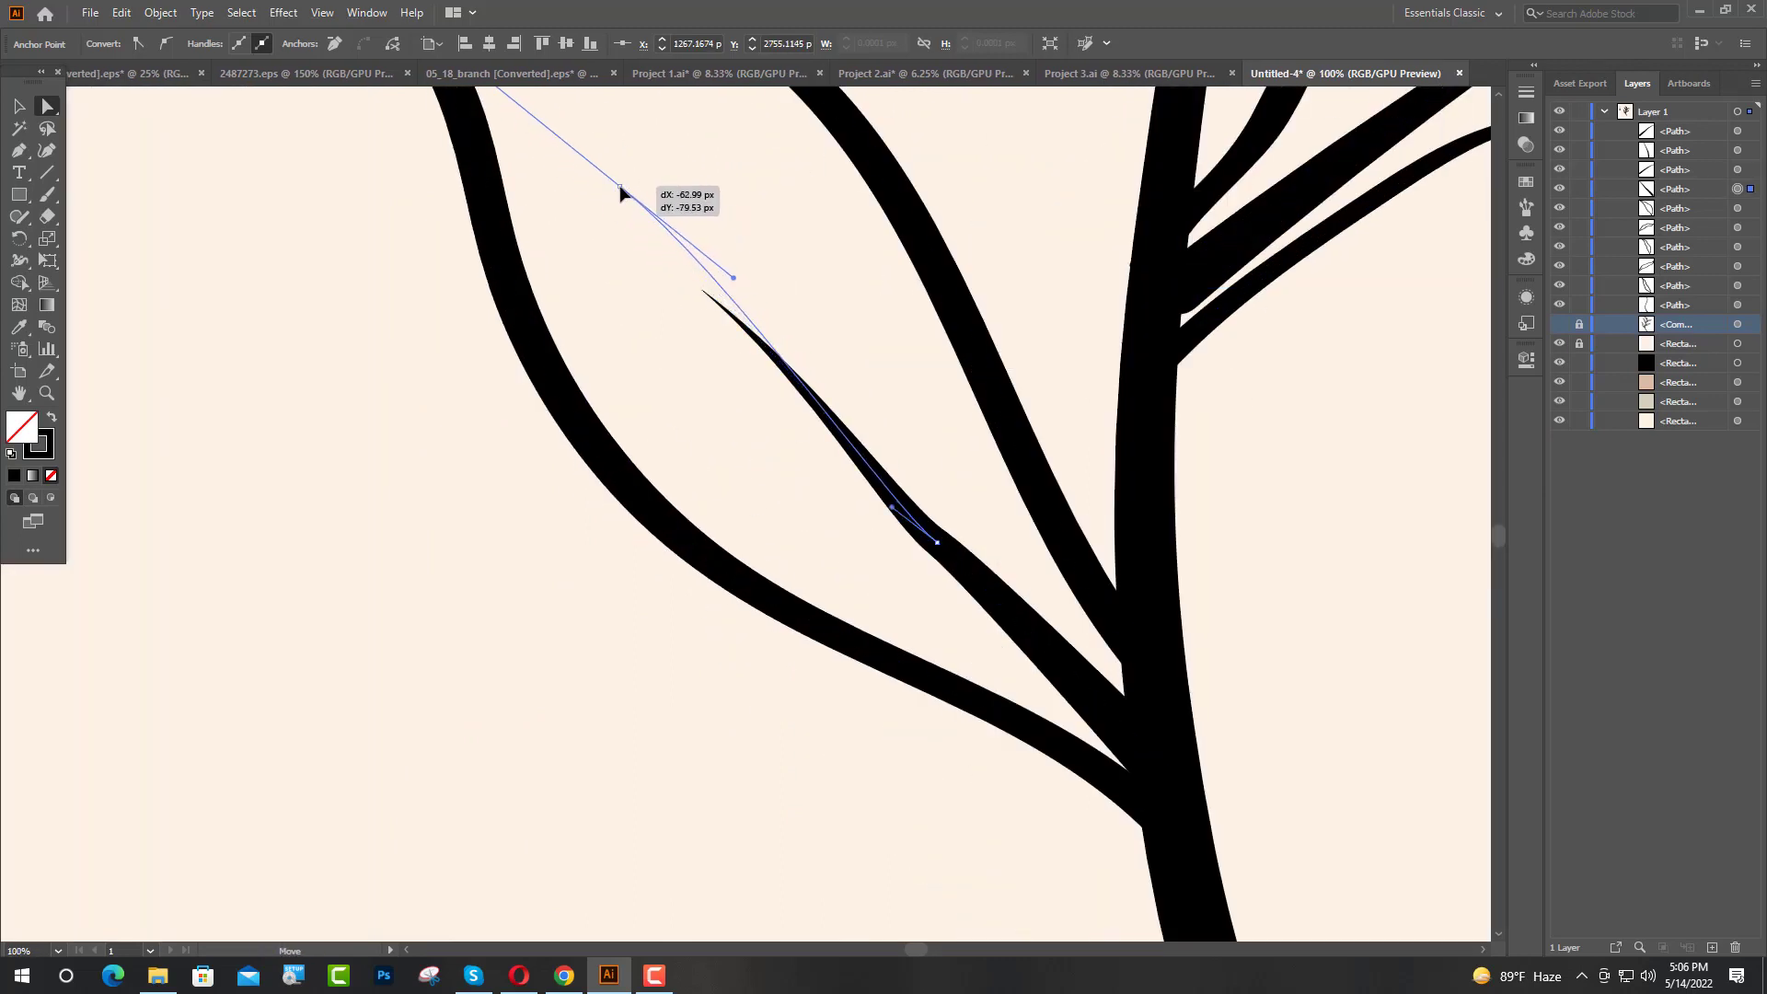
scroll(1052, 540, down, 4)
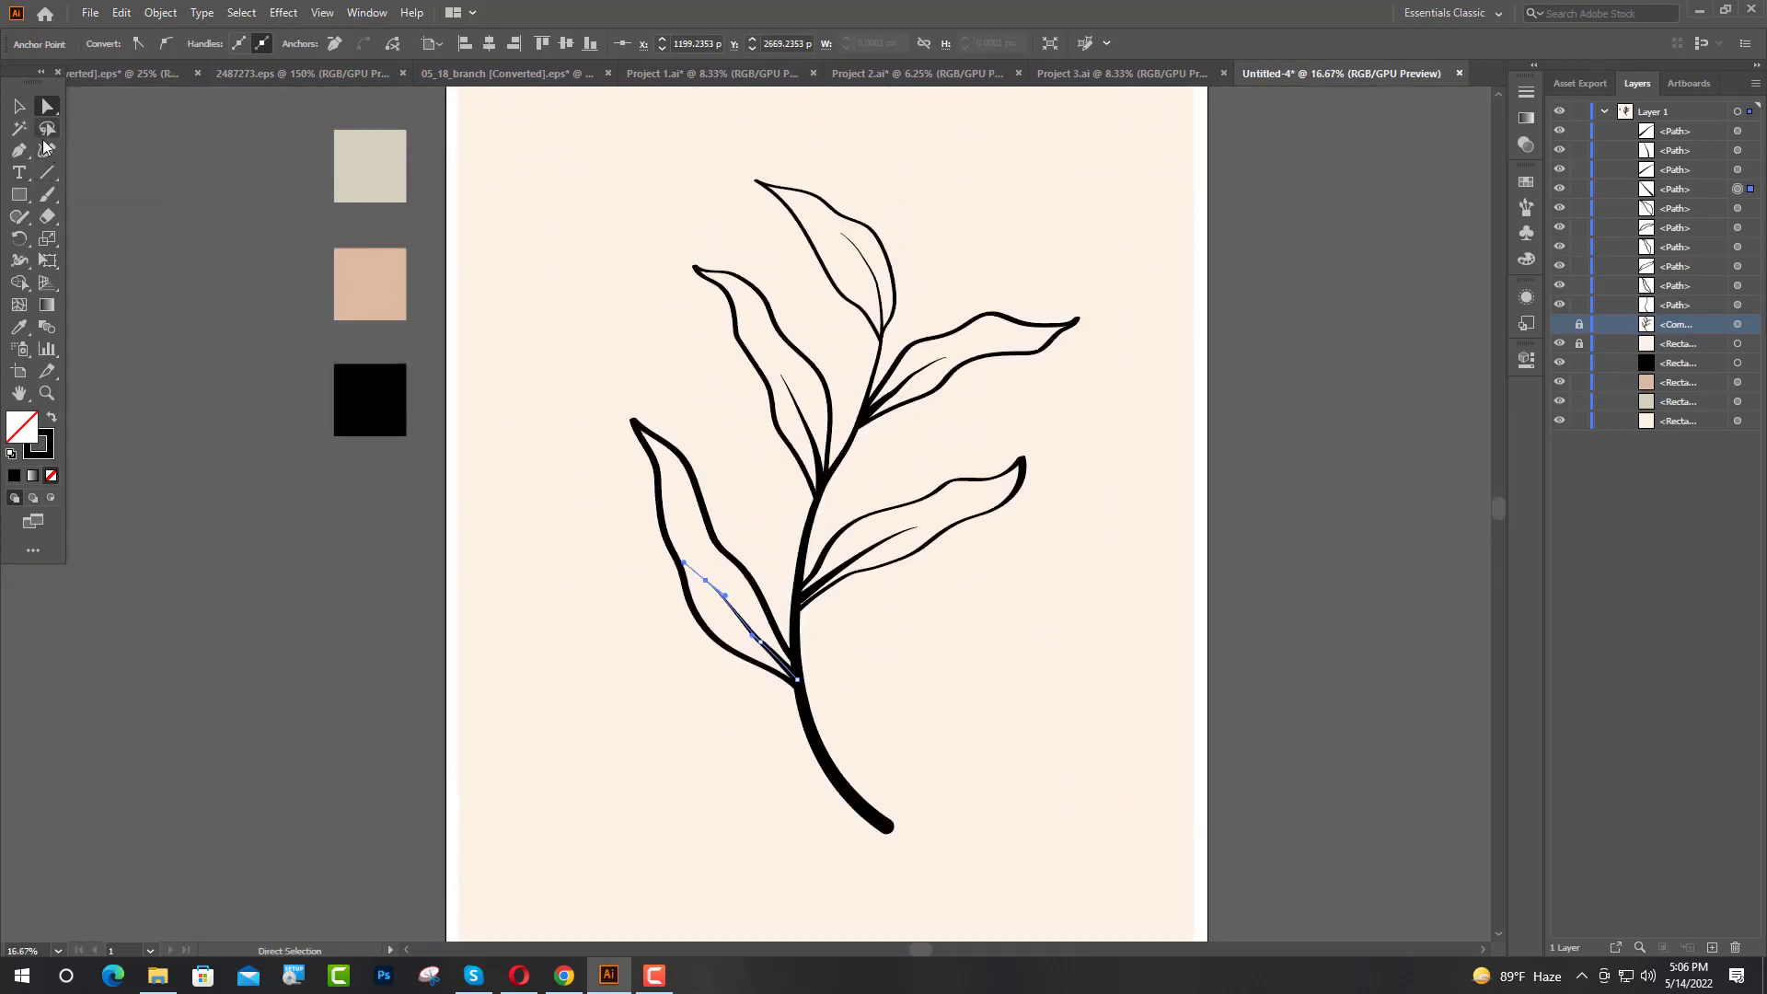
click(18, 106)
click(353, 677)
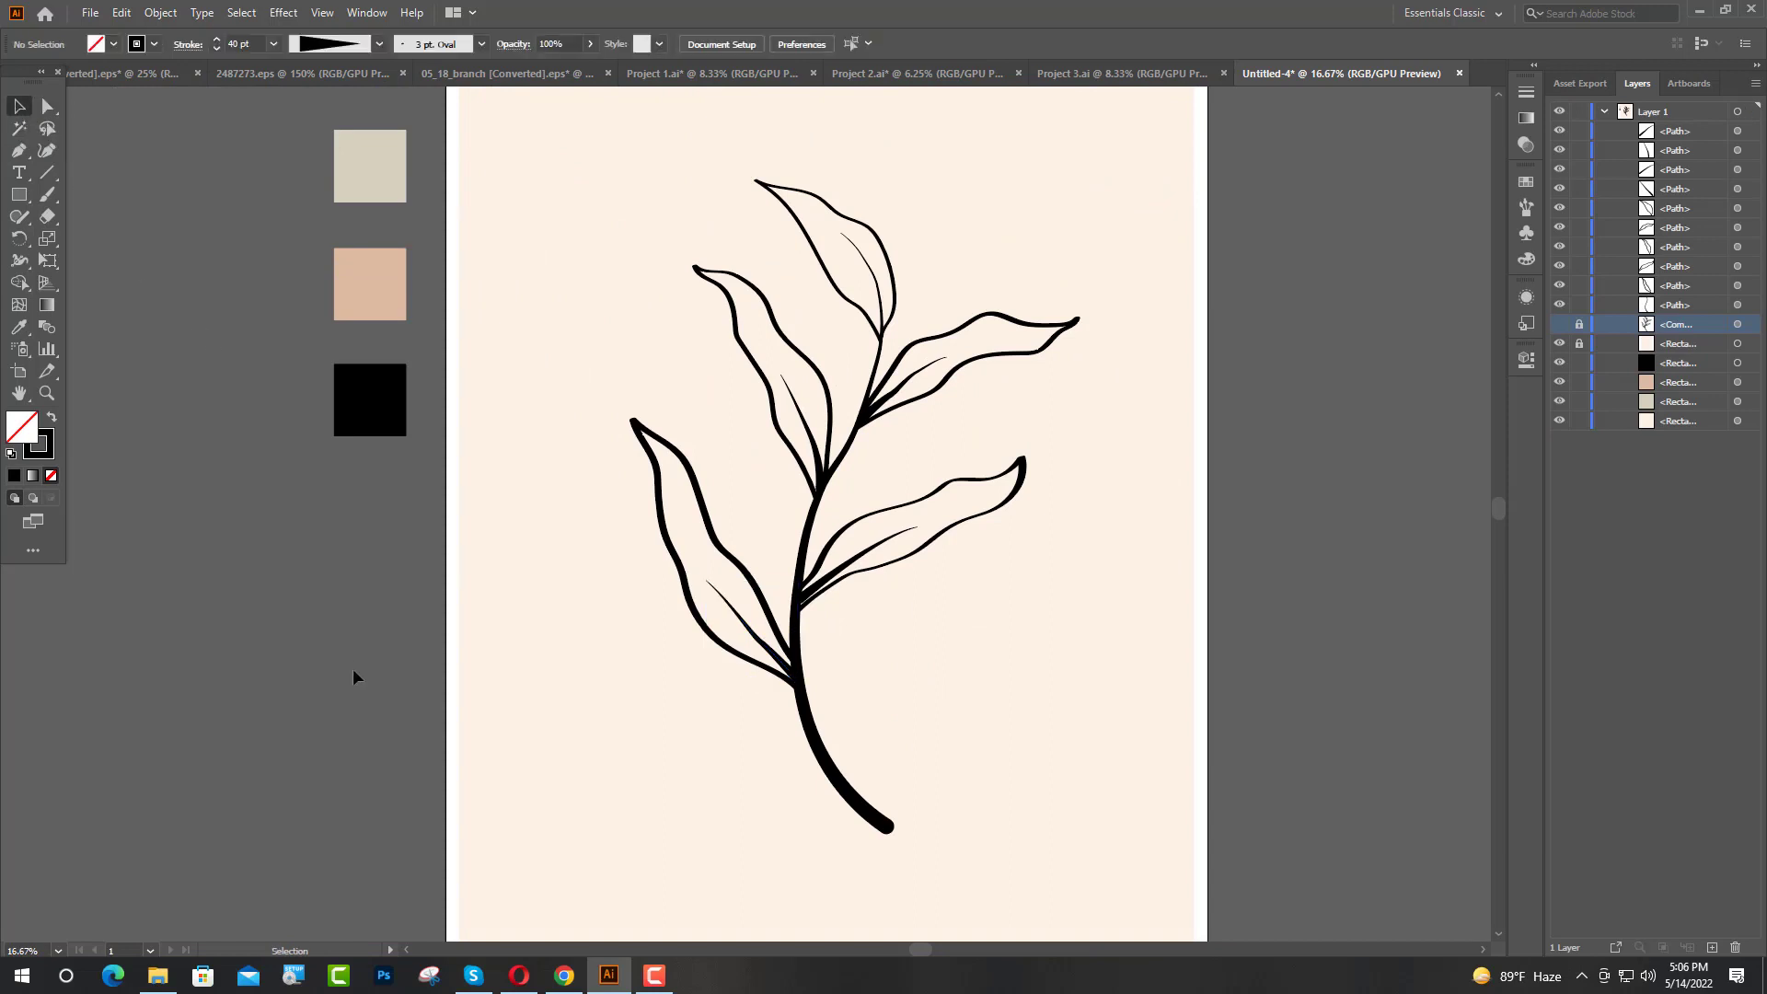
Step: Sample the grey-beige swatch and paint a closed organic blob outline around the top leaves with the Paintbrush, about 1819 by 1311 px
scroll(568, 832, up, 3)
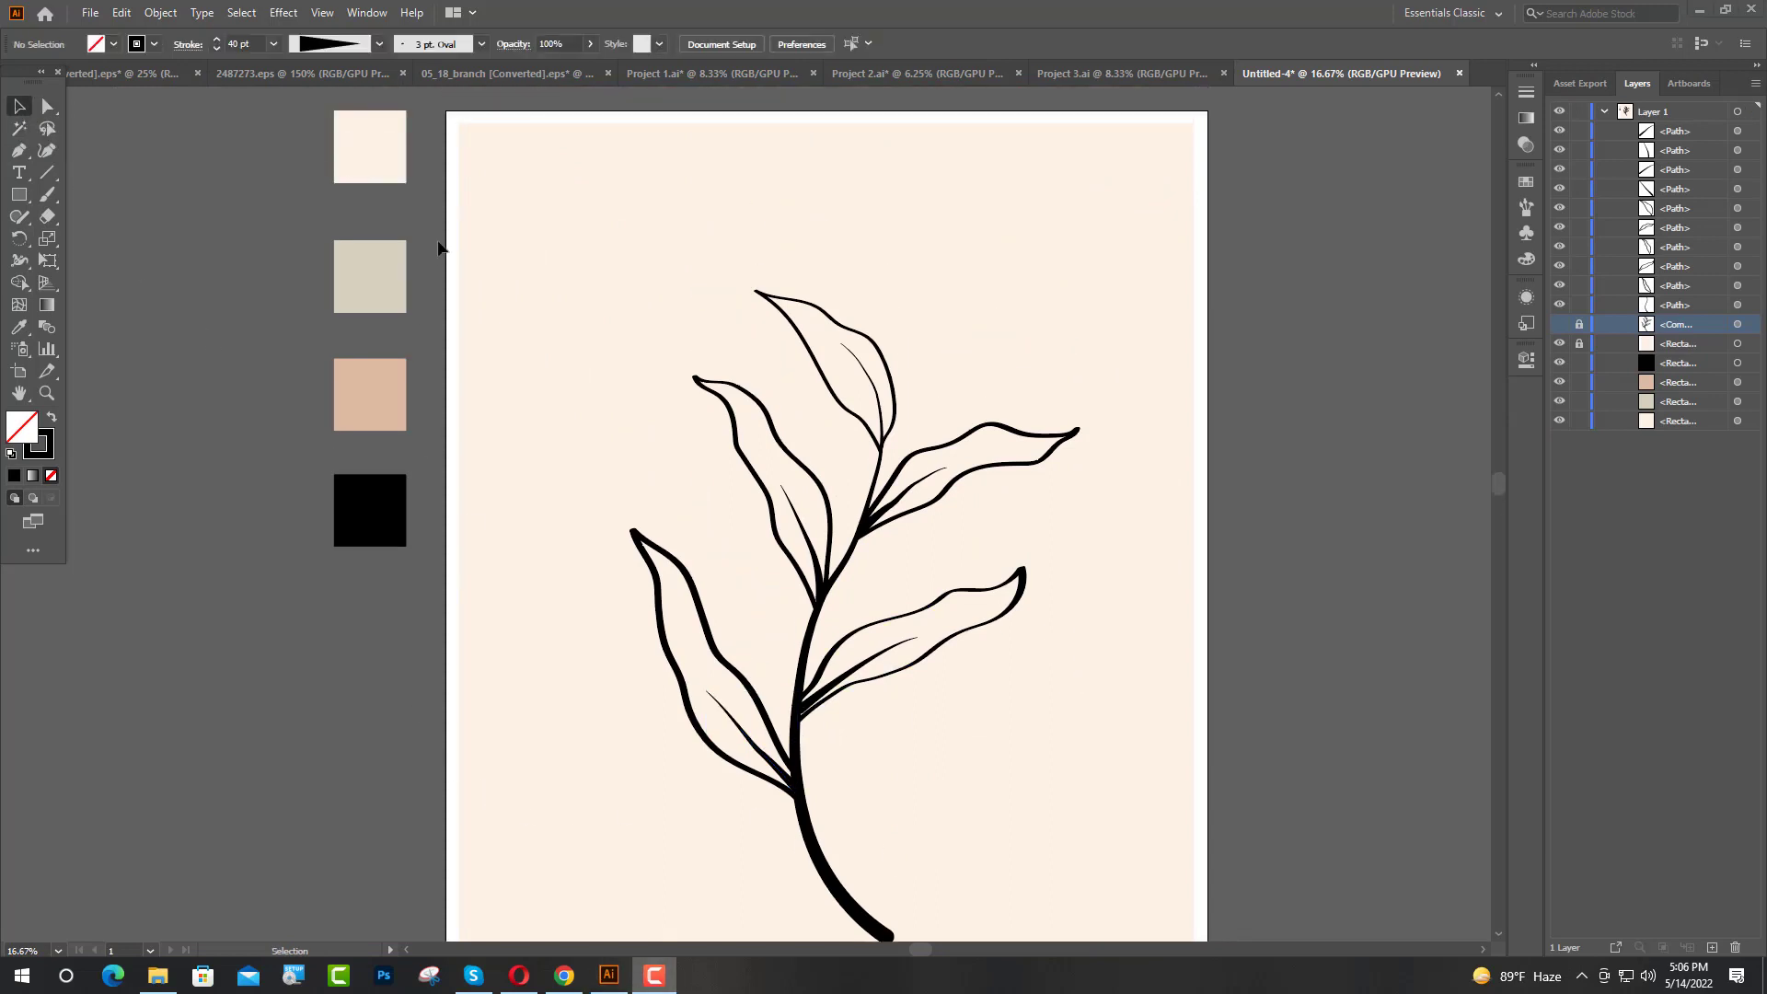
scroll(482, 197, down, 2)
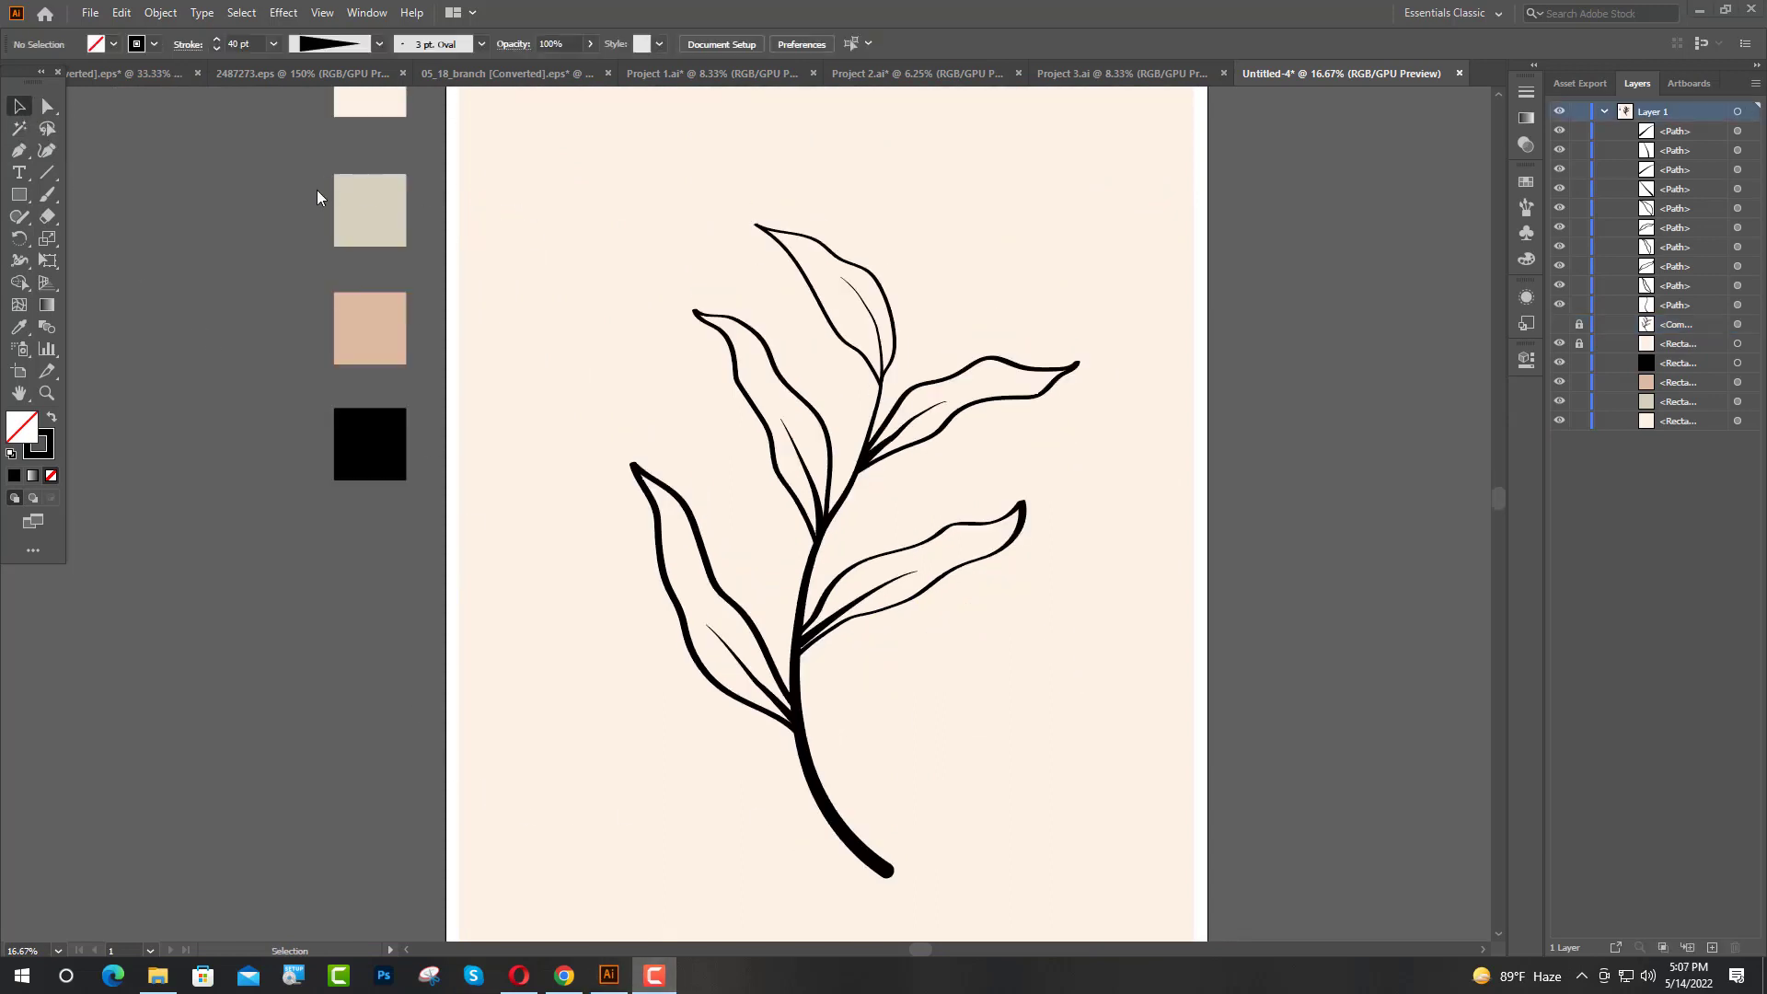
click(19, 327)
scroll(396, 445, up, 3)
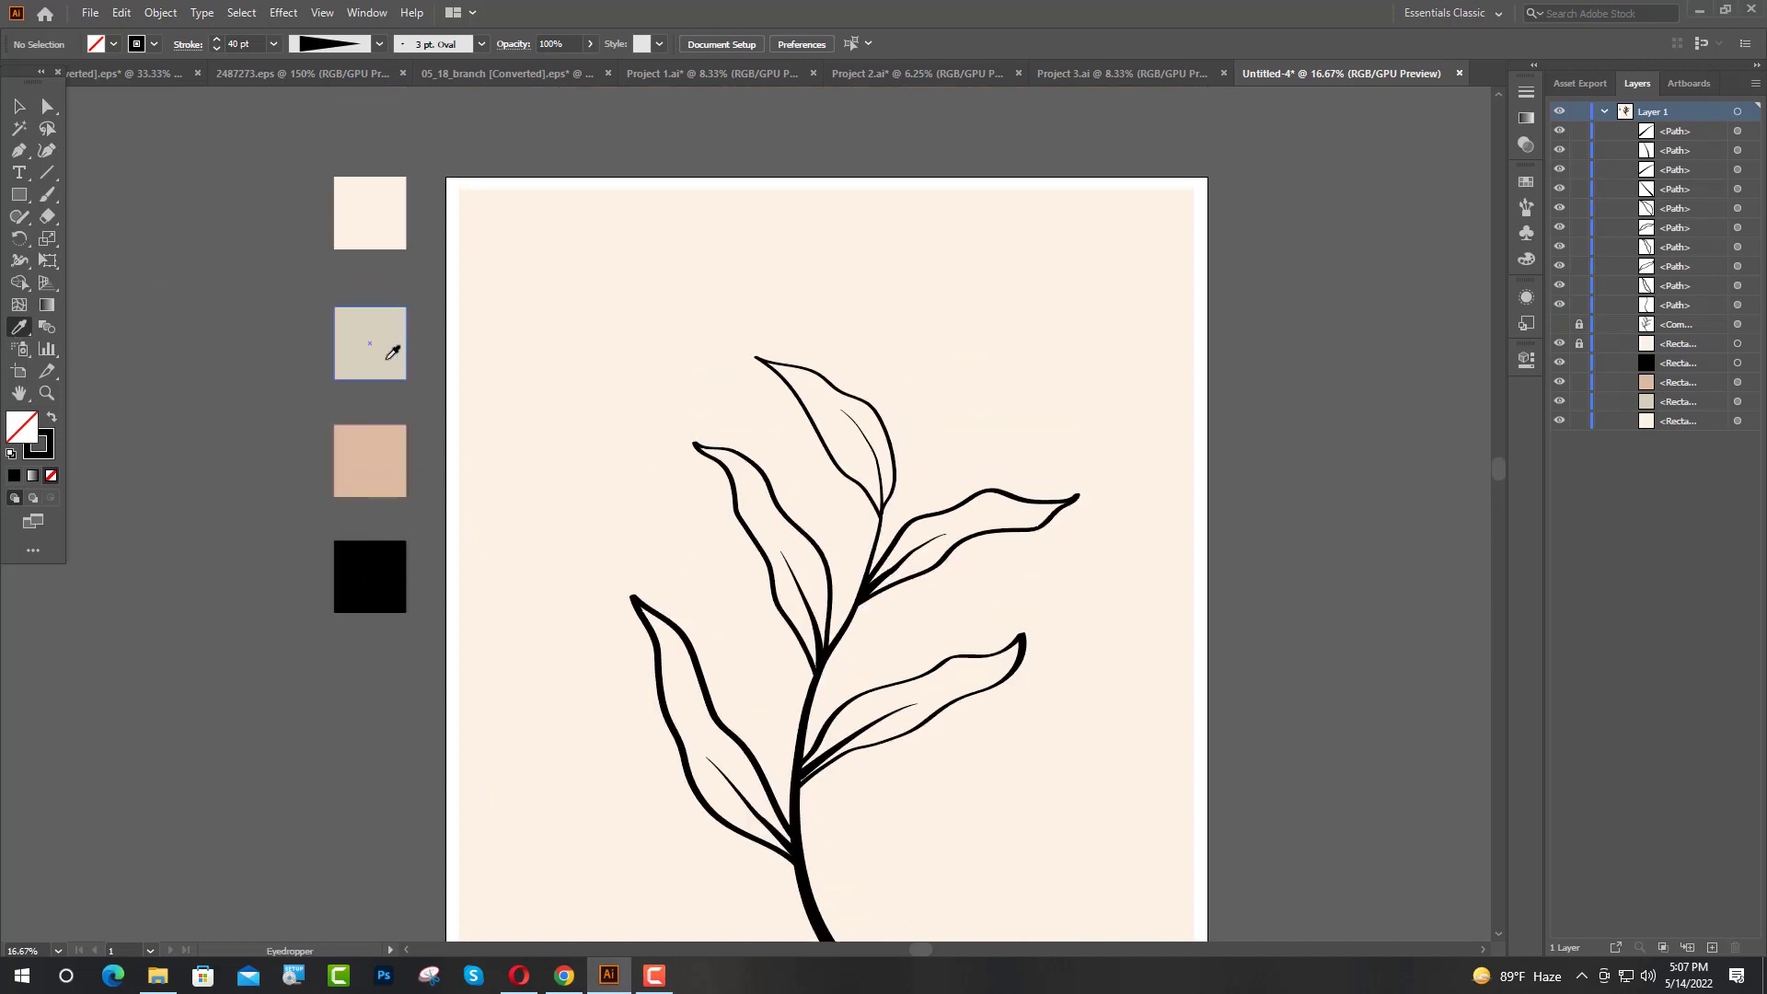
click(388, 357)
click(47, 194)
scroll(939, 564, down, 3)
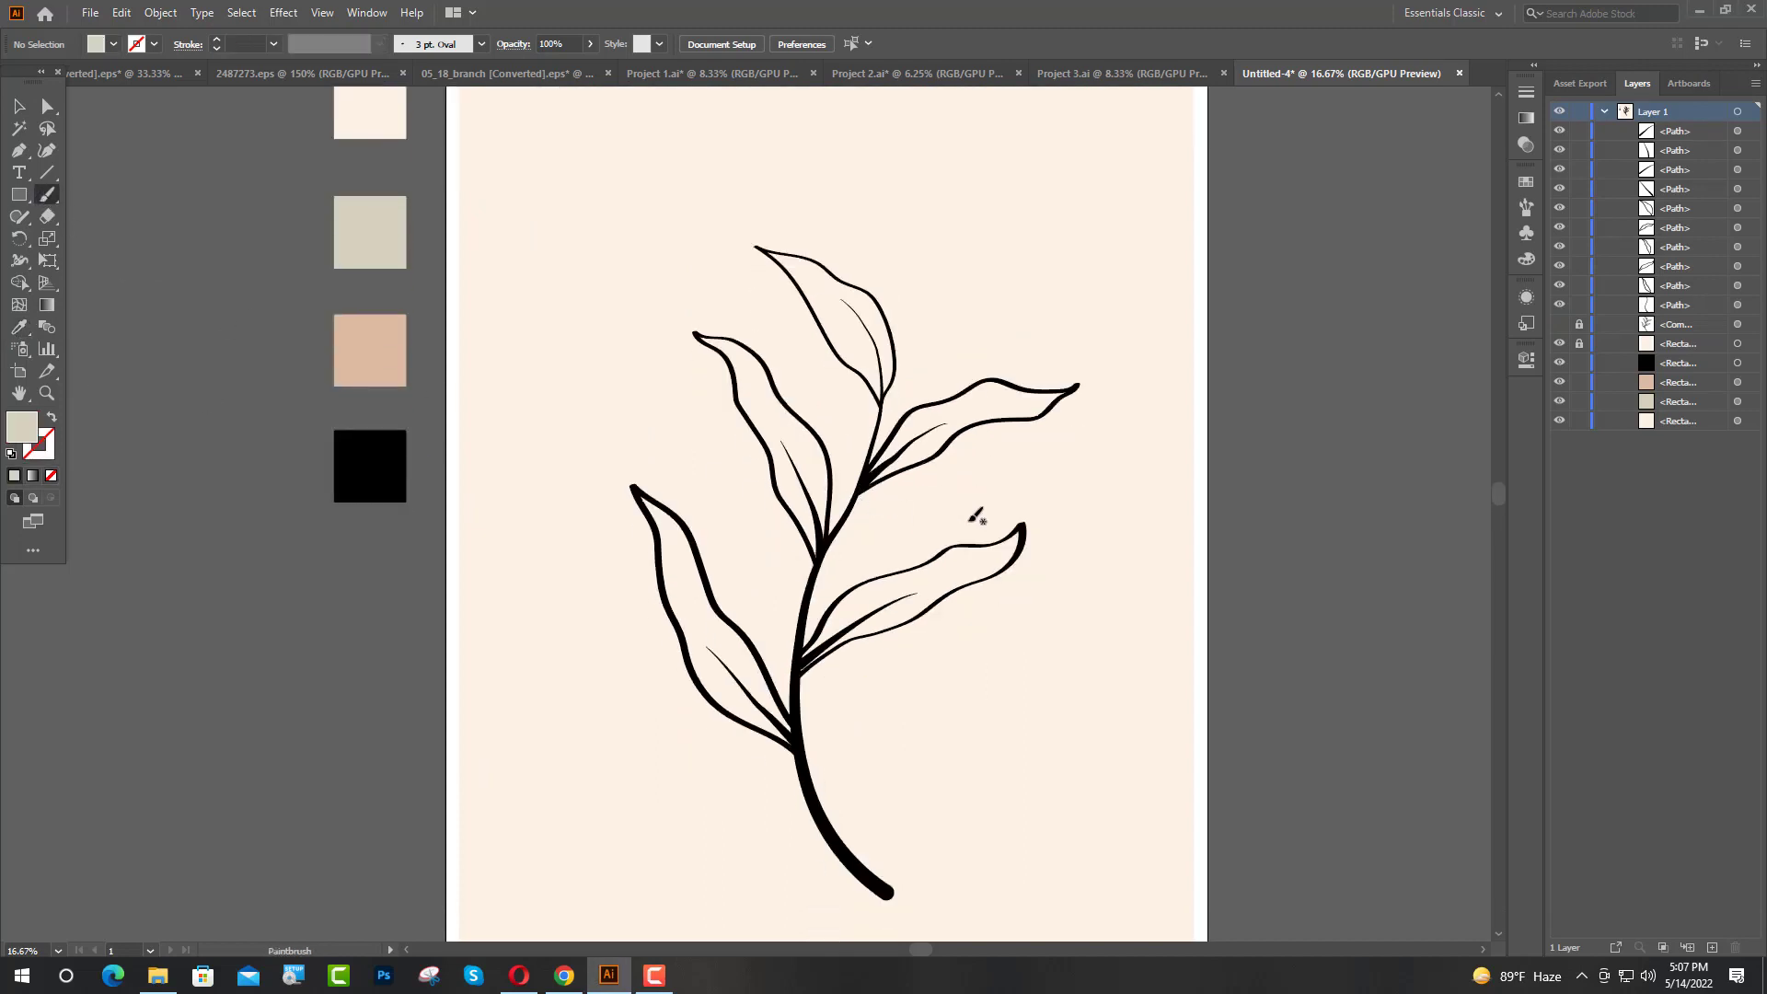
scroll(975, 517, up, 3)
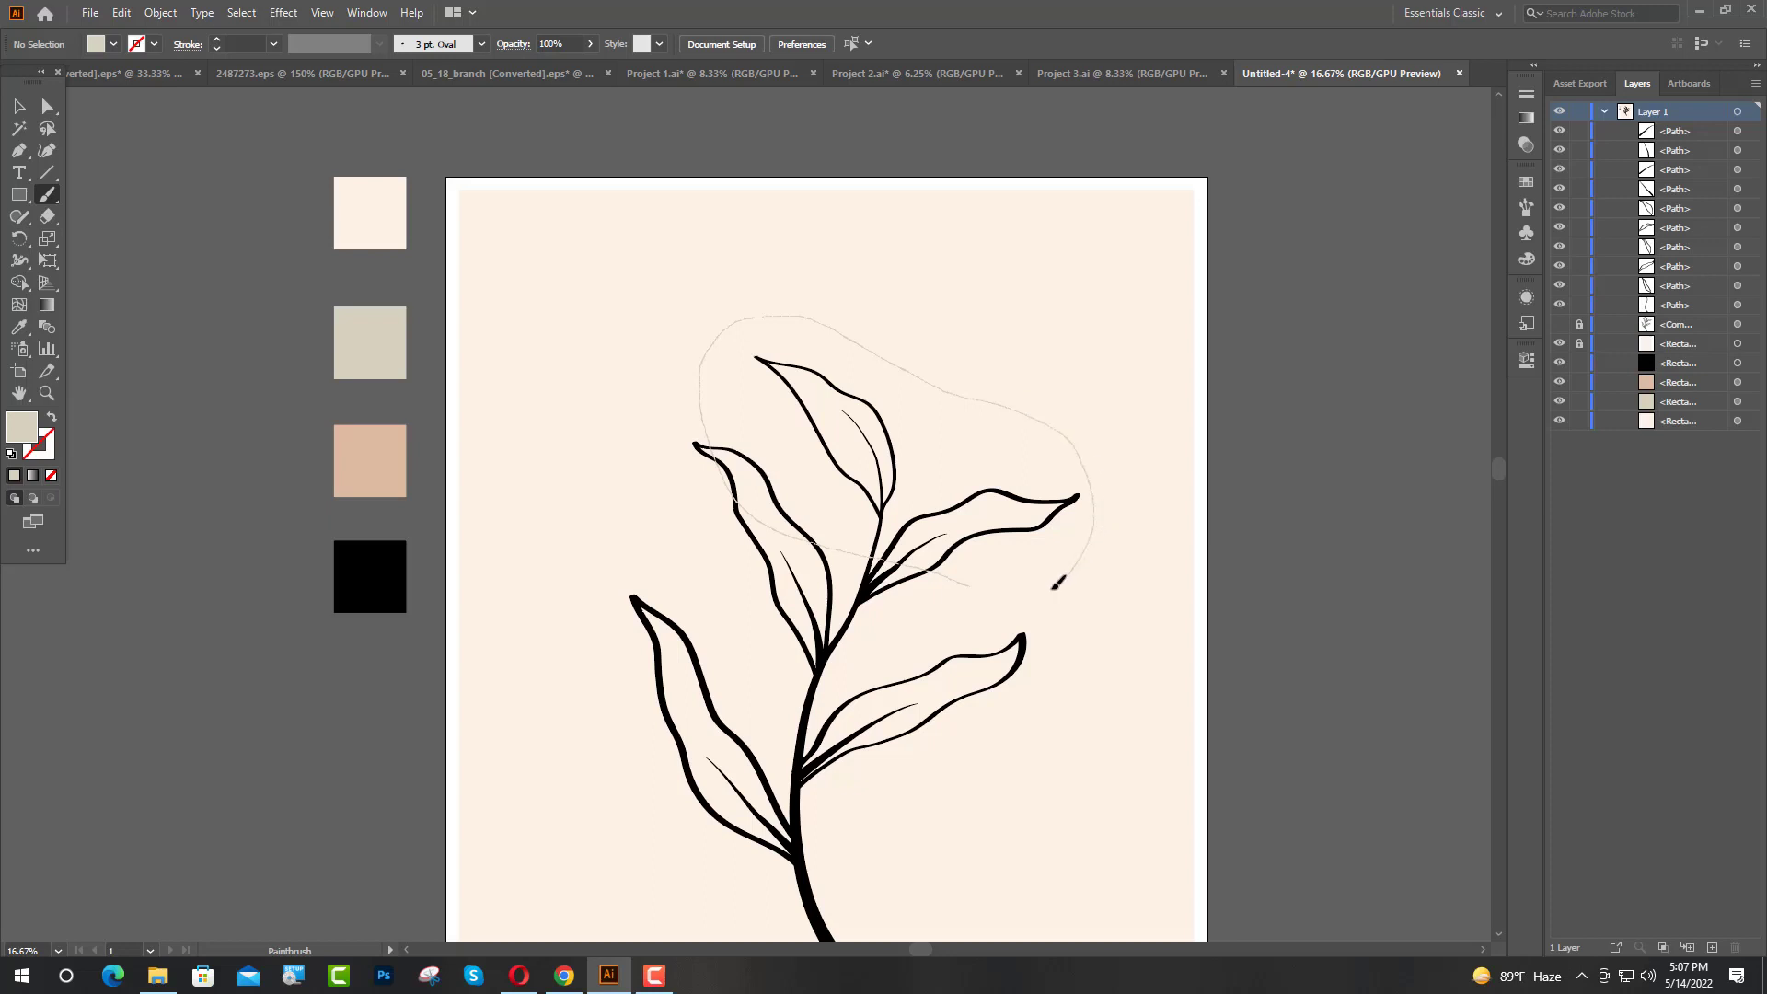
drag(989, 592, 1004, 597)
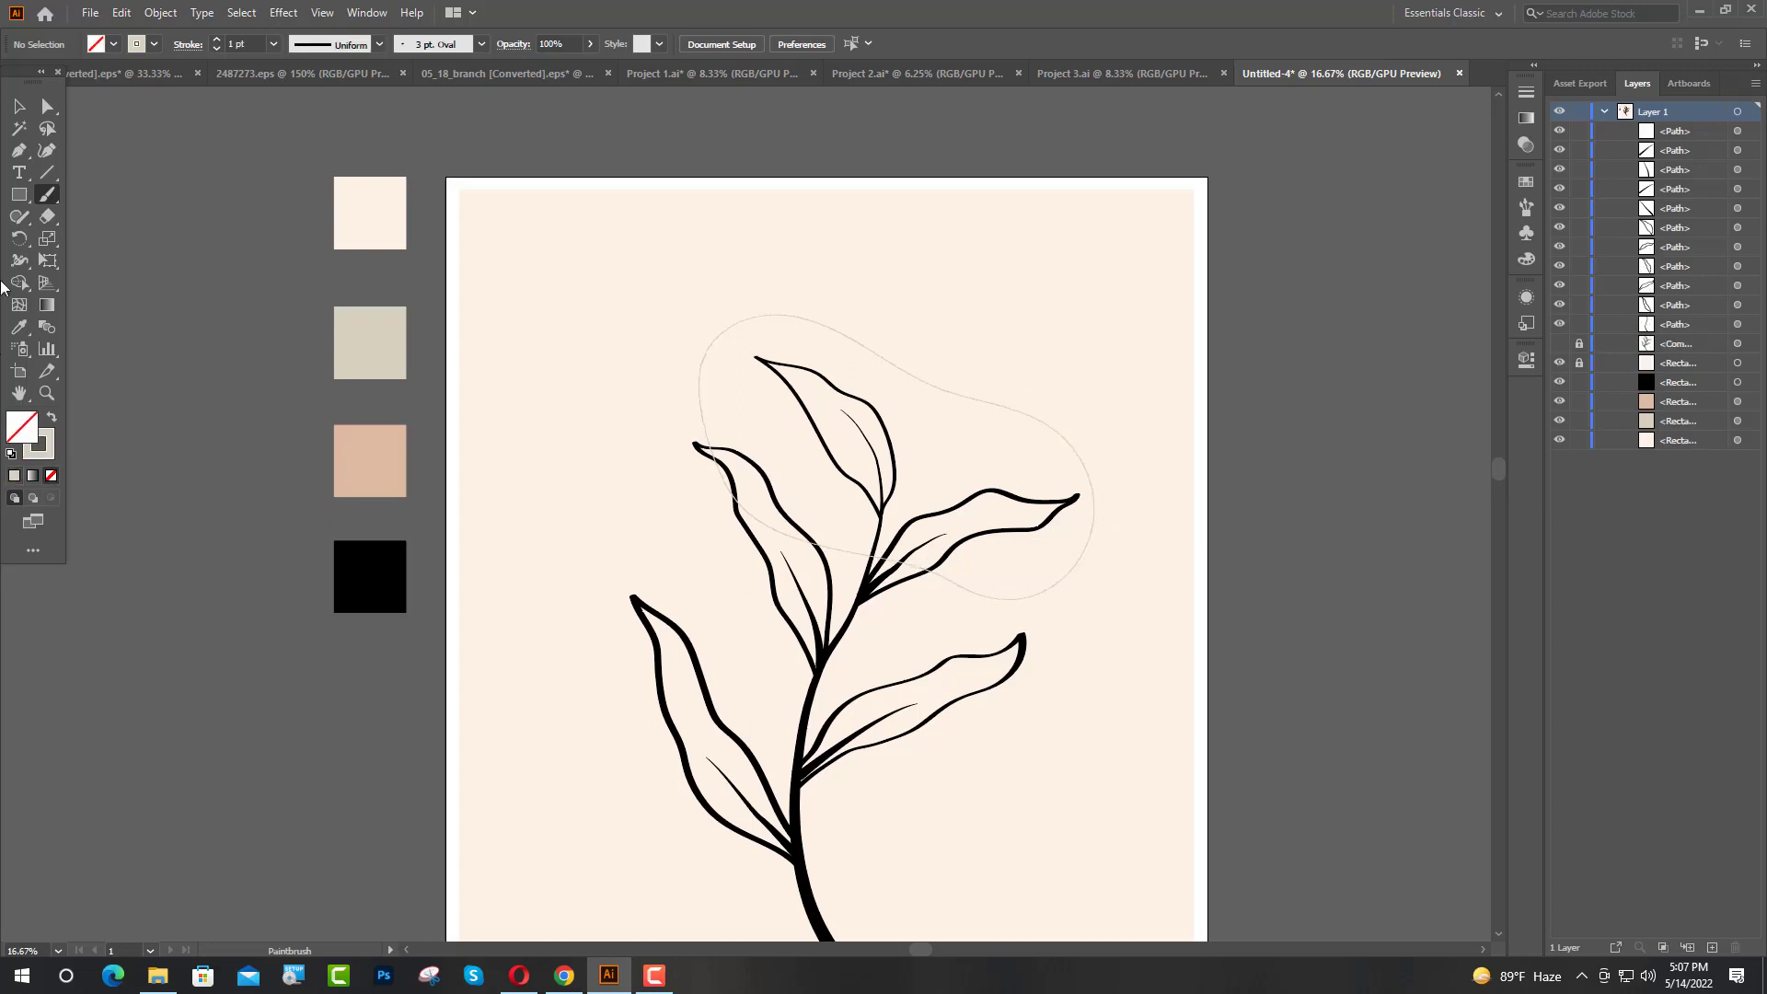
Step: Swap the blob's stroke colour to its fill and move it below the branch paths in the layer order
click(20, 107)
click(753, 513)
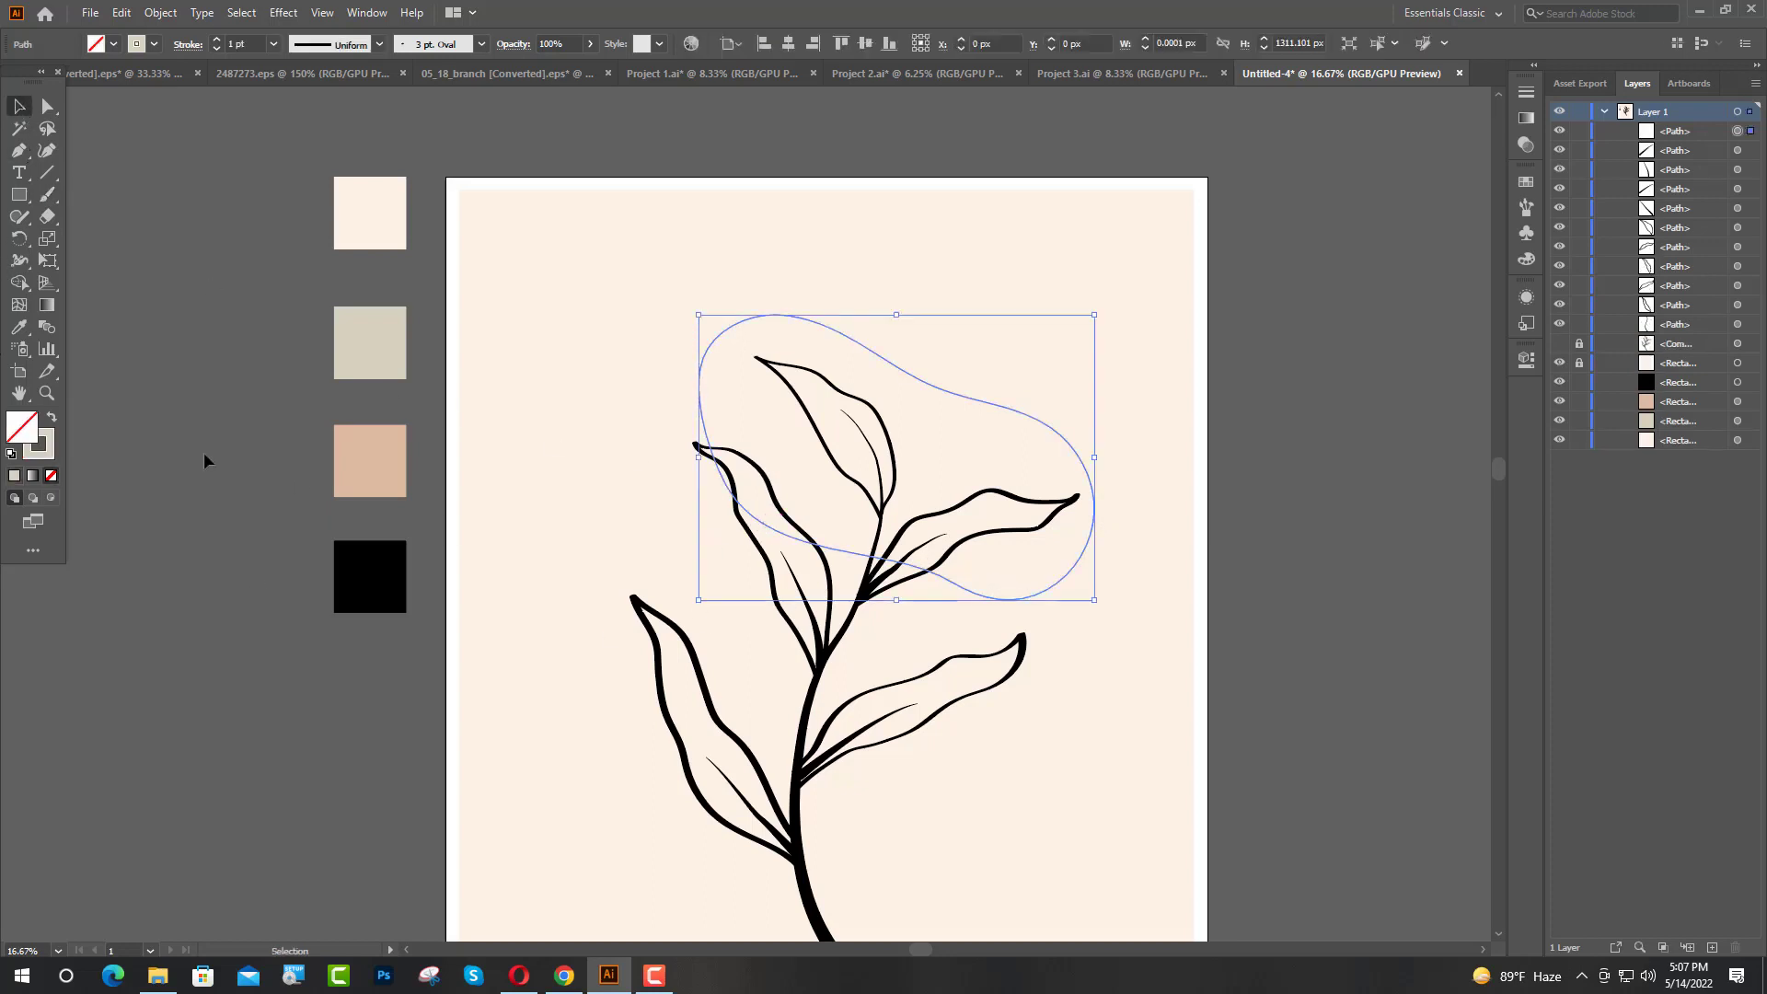
click(52, 416)
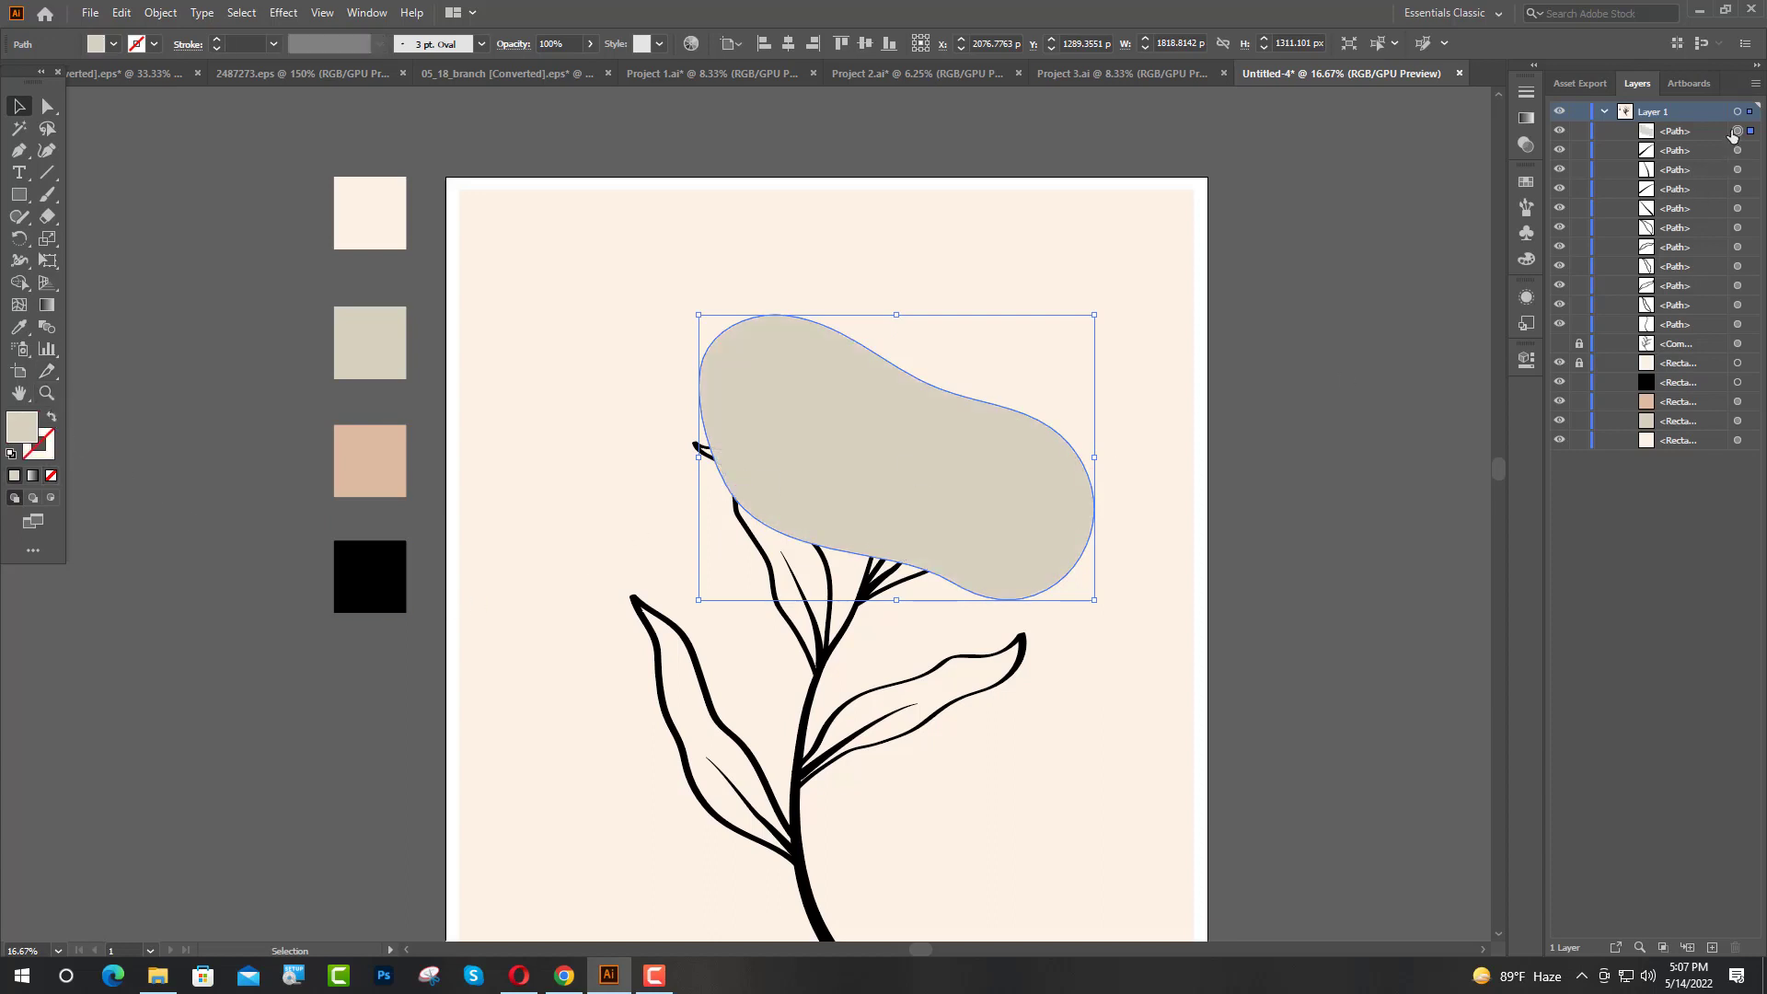
mouse_move(1735, 171)
mouse_down()
mouse_move(1707, 366)
mouse_move(1708, 334)
mouse_up()
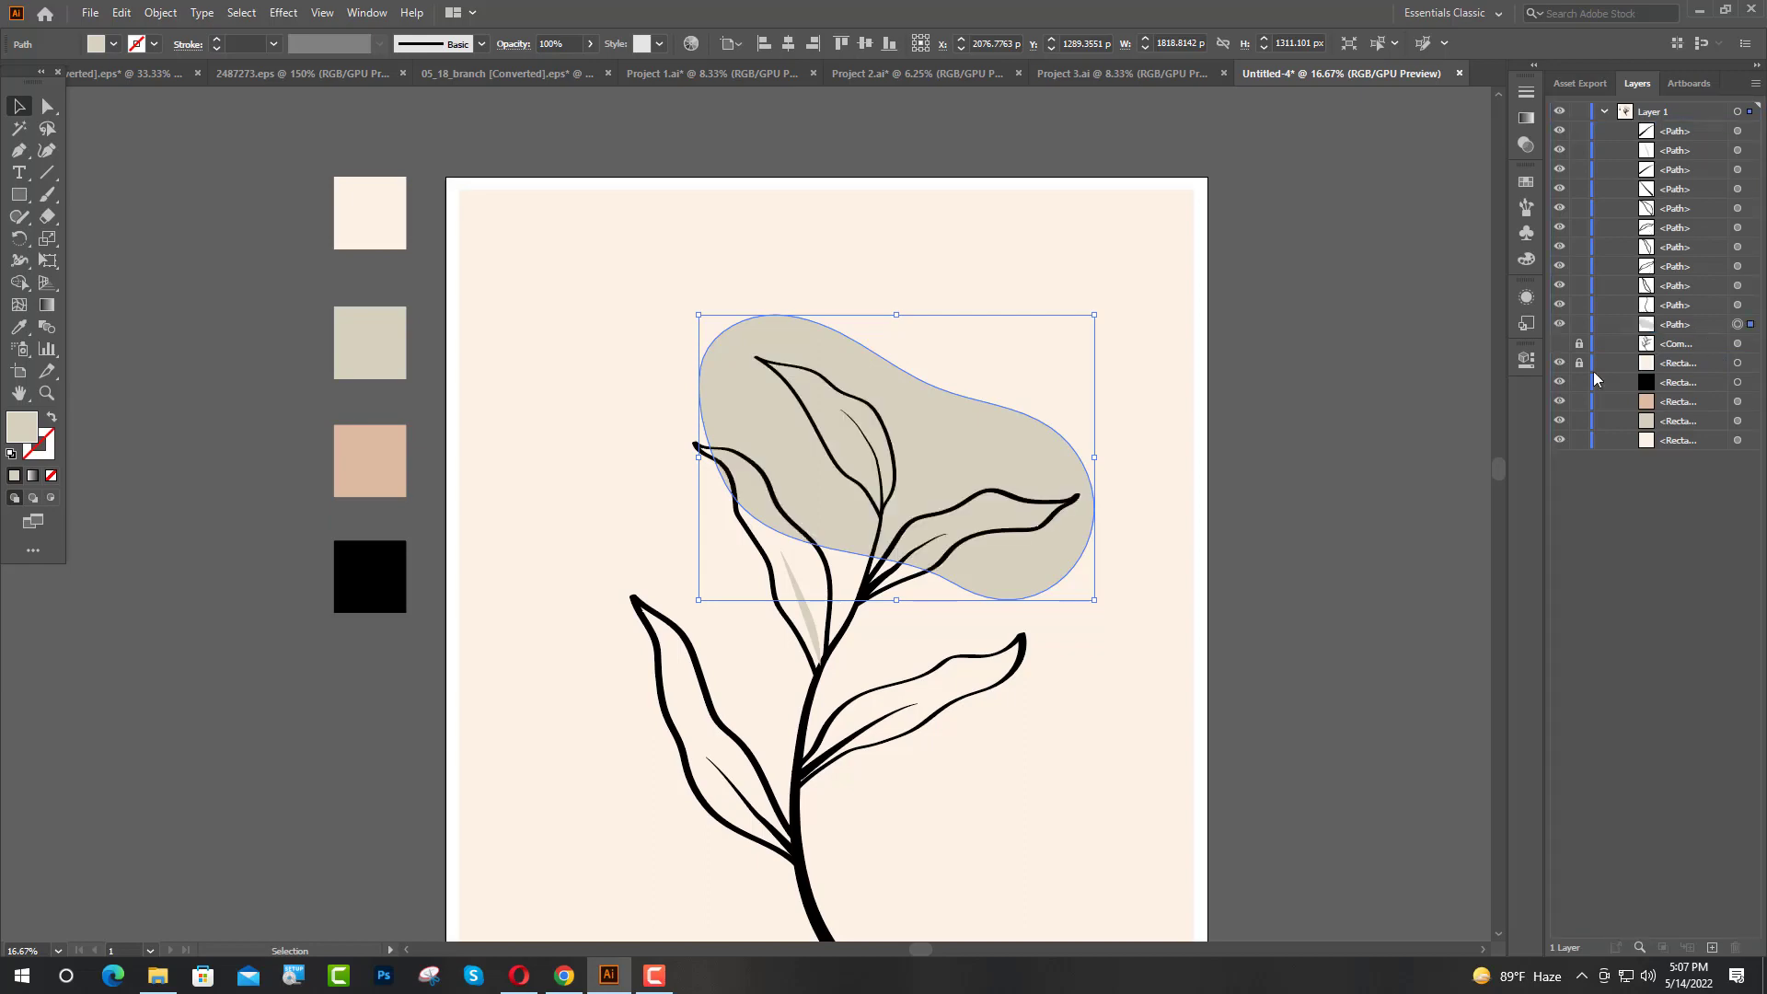
Step: Undo the edits that recoloured the middle-left leaf's inner vein beige, and move the beige blob back below the branch paths in the layer order
click(1371, 379)
key(ctrl+minus)
scroll(1006, 559, up, 2)
scroll(812, 644, up, 6)
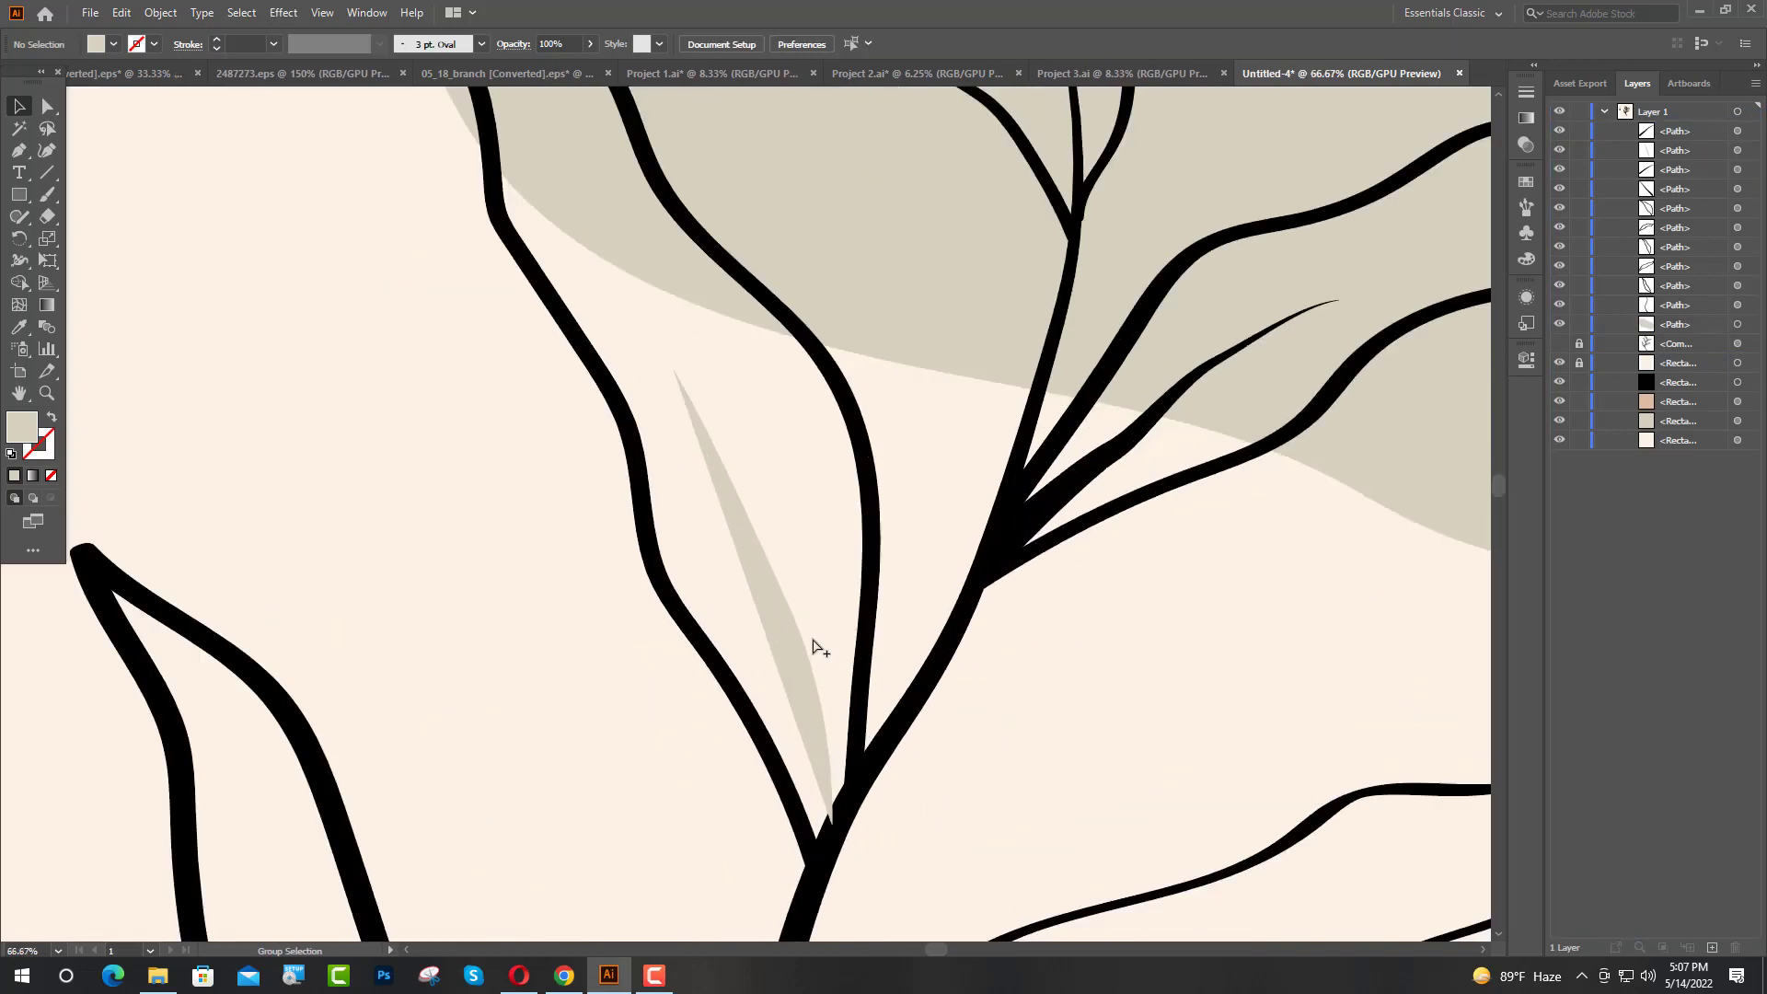
click(801, 671)
scroll(800, 670, down, 5)
key(ctrl+z)
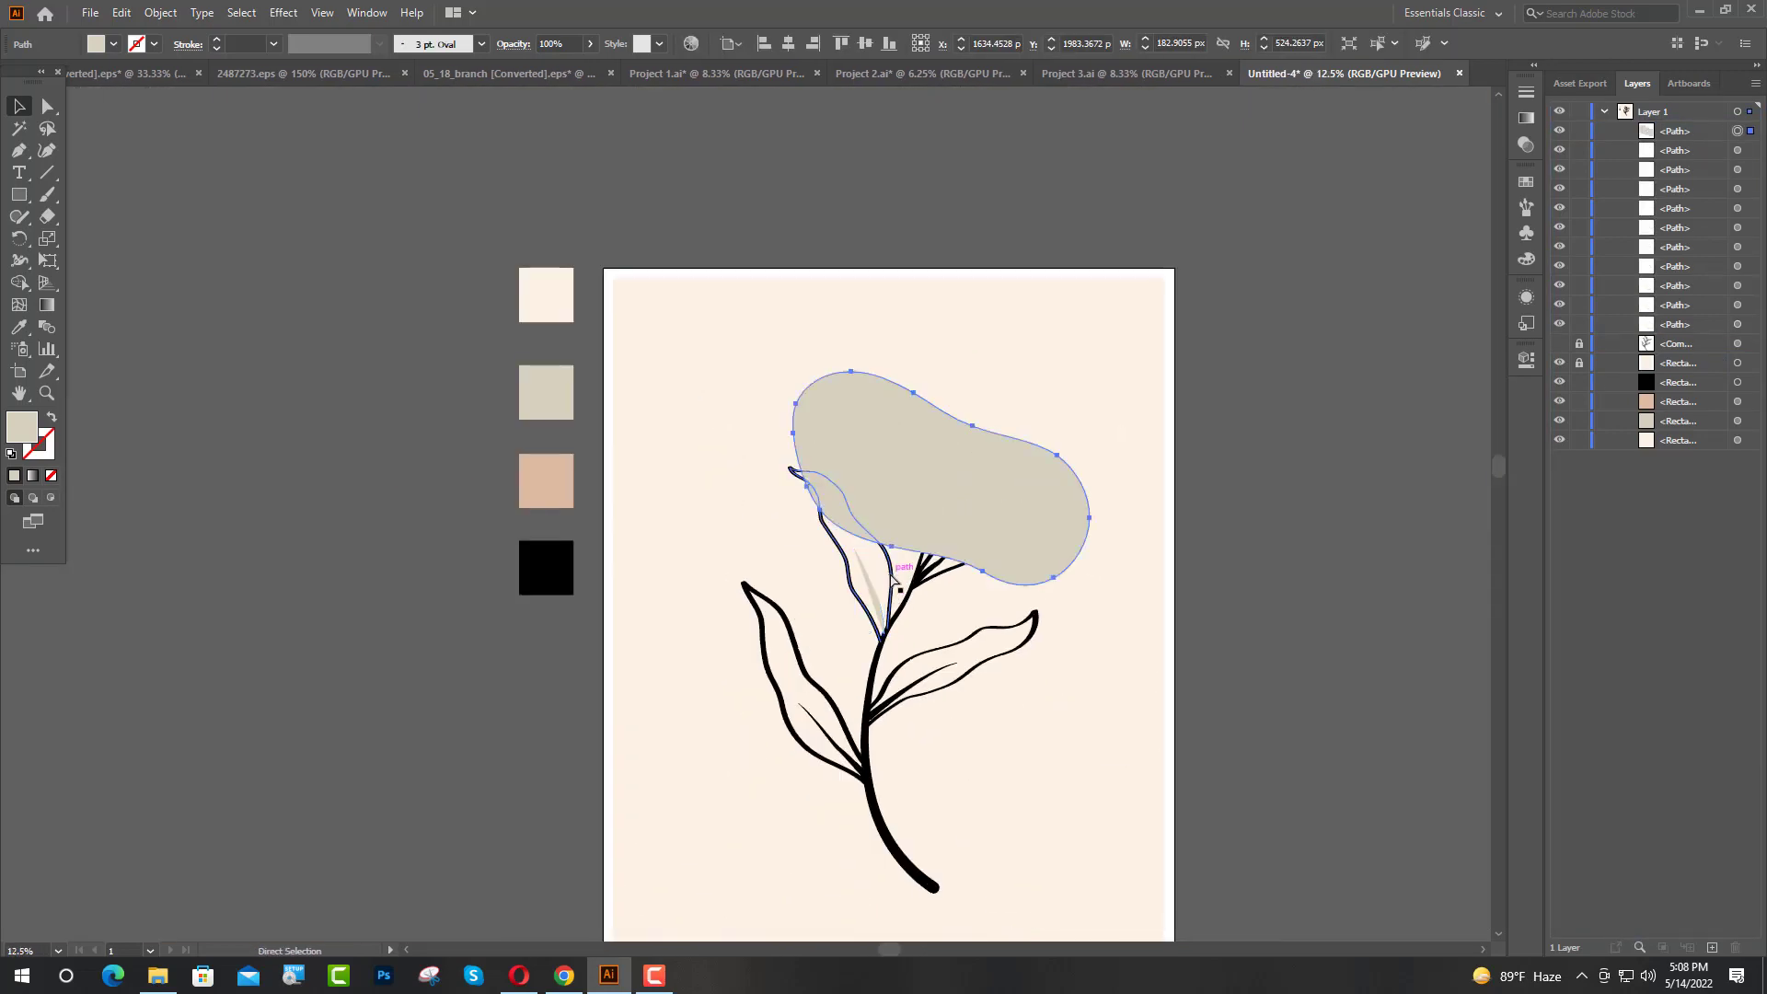
click(1477, 406)
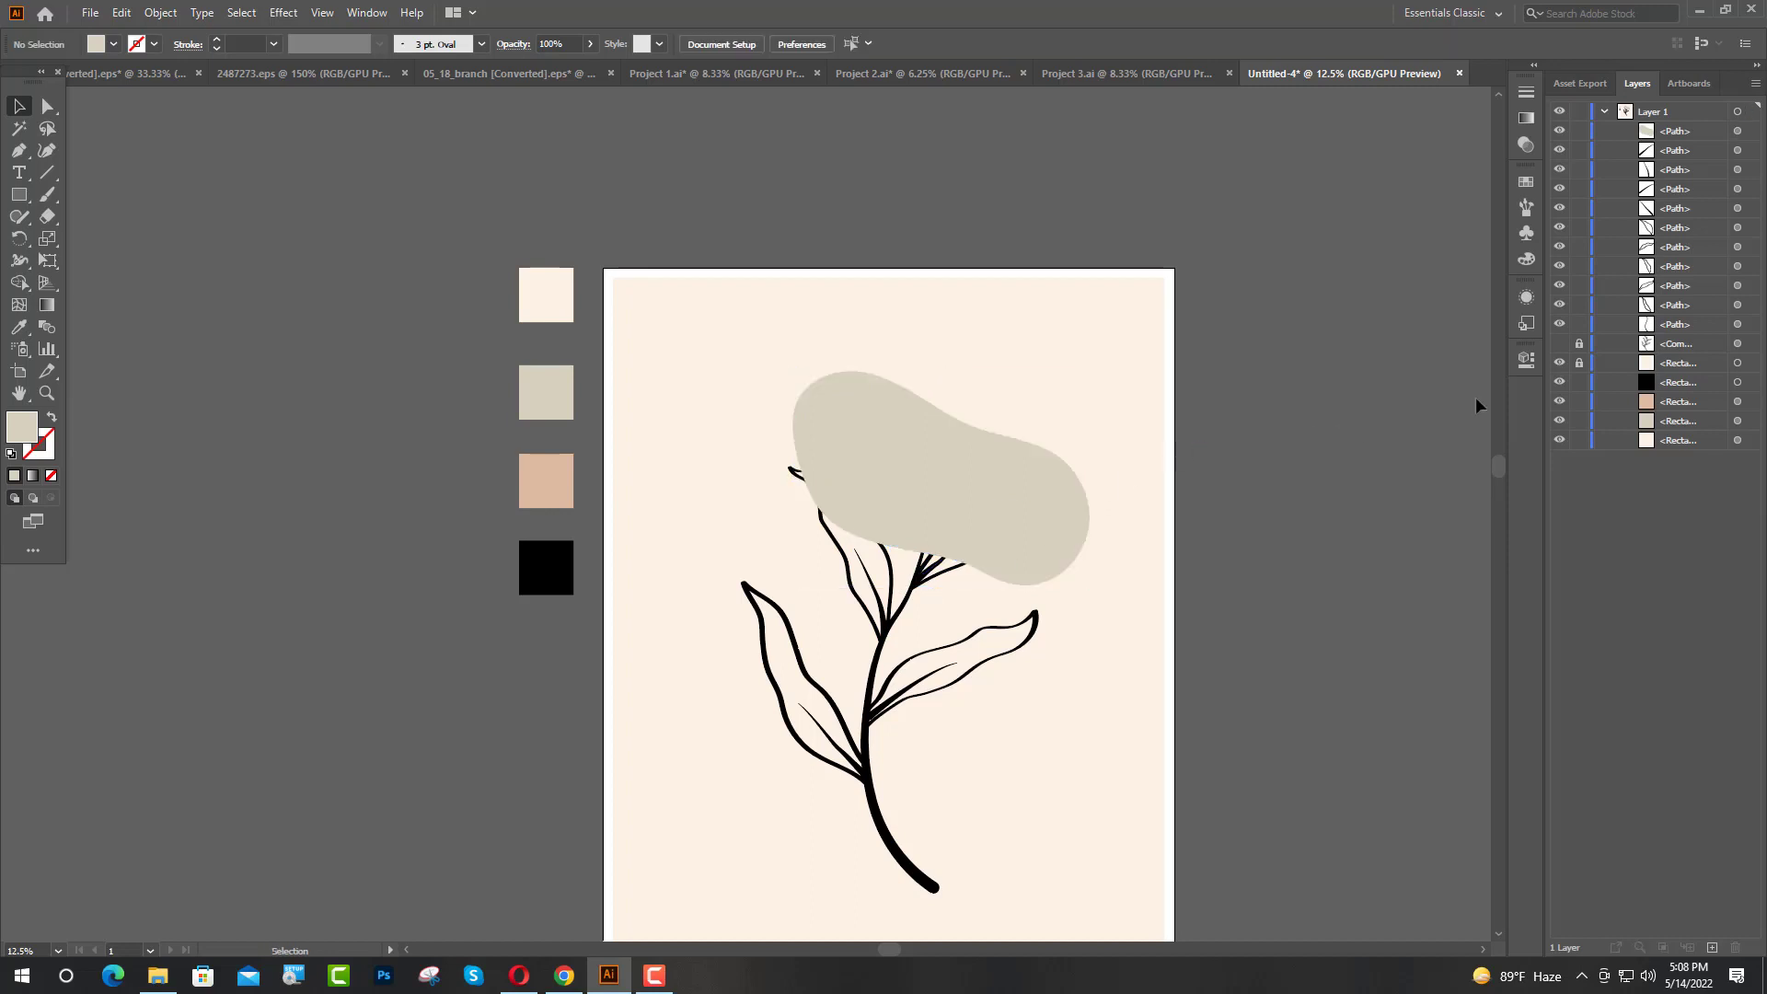
drag(1699, 140, 1714, 362)
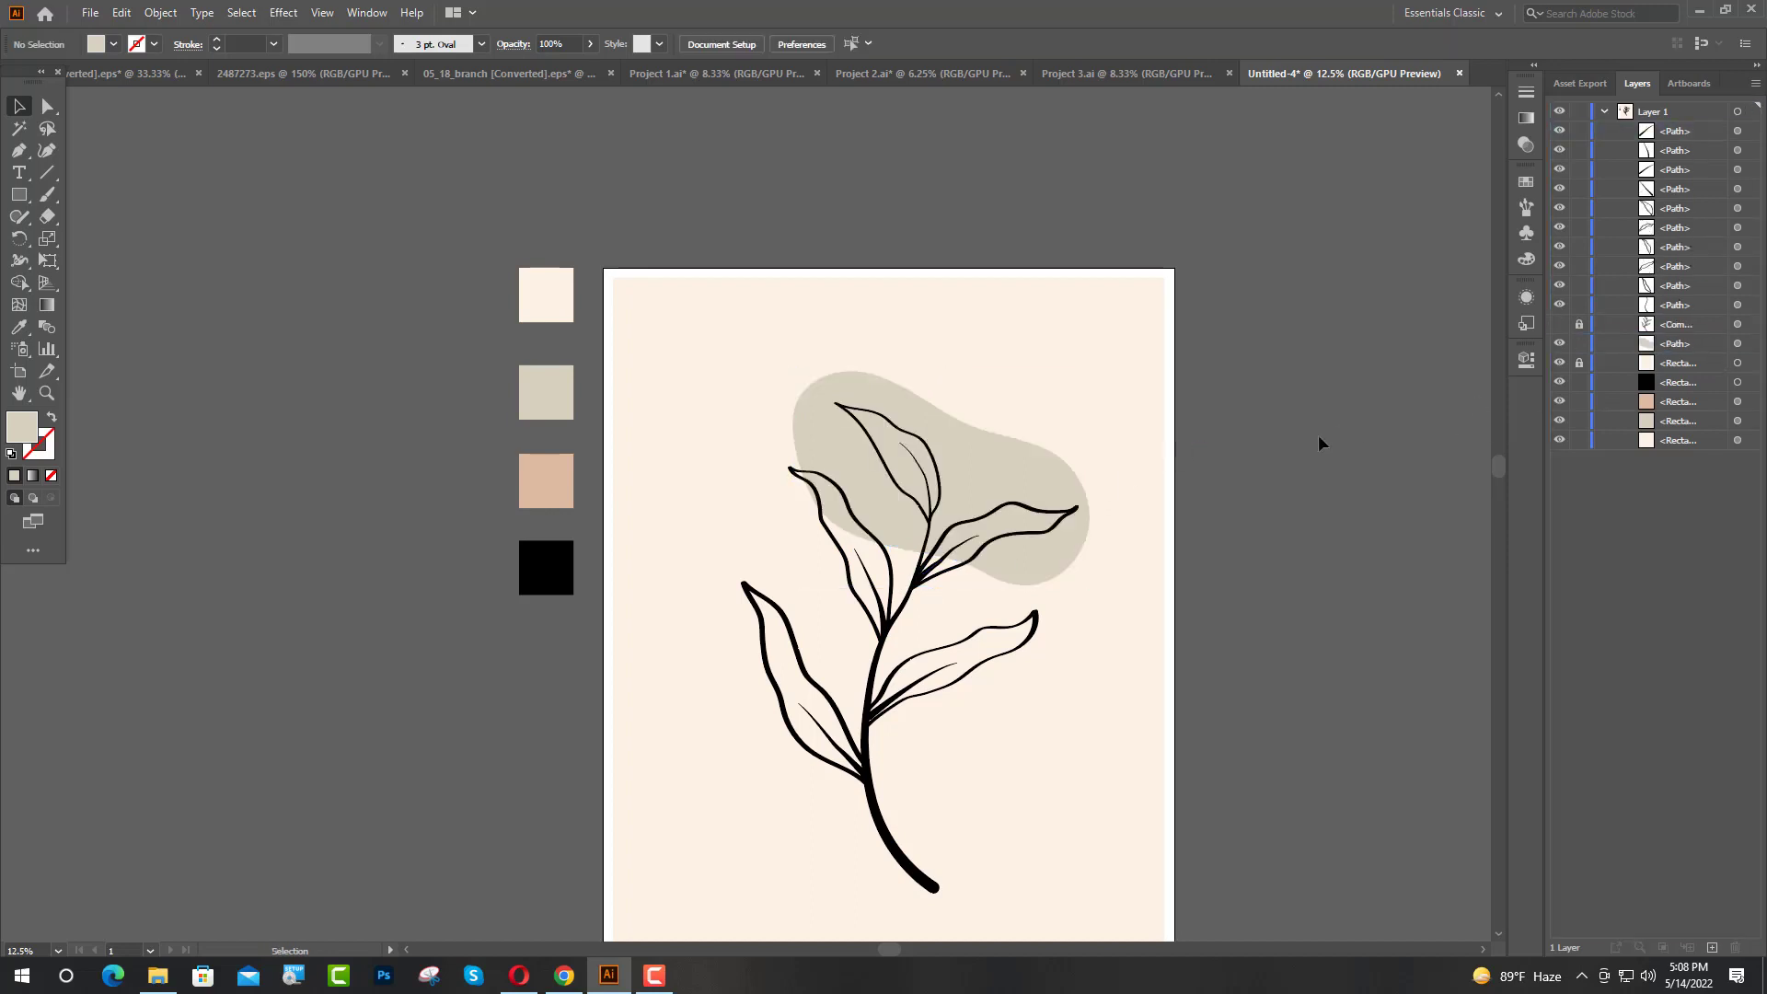
Step: Stretch the beige blob taller and rotate it clockwise behind the upper leaves, to about 1382 by 2011 px overall, and deselect it
click(1081, 584)
drag(978, 451, 1005, 481)
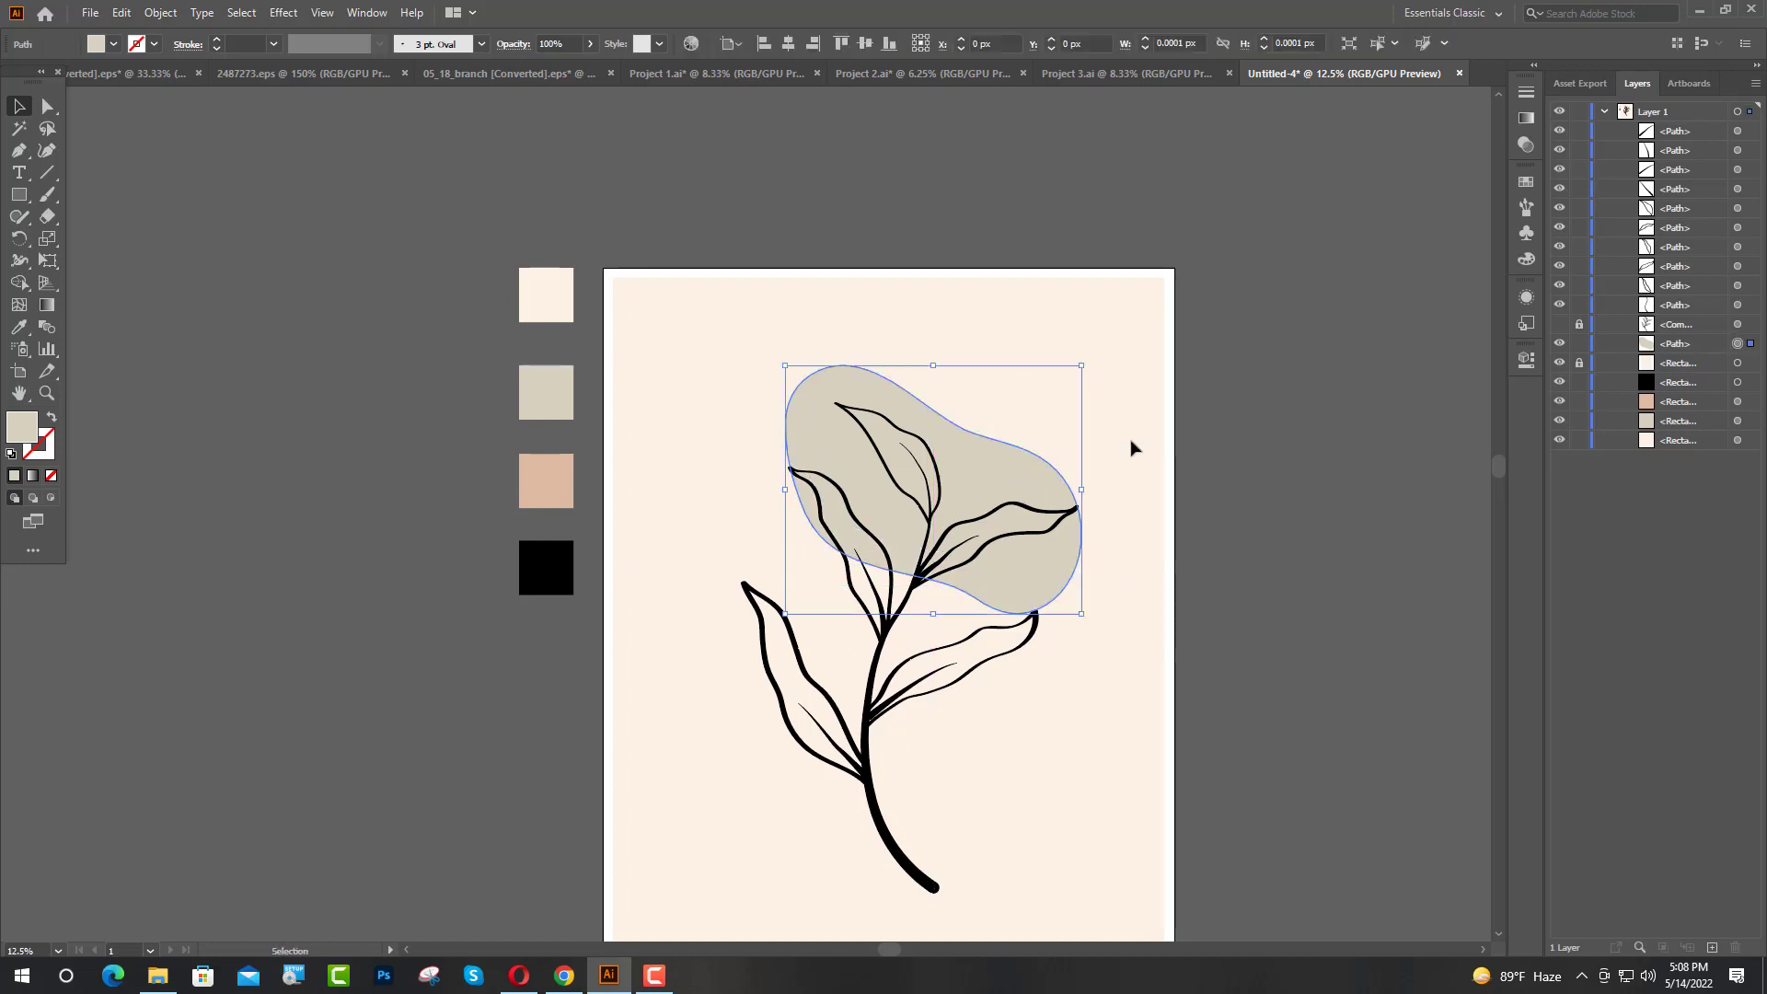
drag(1093, 355, 976, 478)
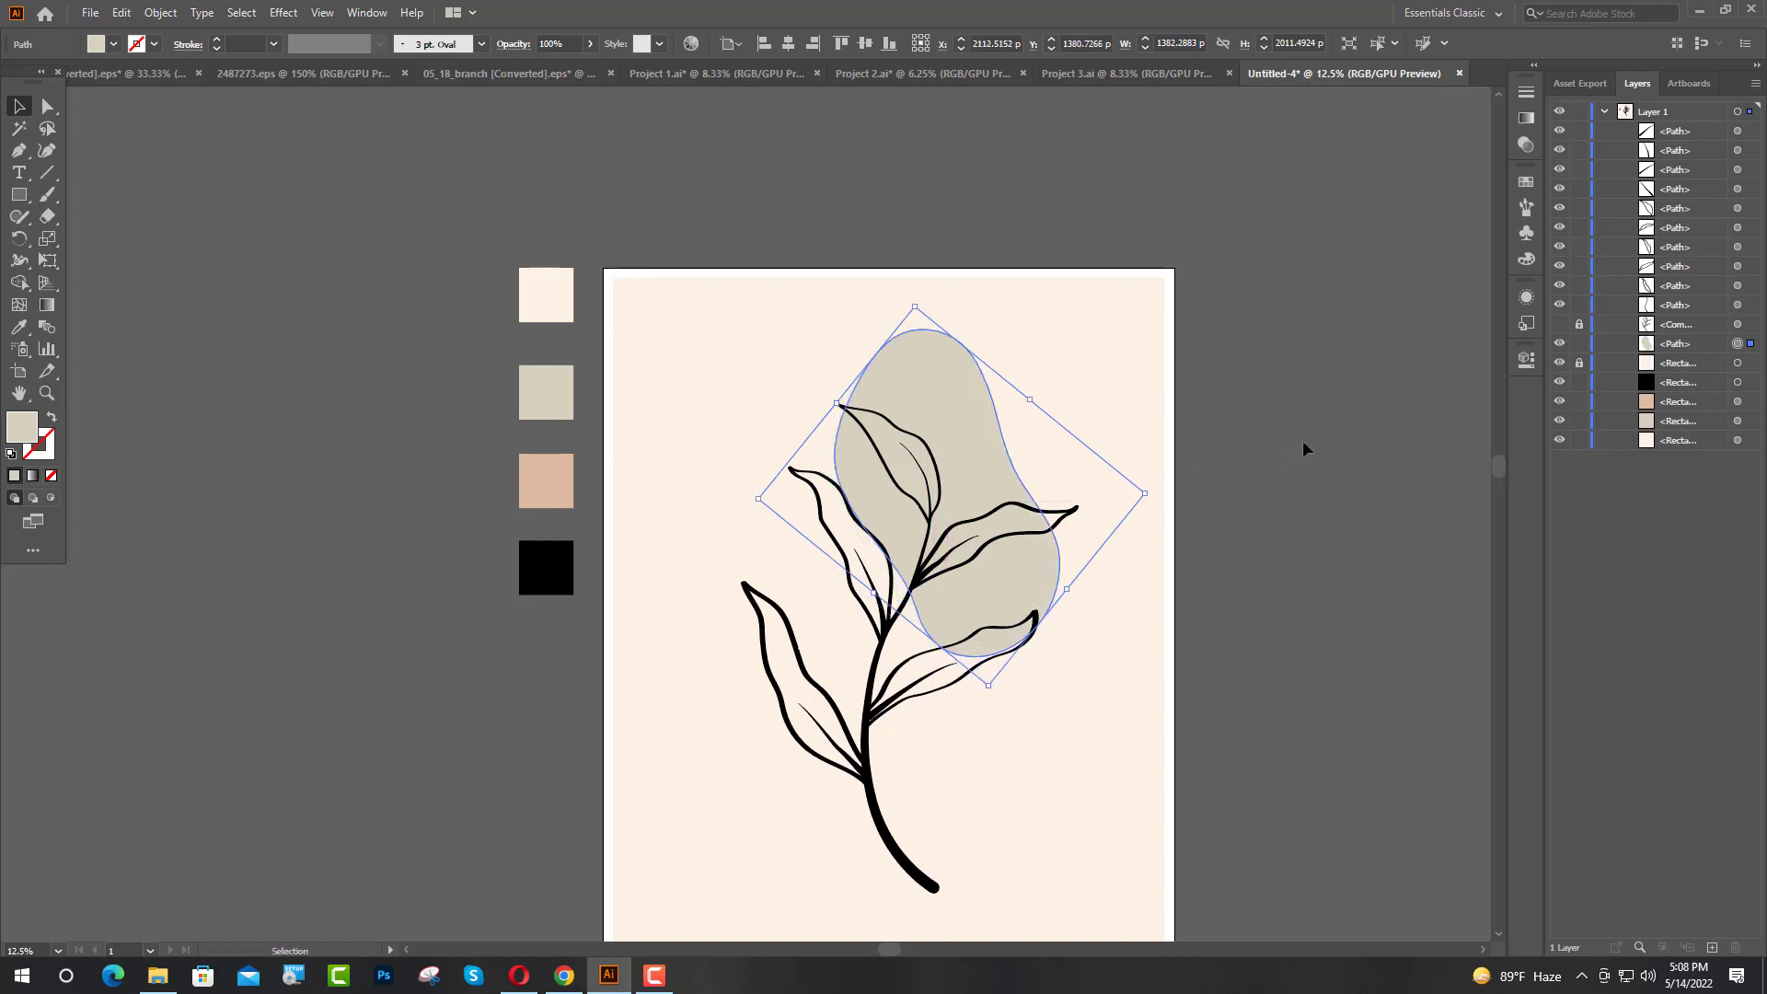
click(1304, 449)
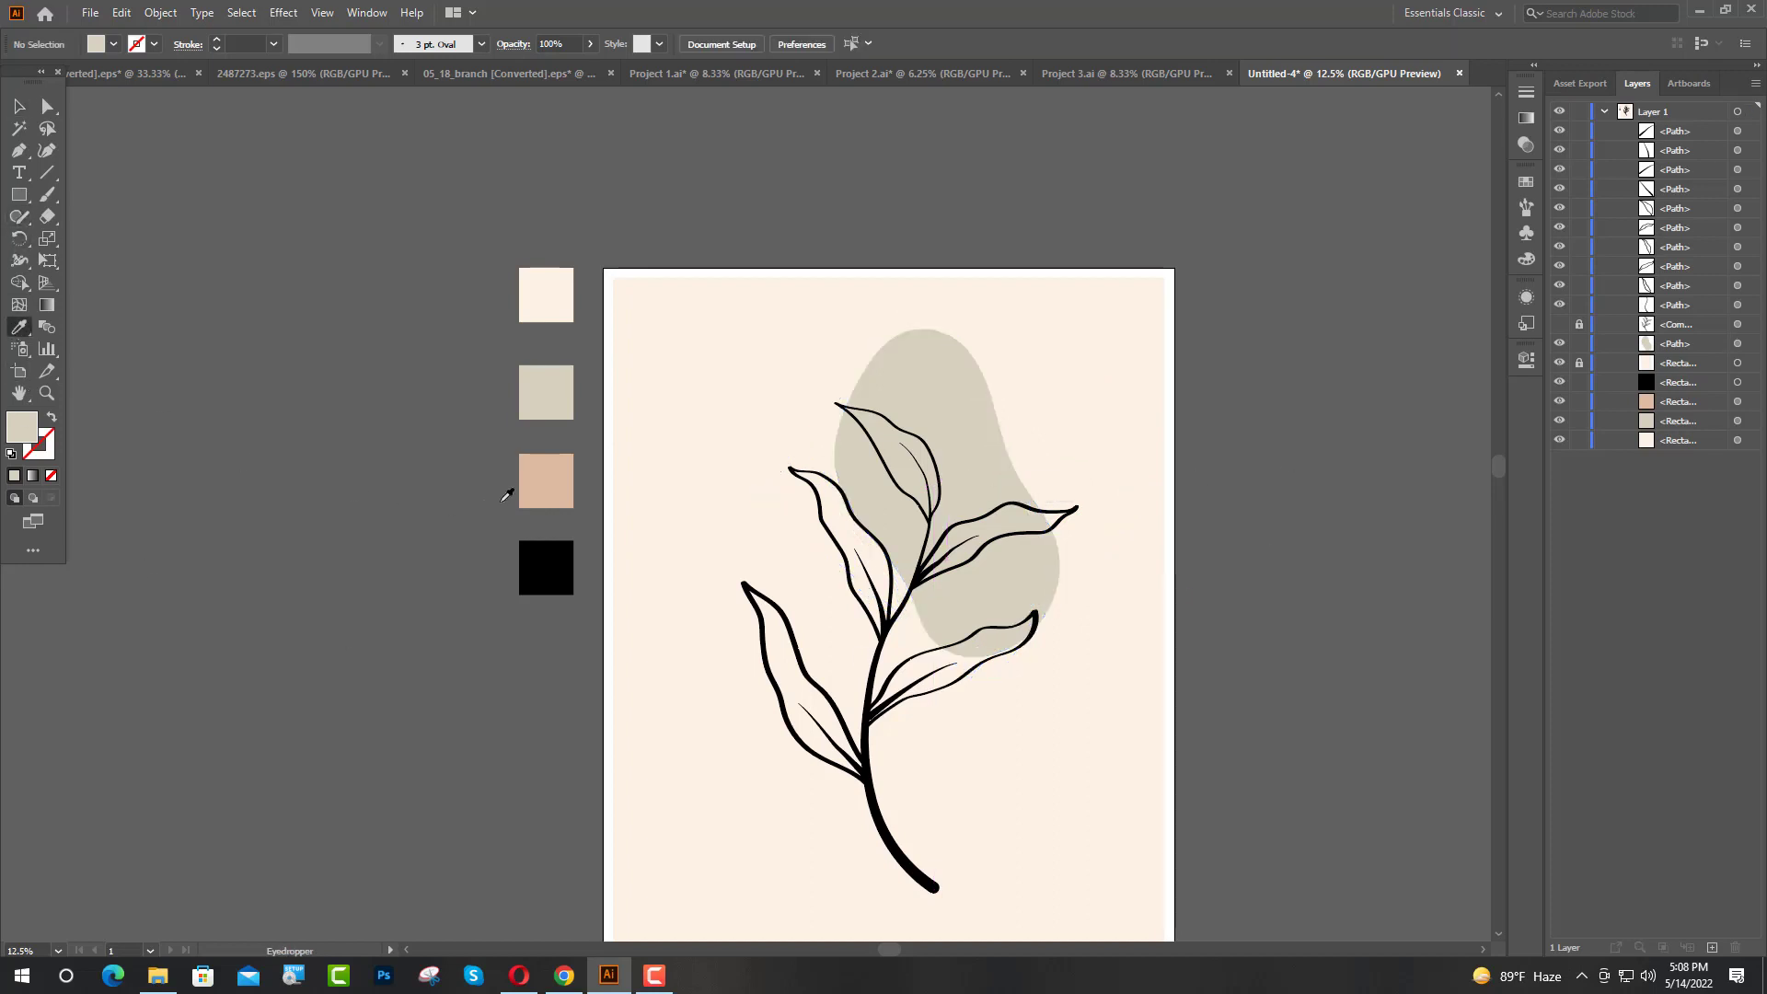
Step: Sample the peach swatch and paint a closed bean-shaped blob beside the lower-left leaf with the Paintbrush, about 912 by 861 px, filled instead of stroked
click(536, 486)
click(47, 194)
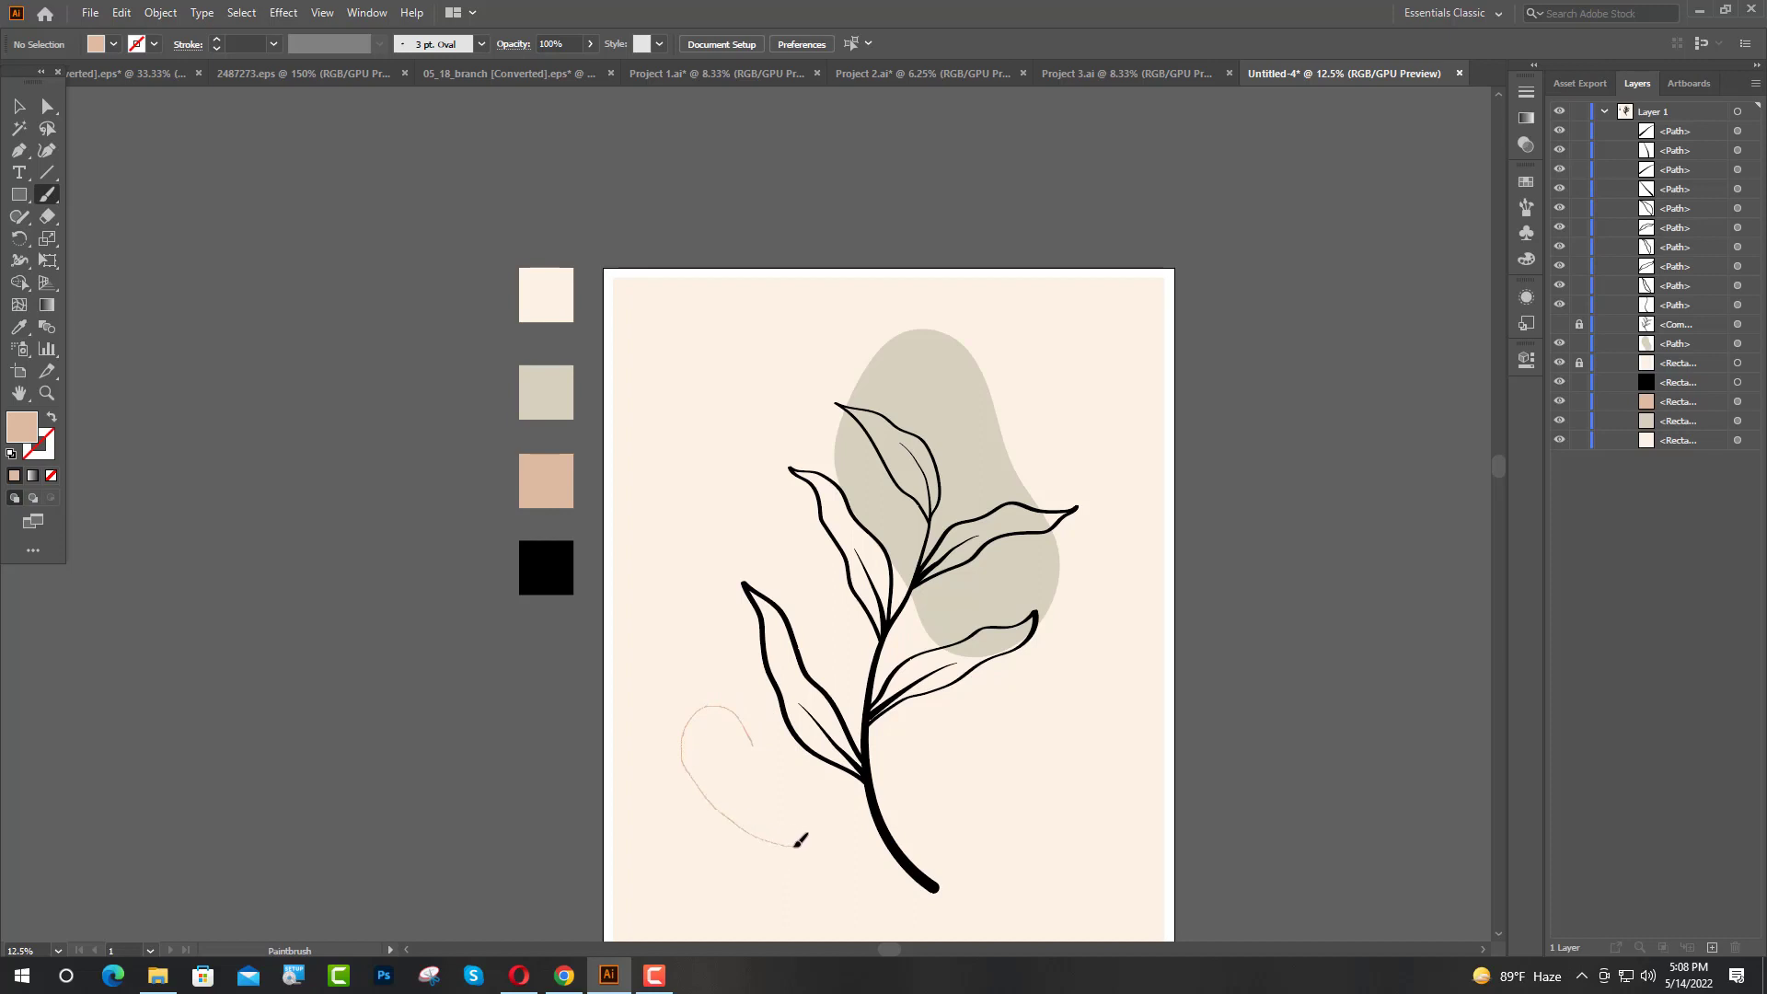
drag(787, 762, 746, 736)
key(v)
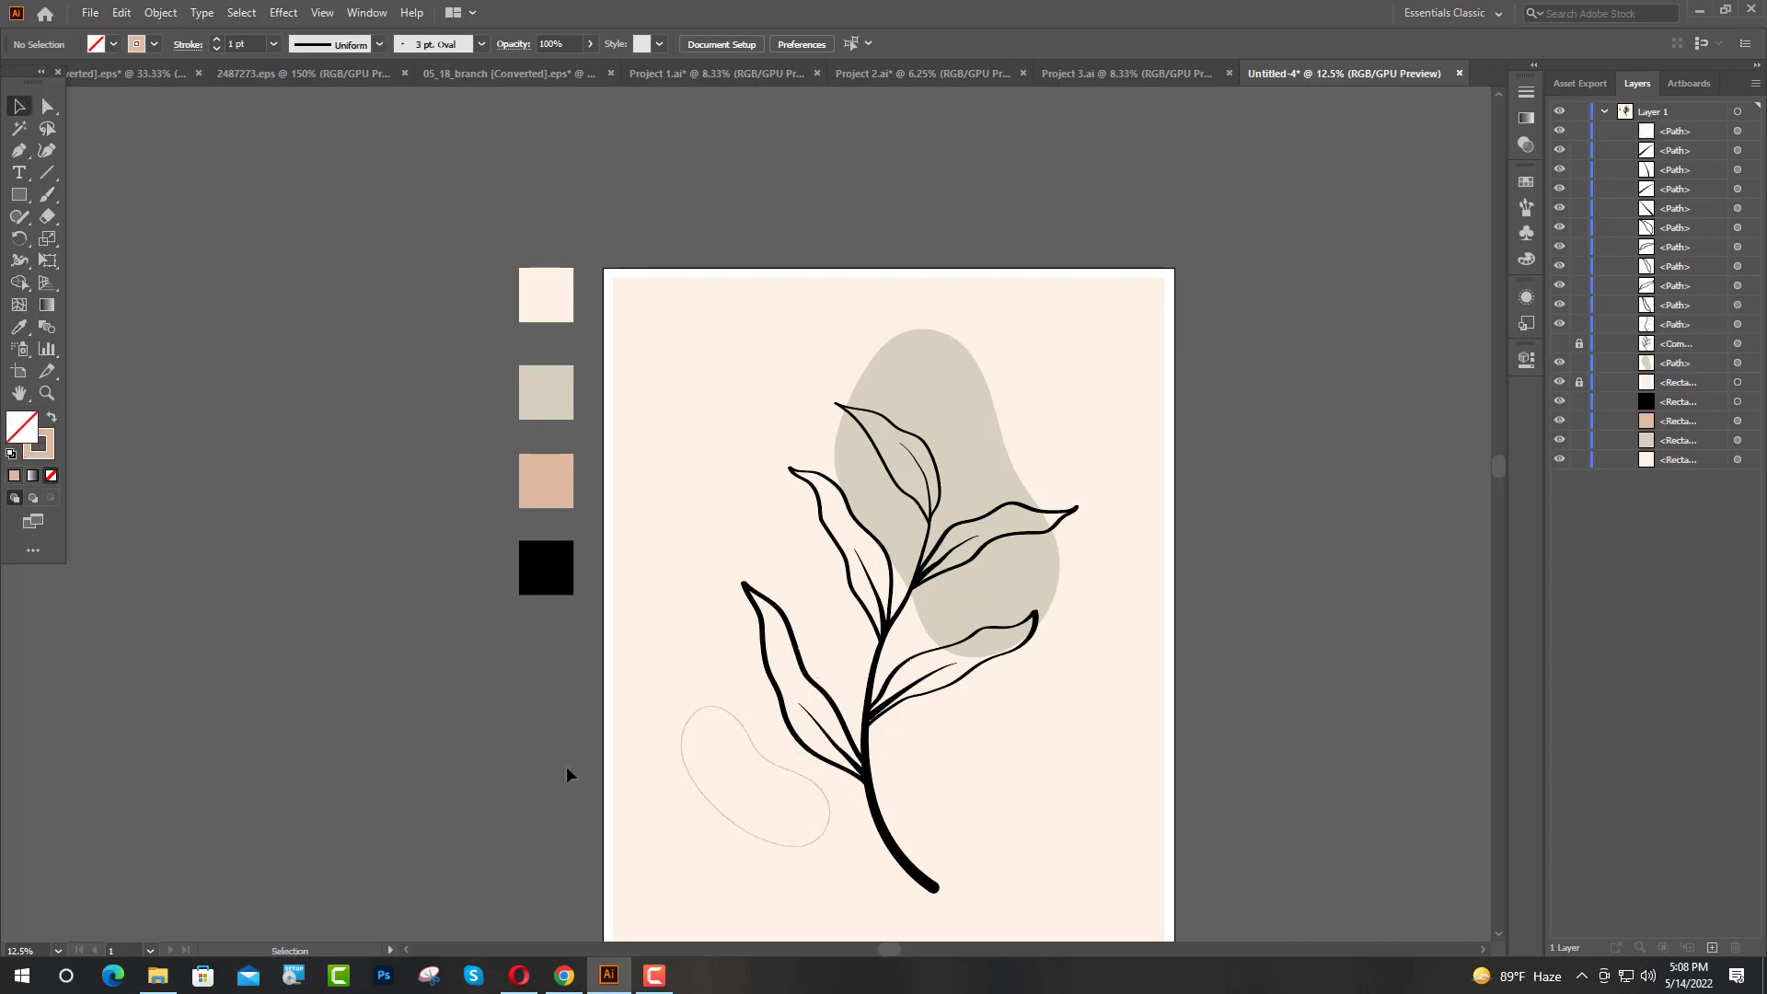
click(770, 841)
click(52, 419)
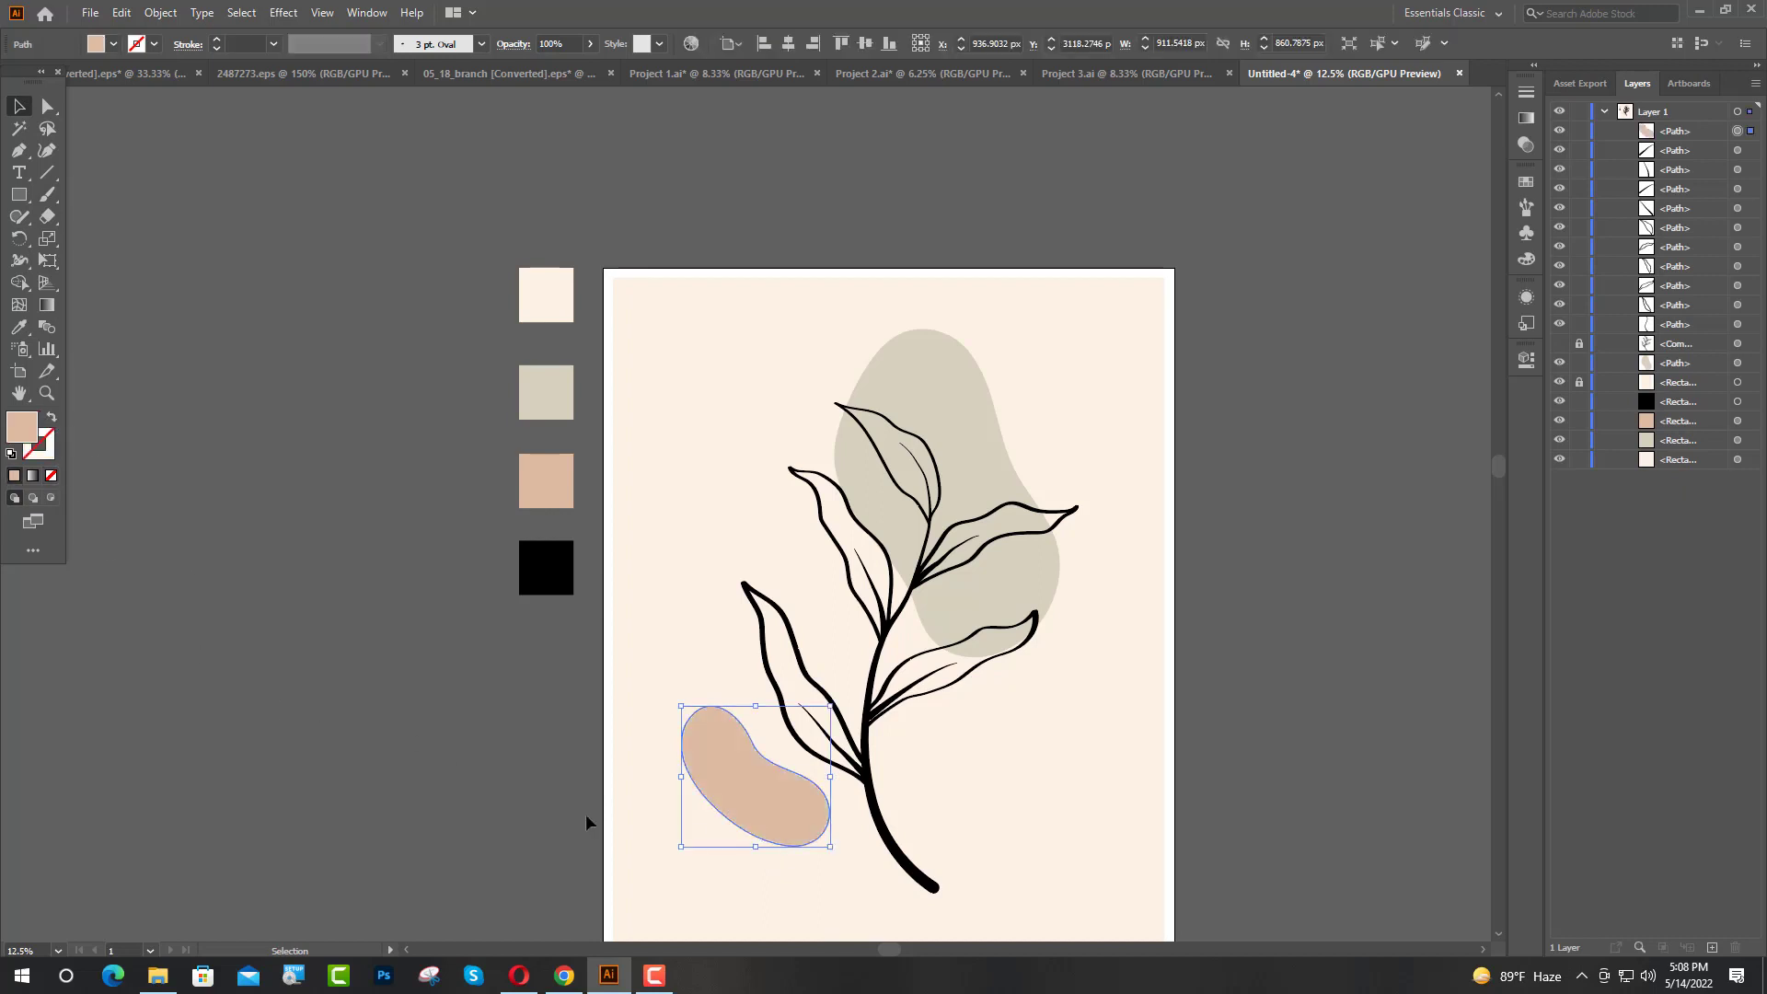
Step: Enlarge the peach blob to about 1220 by 1152 px and place it behind the lower-left leaf, below the branch paths in the layer order
drag(825, 711, 870, 669)
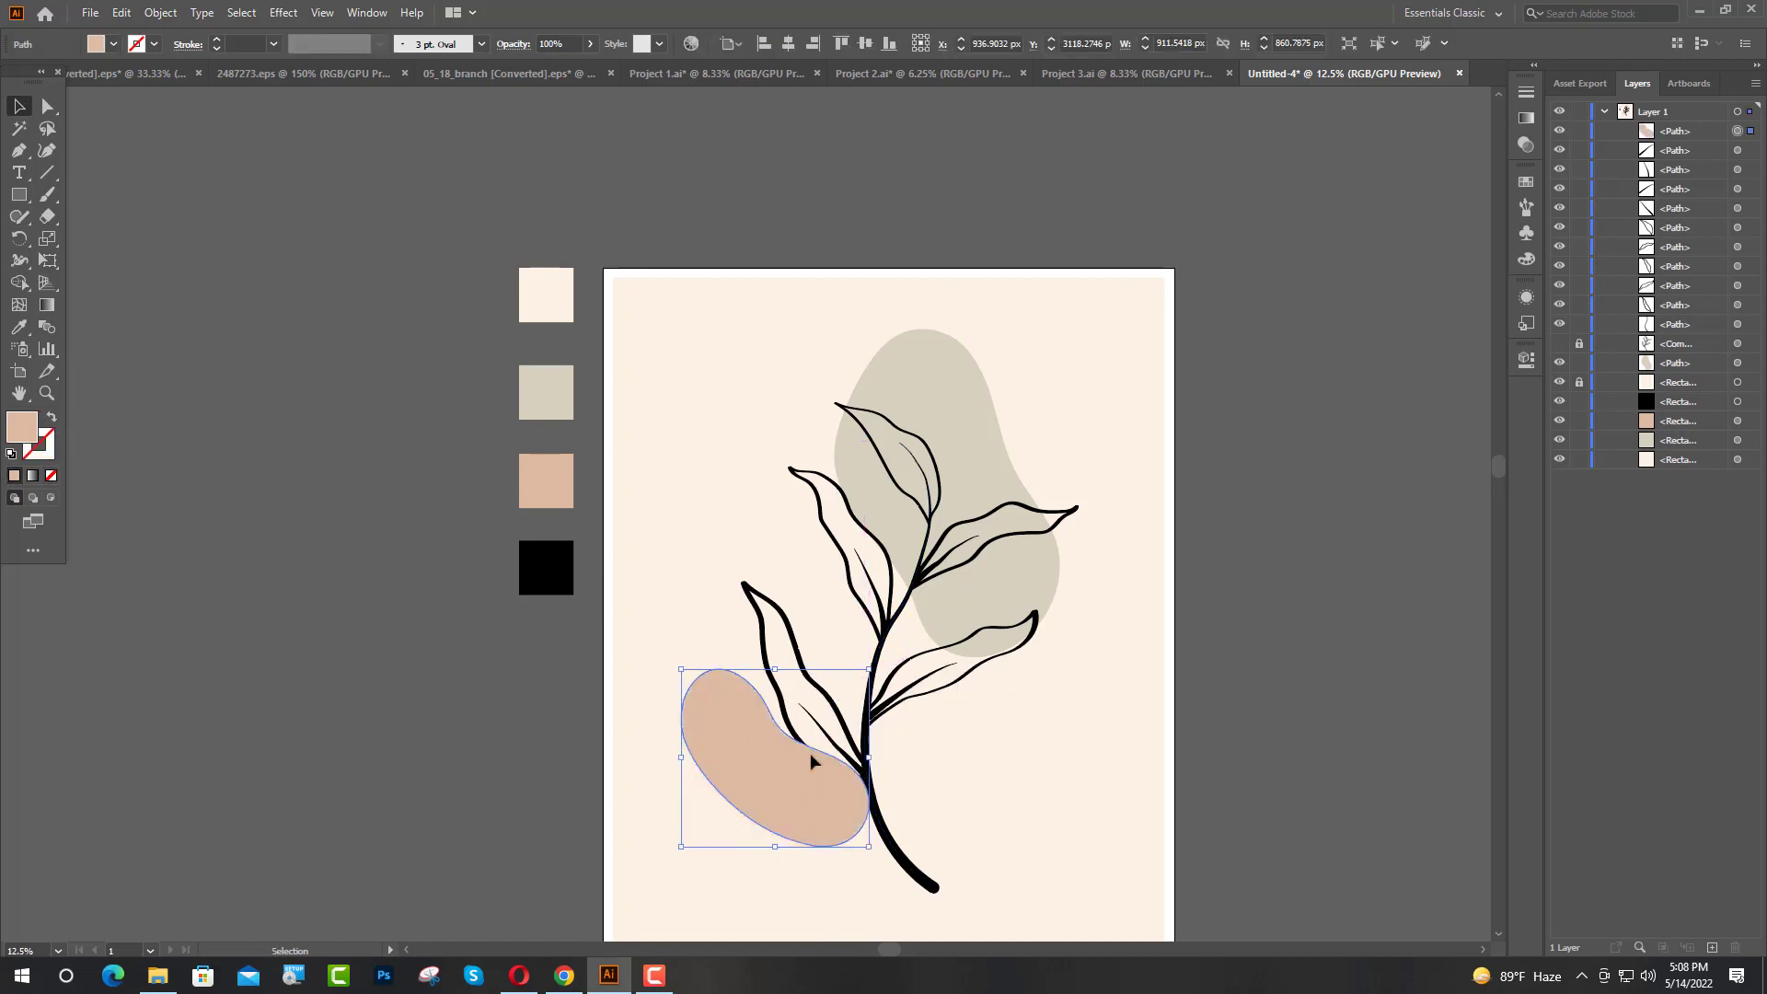
drag(796, 797, 887, 729)
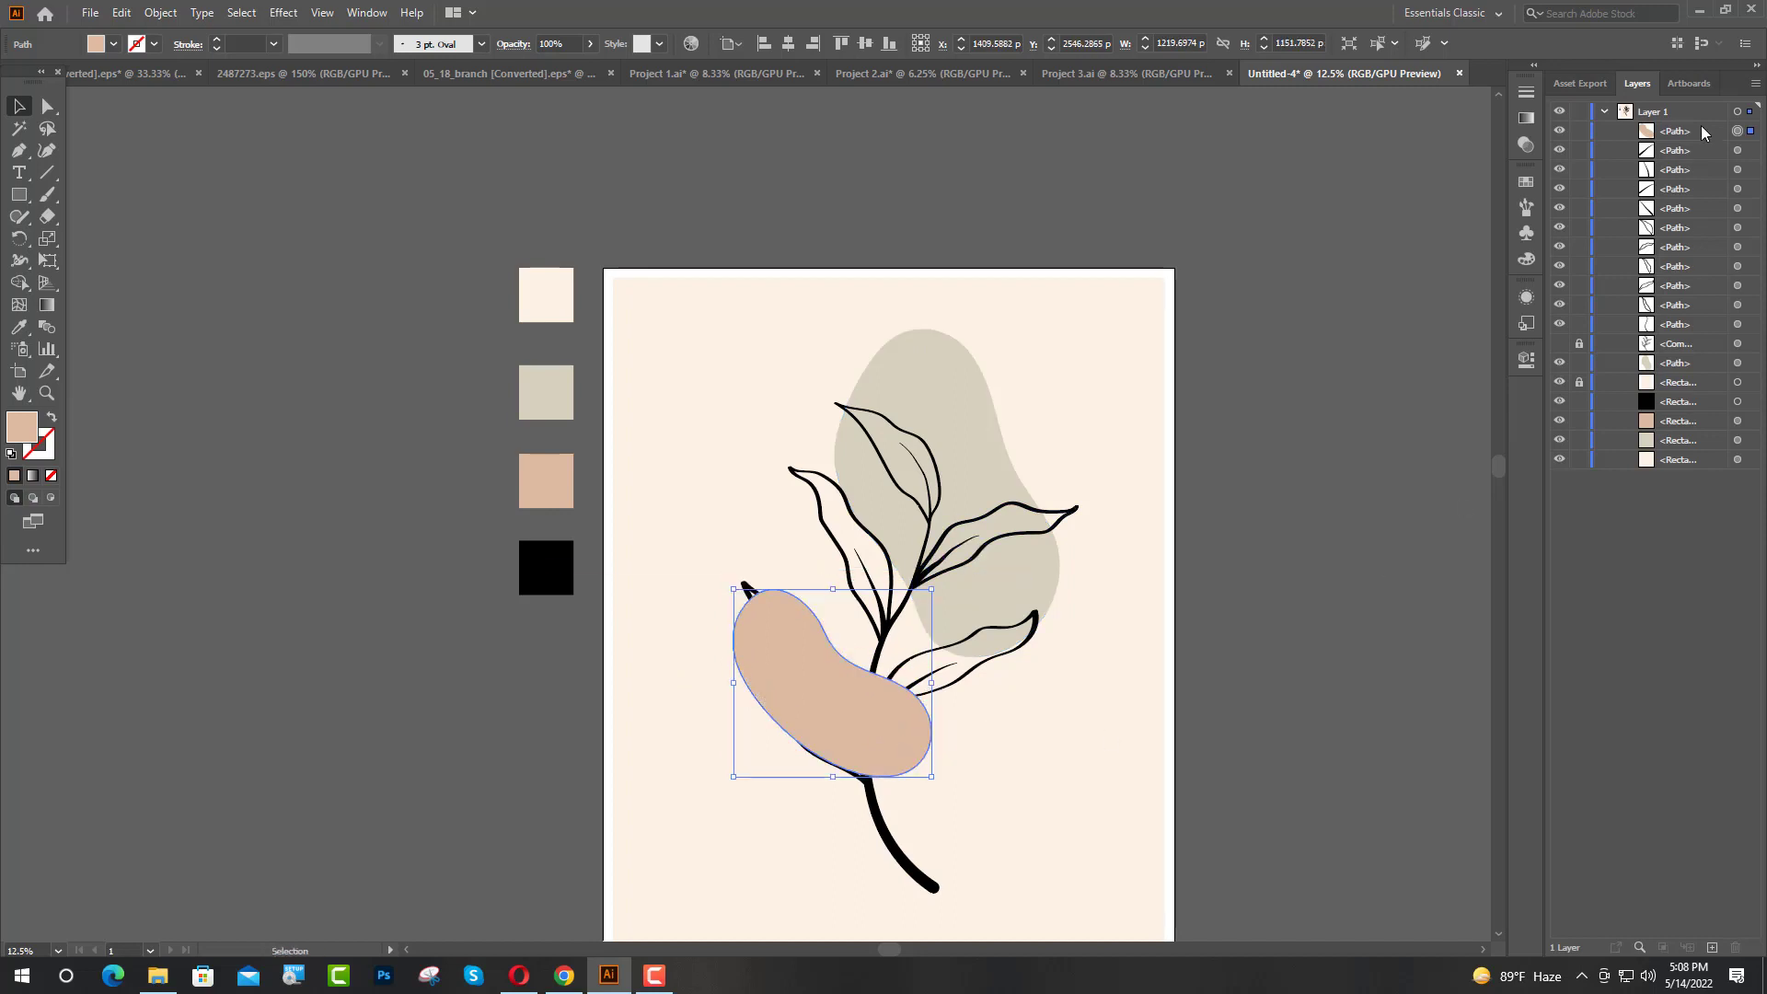
drag(1702, 133, 1684, 372)
click(1294, 708)
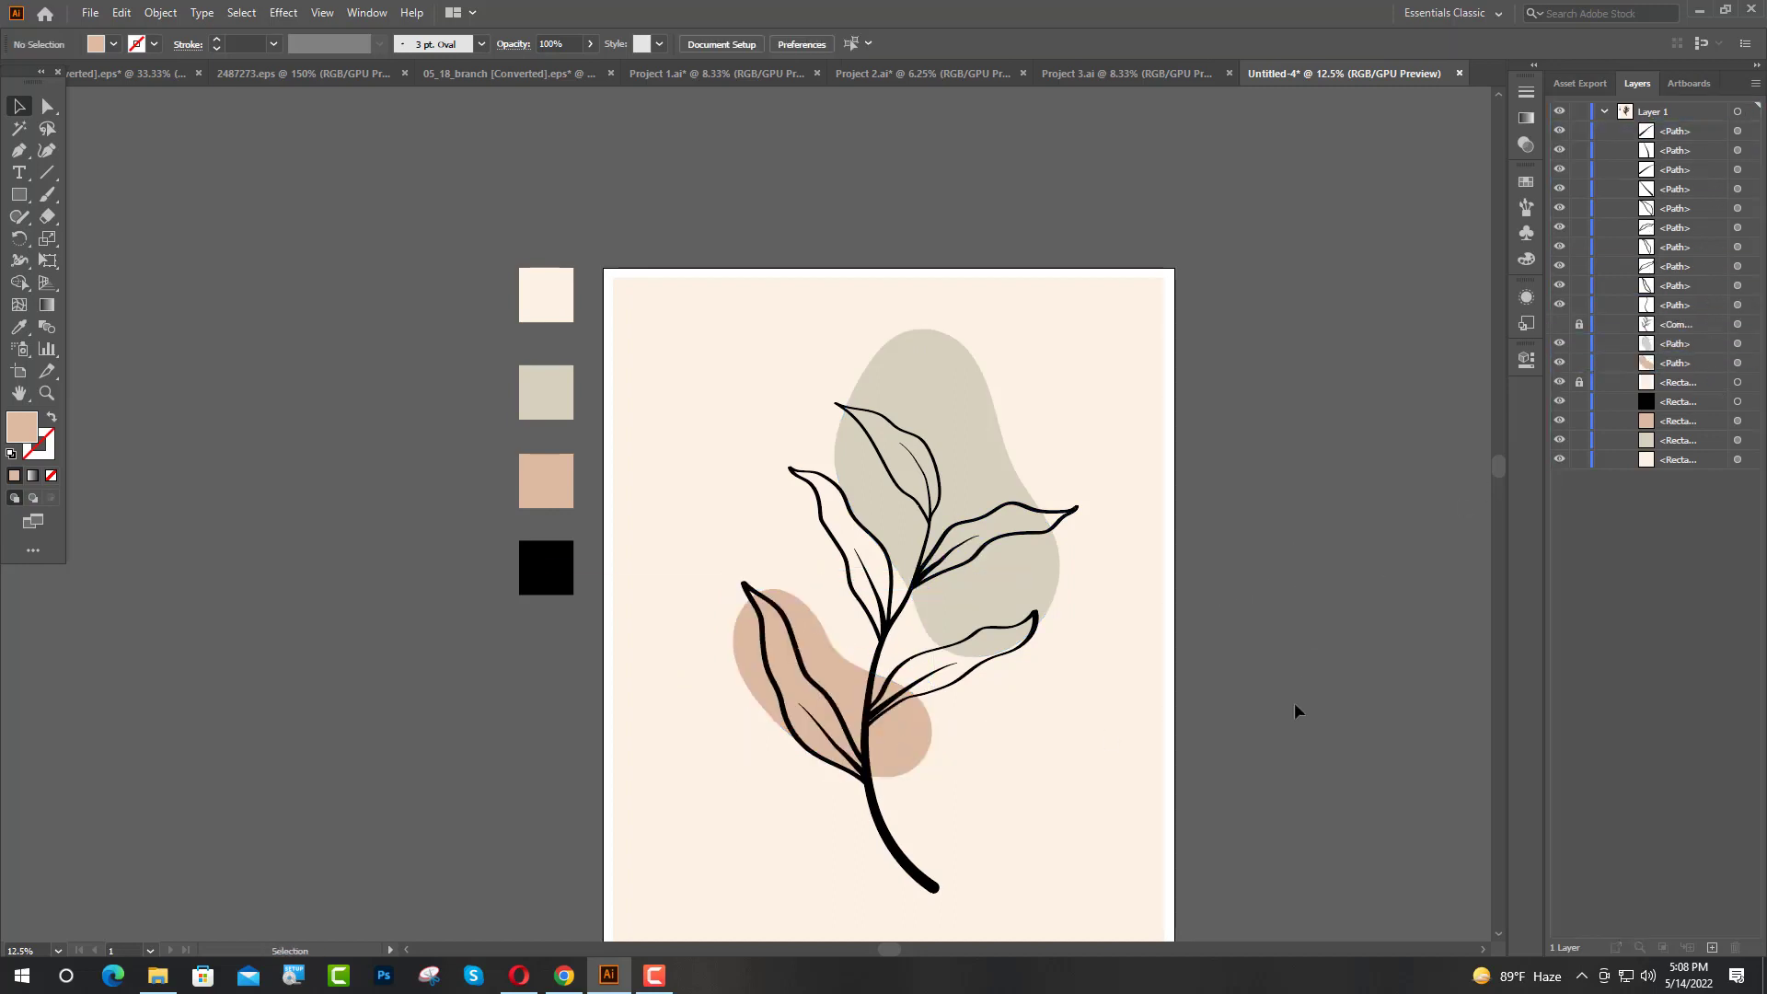
Step: Stretch the peach blob downward behind the stem to a height of about 1585 px, and deselect it
scroll(991, 775, down, 3)
scroll(887, 771, up, 4)
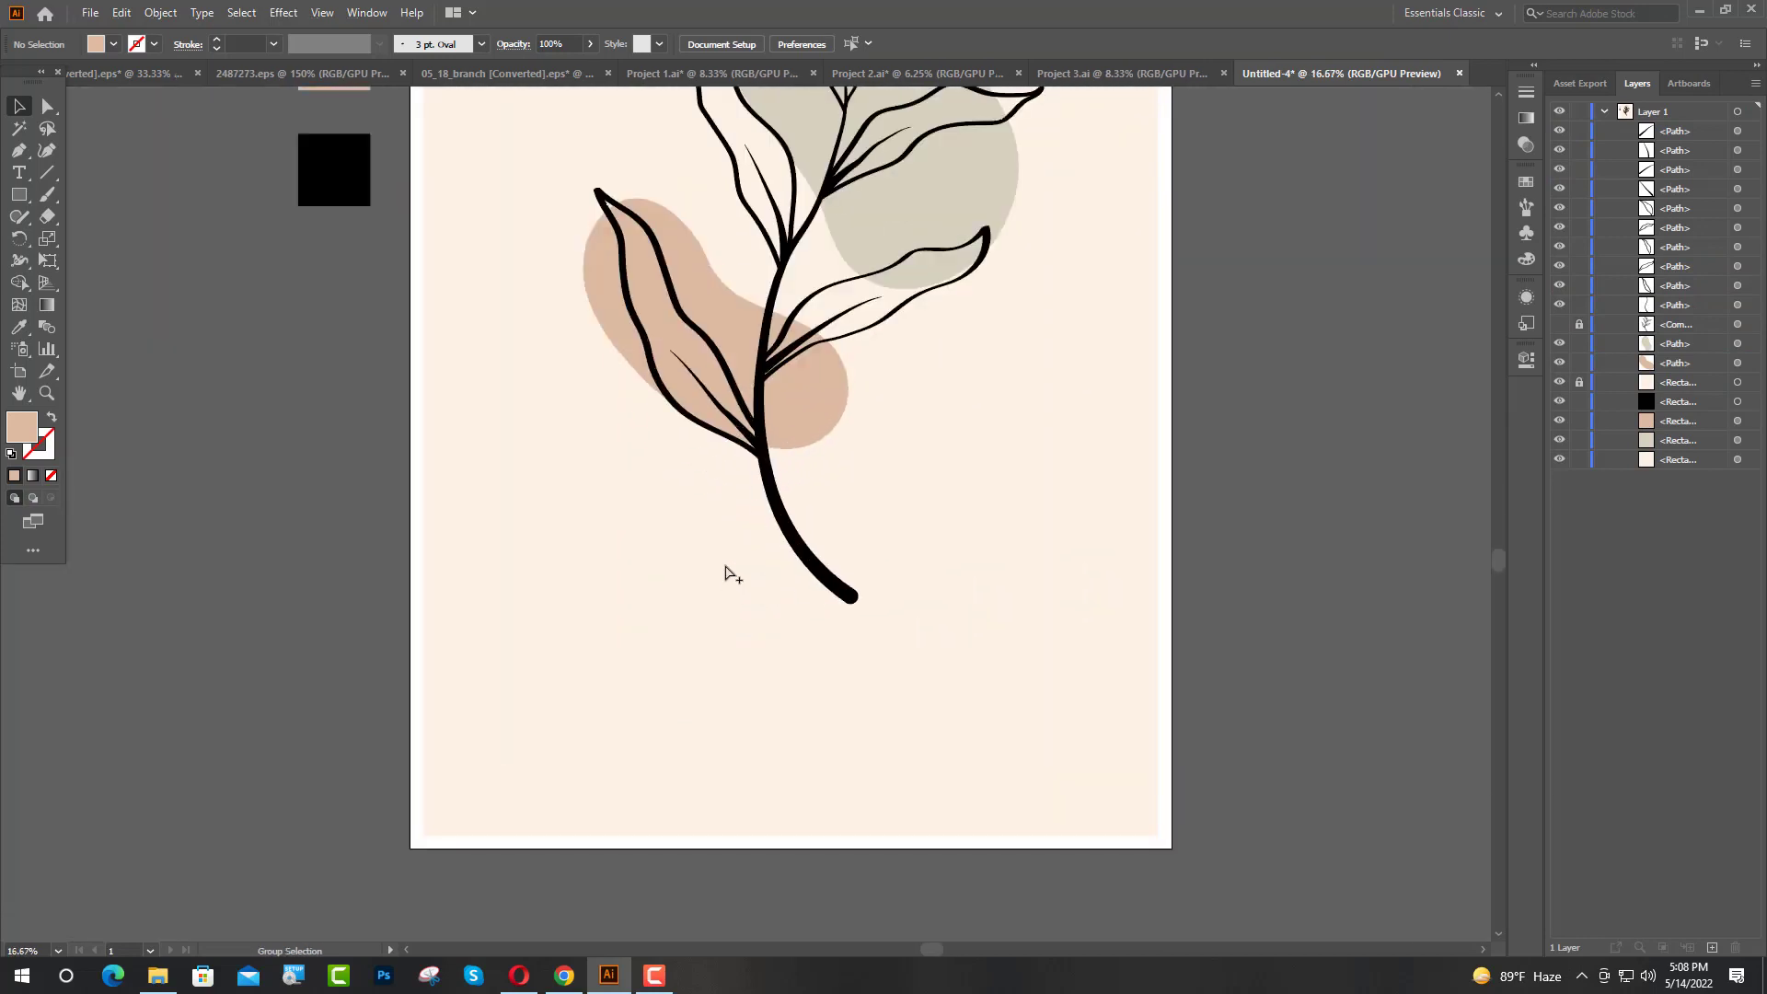
click(799, 429)
drag(714, 451, 685, 543)
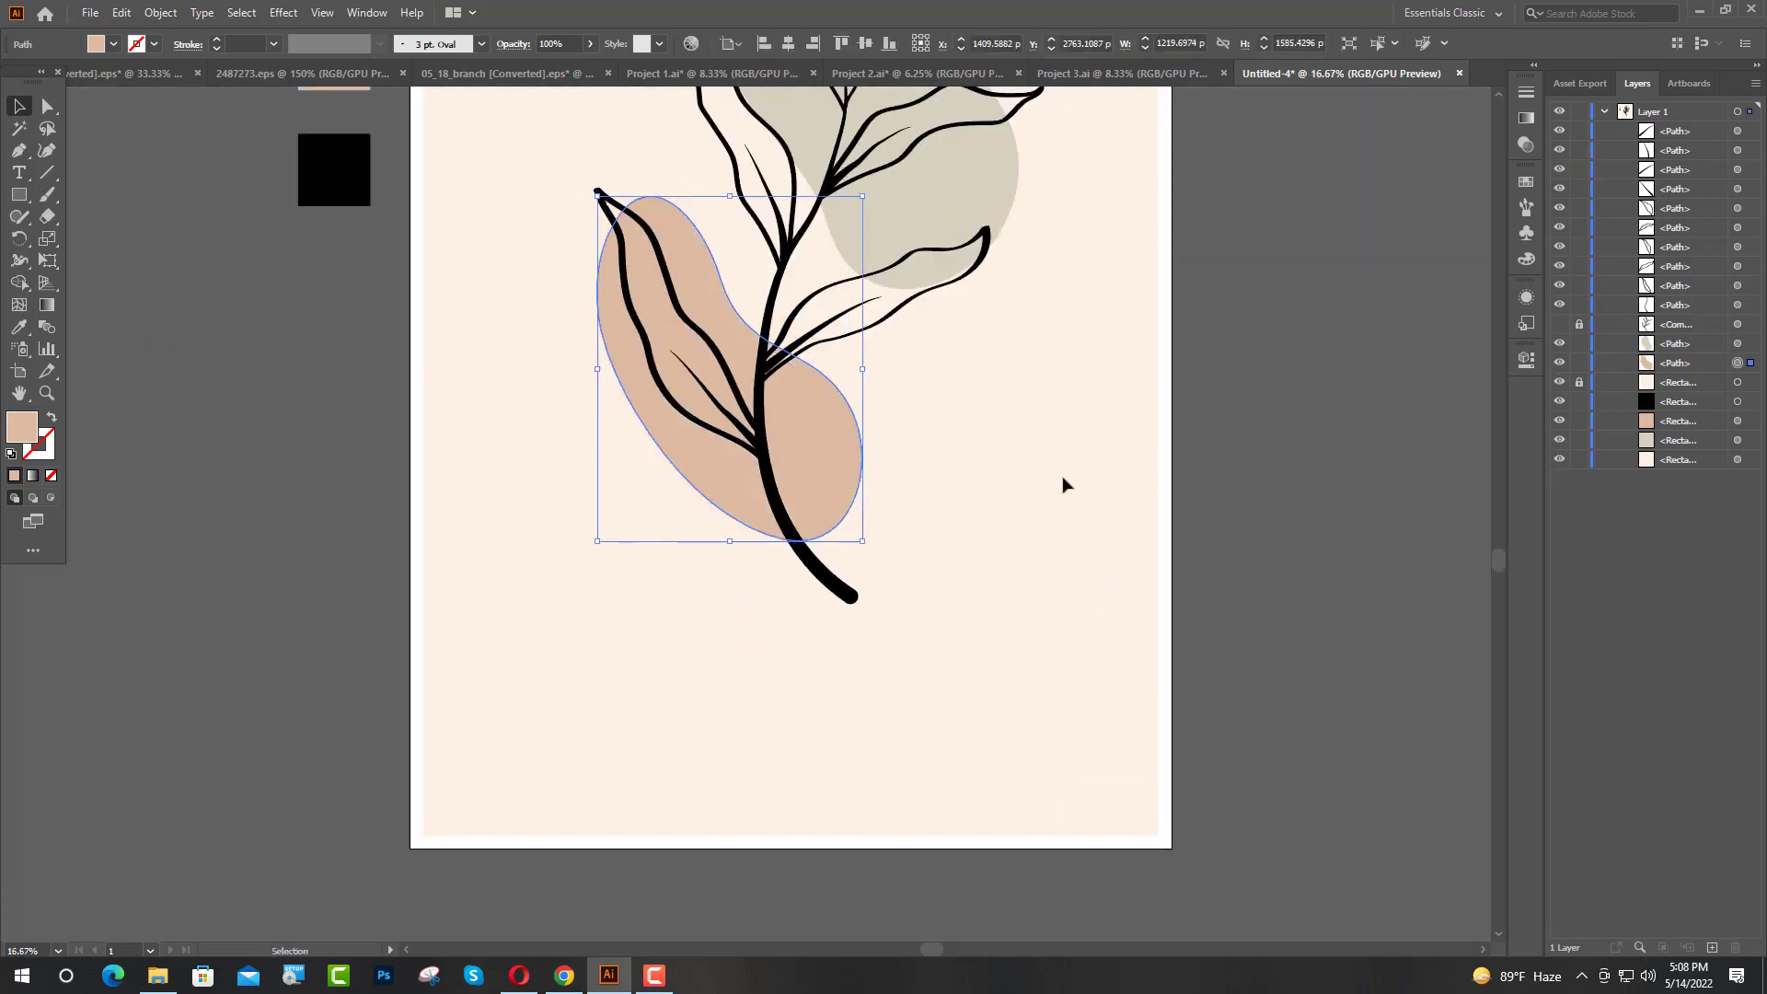
click(930, 620)
Step: Widen the peach blob toward the right so that it extends further past the stem, and deselect it
scroll(930, 620, down, 2)
scroll(916, 655, up, 3)
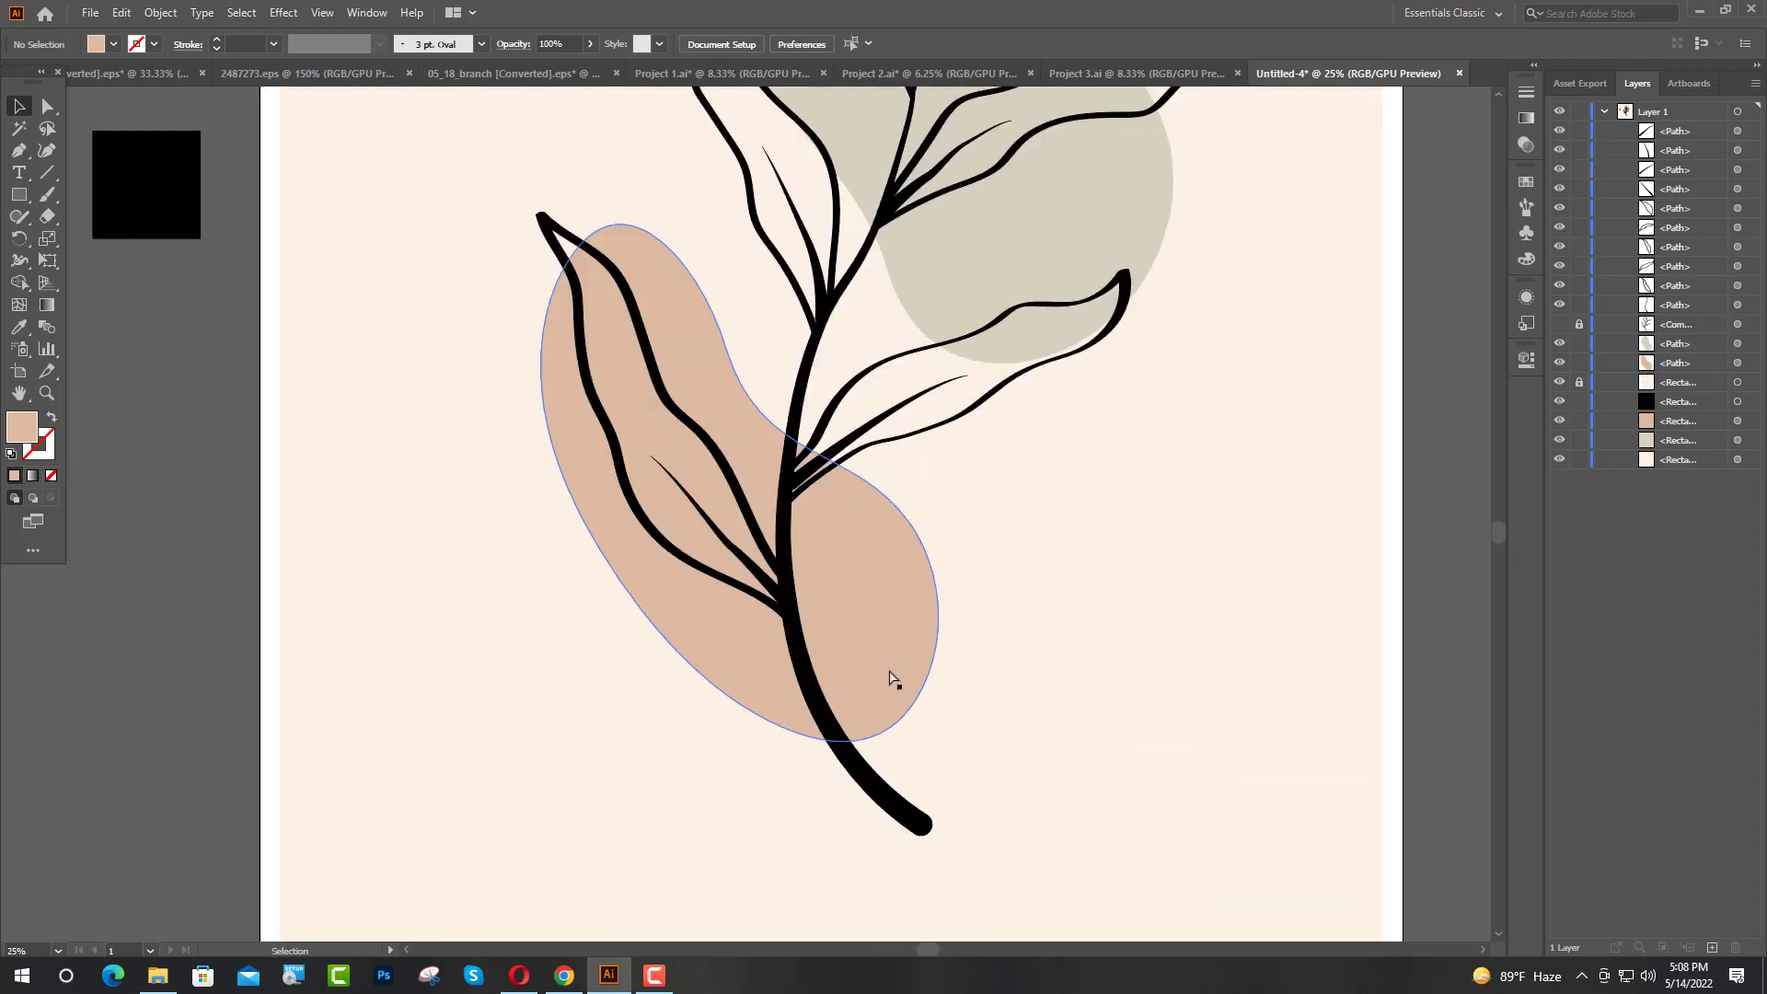
click(889, 678)
drag(939, 744, 1043, 678)
click(1239, 620)
scroll(976, 730, down, 3)
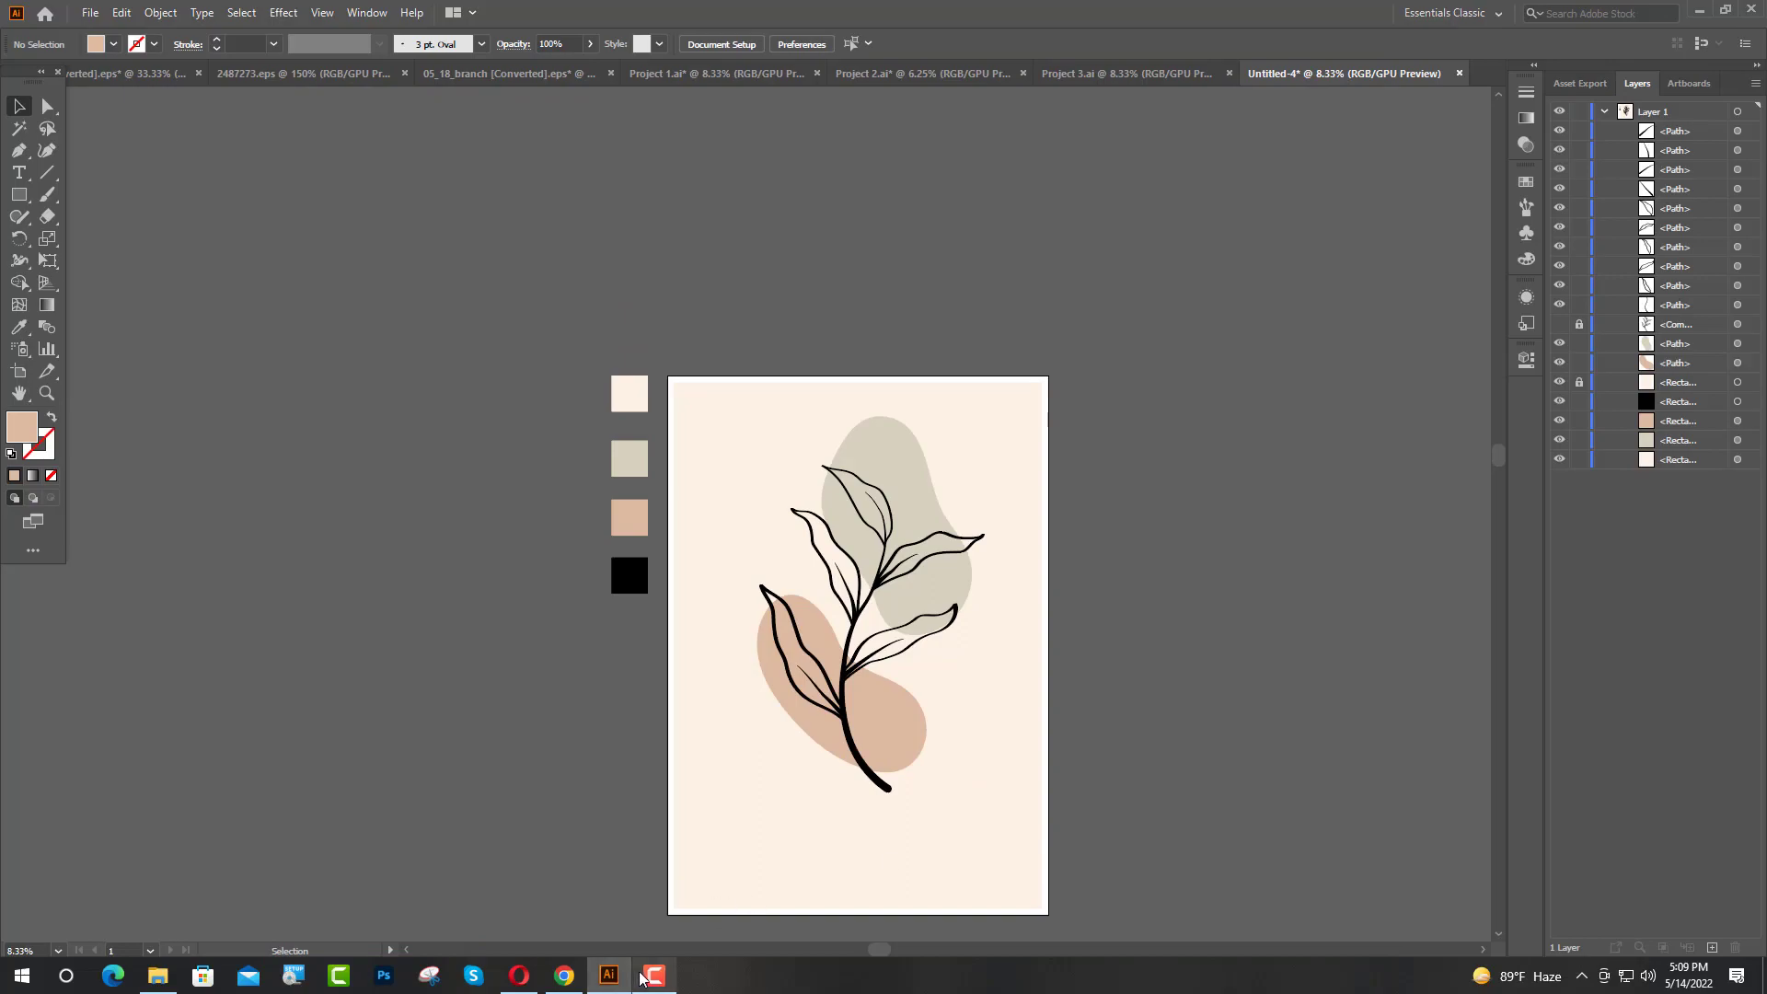